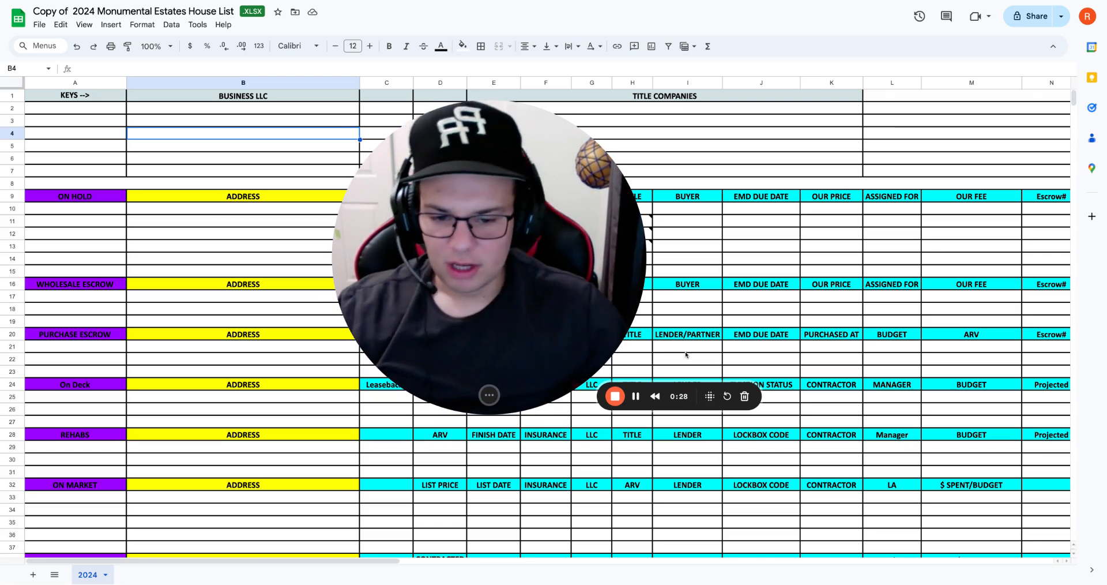
left_click(489, 395)
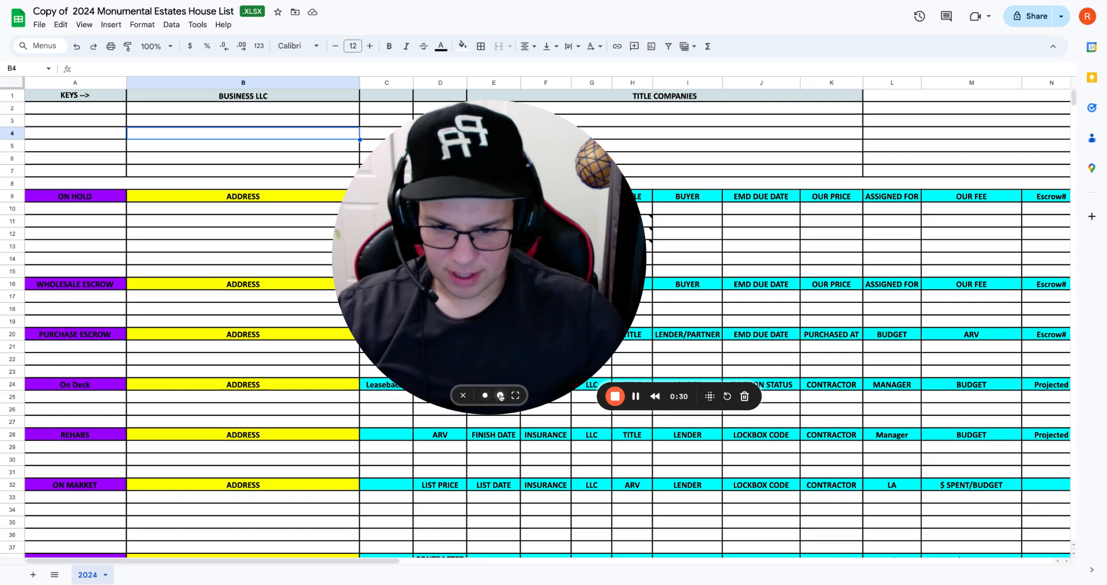
left_click(501, 397)
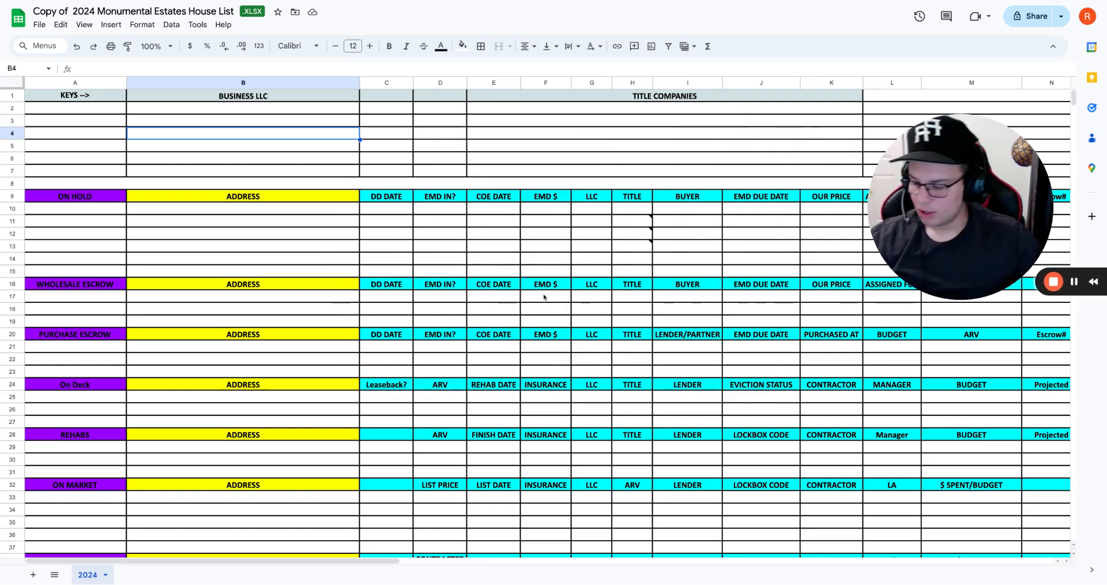
Step: Enter "Address #1" as the address in the first row of the On Hold section
left_click(89, 199)
double_click(197, 210)
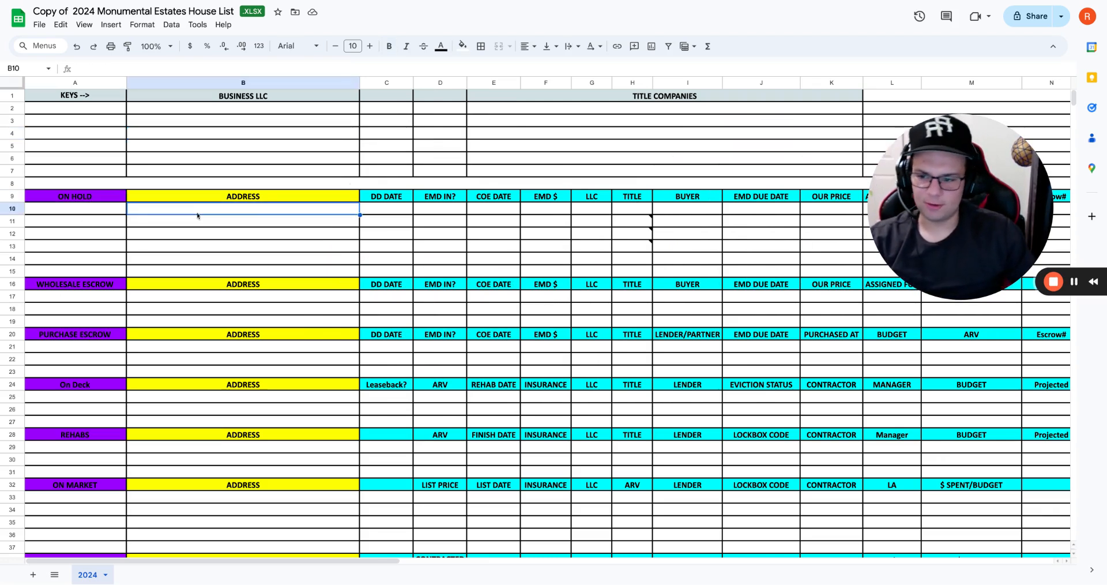
type("Ad")
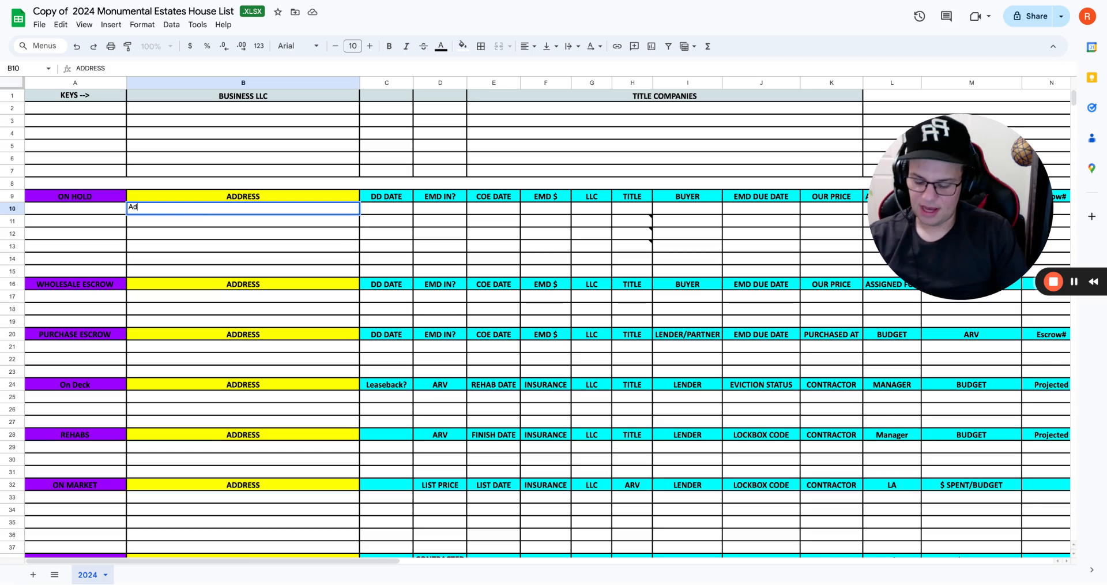
type("dress ")
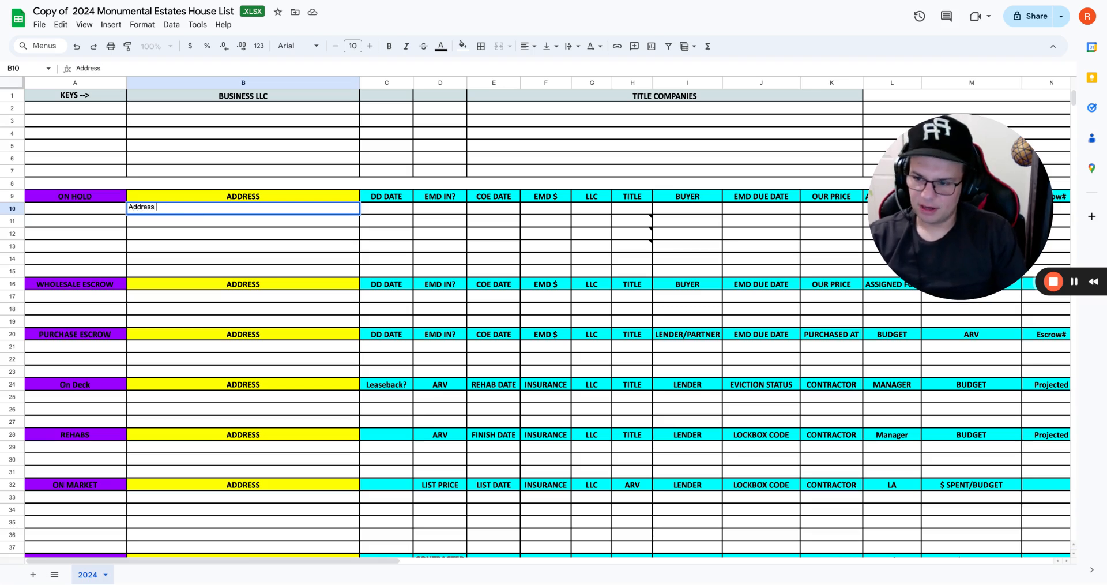
type("#1")
key("Return")
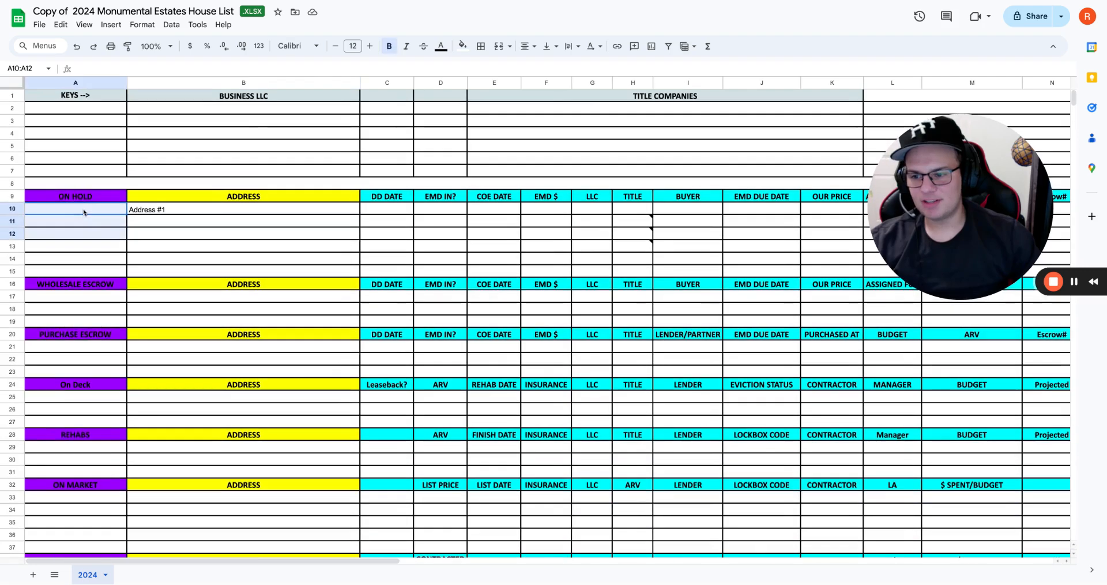
Step: Clear the address from the first On Hold row
scroll(166, 141, "down", 2)
scroll(166, 141, "up", 2)
left_click(142, 210)
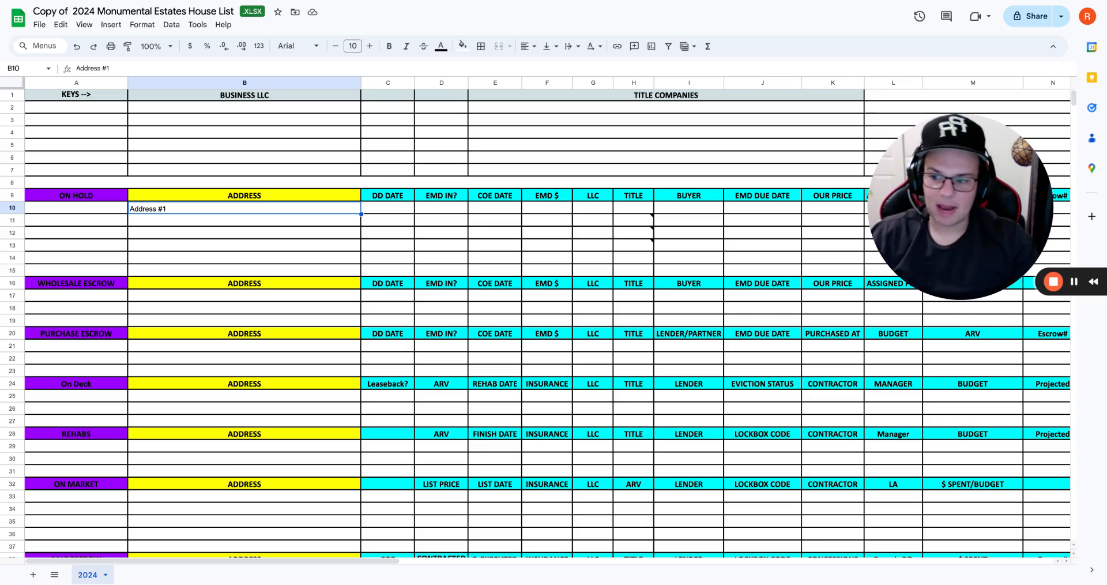
left_click(71, 210)
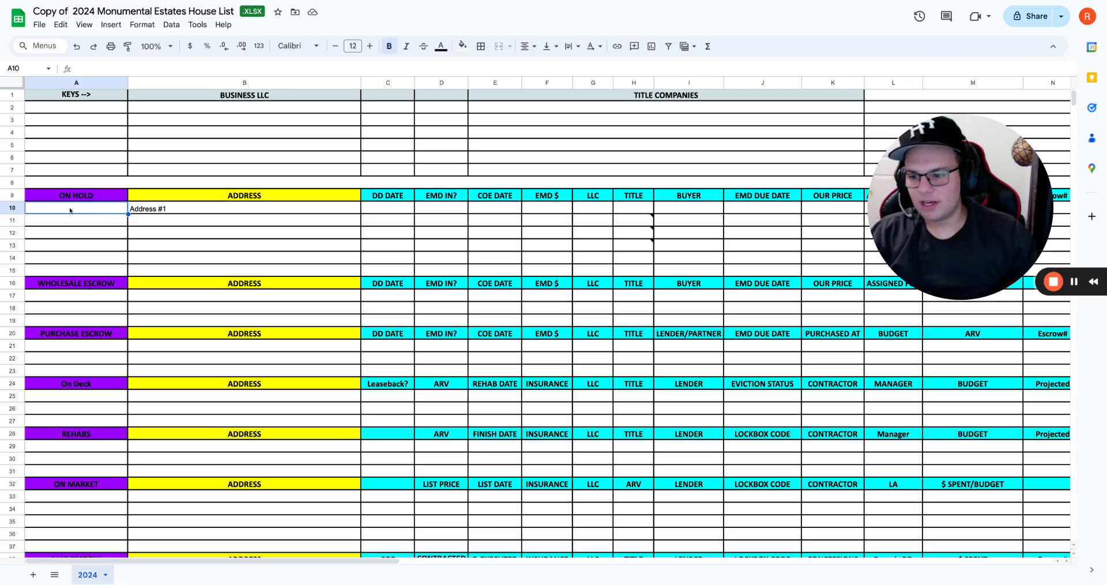
left_click(181, 210)
key("Delete")
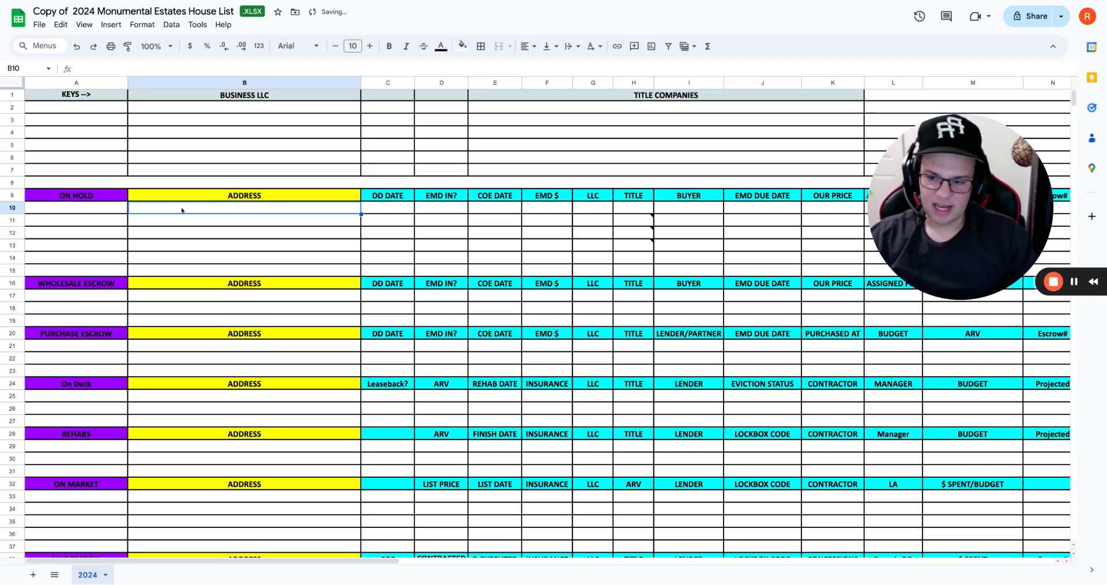
Step: Enter the DD dates 9/21/24 and 9/15/24 in the first two rows of the On Hold section
left_click_drag(393, 200, 824, 209)
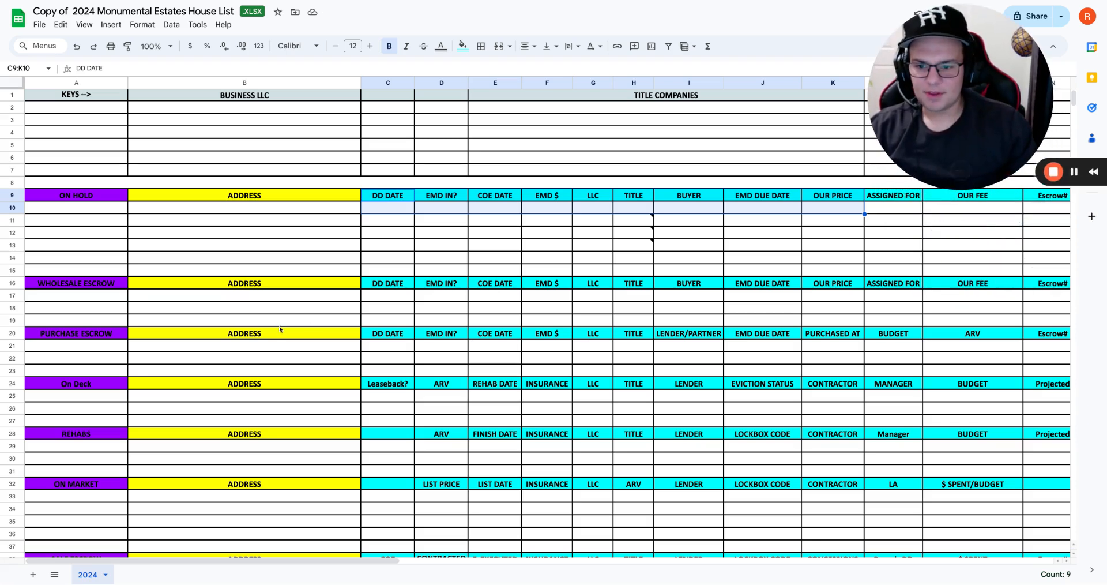
left_click(378, 213)
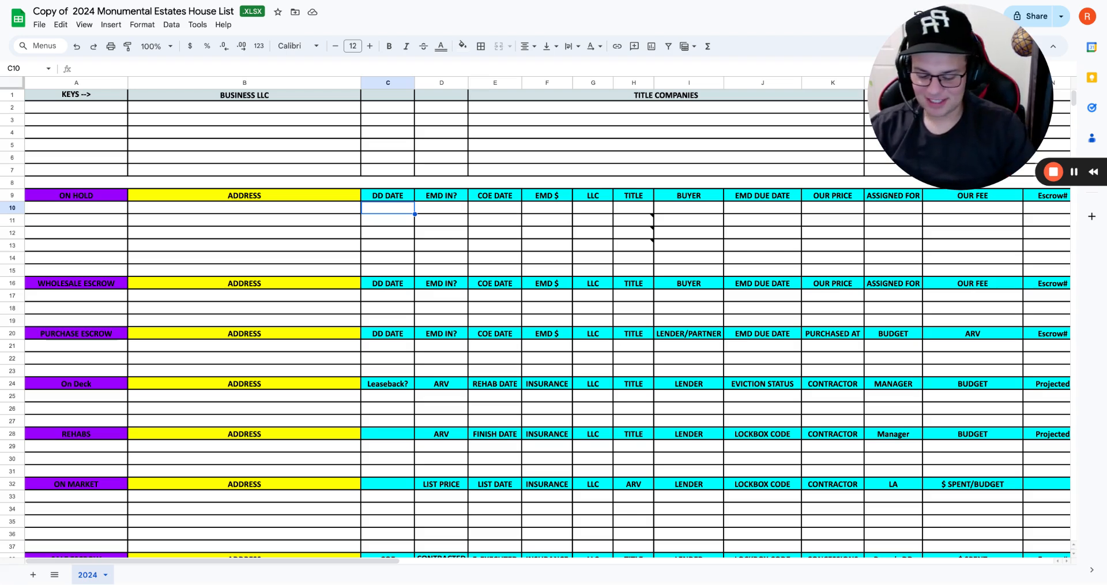
type("9/21/24")
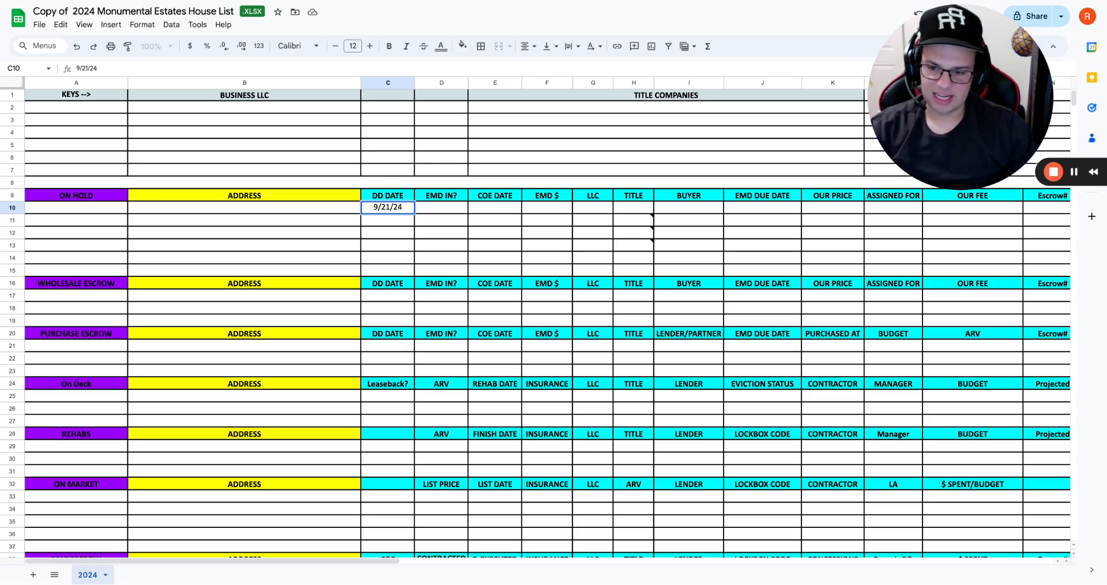
key("Return")
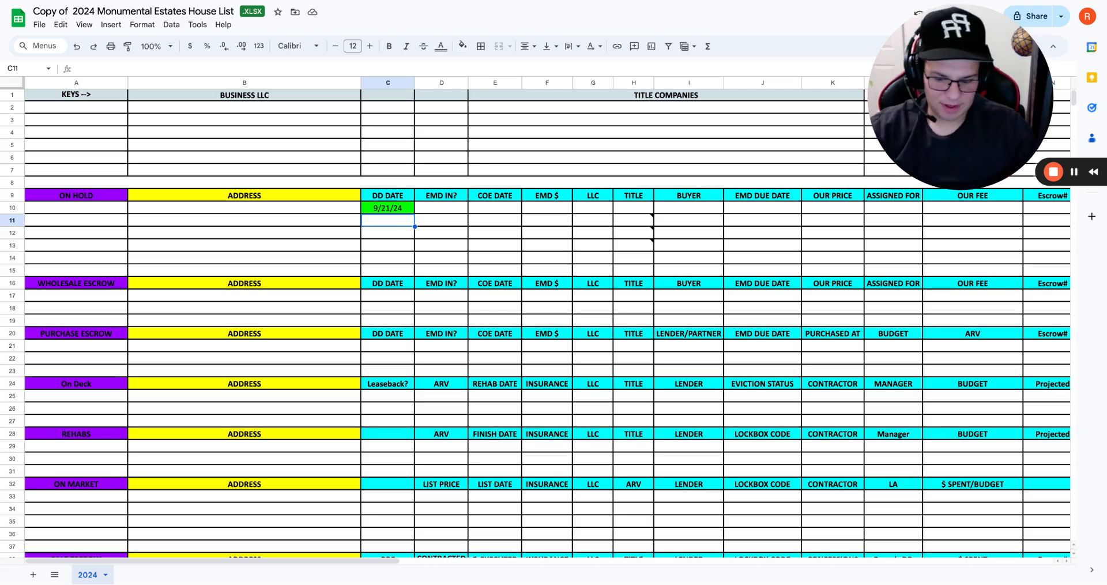
type("9/15/24")
key("Return")
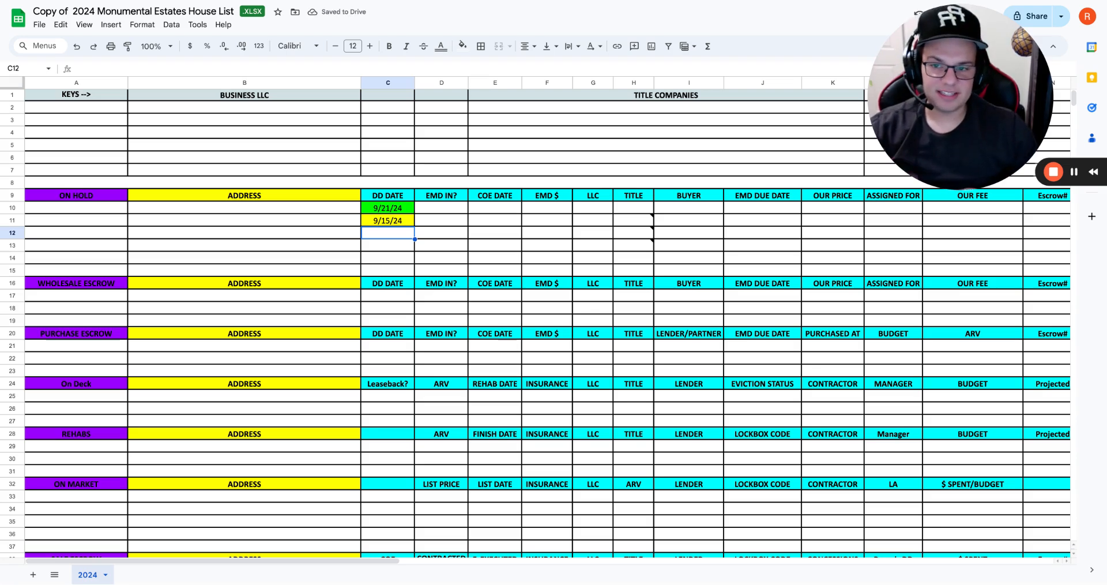
Step: Enter "Address #2" as the address in the second On Hold row
left_click(383, 225)
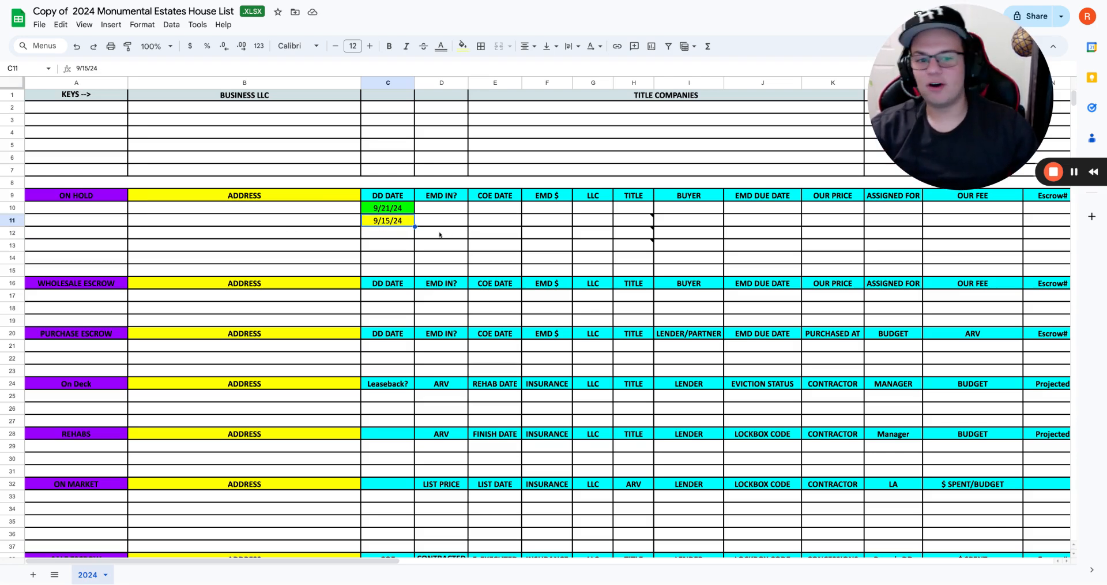
left_click(391, 196)
left_click(301, 226)
type("Address #2")
key("Return")
Step: Set the EMD $ amount to 5000 for Address #2 in the On Hold section
scroll(212, 228, "right", 3)
scroll(212, 228, "left", 2)
left_click(368, 221)
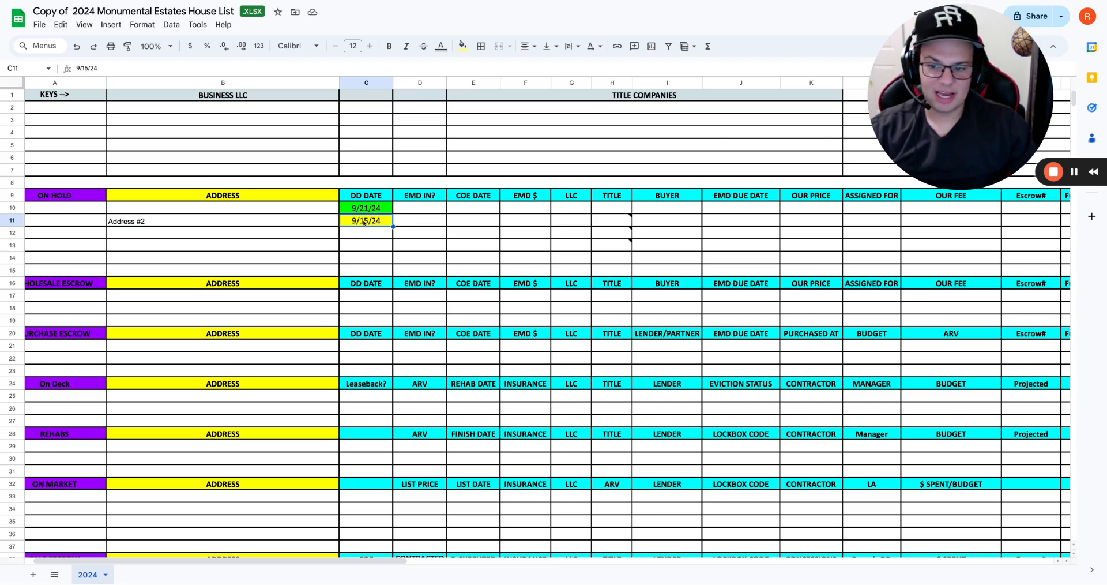
left_click(510, 225)
type("5000")
key("Return")
left_click(542, 225)
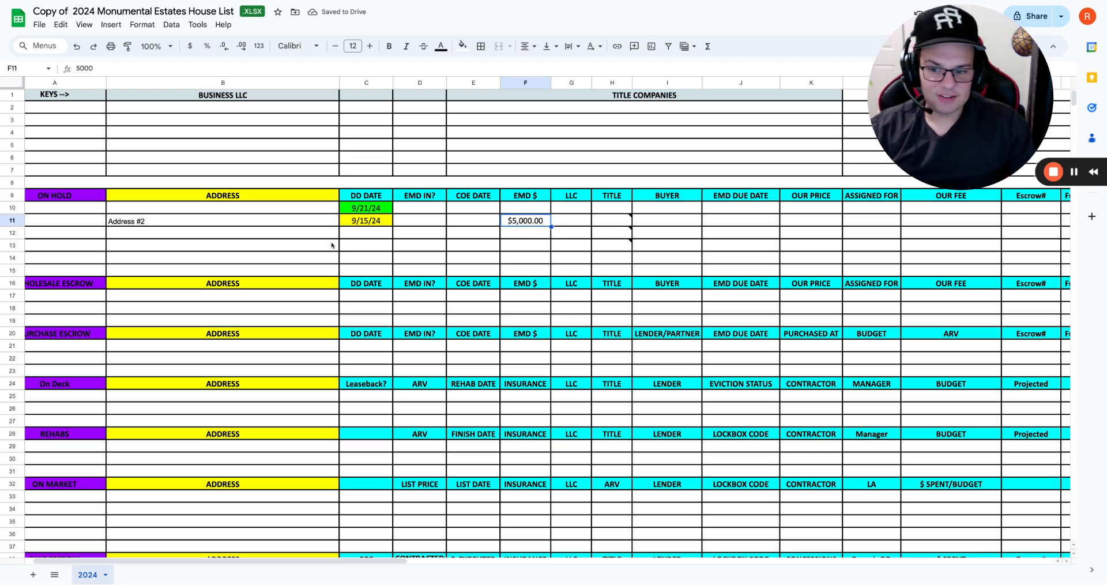
Step: Enter the DD date 9/10/24 in the third row of the On Hold section
left_click(360, 221)
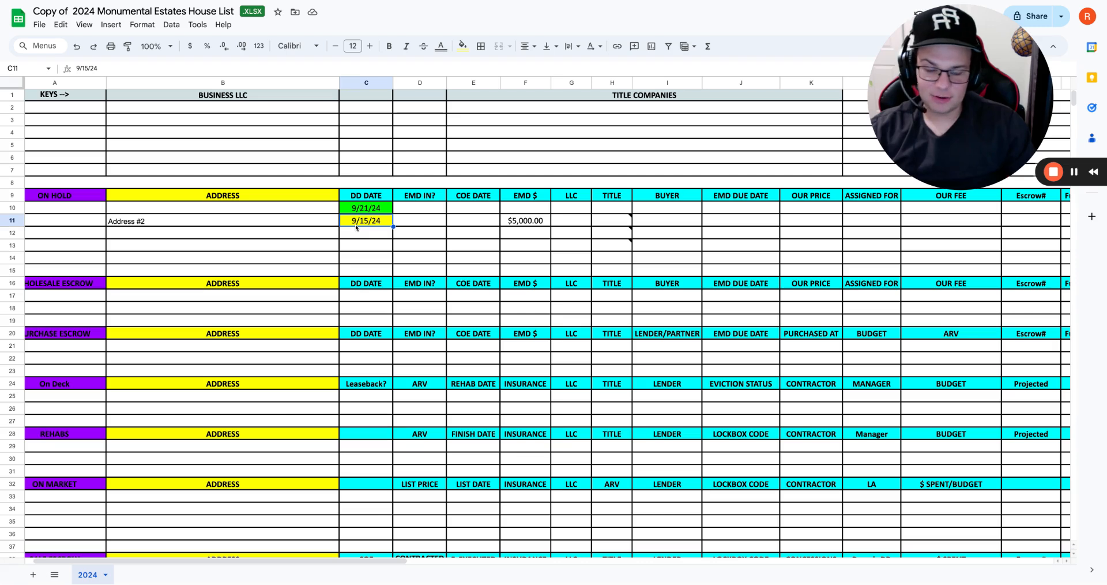
left_click(523, 222)
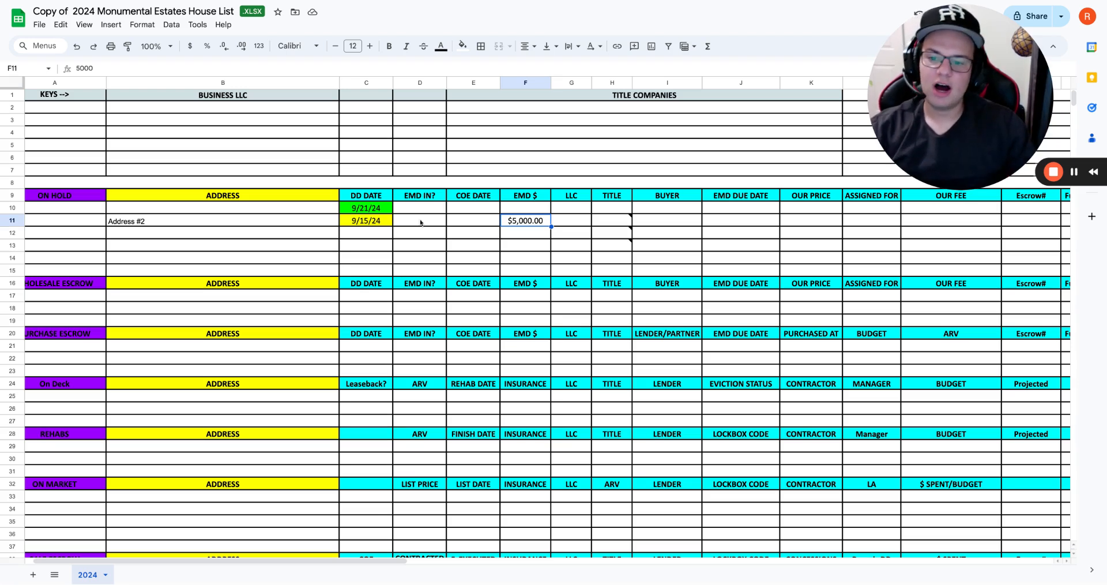
left_click(372, 222)
left_click(371, 236)
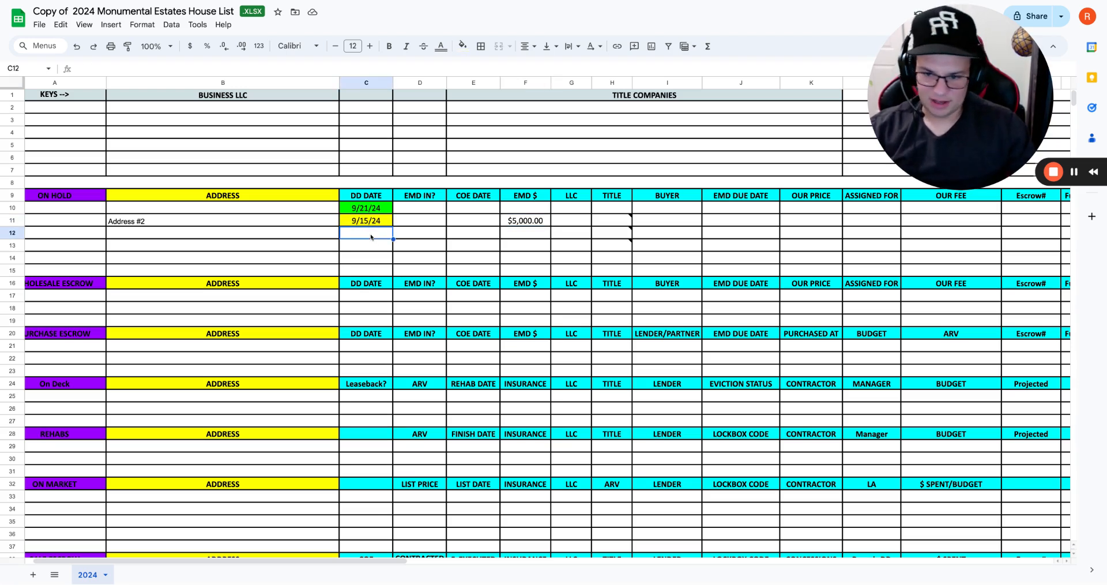
type("9/1")
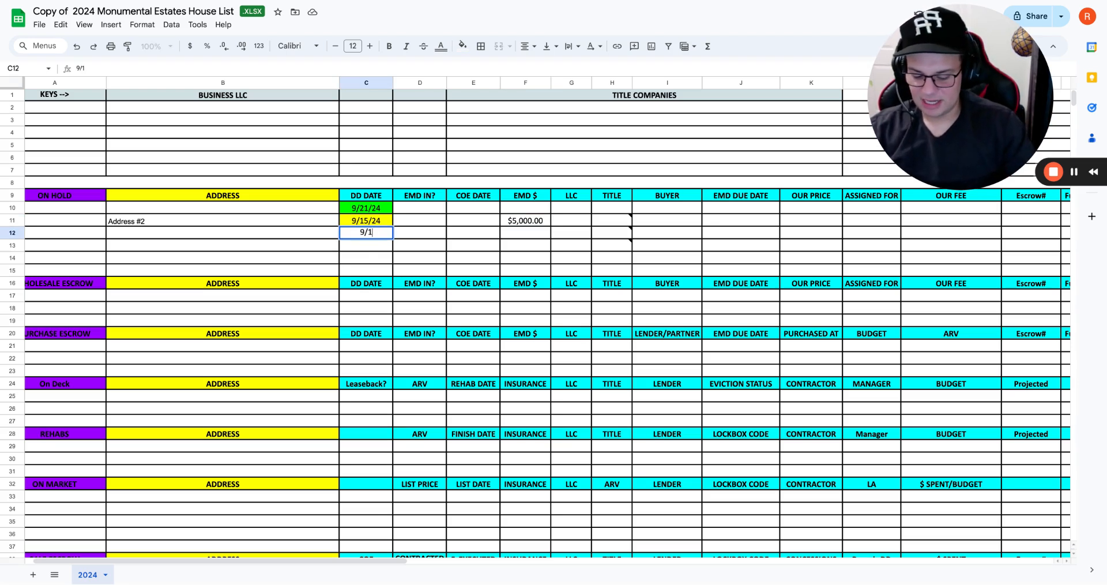
type("0/24")
key("Return")
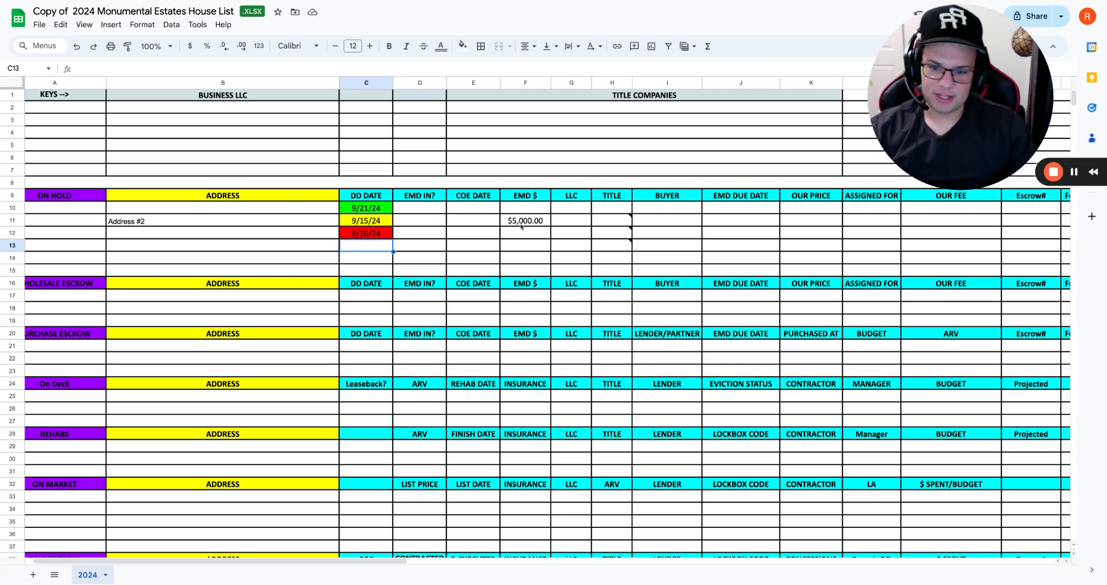
Step: Fill in EMD In? with Y for the first On Hold row and N for the second
left_click(419, 210)
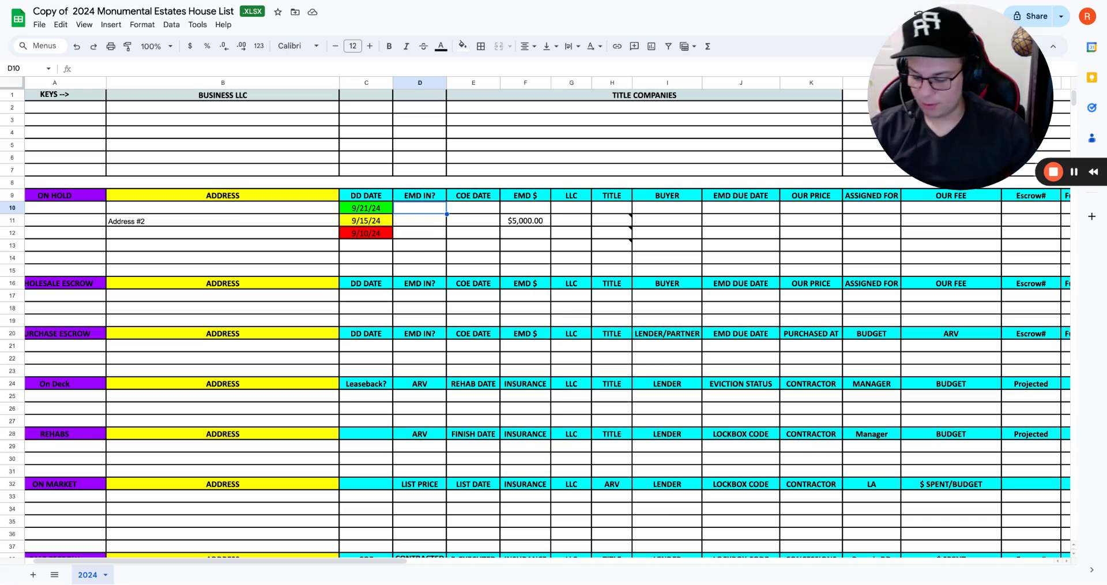
type("Y")
key("Return")
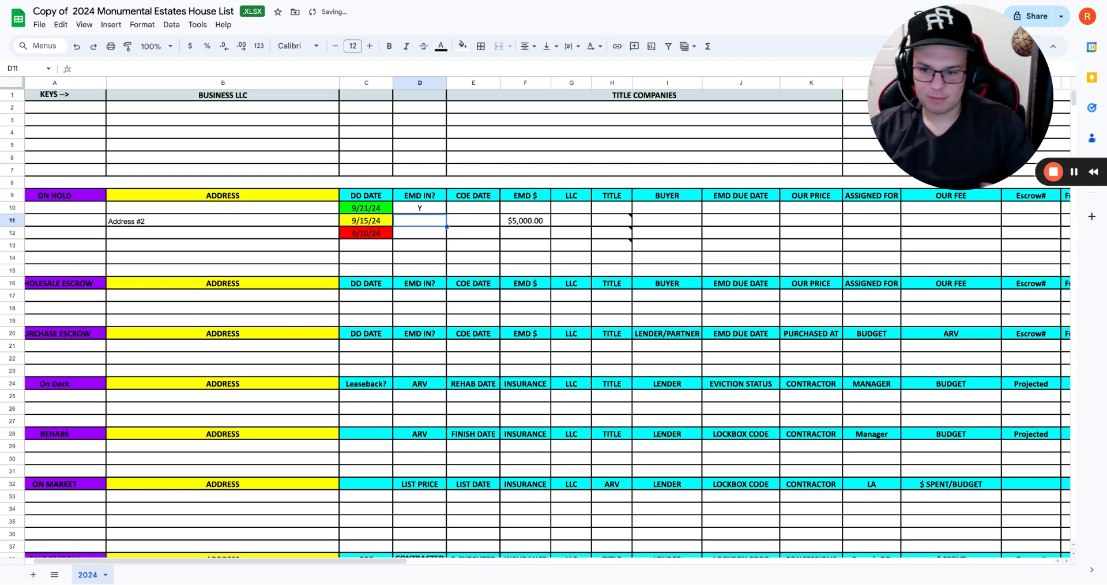
type("N")
key("Return")
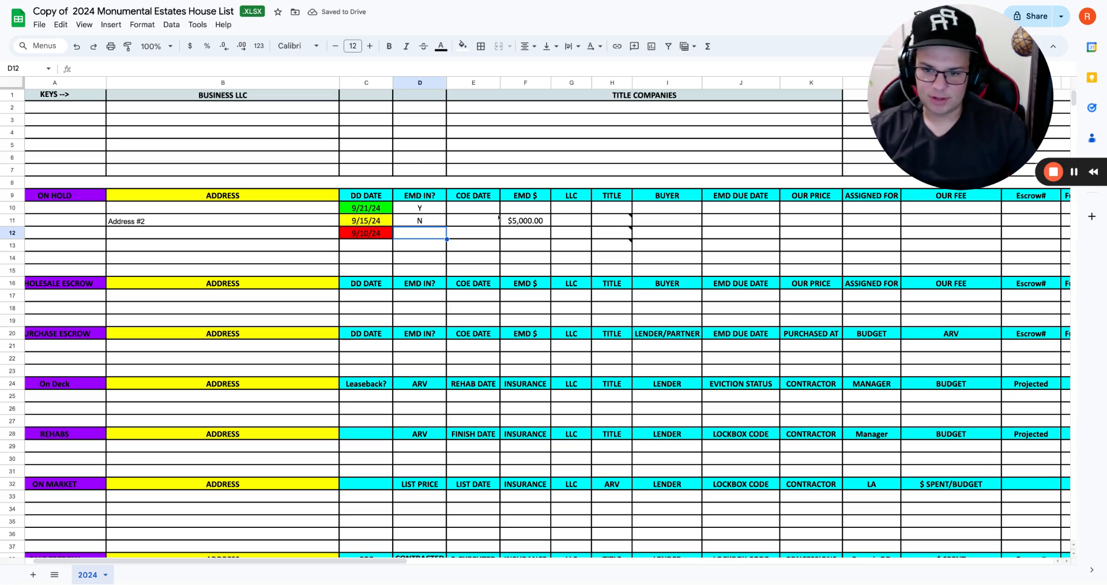
Step: Enter 9/30/24 as the COE date in the first On Hold row
left_click(481, 210)
type("9/")
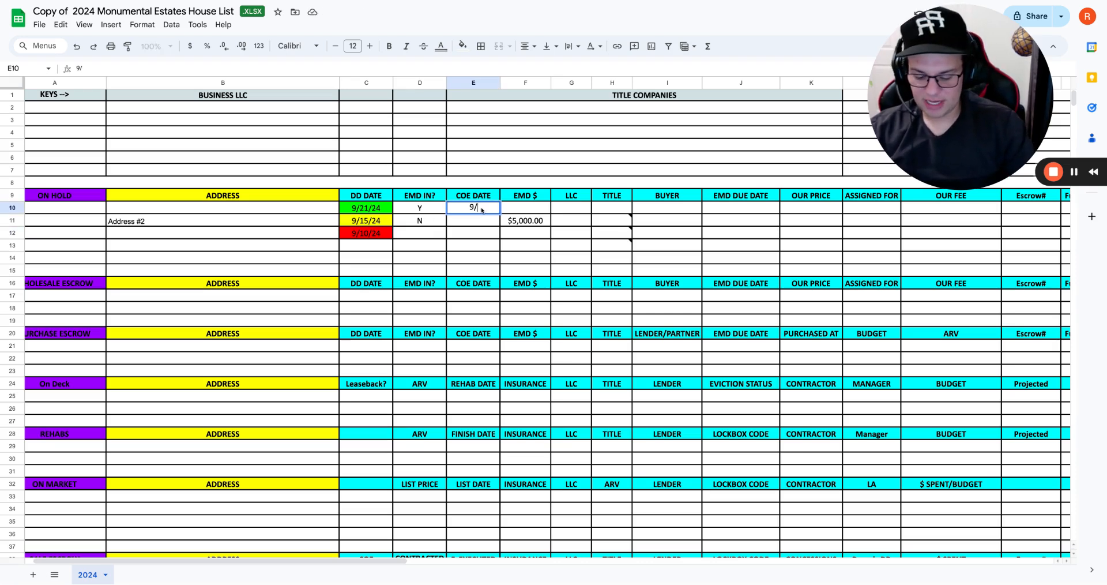
type("30/24")
key("Return")
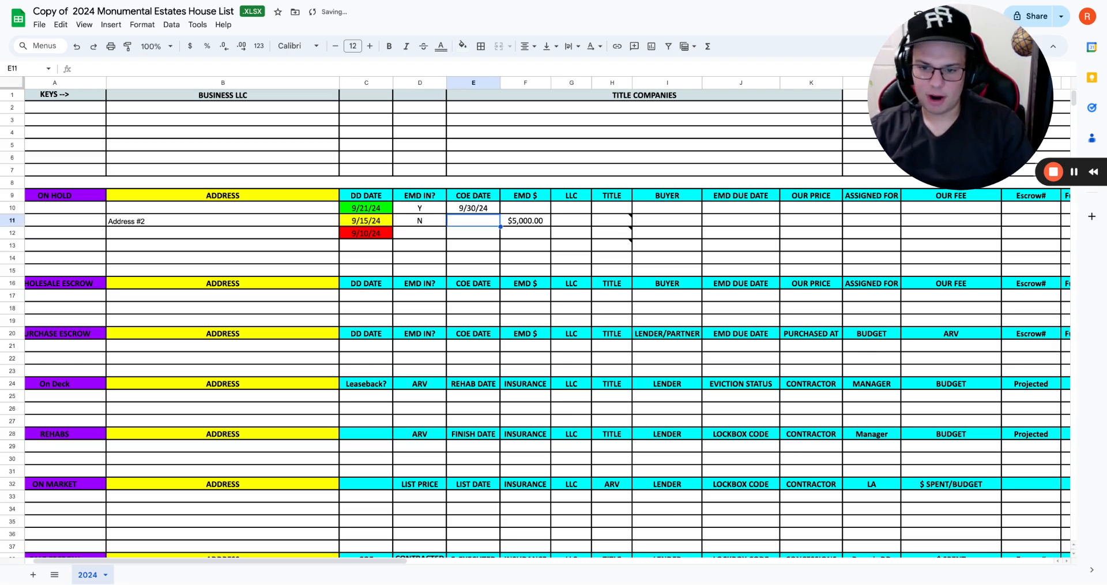
left_click(471, 210)
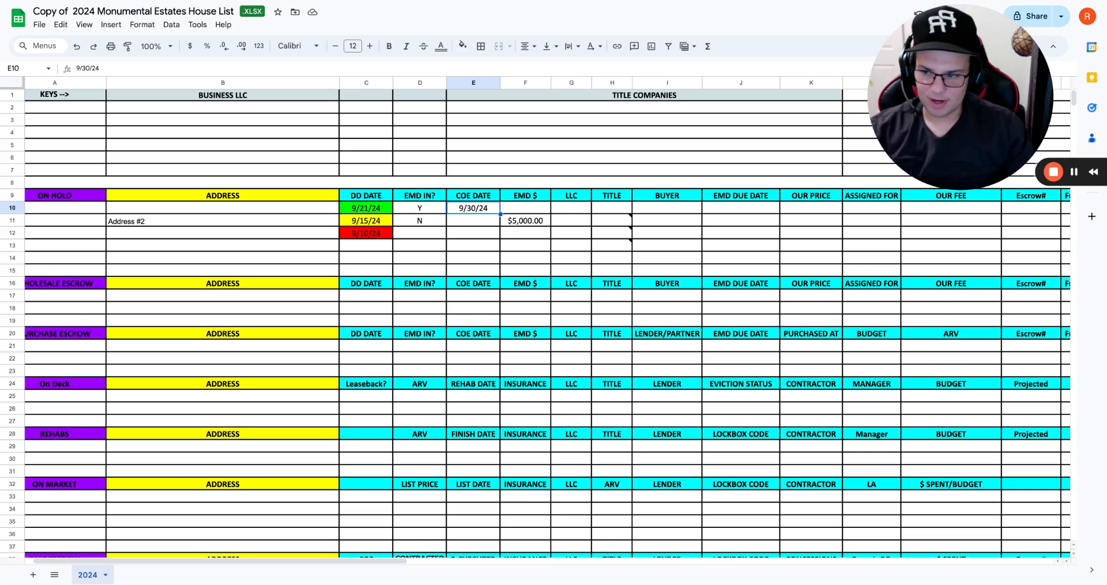
scroll(548, 320, "left", 1)
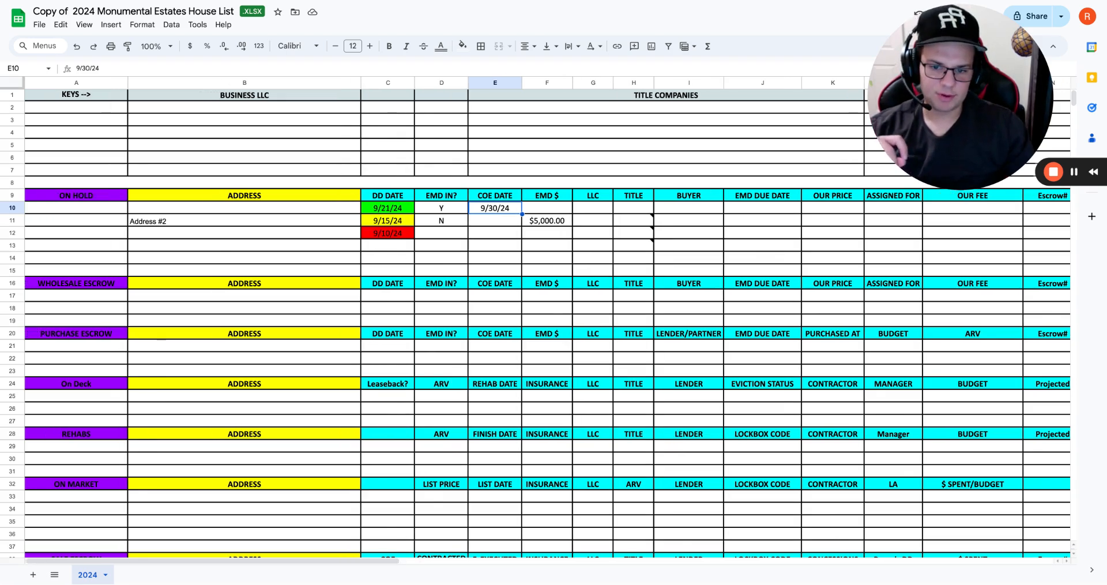
left_click(548, 221)
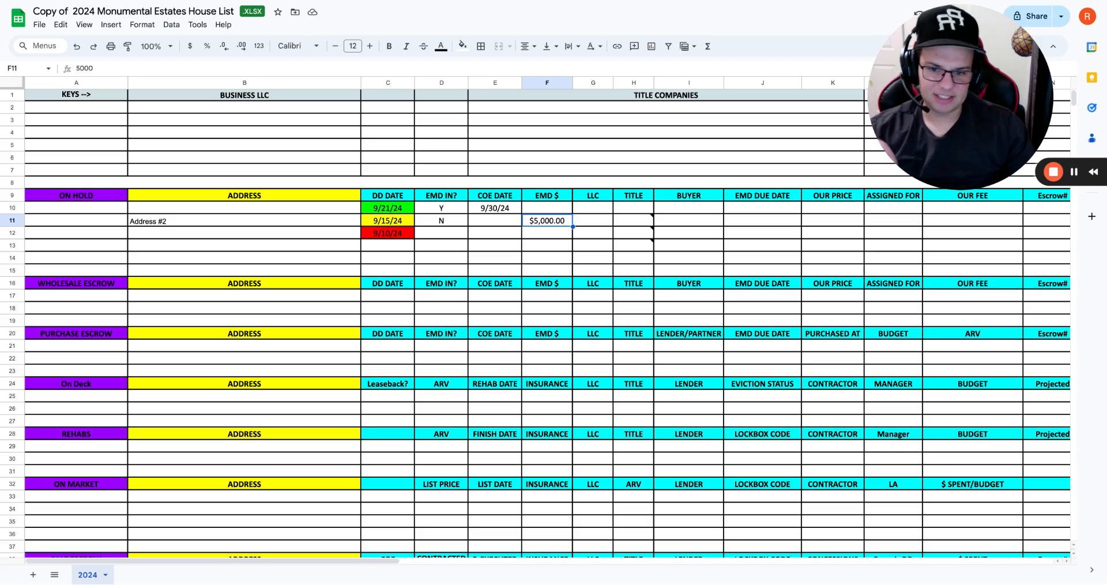
left_click(583, 211)
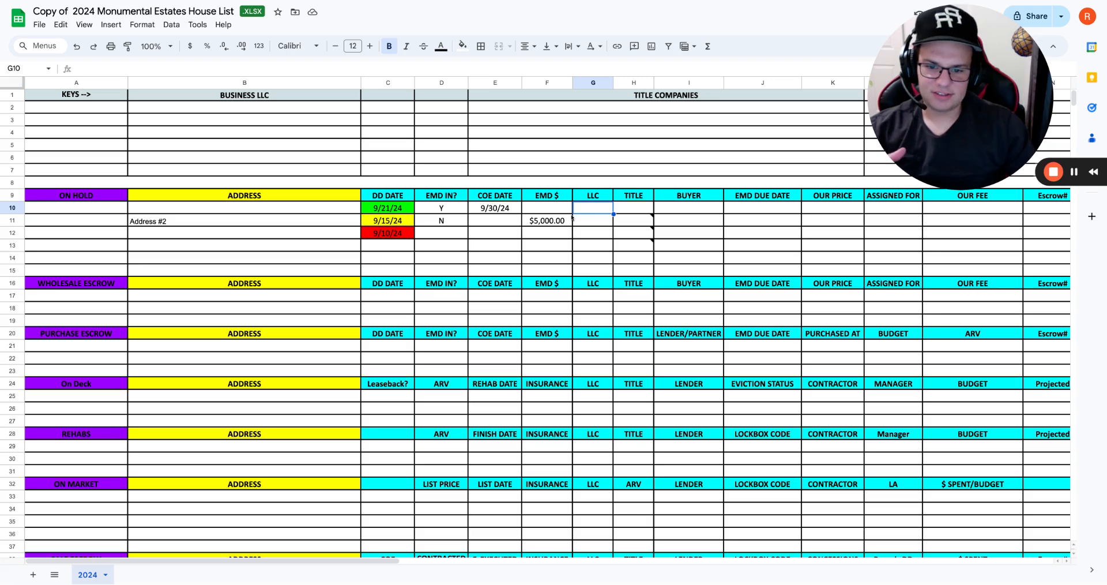
mouse_move(583, 213)
left_mouse_down()
mouse_move(589, 245)
mouse_move(589, 210)
left_mouse_up()
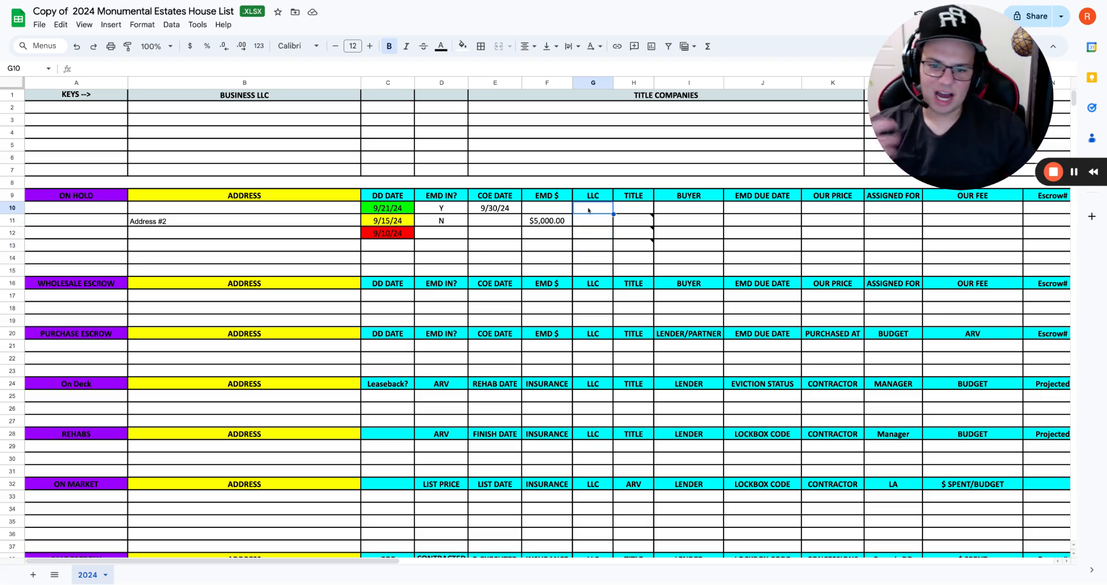
Step: Enter the first company's full LLC name followed by "= JS" in the first row under Business LLC
left_click(240, 116)
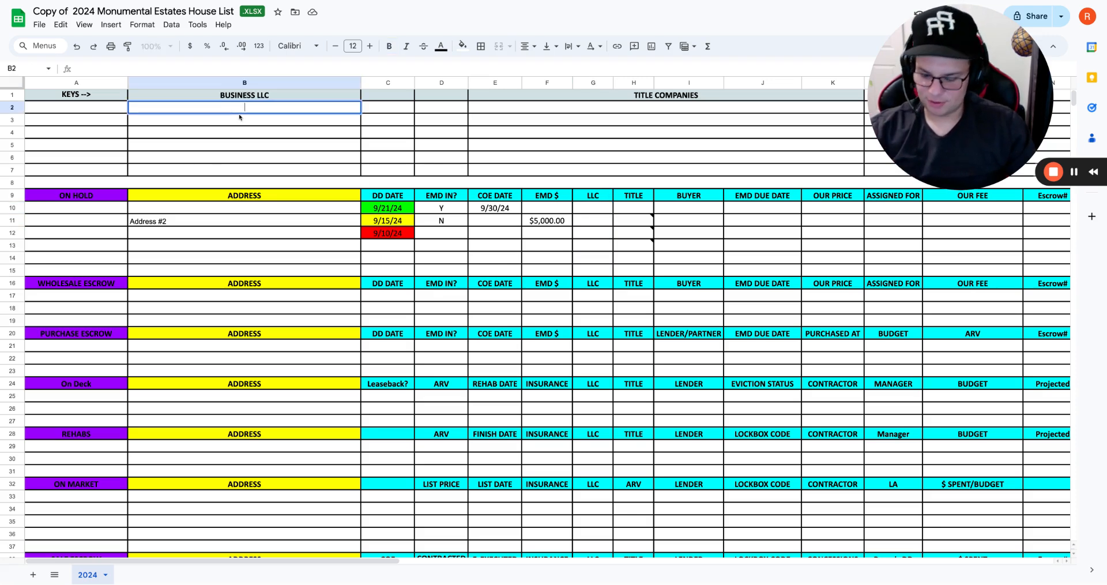
type("JOHN S")
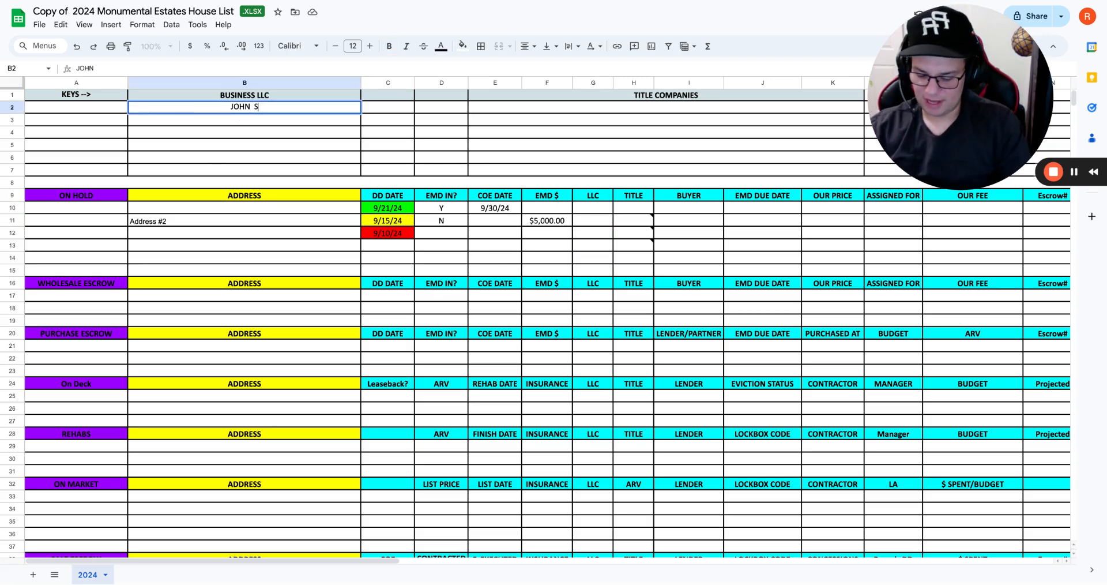
type("MITH LLC")
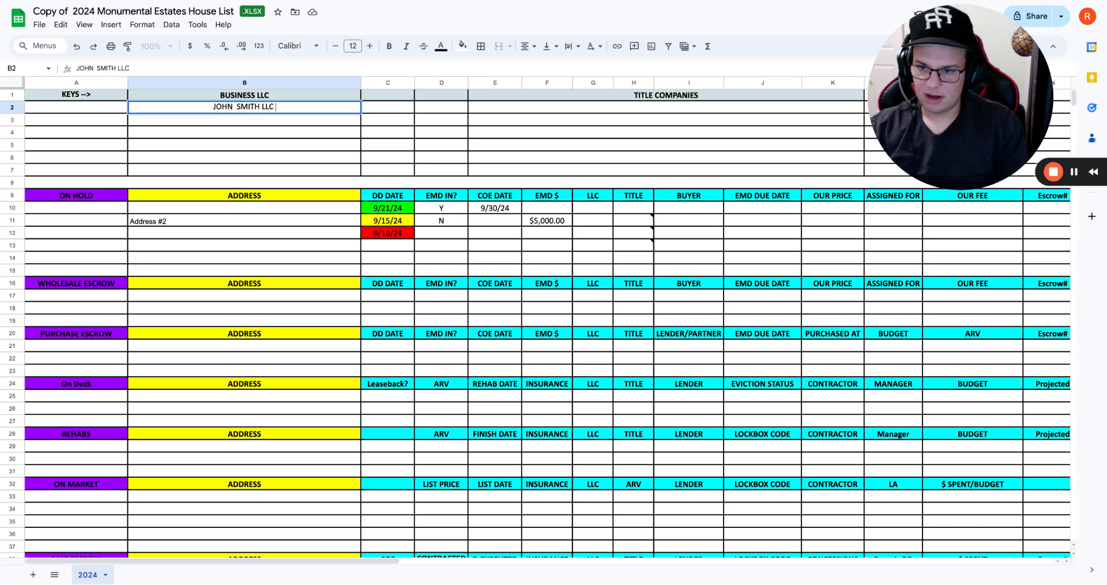
type(" = JS")
key("Return")
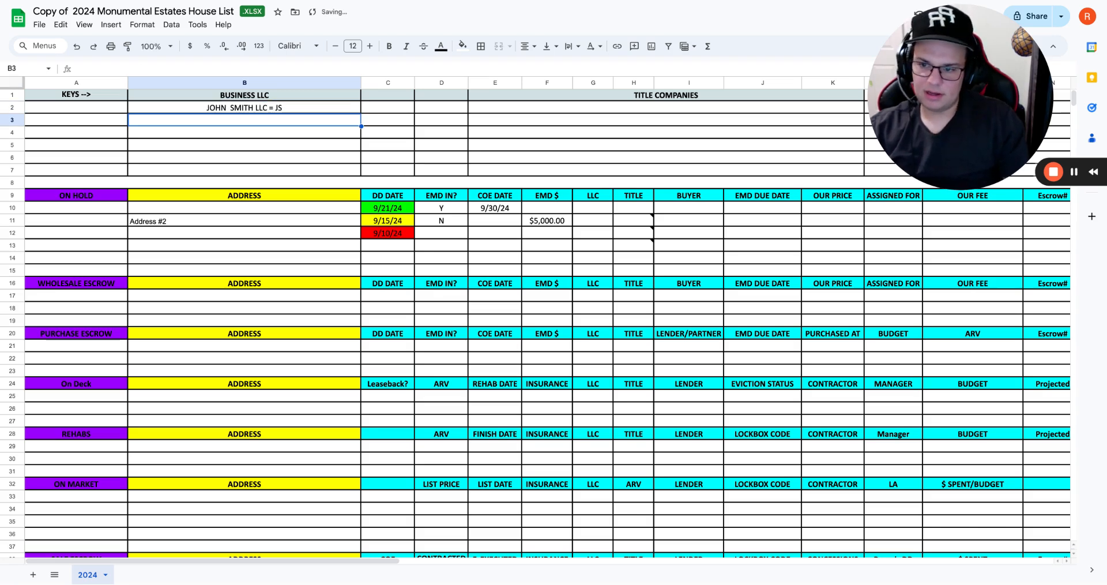
Step: Set the LLC of the first On Hold row to JS
left_click(593, 208)
type("JAS")
key("shift+Return")
double_click(598, 211)
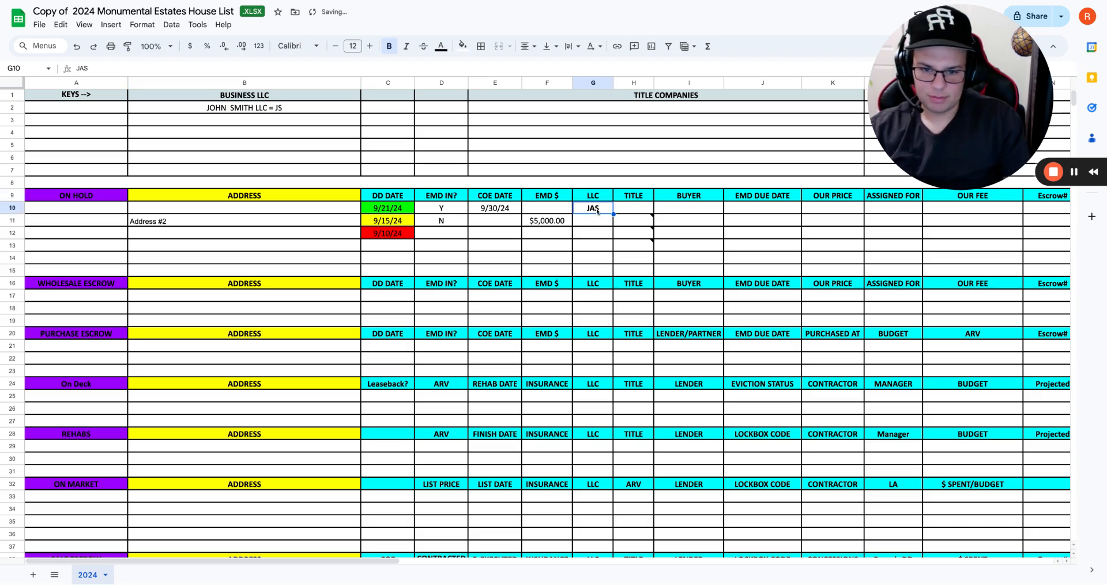
key("BackSpace")
key("Return")
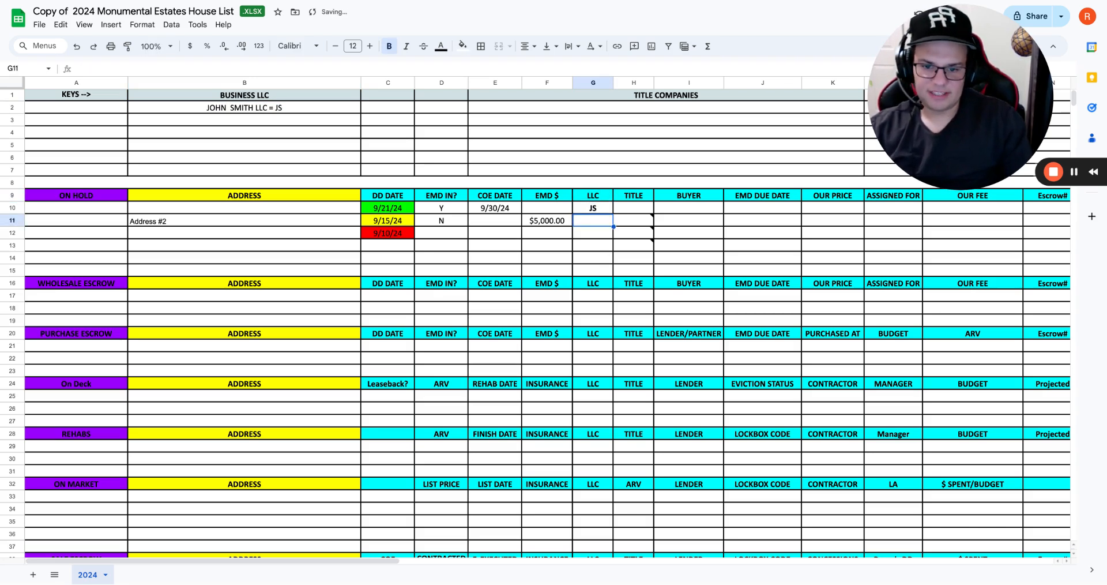
Step: Enter the second company's full LLC name followed by "= JJS" in the second row under Business LLC
left_click(592, 211)
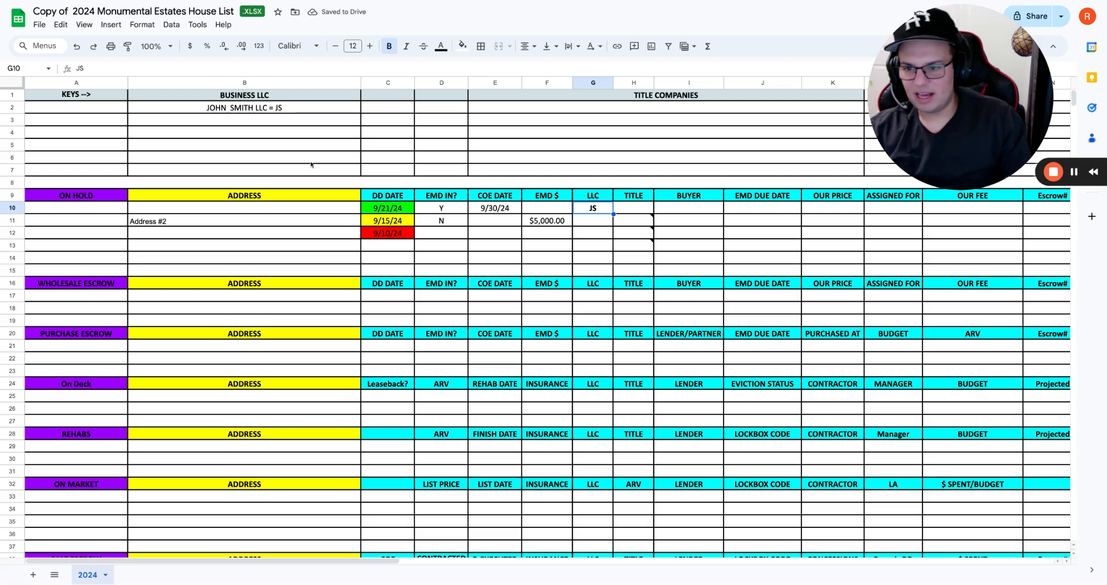
left_click(250, 112)
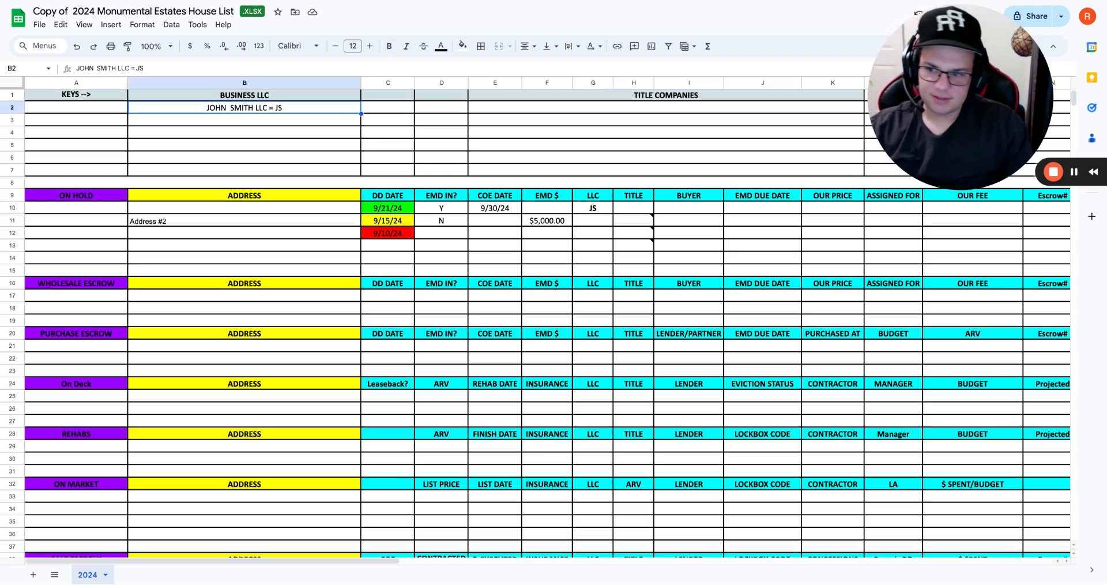
double_click(251, 121)
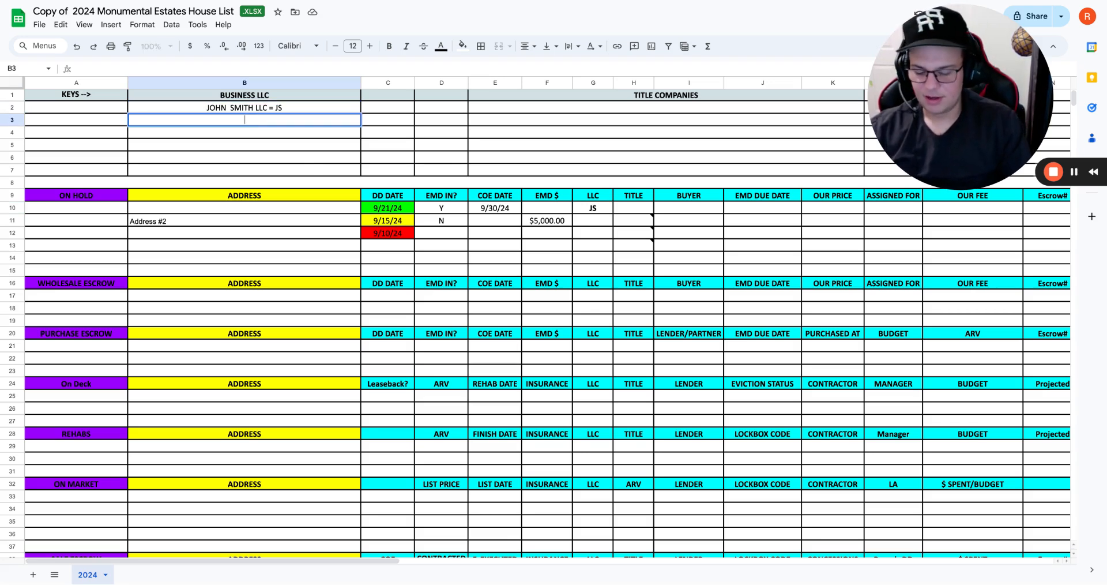
type("JOHN JOSEOPH")
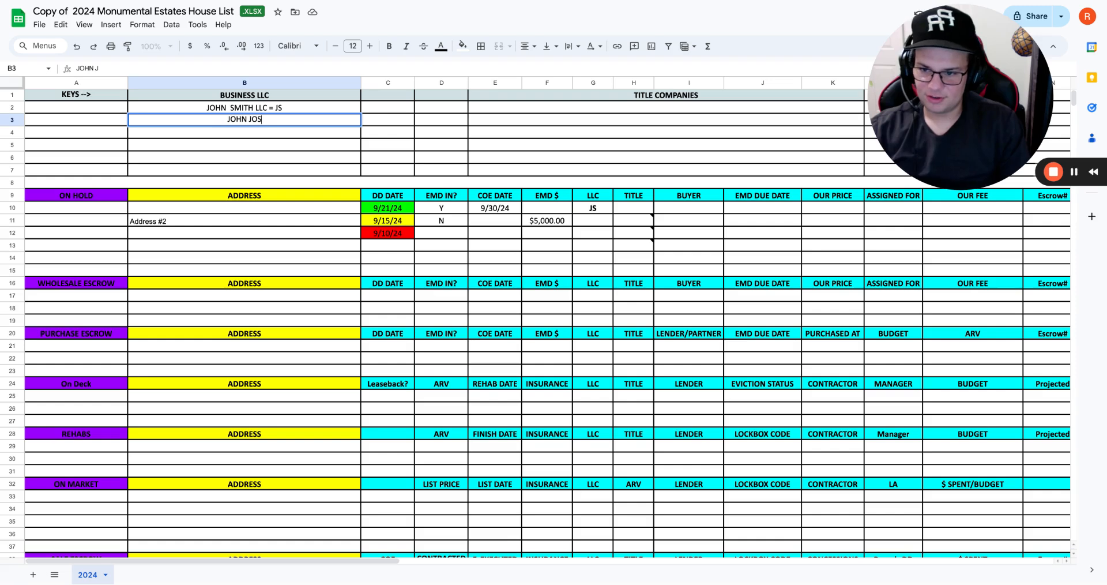
key("BackSpace")
key("BackSpace")
key("BackSpace")
key("BackSpace")
type("PH SMITH")
key("Return")
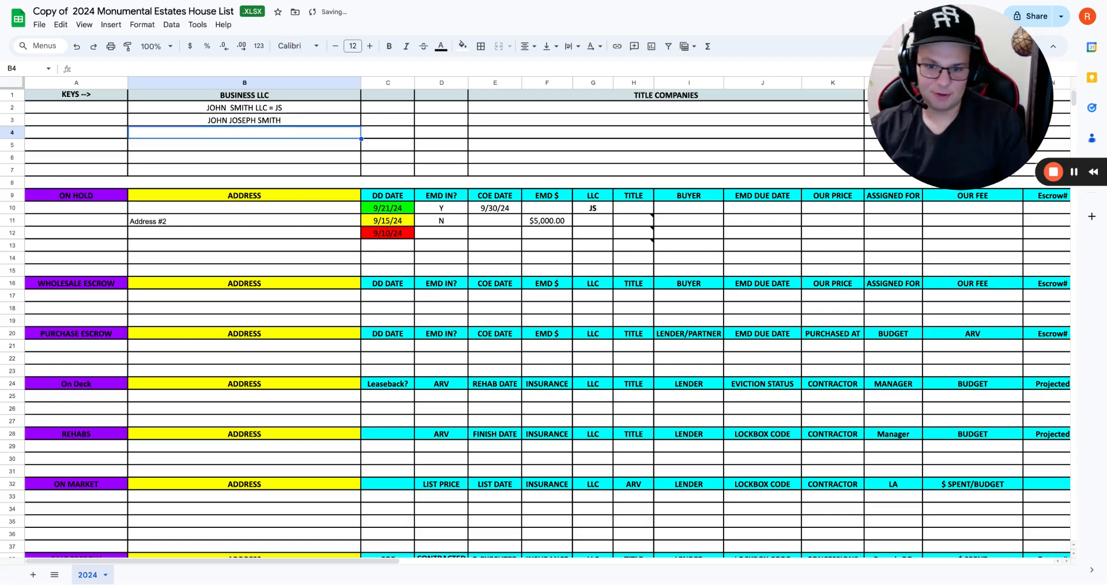
left_click(289, 122)
double_click(289, 118)
type("LLC = JJS")
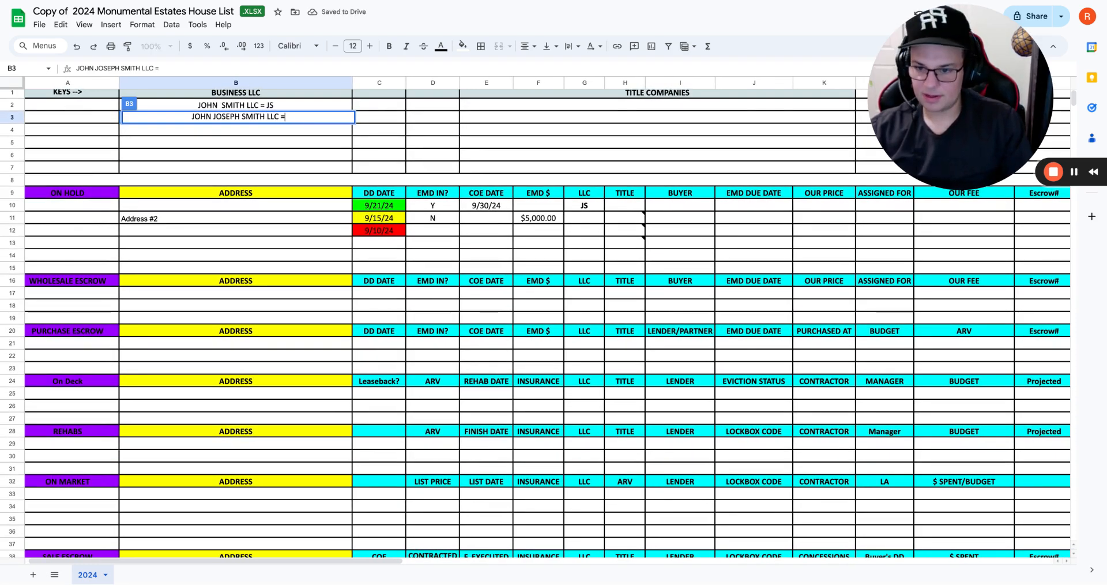
key("Return")
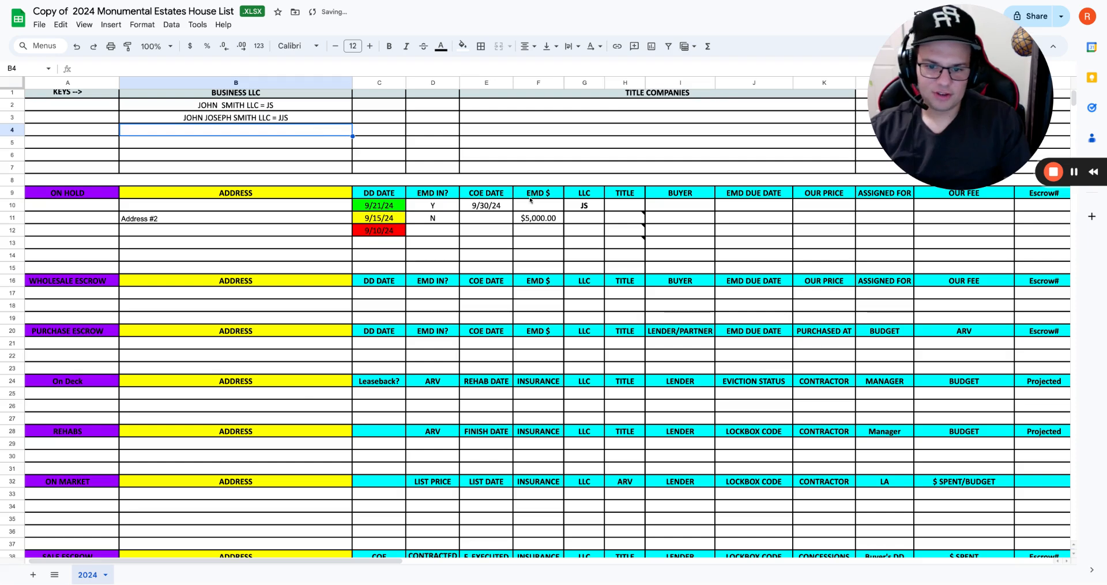
Step: Set the LLC for Address #2 in the On Hold section to JJS
left_click(584, 220)
type("JJS")
key("Return")
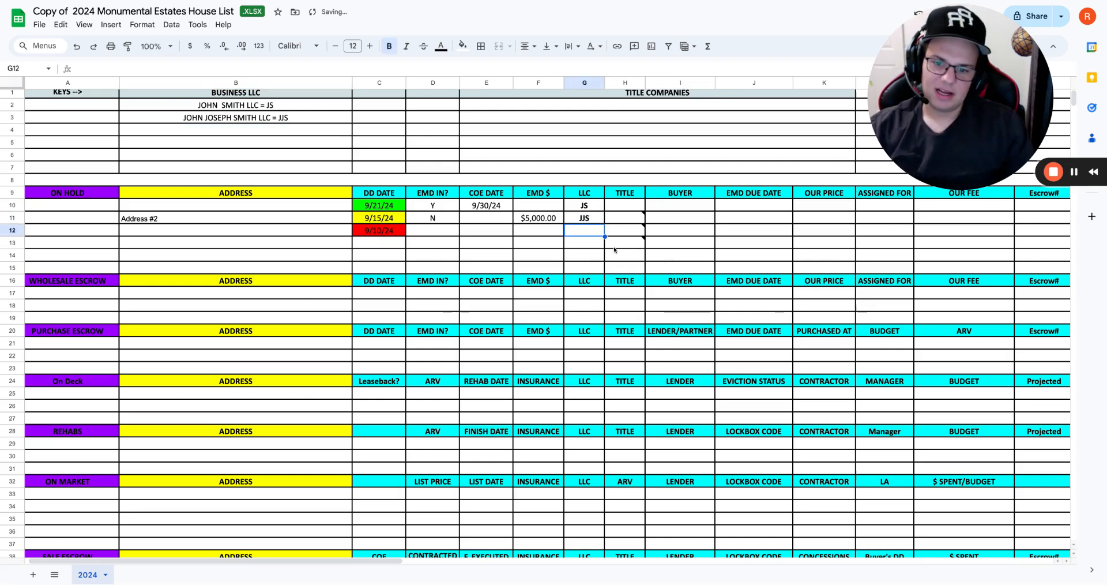
Step: Review the LLC, Title and Buyer columns of the On Hold section together with the Title Companies key area
scroll(616, 250, "left", 1)
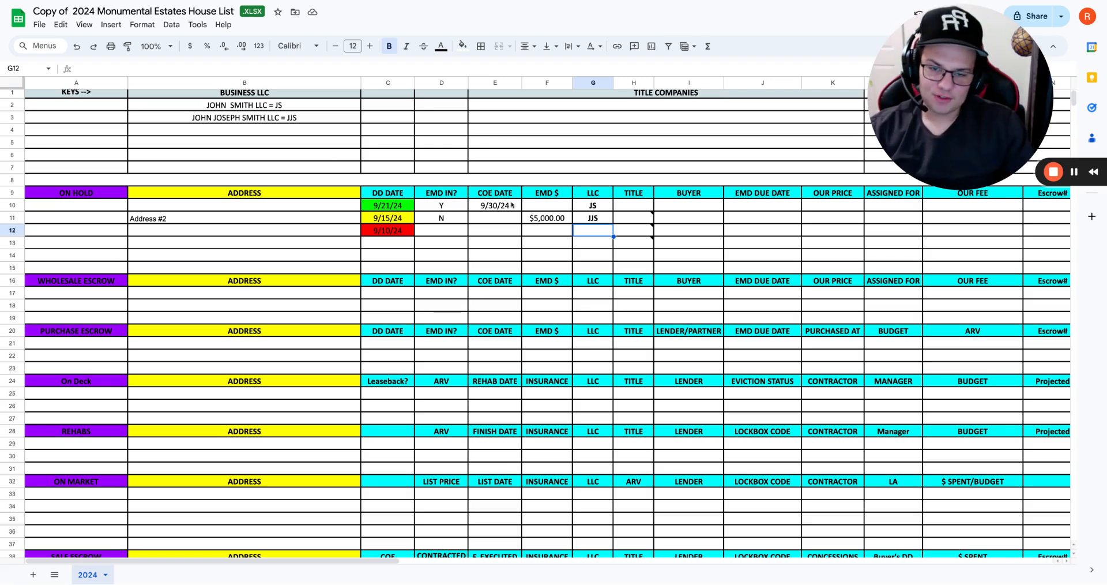
left_click_drag(591, 208, 591, 254)
key("shift+Up")
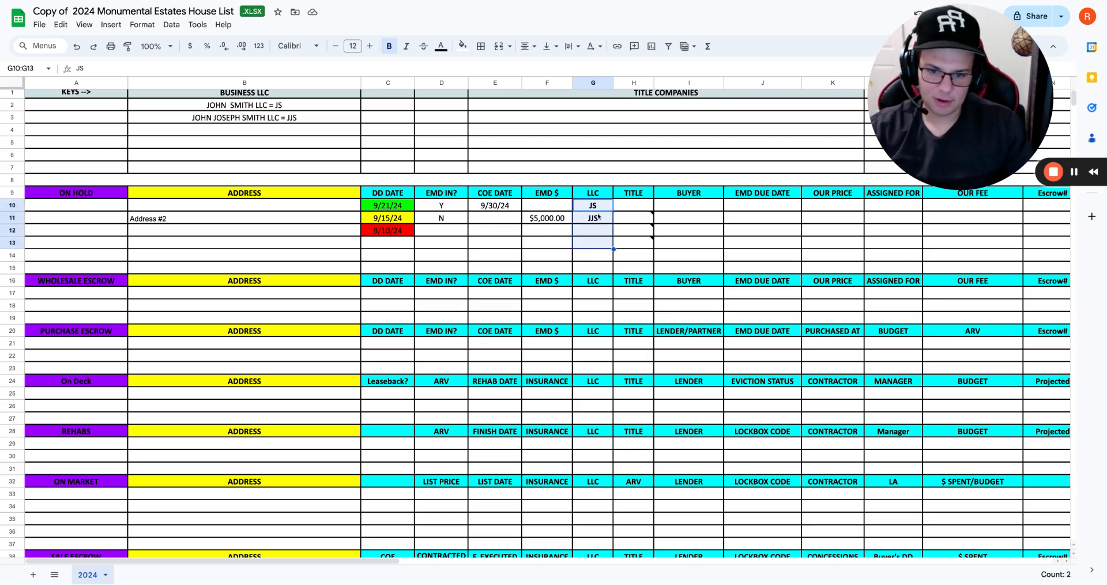
left_click(591, 210)
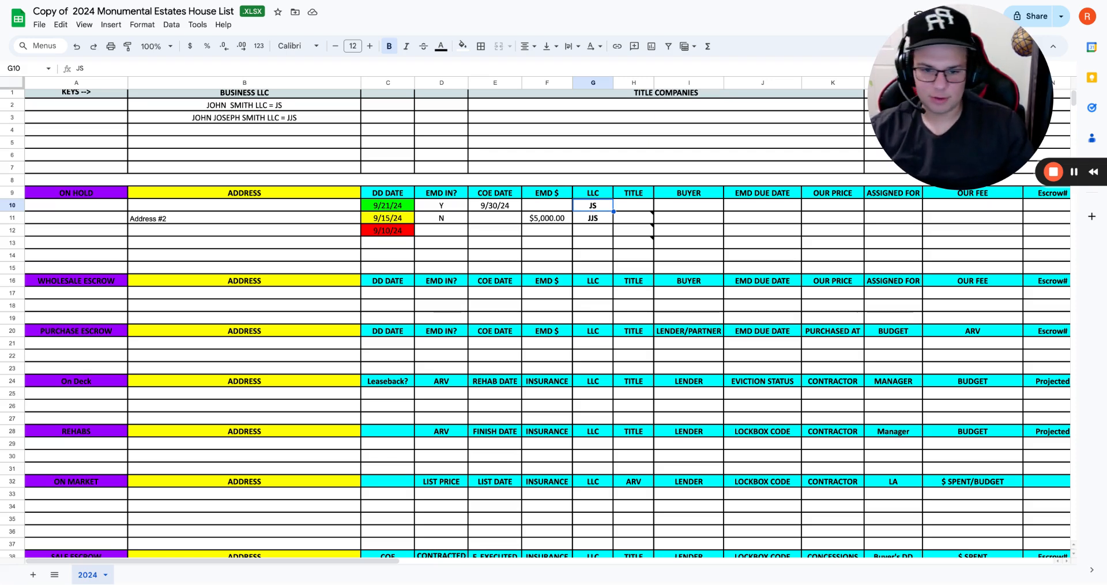
left_click(631, 208)
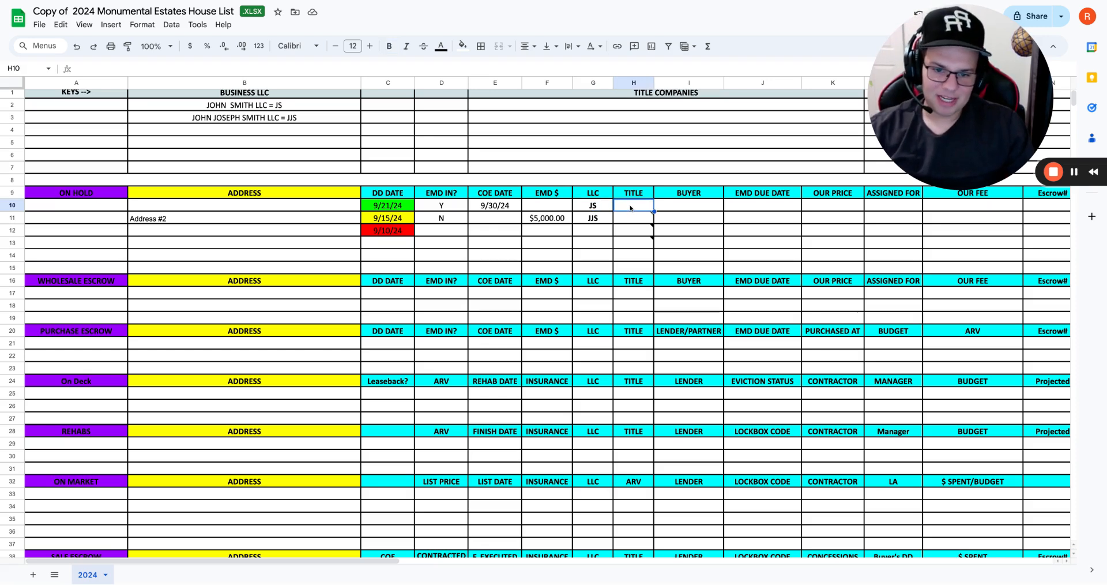
left_click_drag(540, 109, 541, 167)
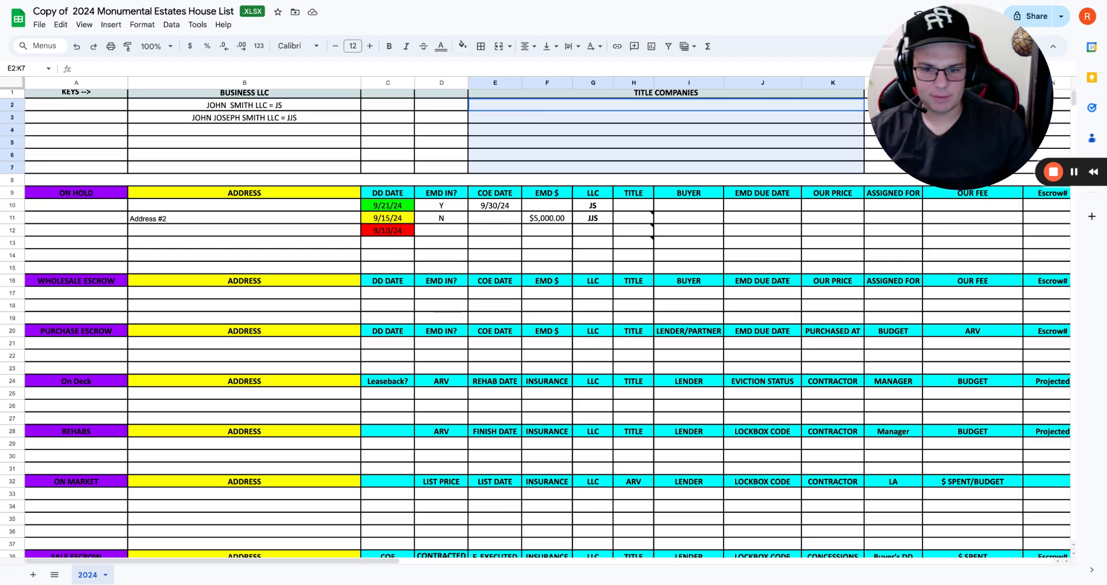
left_click(675, 207)
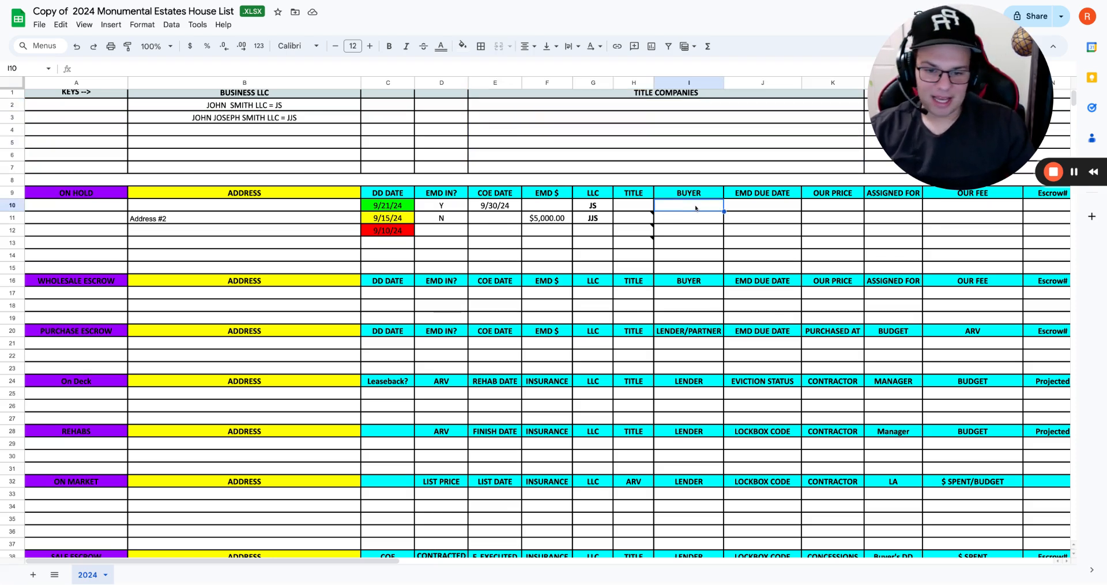
double_click(688, 208)
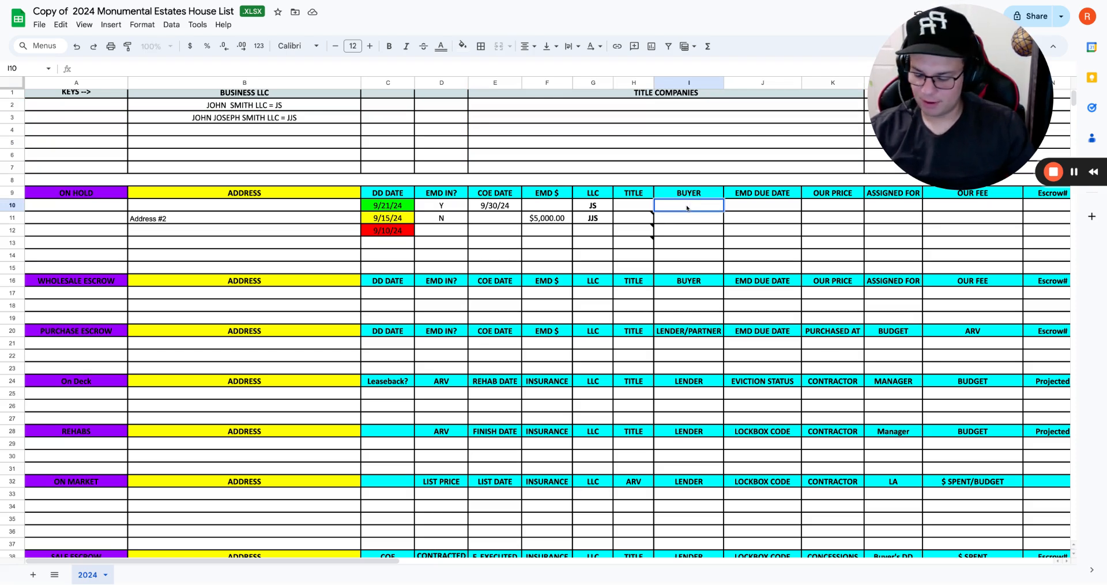
Step: Enter 9/15/24 as the EMD due date in the first On Hold row
left_click(762, 208)
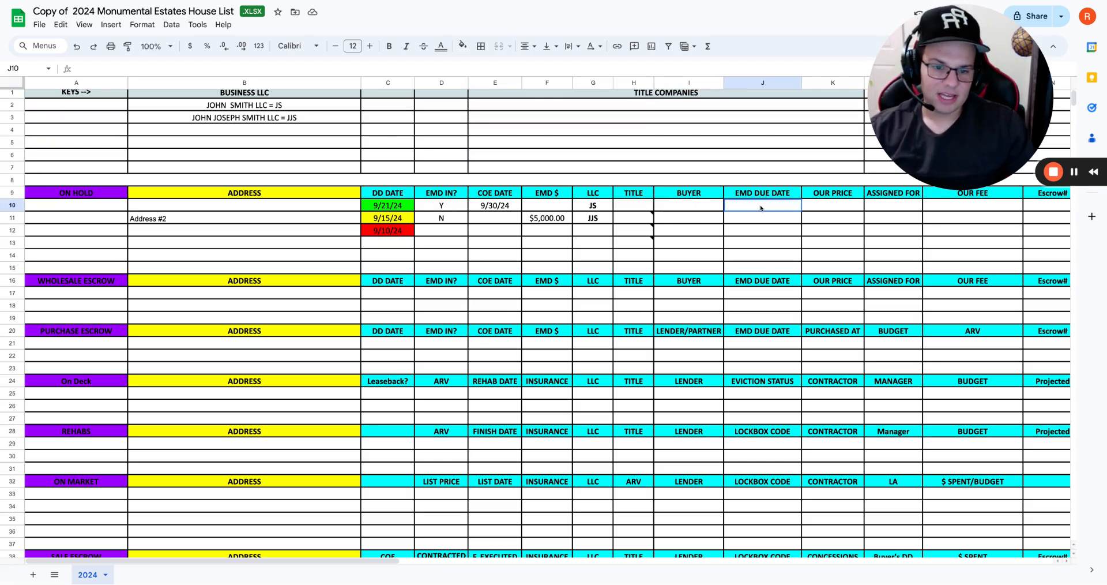
type("9/15/24")
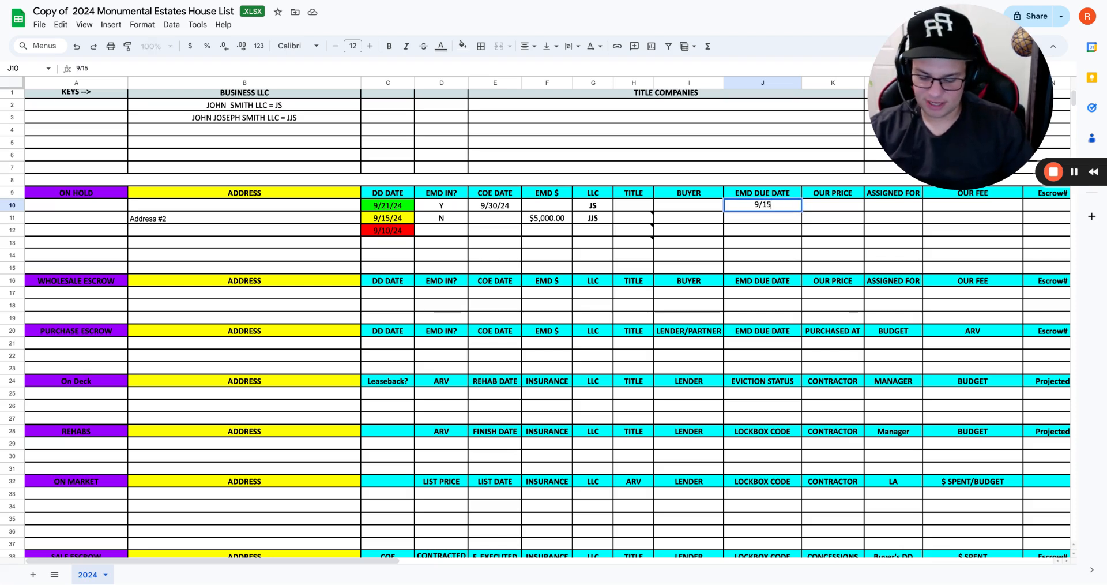
key("Return")
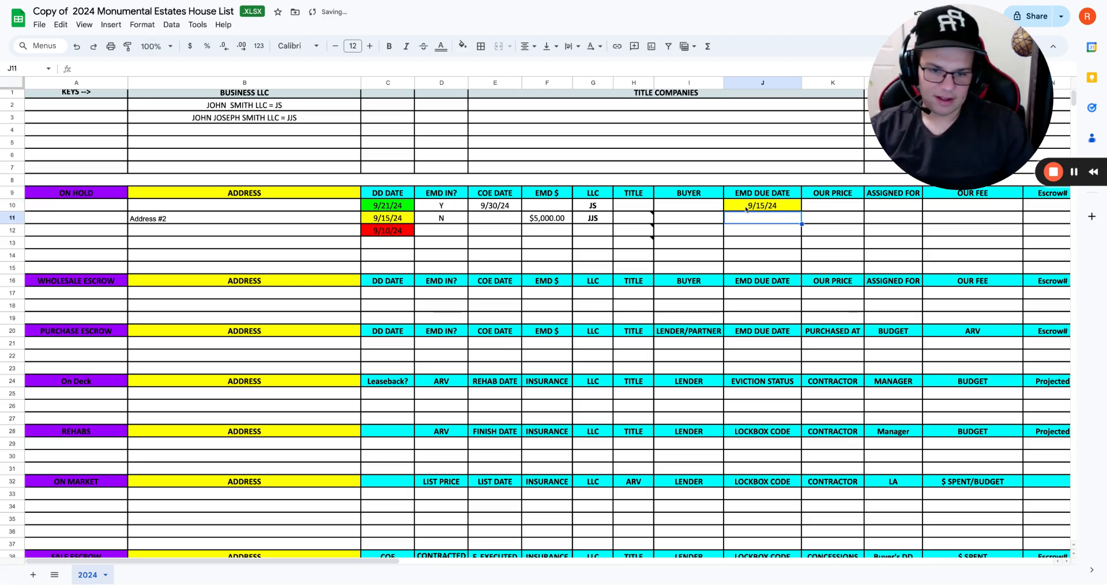
left_click(766, 206)
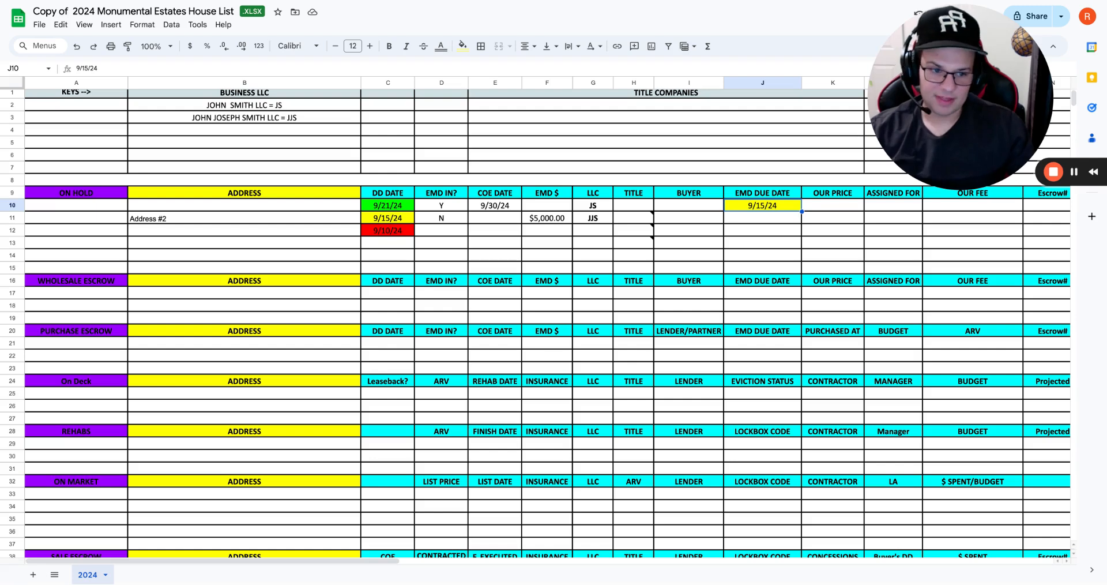
Step: Set Our Price in the first On Hold row to 240000
scroll(777, 208, "right", 2)
left_click(783, 205)
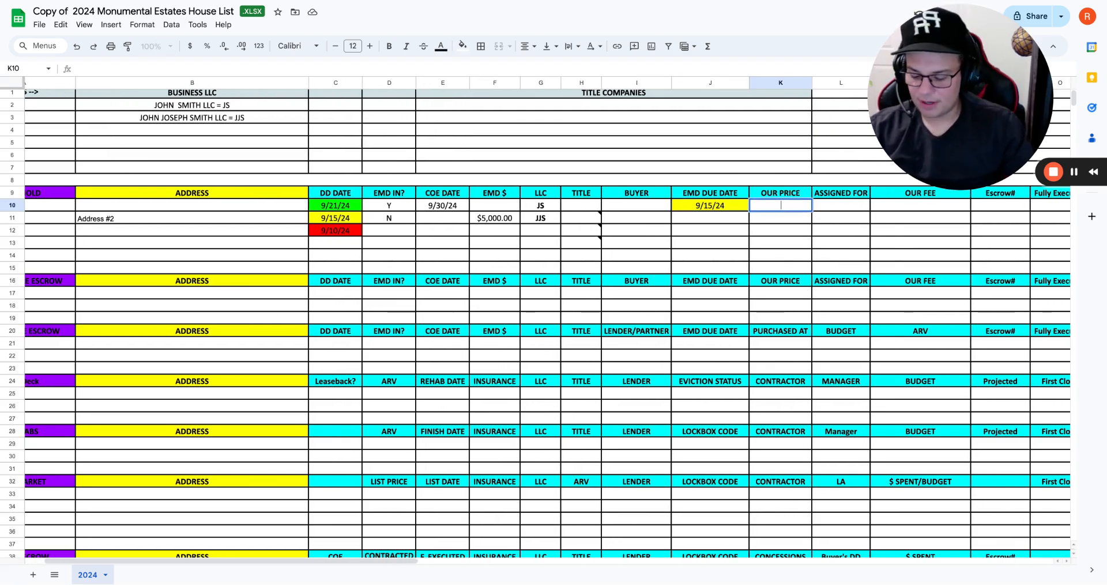
type("240")
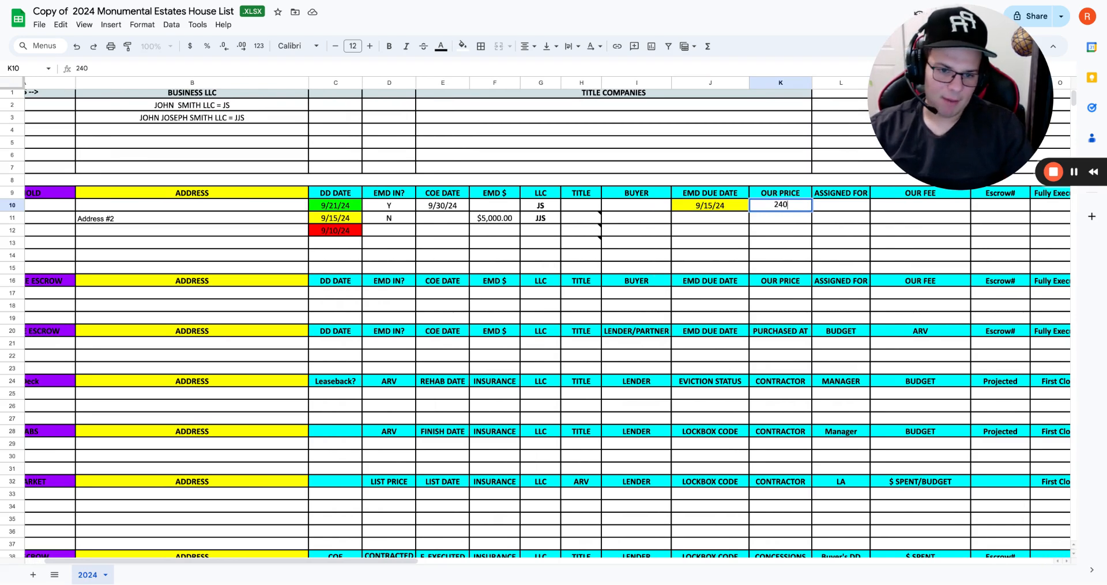
type(",000")
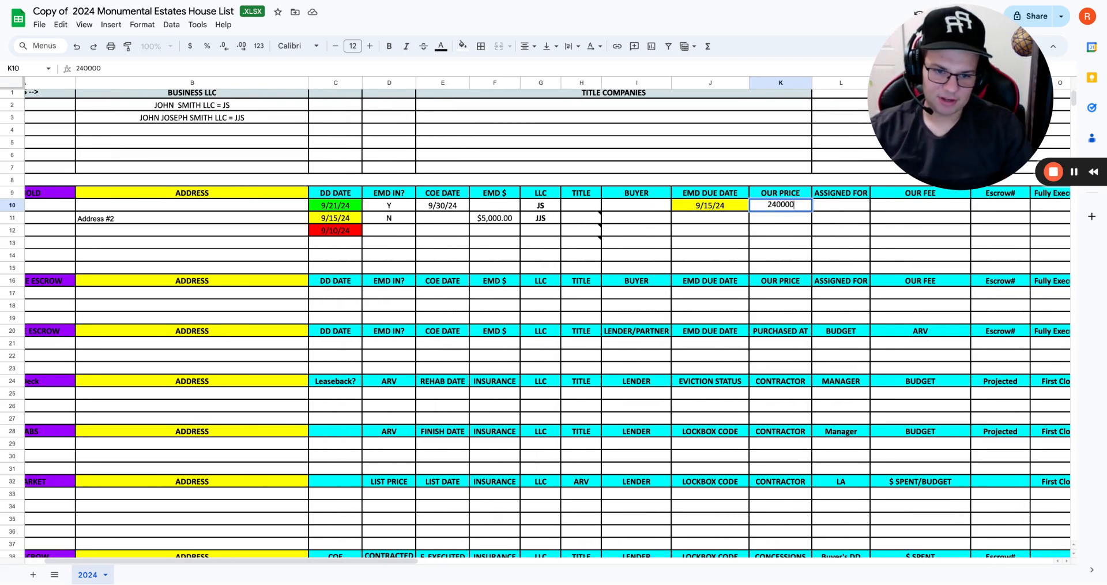
key("Return")
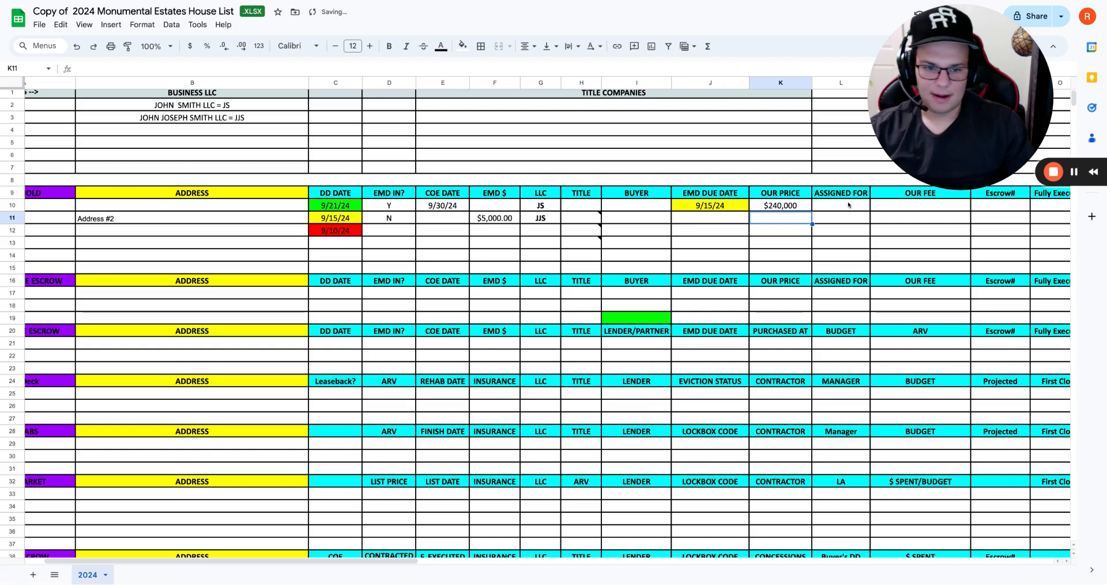
Step: Set Assigned For to 265000 and Our Fee to 25000 in the first On Hold row
scroll(859, 205, "left", 2)
left_click(866, 205)
scroll(871, 207, "right", 2)
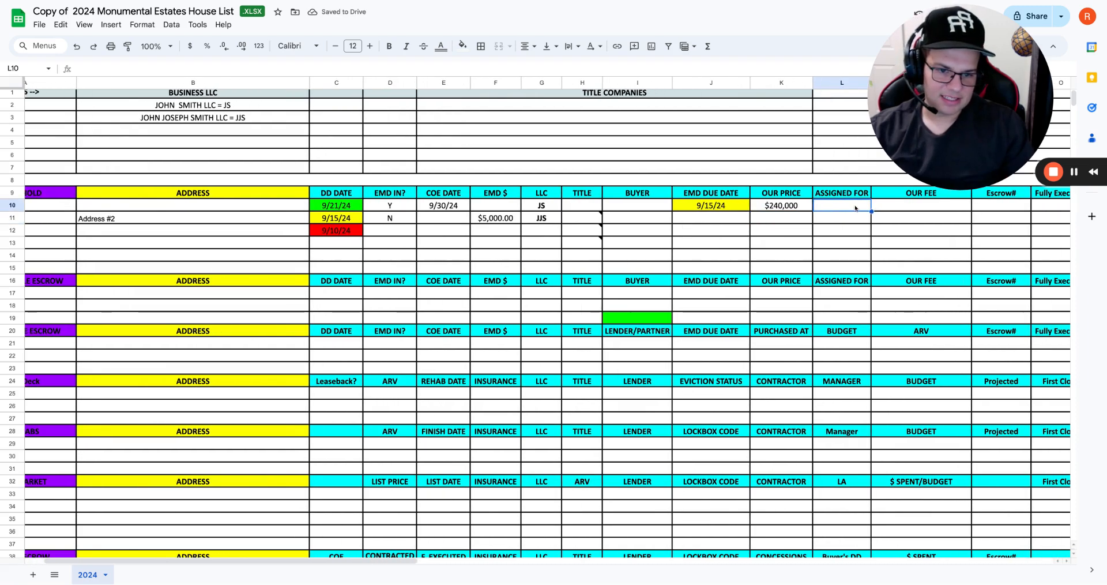
type("2")
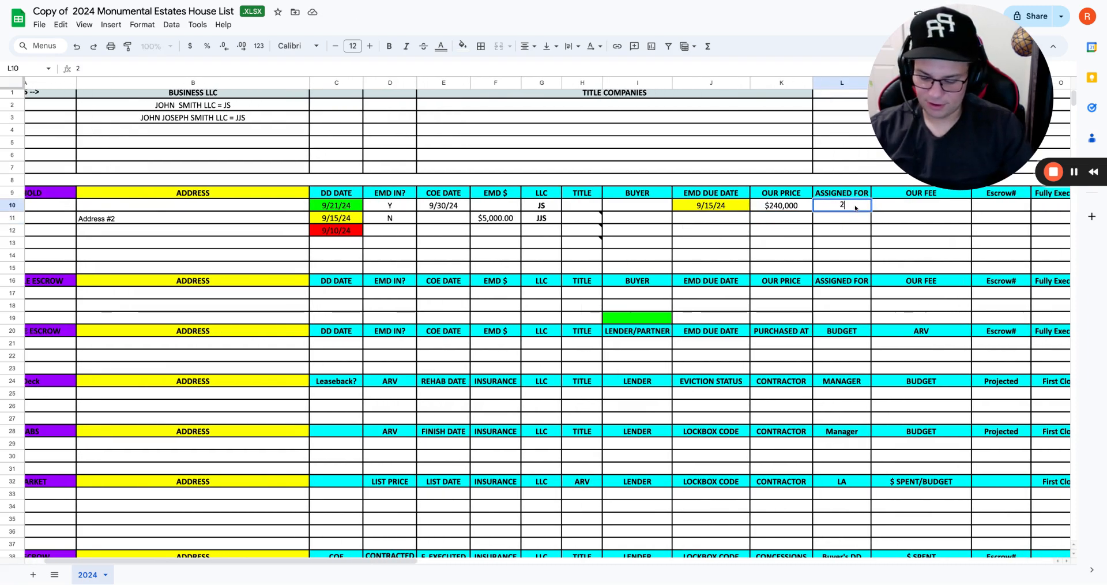
type("65000")
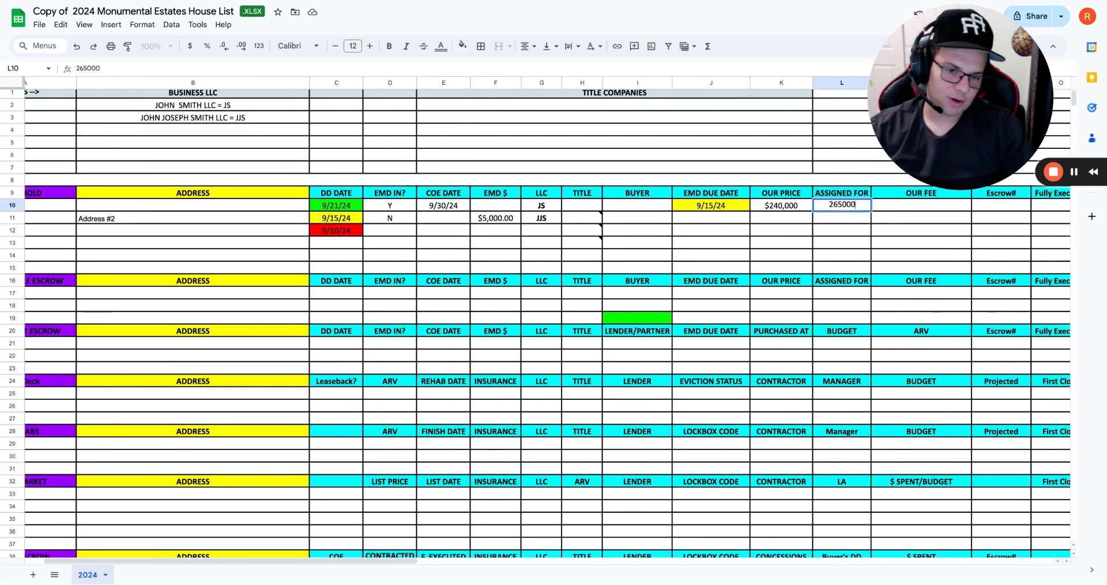
key("Tab")
type("2500")
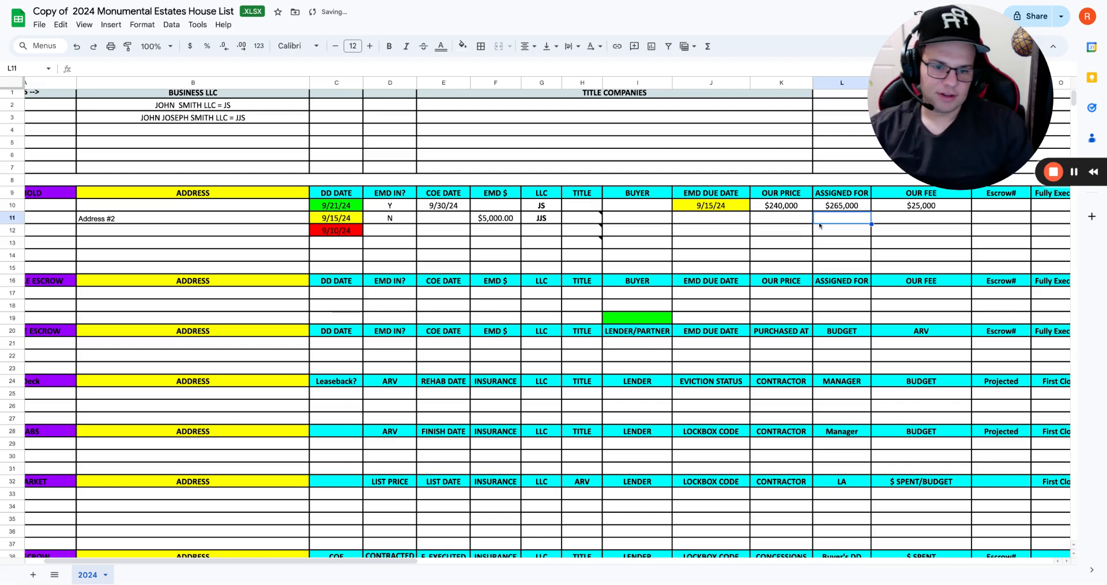
Step: Review the price and fee cells, Escrow#, Fully Executed, TC and Misc/To-Do columns of the first On Hold row
scroll(698, 260, "right", 5)
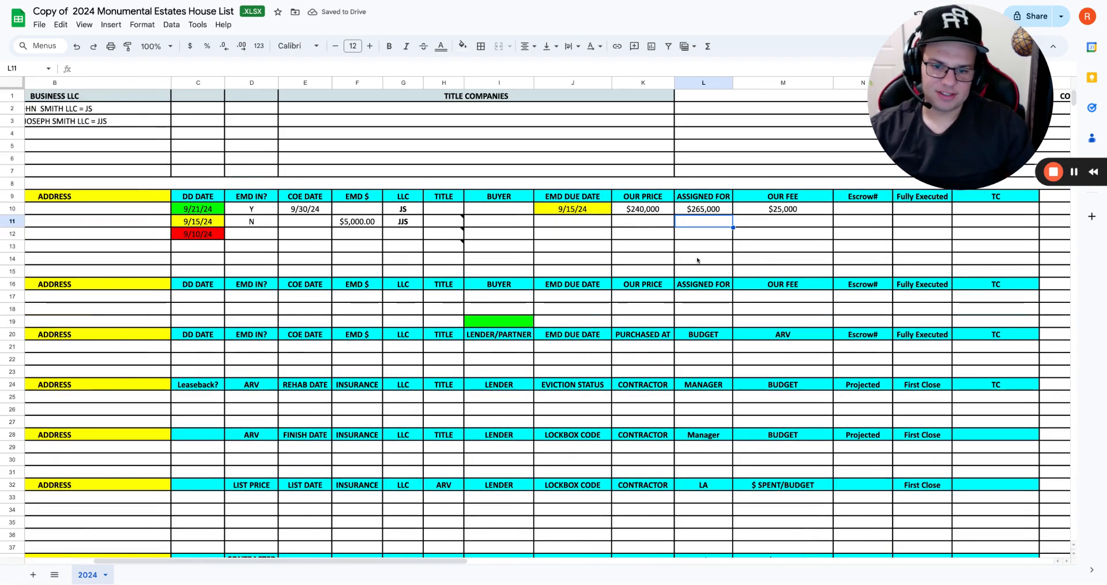
left_click(650, 214)
left_click(722, 210)
scroll(724, 210, "right", 3)
left_click(727, 210)
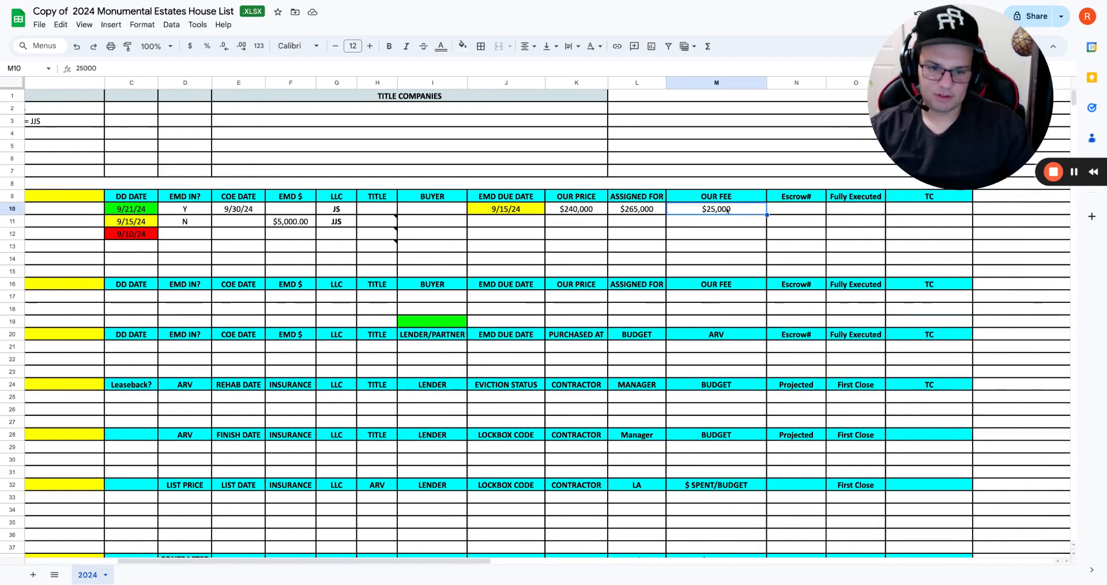
scroll(725, 210, "right", 3)
left_click(724, 210)
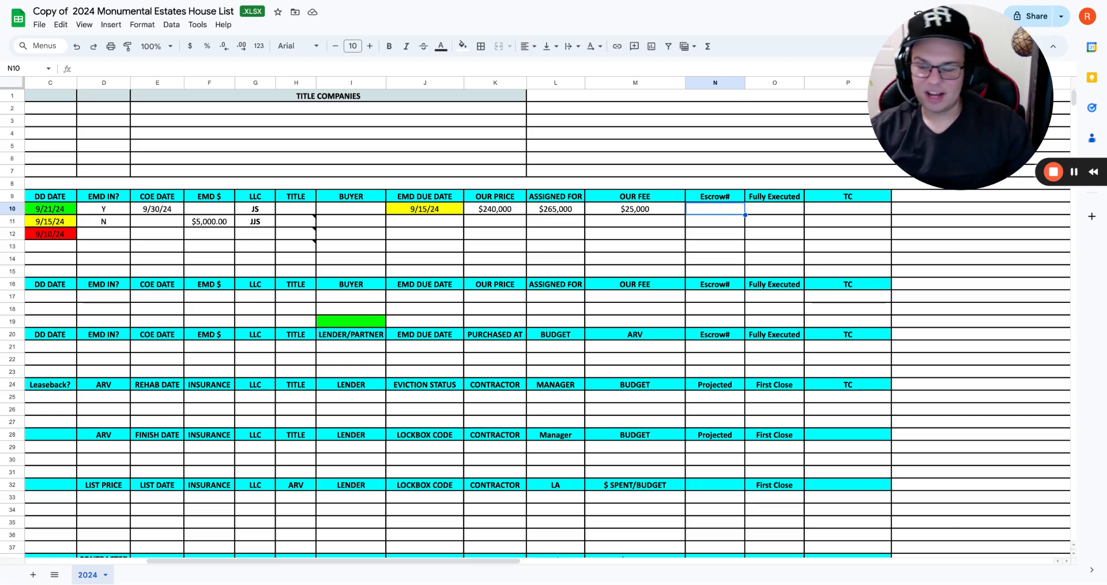
left_click(767, 208)
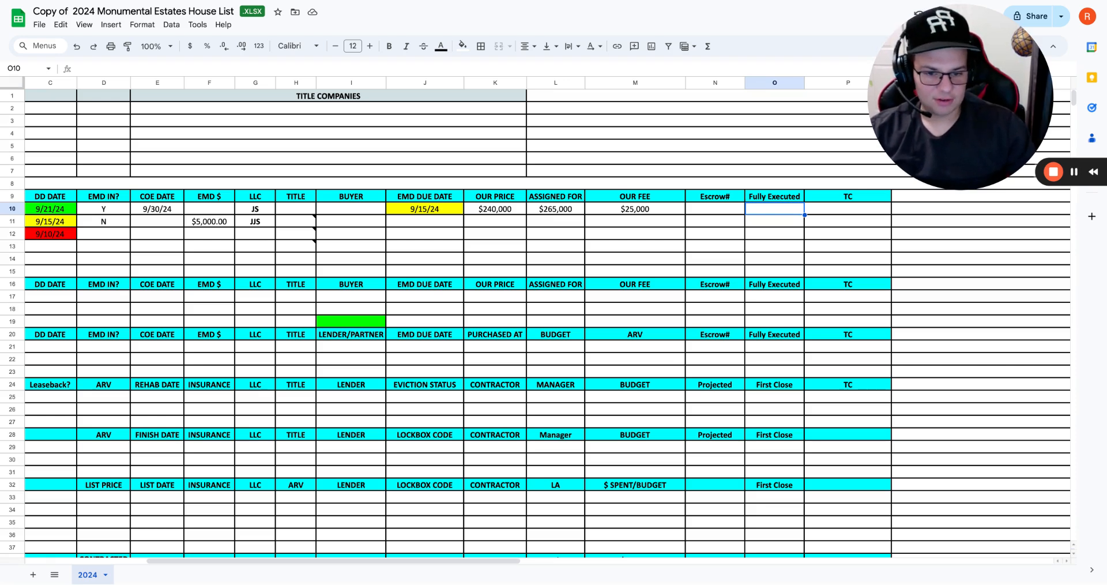
left_click(859, 211)
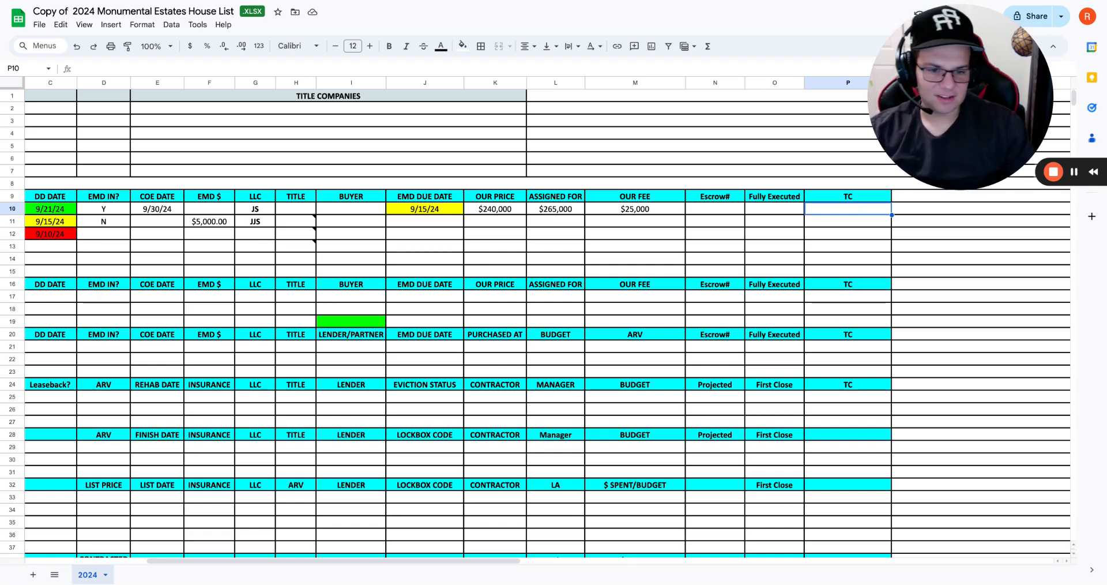
scroll(548, 317, "left", 3)
scroll(547, 317, "right", 6)
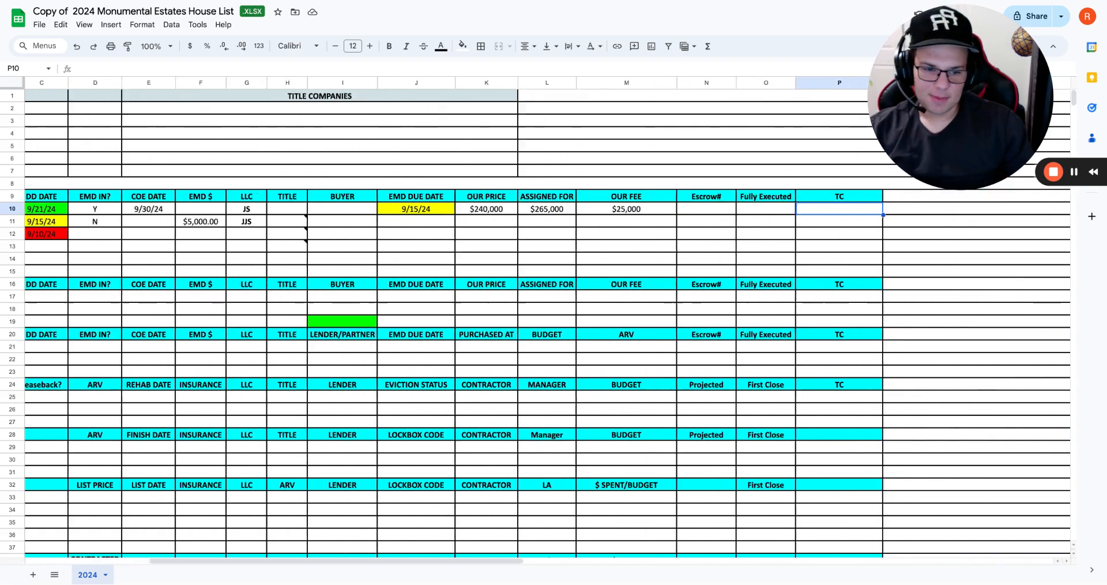
left_click(866, 210)
scroll(865, 209, "left", 1)
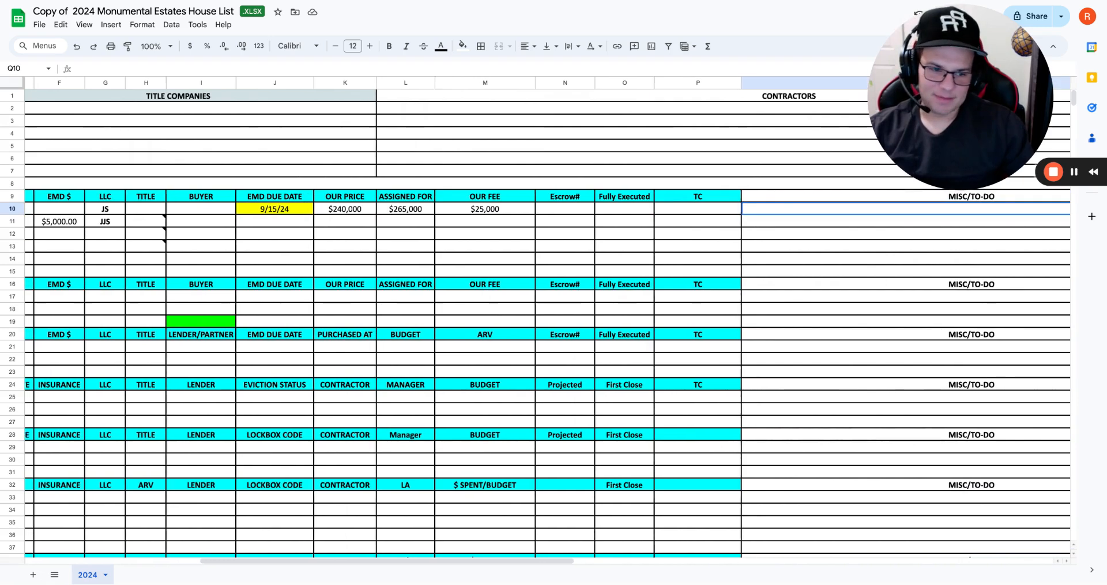
scroll(548, 318, "right", 2)
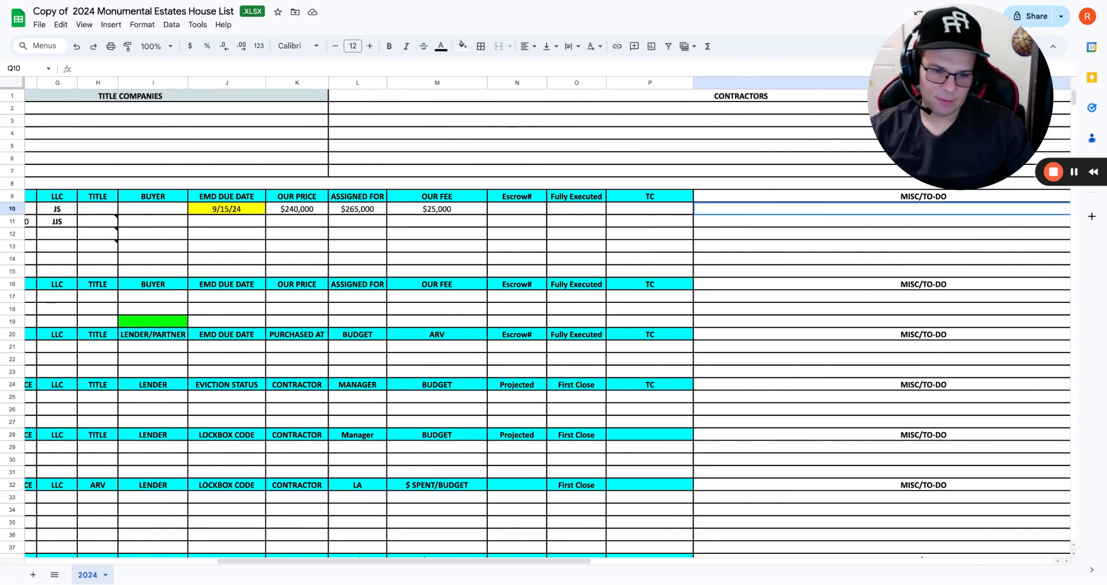
scroll(548, 317, "left", 10)
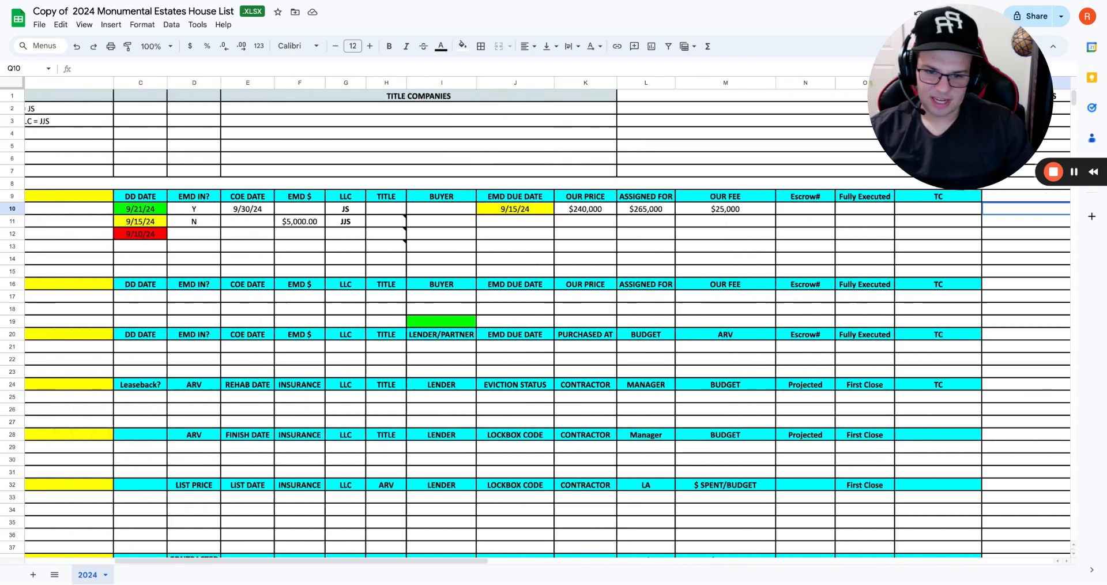
Step: Compare the On Hold and Wholesale Escrow sections and their rows
scroll(294, 221, "down", 1)
scroll(294, 221, "down", 2)
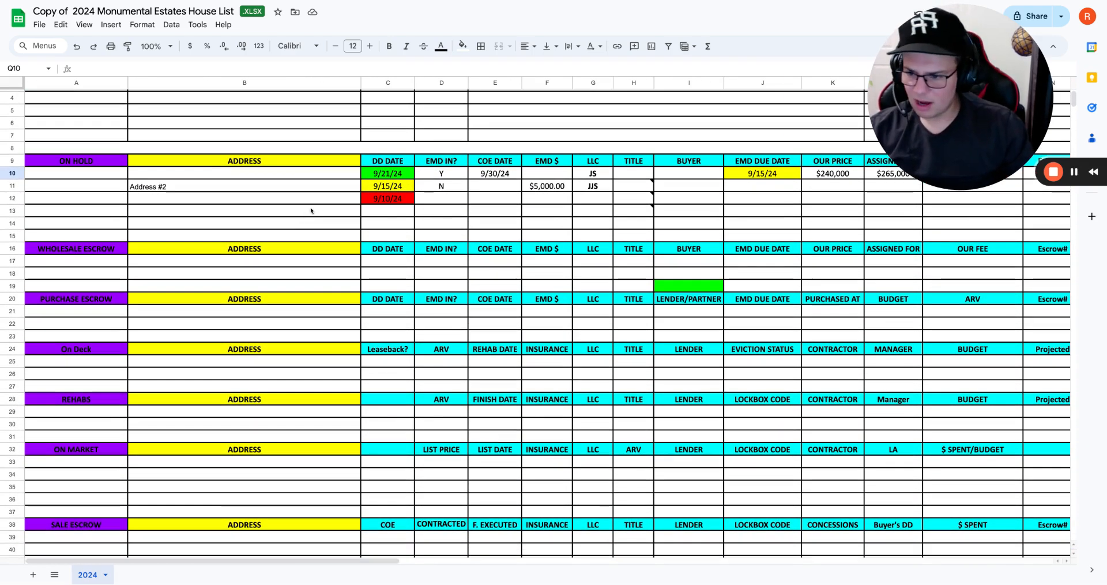
left_click(104, 160)
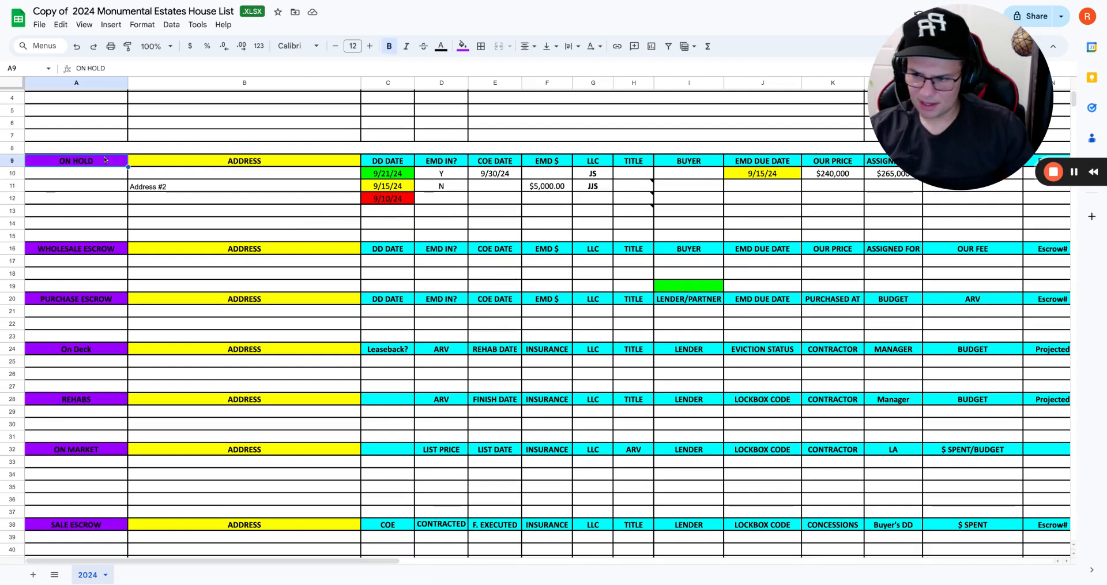
left_click(99, 251)
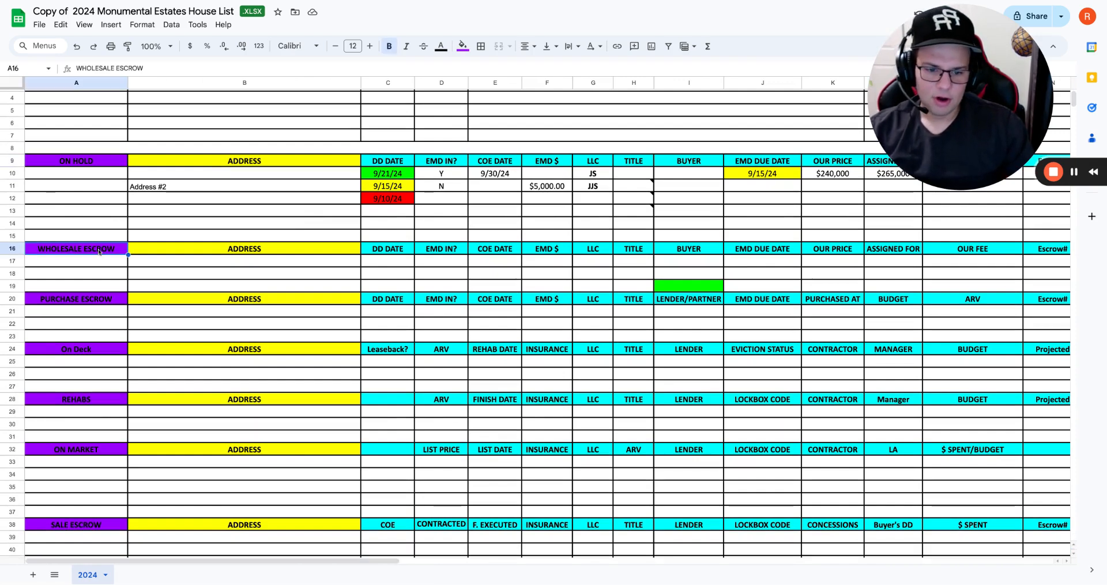
left_click_drag(102, 162, 453, 273)
left_click(510, 274)
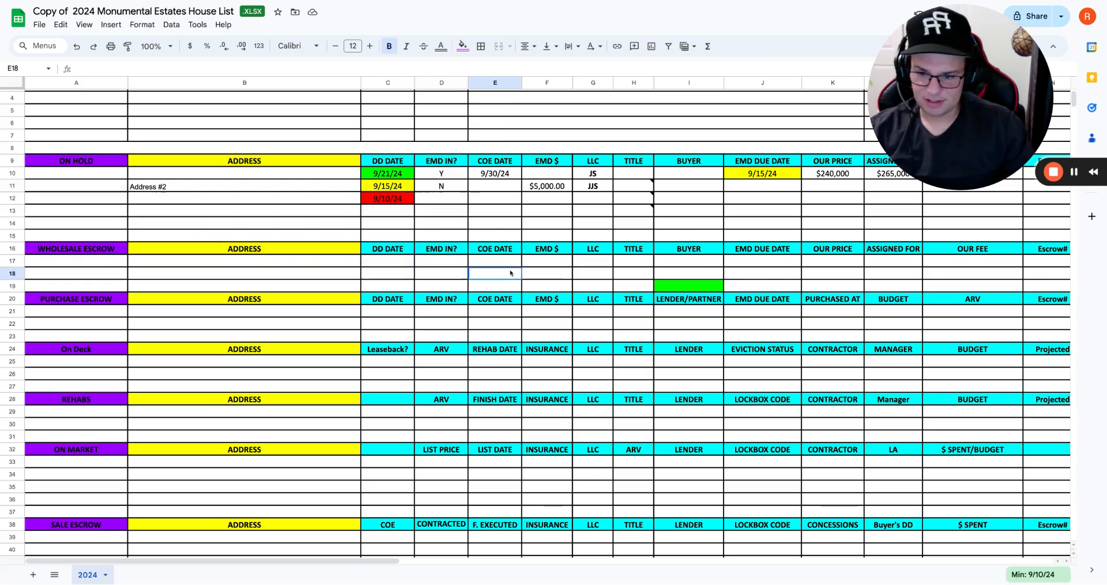
left_click(73, 248)
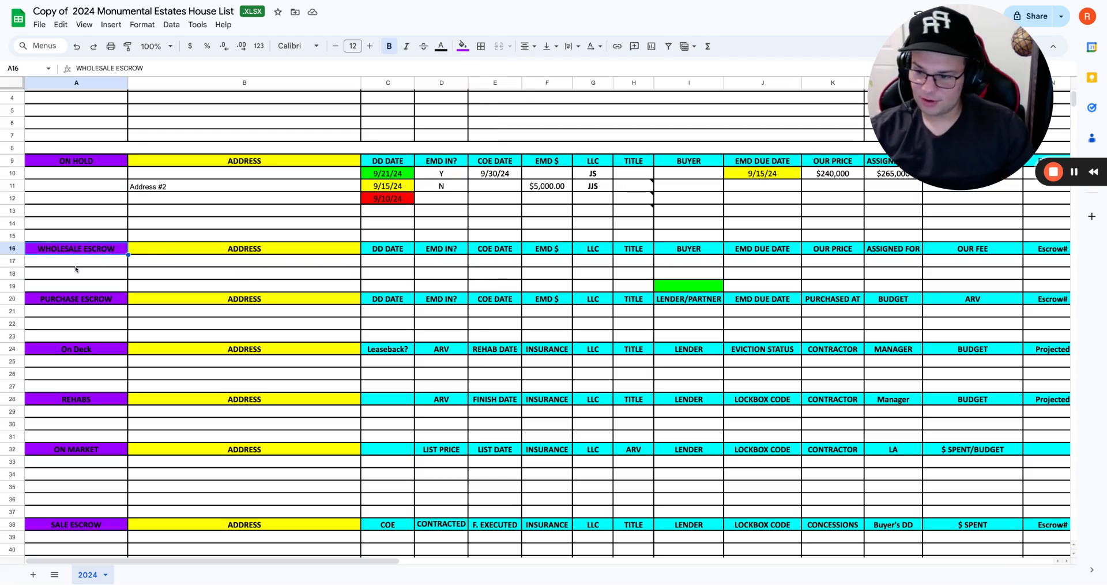
left_click_drag(75, 261, 444, 275)
left_click(245, 213)
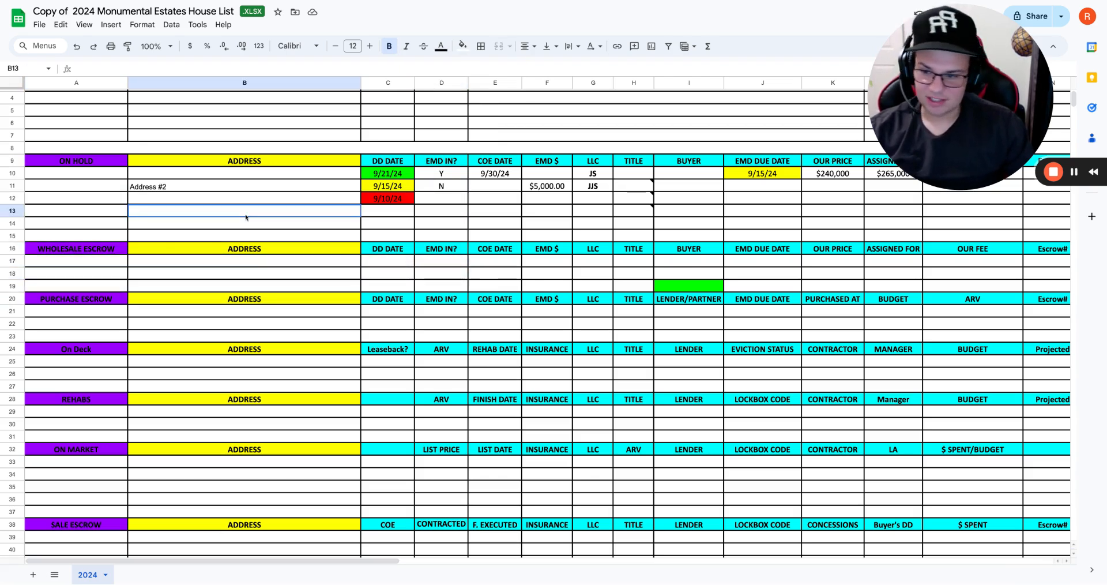
Step: Highlight the On Hold and Wholesale Escrow sections together, covering the range A9:N19
left_click(93, 164)
key("shift+Down")
key("shift+Down")
key("shift+Down")
key("shift+Down")
key("shift+Down")
key("shift+Down")
key("shift+Down")
key("shift+Down")
key("shift+Down")
key("shift+Down")
key("shift+Down")
key("shift+Right")
key("shift+Right")
key("shift+Right")
key("shift+Right")
key("shift+Right")
key("shift+Right")
key("shift+Right")
key("shift+Right")
key("shift+Right")
key("shift+Right")
key("shift+Right")
key("shift+Right")
key("shift+Right")
key("shift+Up")
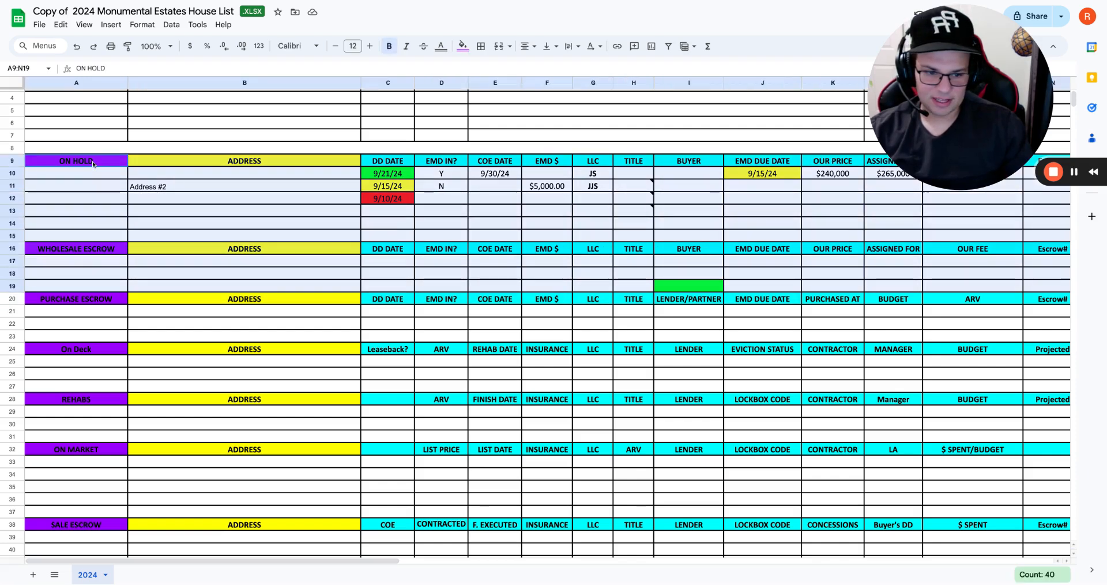
scroll(320, 248, "down", 1)
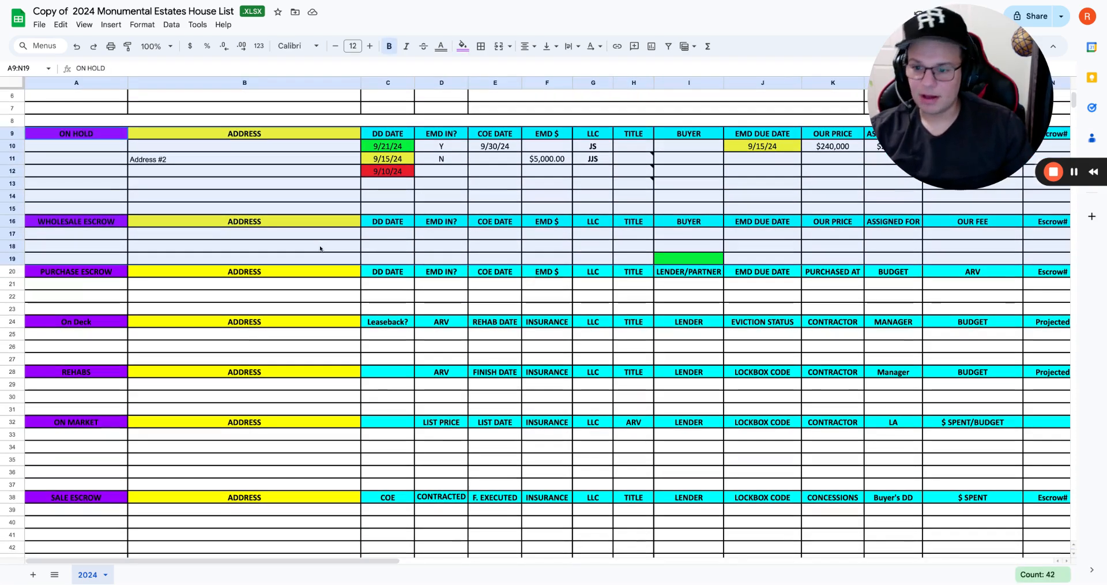
Step: Enter Address #1 as the address in the first Purchase Escrow row
left_click(96, 285)
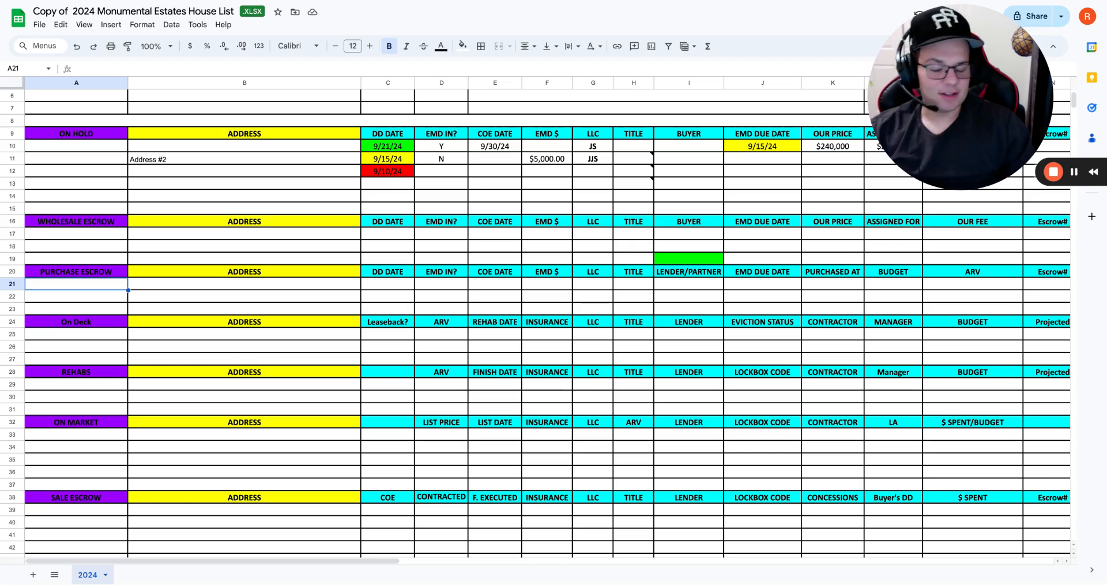
left_click(94, 151)
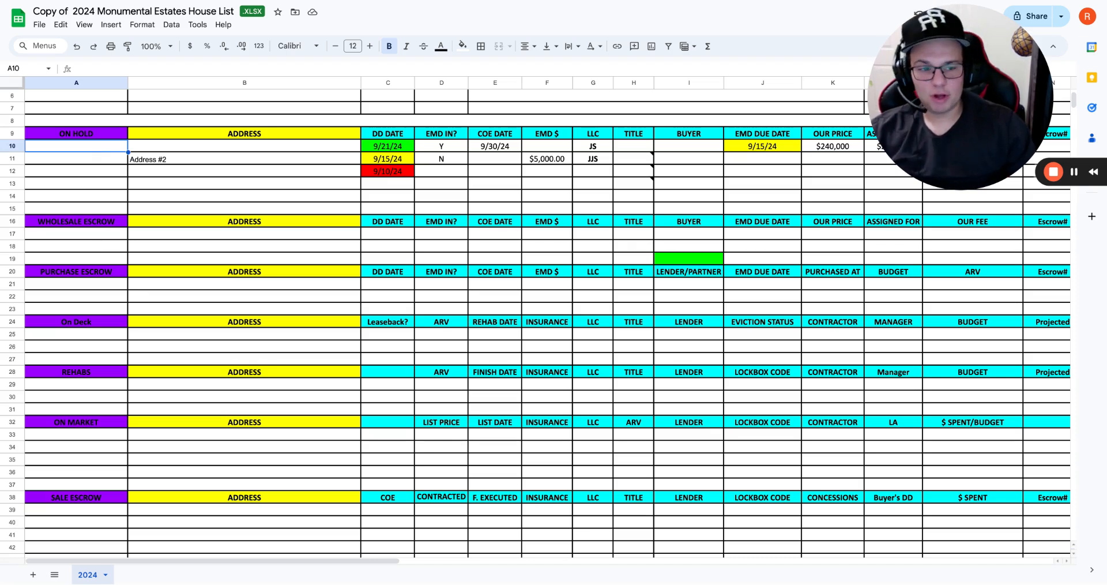
left_click(169, 284)
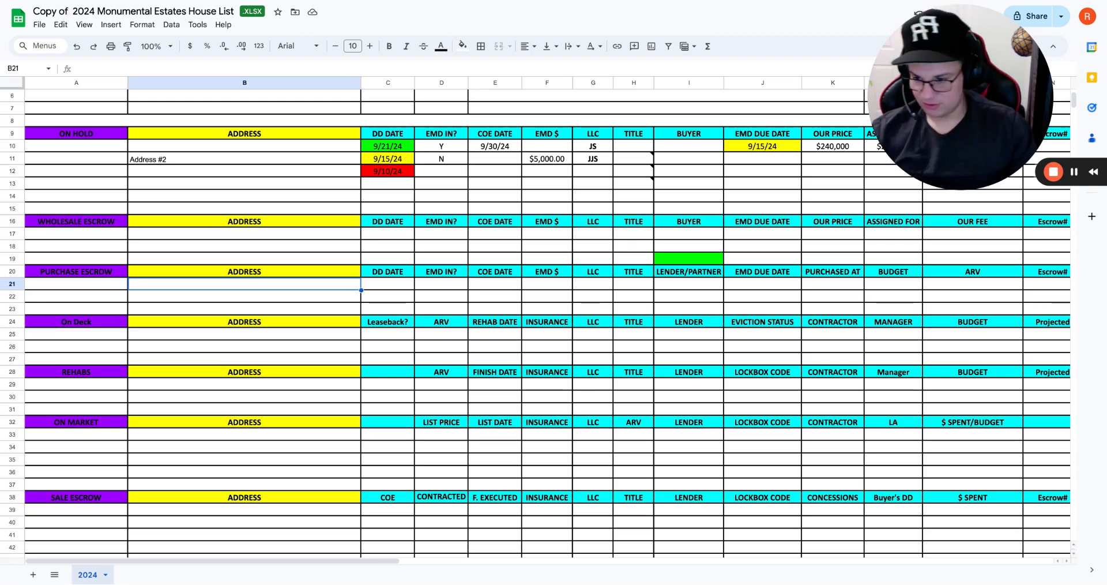
double_click(212, 285)
type("Address")
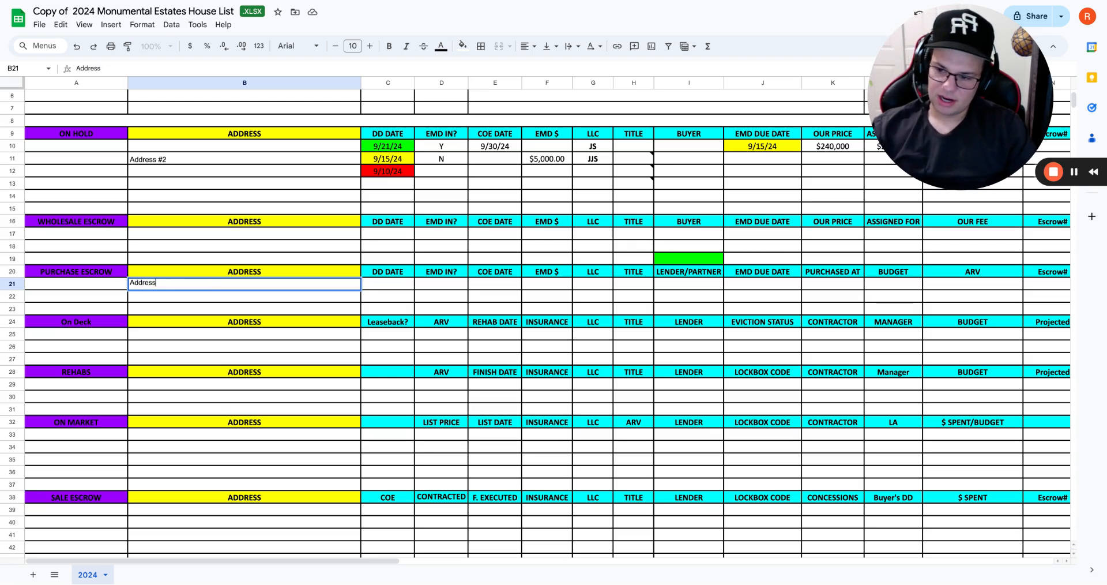
type(" #1")
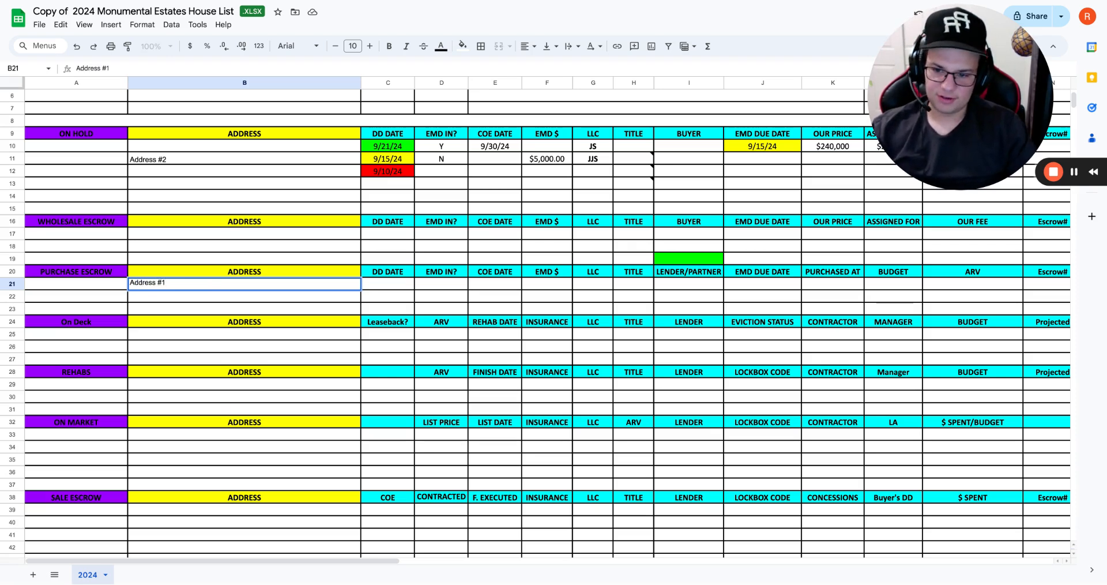
key("Tab")
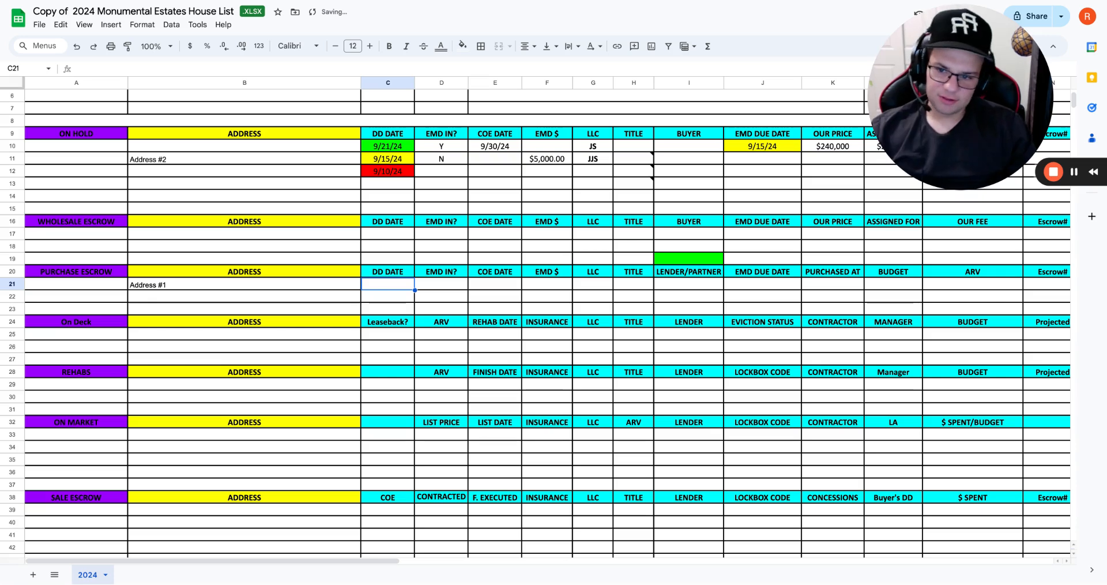
left_click(376, 137)
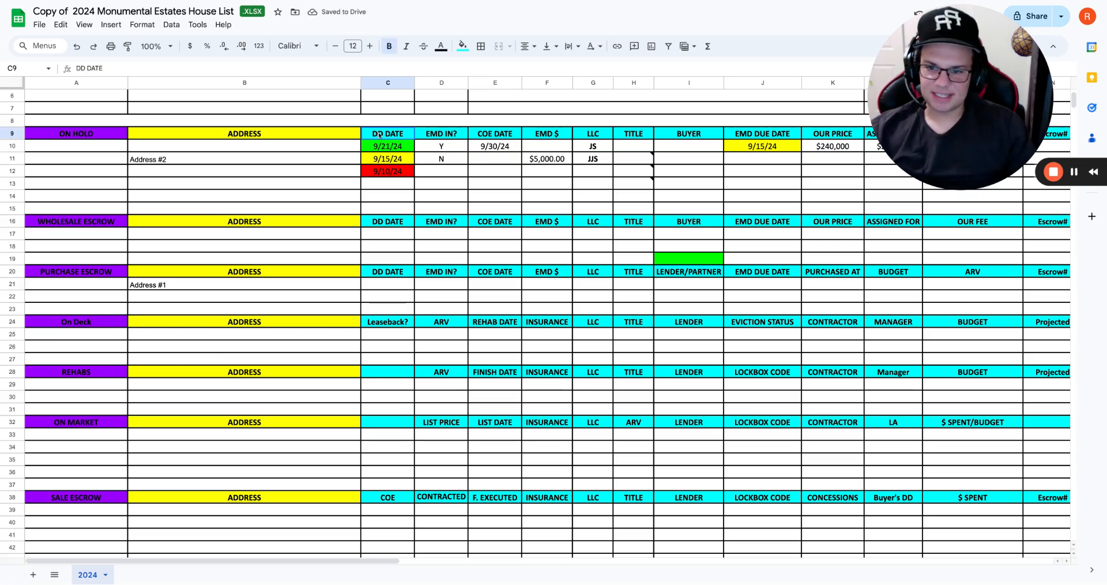
left_click(443, 287)
left_click(441, 278)
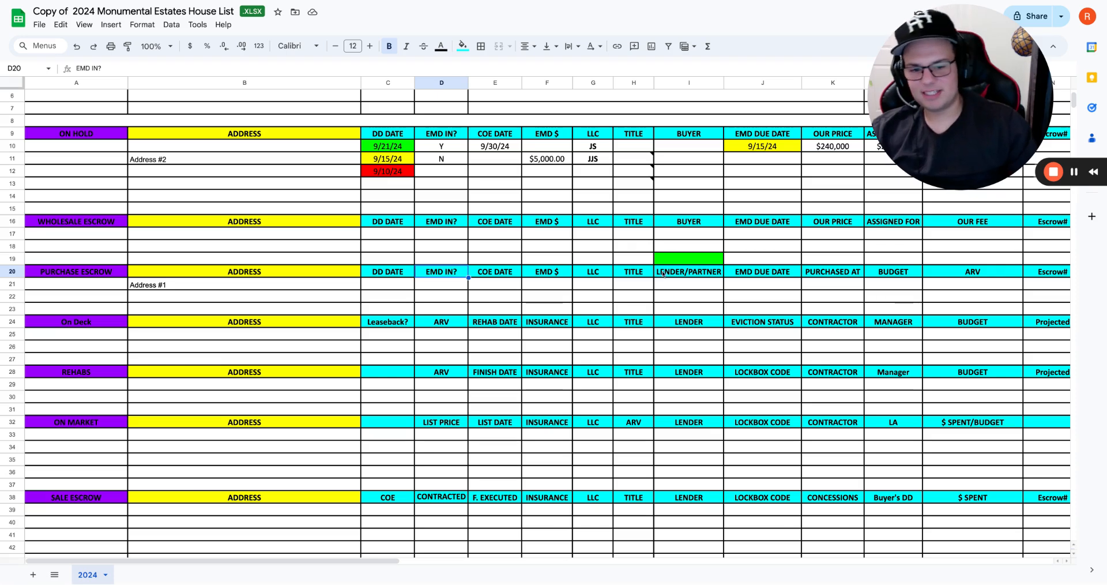
Step: Enter the lender's first name in capitals under Lender/Partner for Address #1 in the Purchase Escrow section
left_click(709, 273)
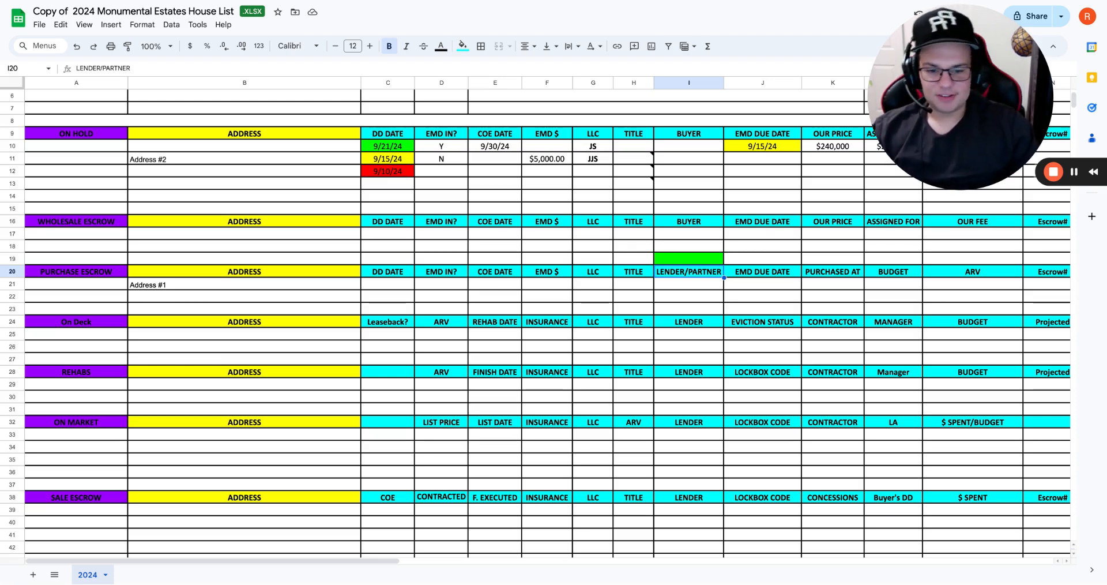
left_click(679, 286)
double_click(680, 285)
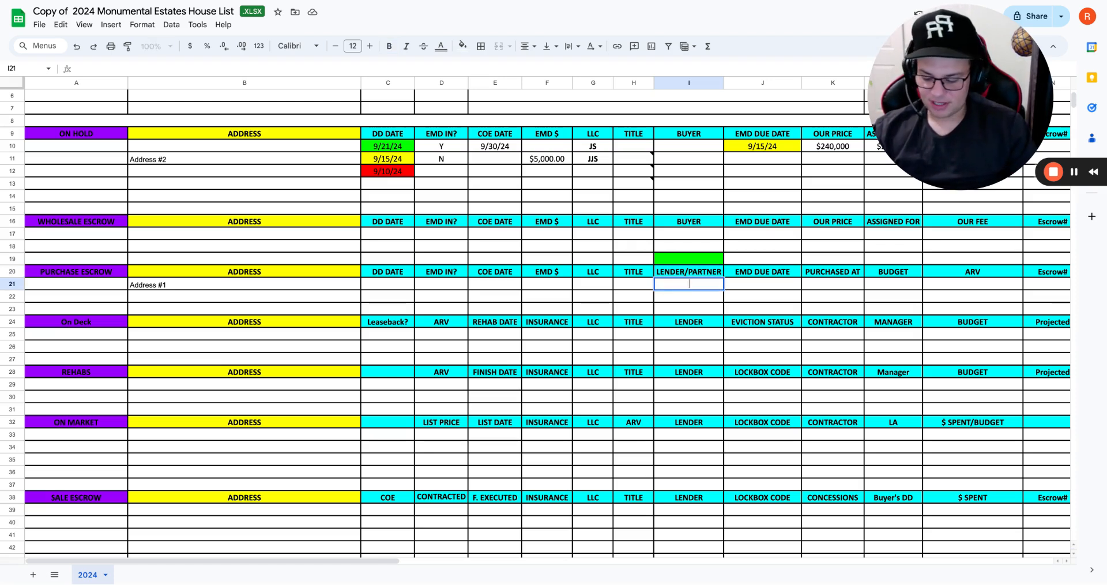
type("SALLY")
key("Return")
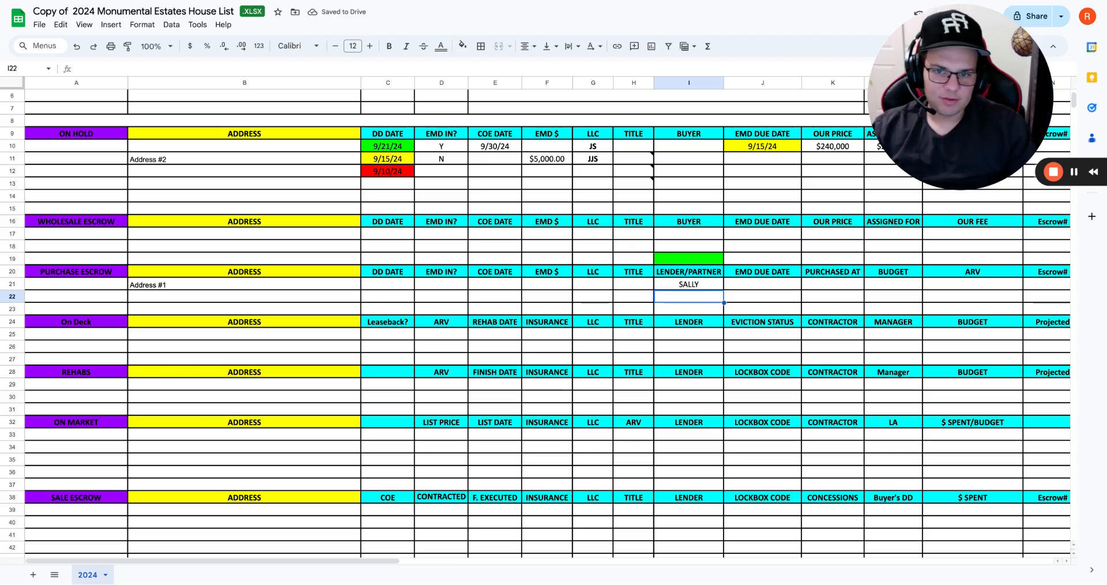
left_click(693, 287)
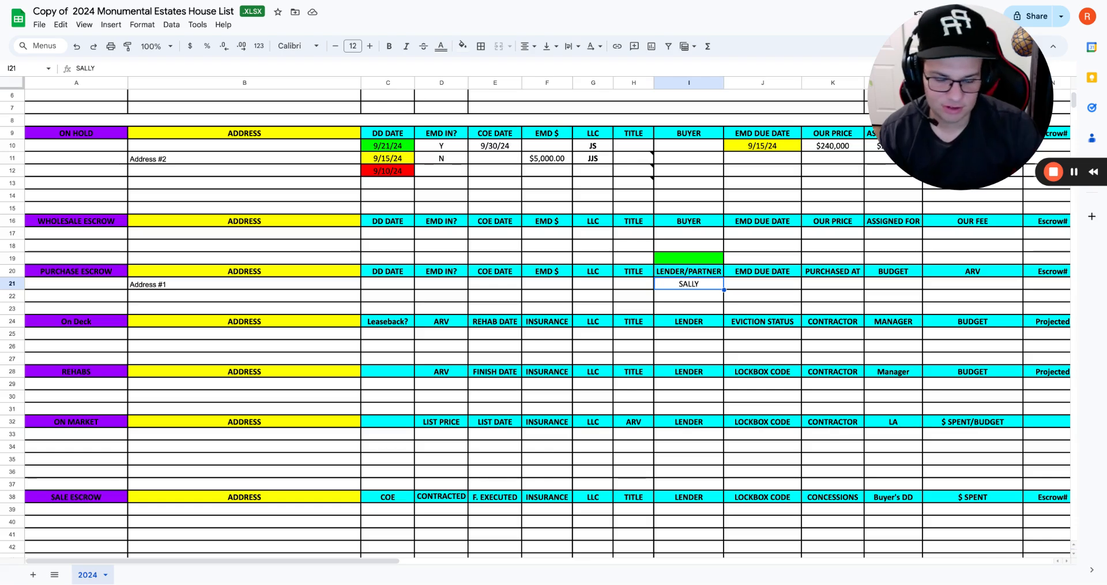
scroll(669, 292, "up", 3)
scroll(669, 292, "right", 1)
scroll(670, 291, "down", 1)
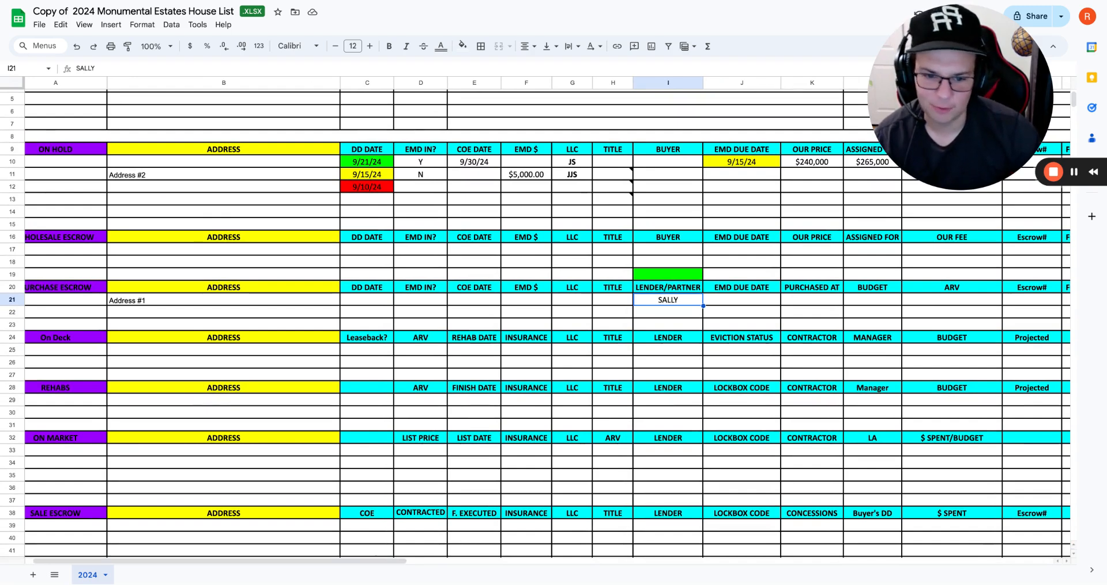
key("Up")
left_click(675, 300)
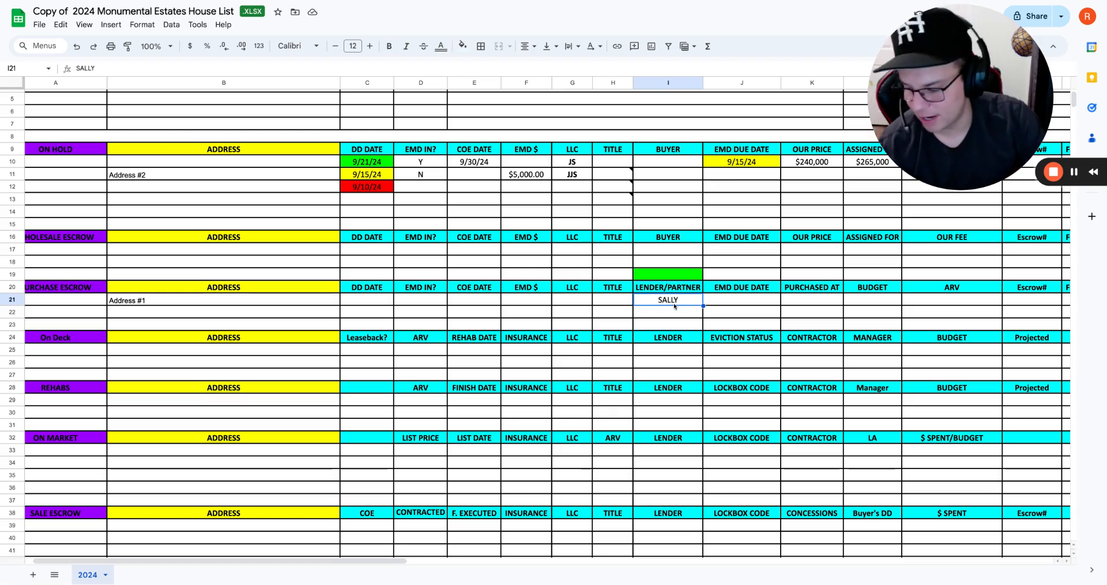
Step: Enter $240,000 as the Purchased At price for Address #1 in the Purchase Escrow section
left_click(721, 302)
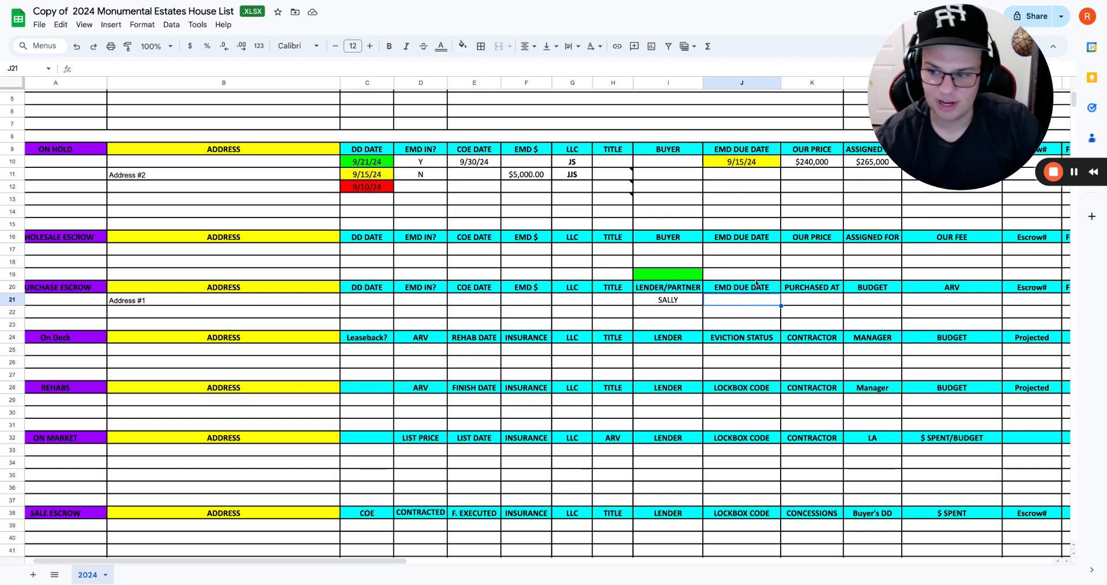
scroll(756, 287, "left", 1)
scroll(756, 287, "right", 2)
left_click(789, 291)
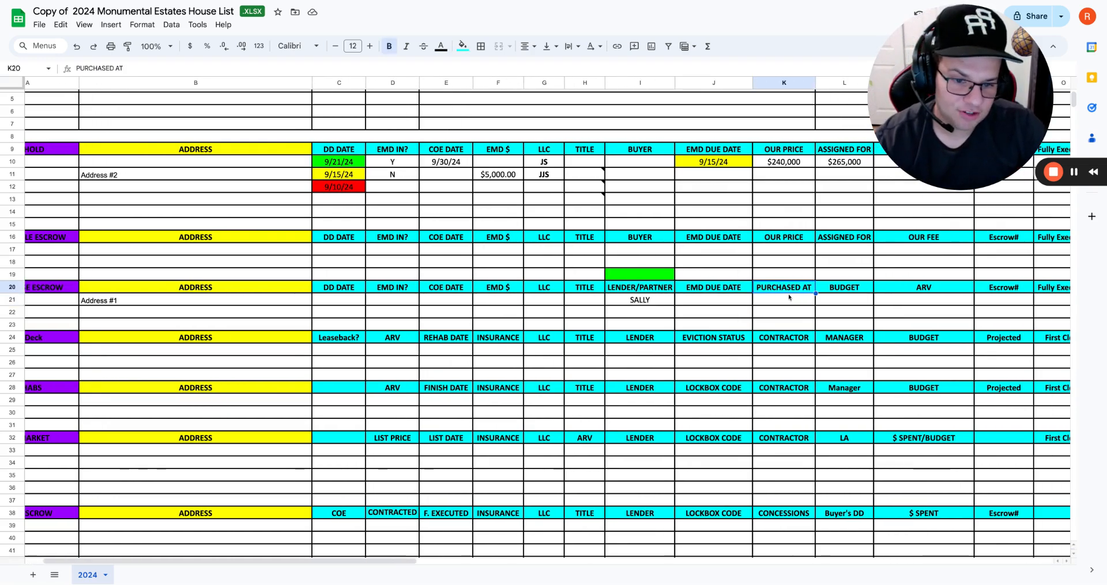
left_click(790, 299)
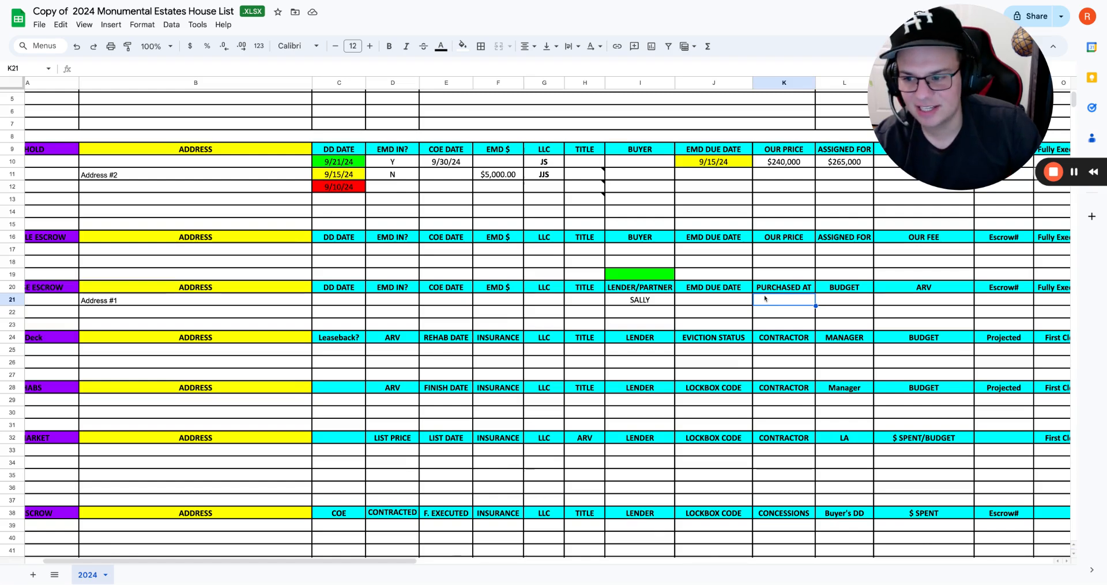
scroll(179, 259, "left", 2)
left_click(110, 288)
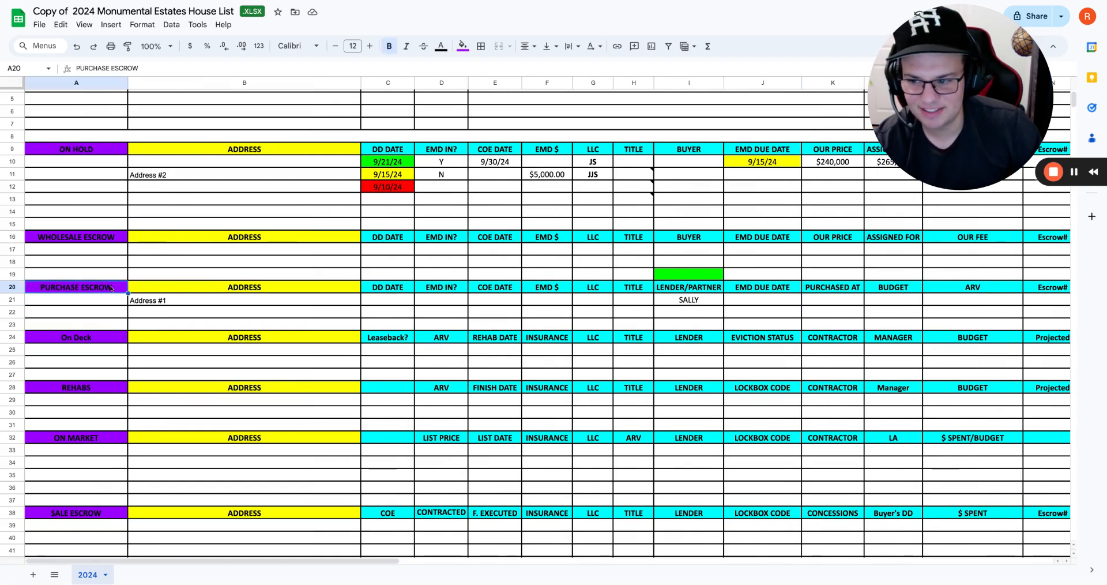
scroll(768, 315, "right", 3)
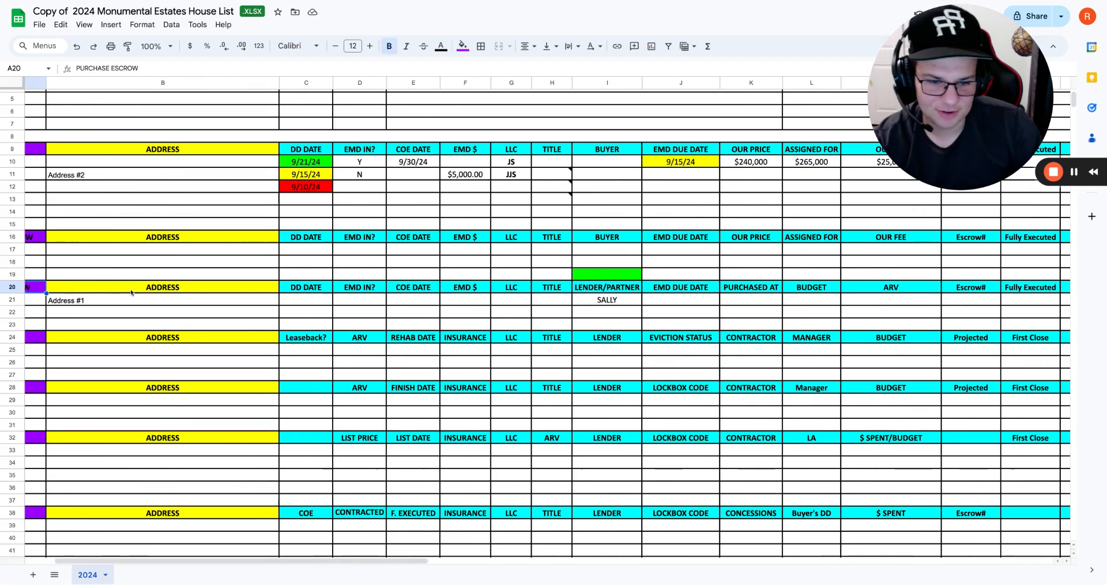
left_click(776, 289)
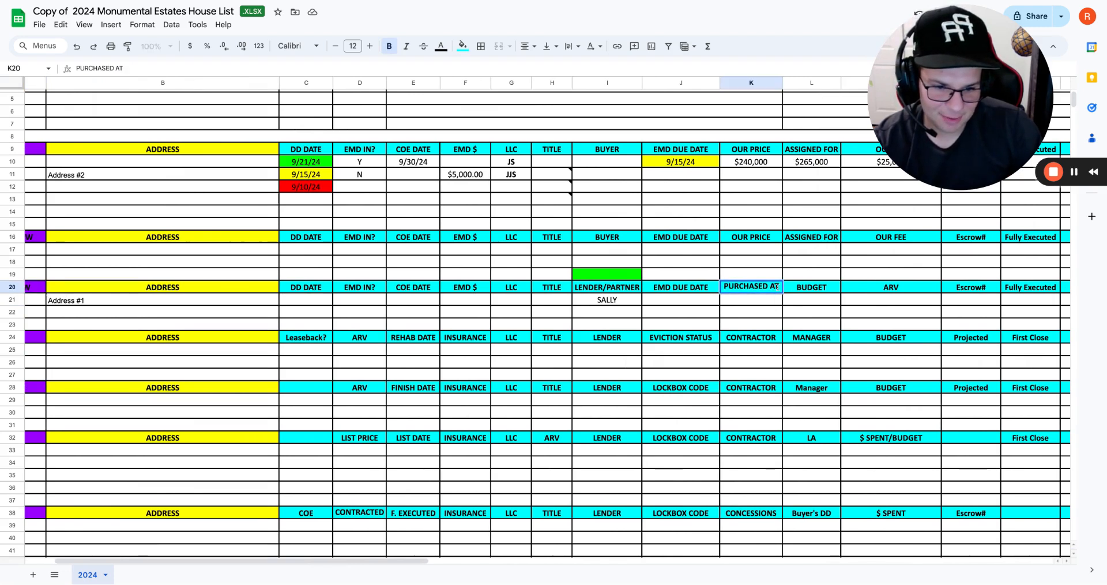
left_click(739, 301)
type("2")
type("40,000")
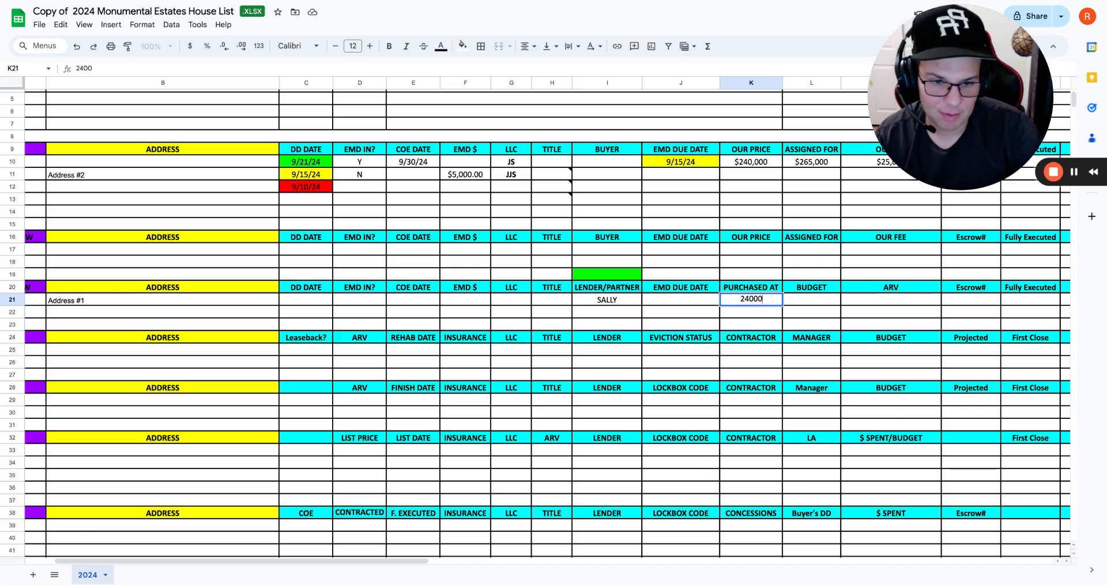
key("Return")
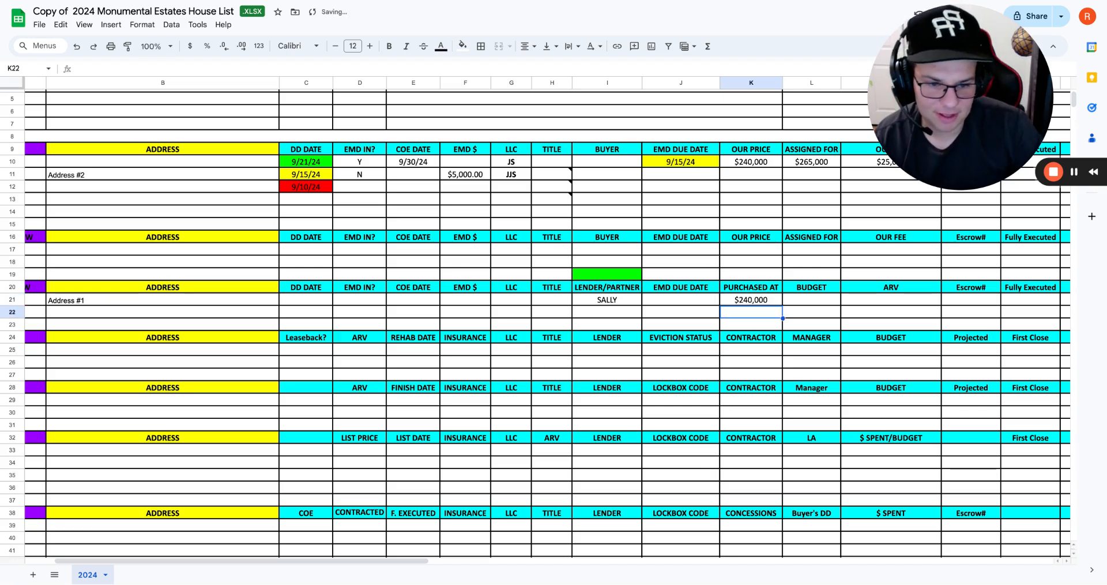
Step: Set the Budget to $35,000 and the ARV to $350,000 for Address #1 in the Purchase Escrow section
left_click(814, 301)
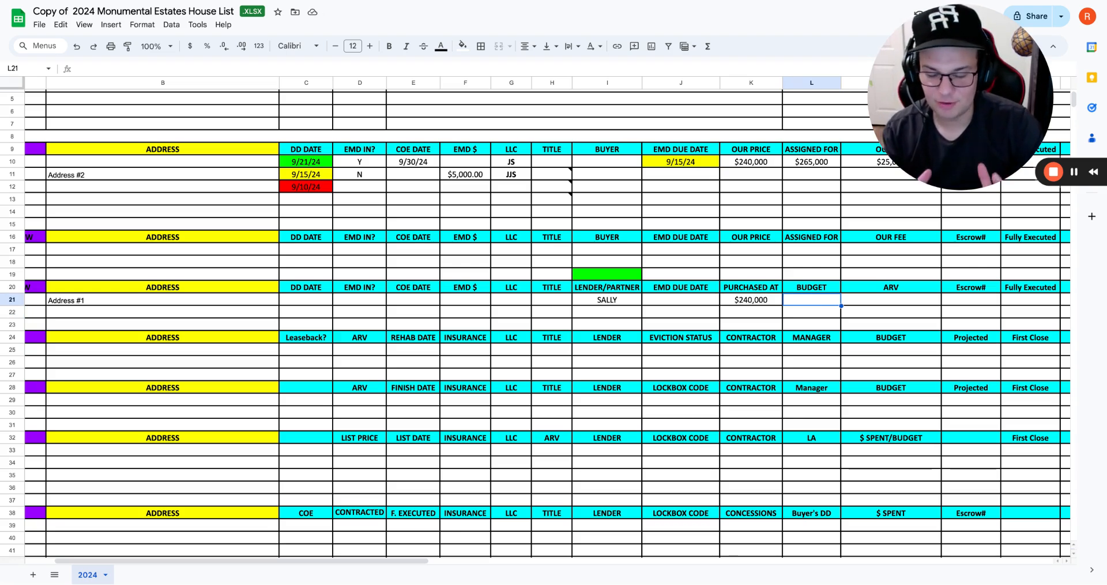
type("35,")
type("000")
key("Return")
left_click(855, 304)
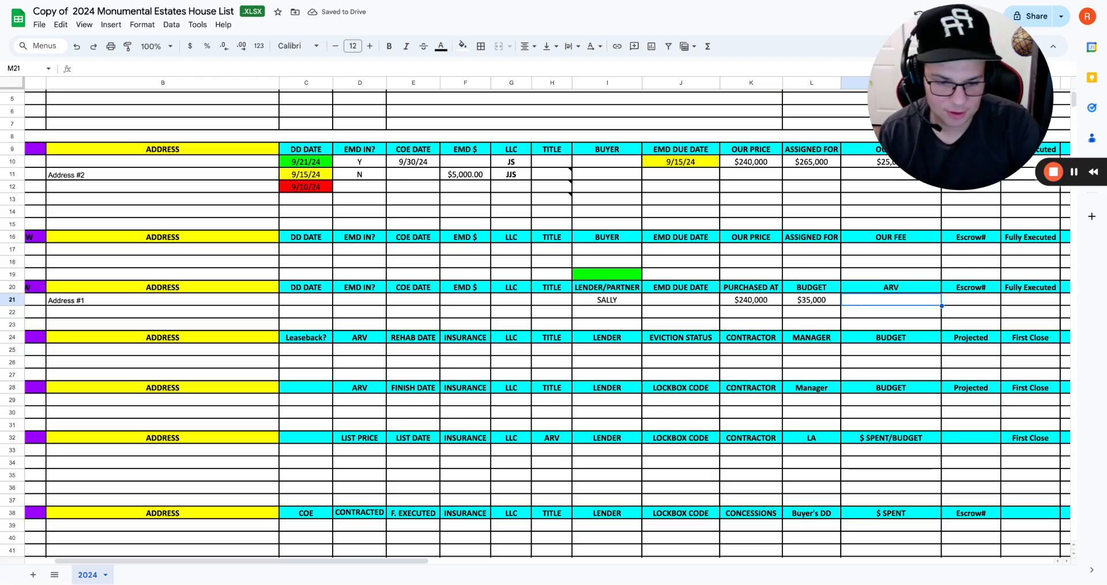
type("350000")
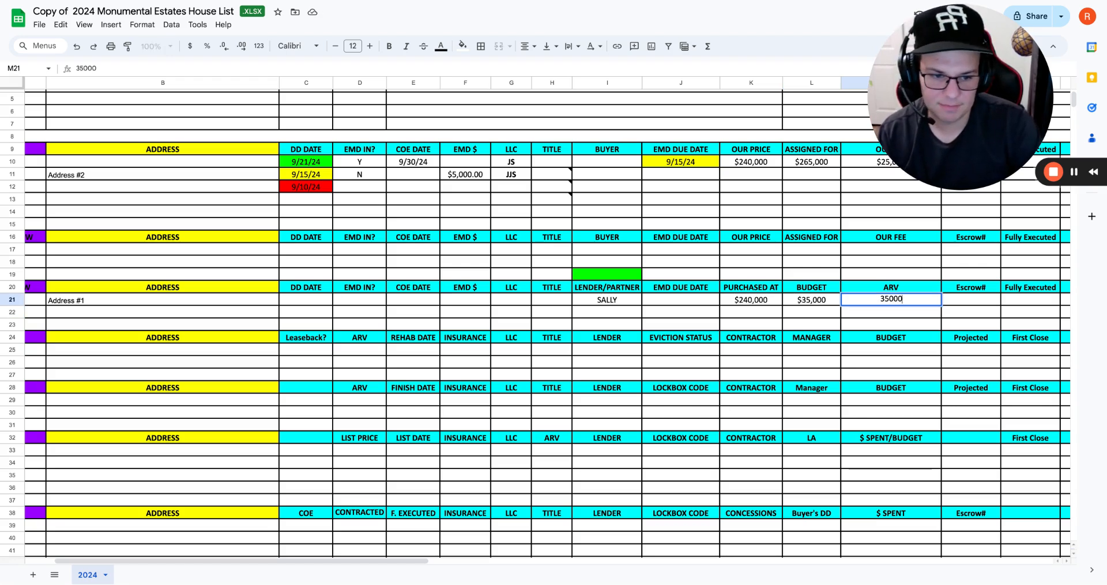
key("Return")
Step: Review the Purchase Escrow row's purchase price, budget and ARV, plus its Escrow#, Fully Executed and TC columns
left_click(733, 302)
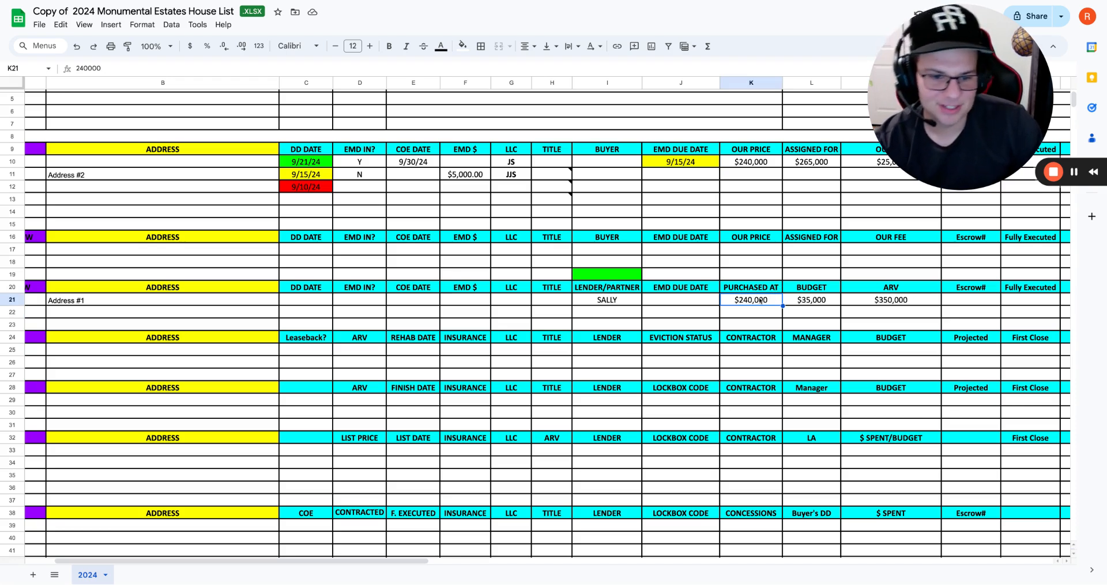
left_click(802, 304)
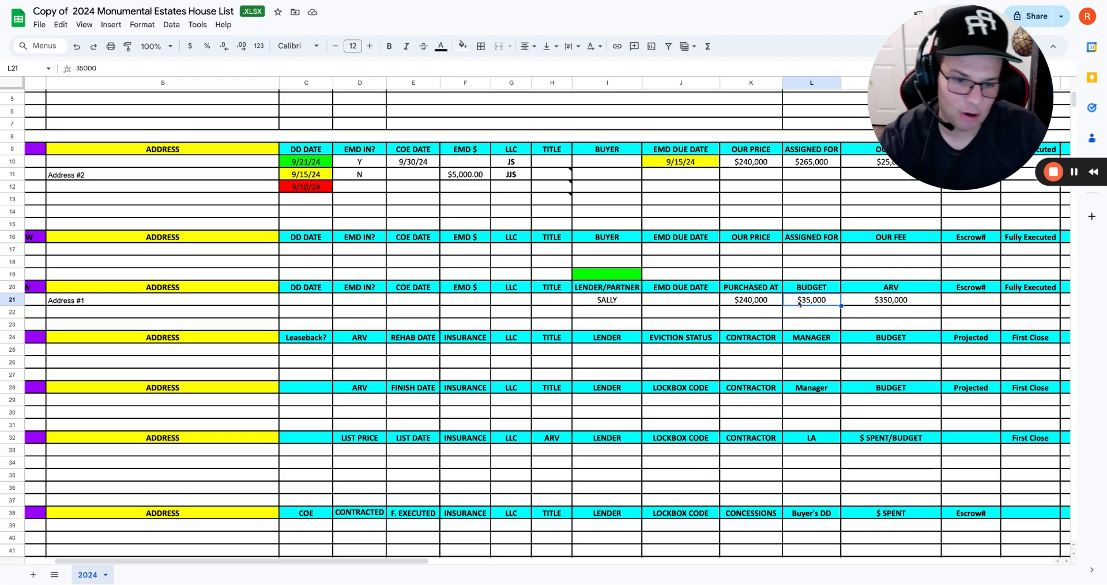
left_click(874, 301)
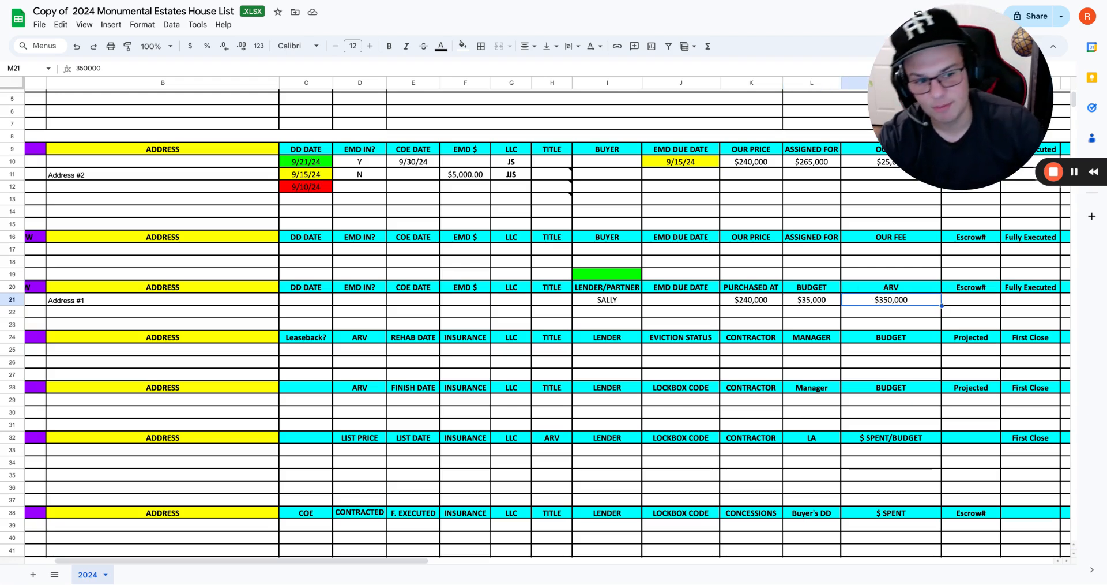
scroll(535, 321, "right", 4)
scroll(536, 321, "down", 1)
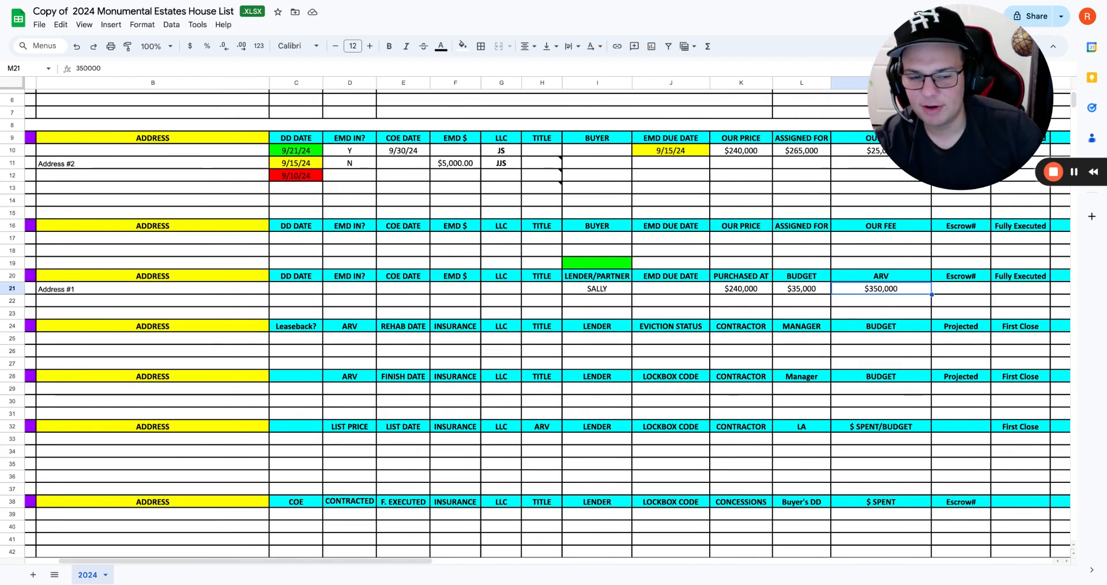
scroll(787, 289, "right", 1)
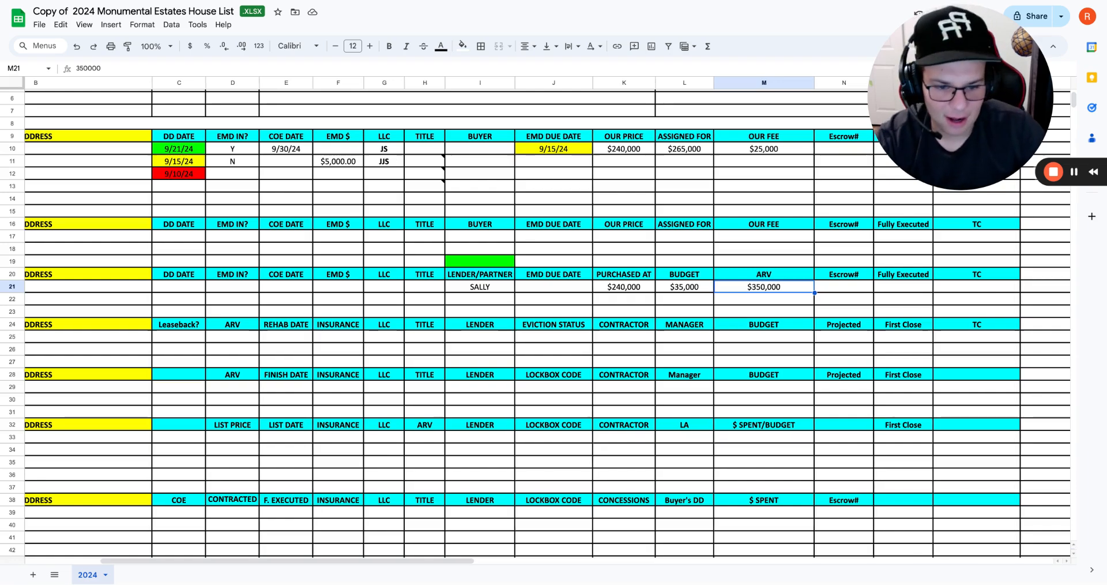
scroll(524, 320, "right", 3)
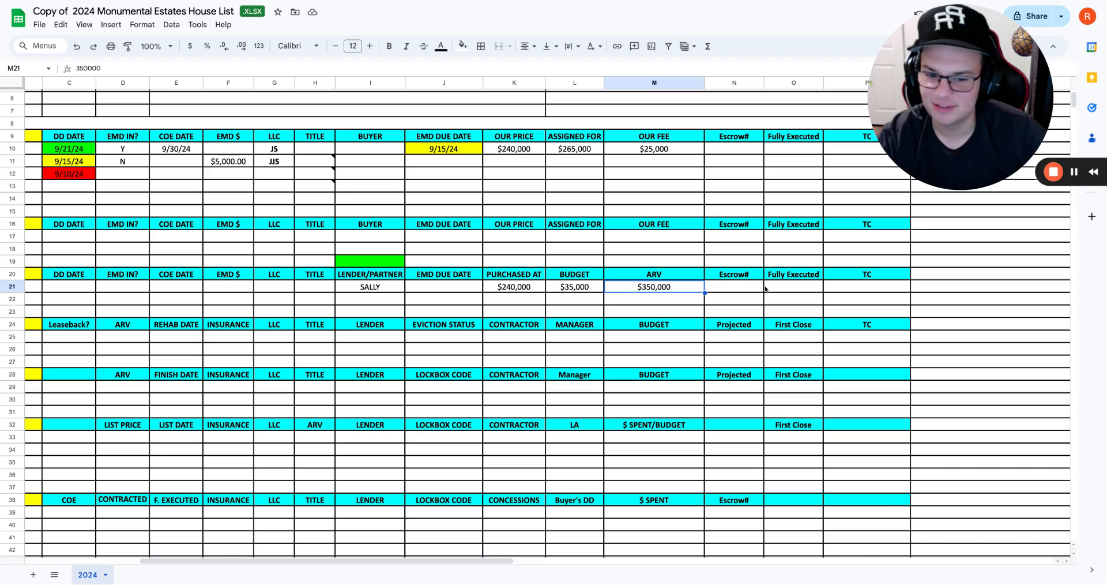
left_click(735, 287)
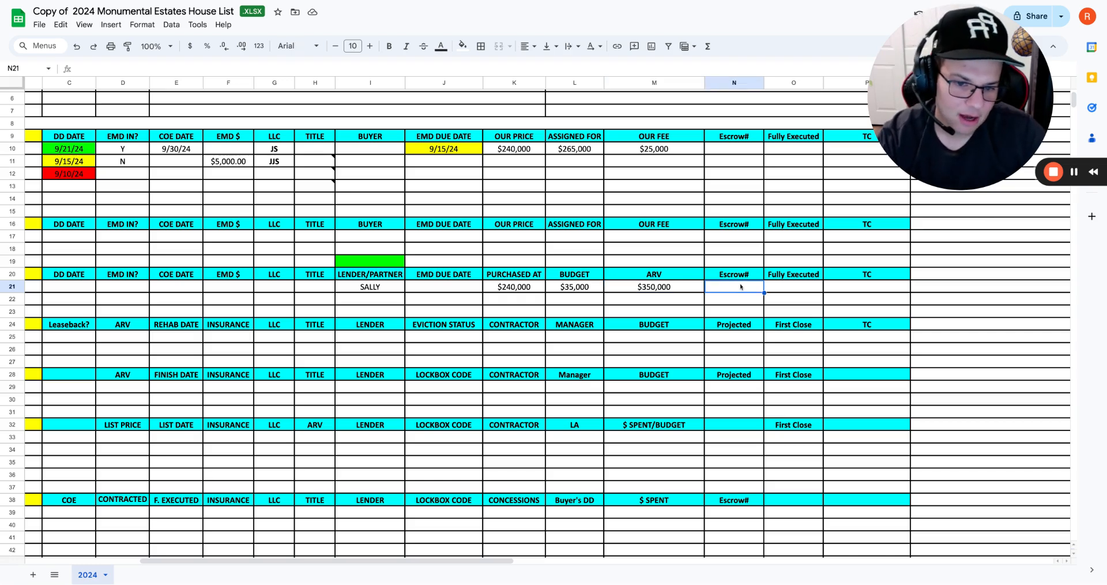
left_click(794, 286)
left_click(849, 277)
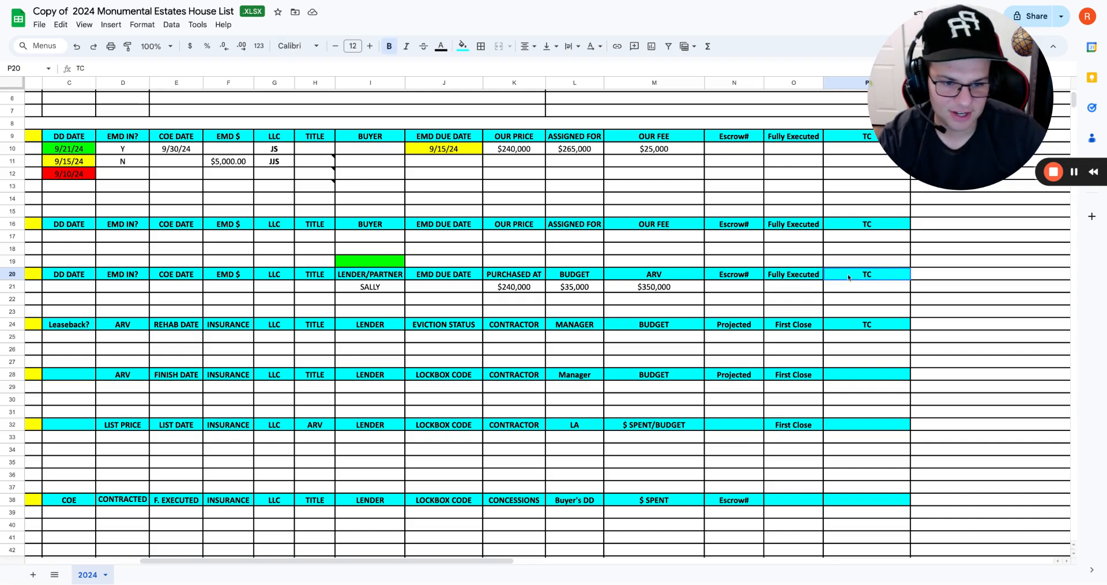
scroll(849, 277, "left", 5)
scroll(849, 278, "left", 1)
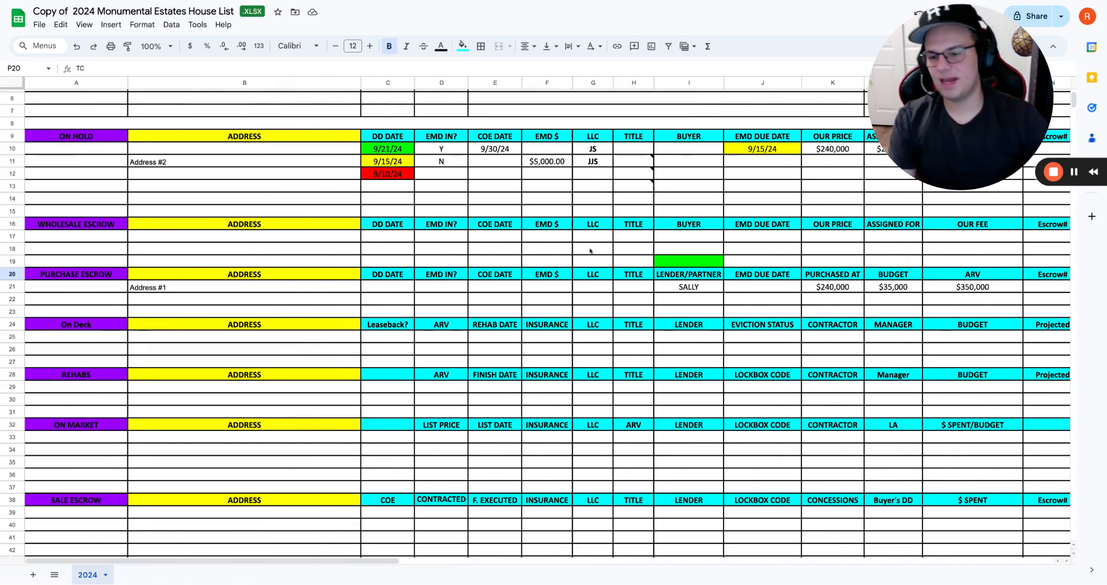
Step: Delete the Address #2 entry from the On Hold section
left_click(104, 319)
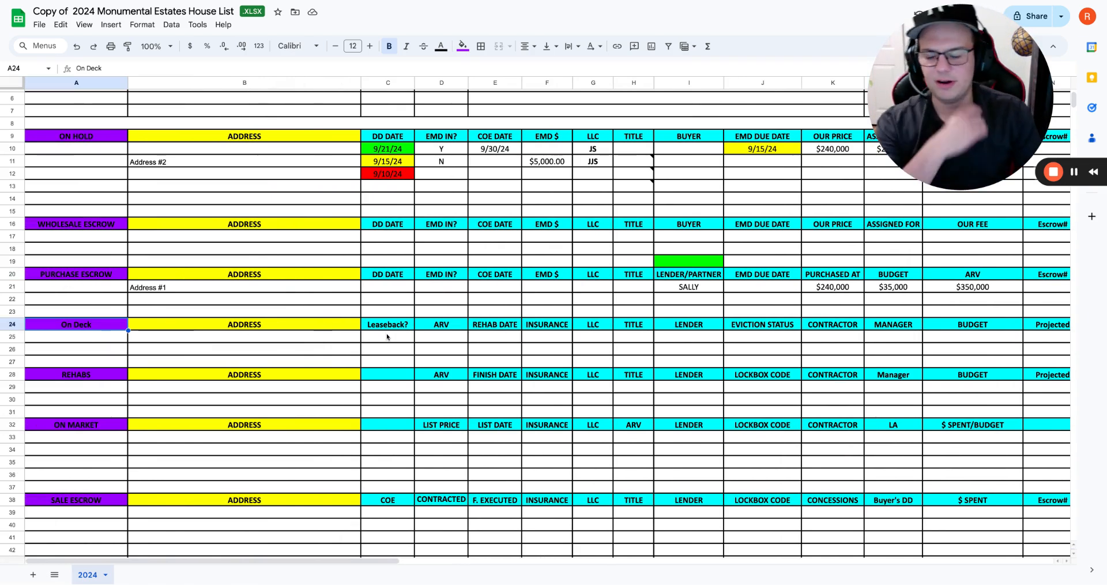
double_click(222, 339)
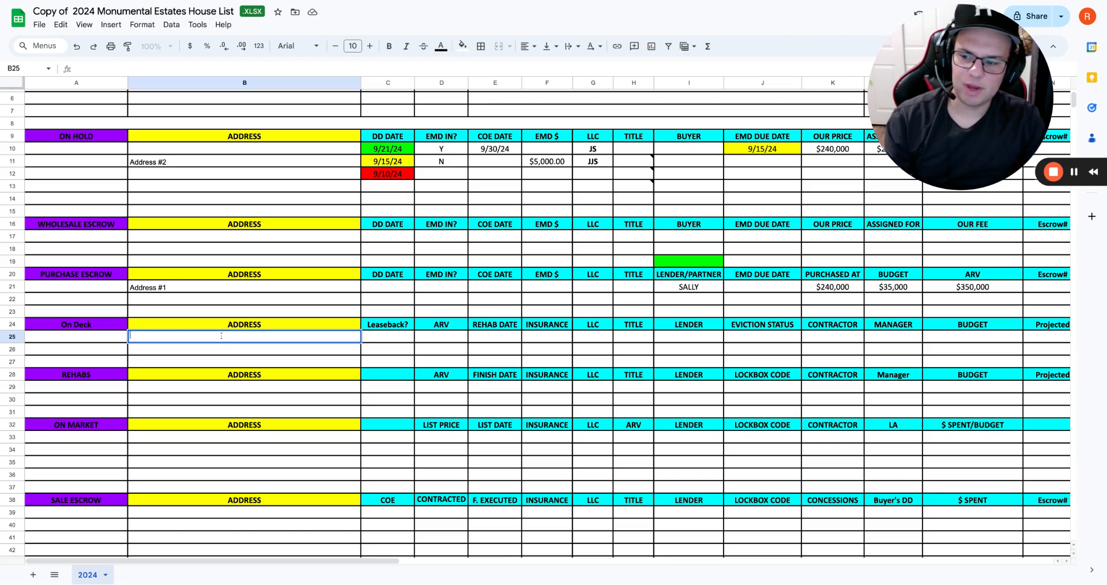
left_click(95, 278)
left_click(163, 285)
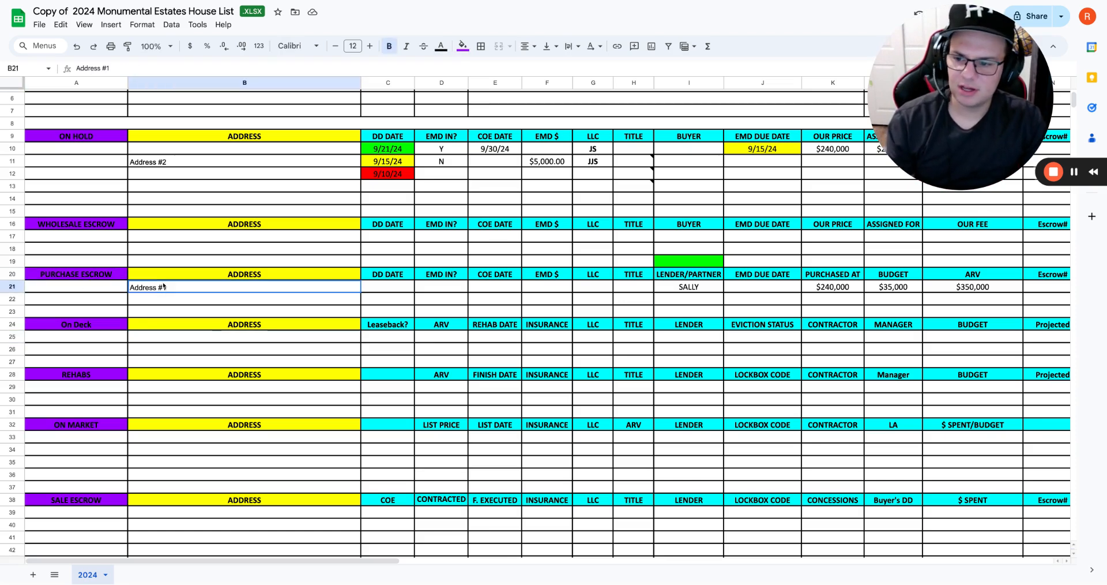
double_click(172, 287)
left_click(194, 165)
key("Delete")
Step: Clear the Address #1 entry from the first Purchase Escrow row
double_click(184, 289)
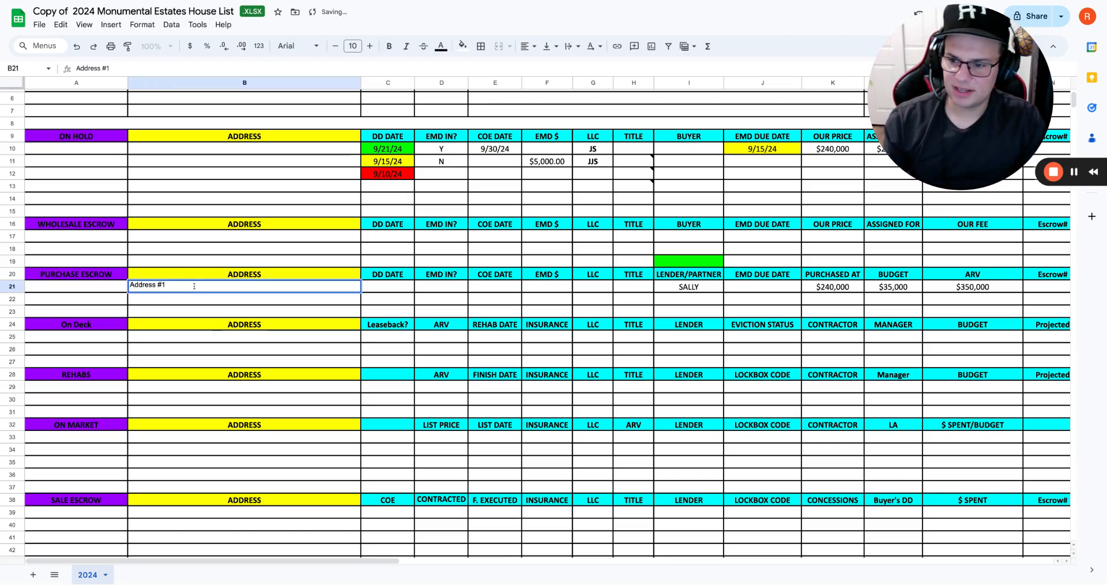
key("ctrl+a")
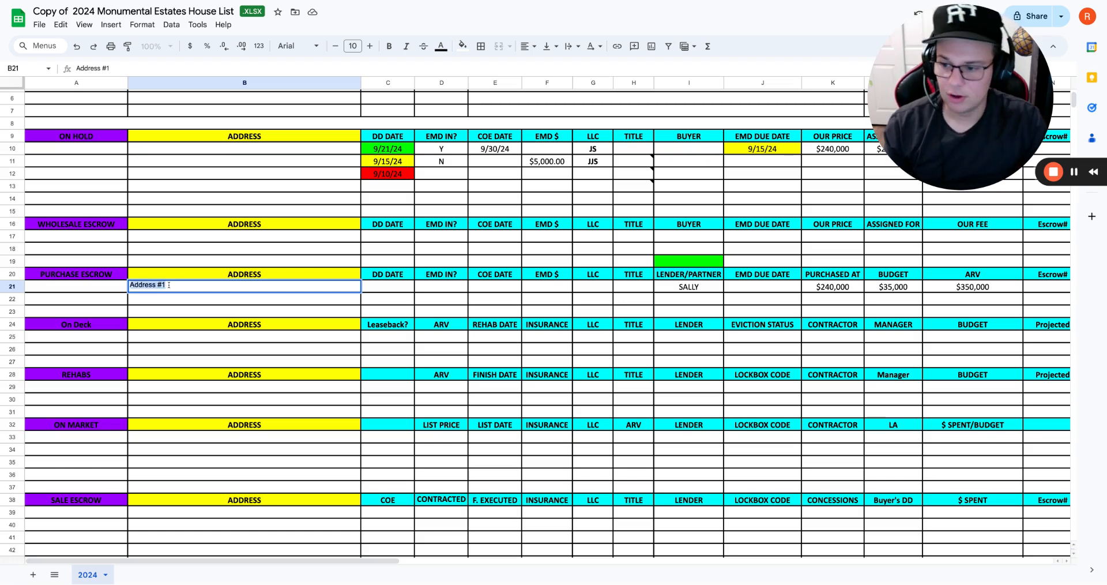
key("BackSpace")
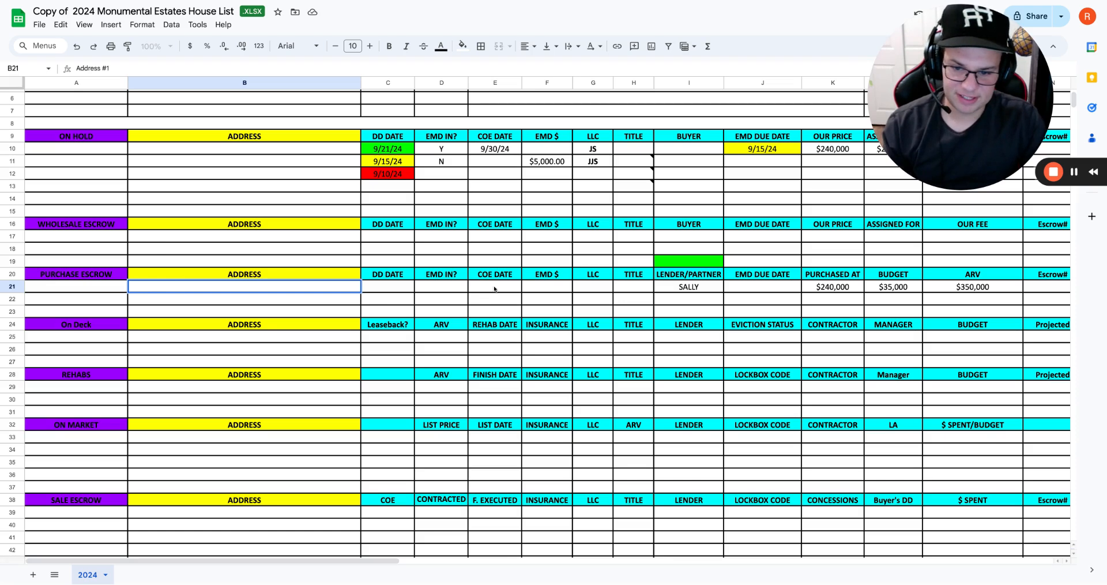
Step: Enter 9/14/24 as the COE date in the first Purchase Escrow row
left_click(495, 287)
type("9/")
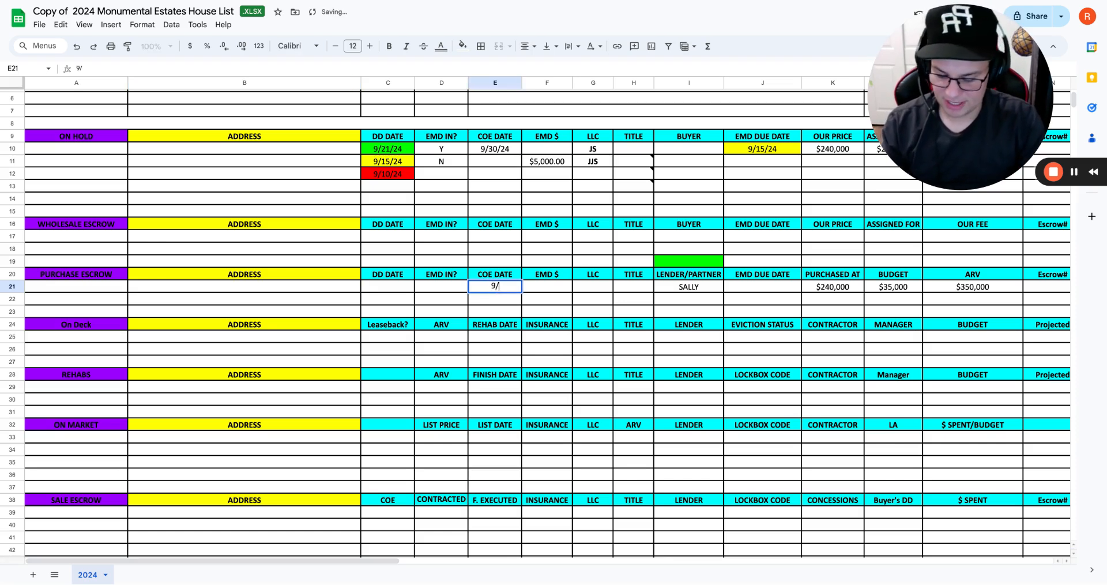
type("14/25")
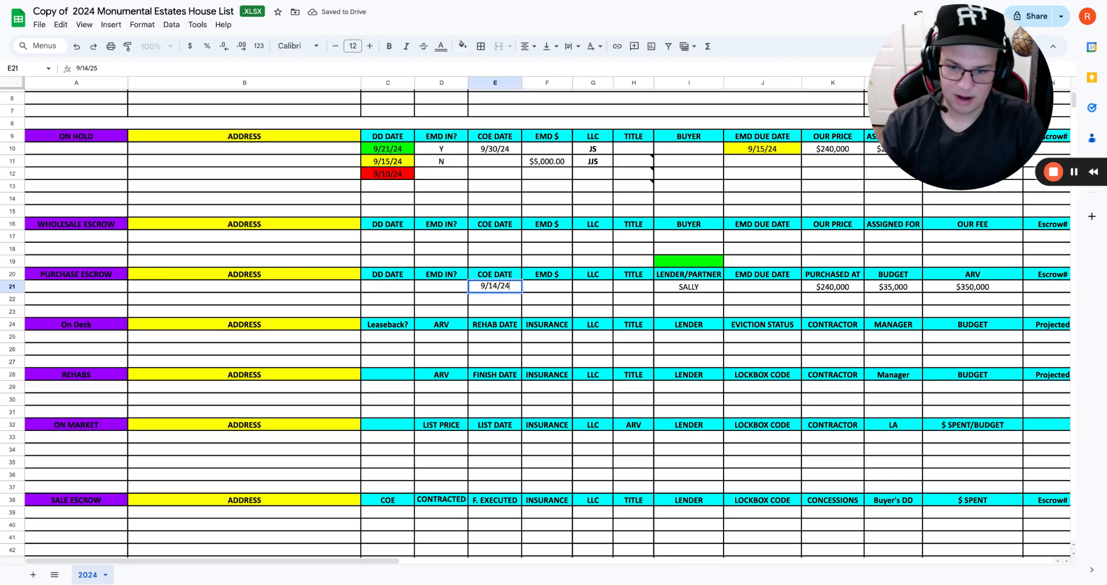
key("Return")
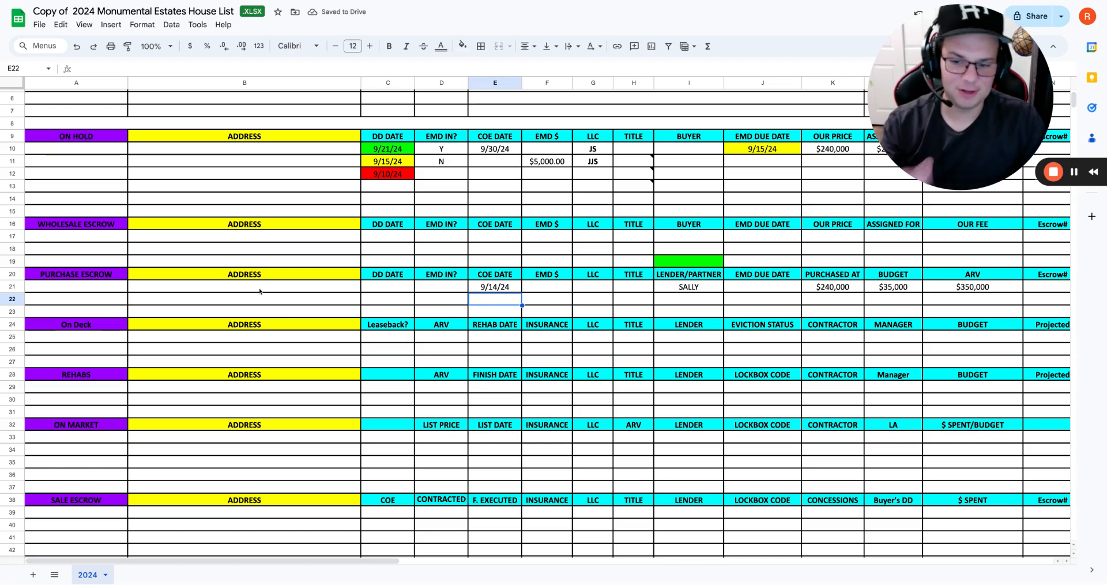
Step: Enter Address #1 as the address in the first On Deck row
left_click(259, 339)
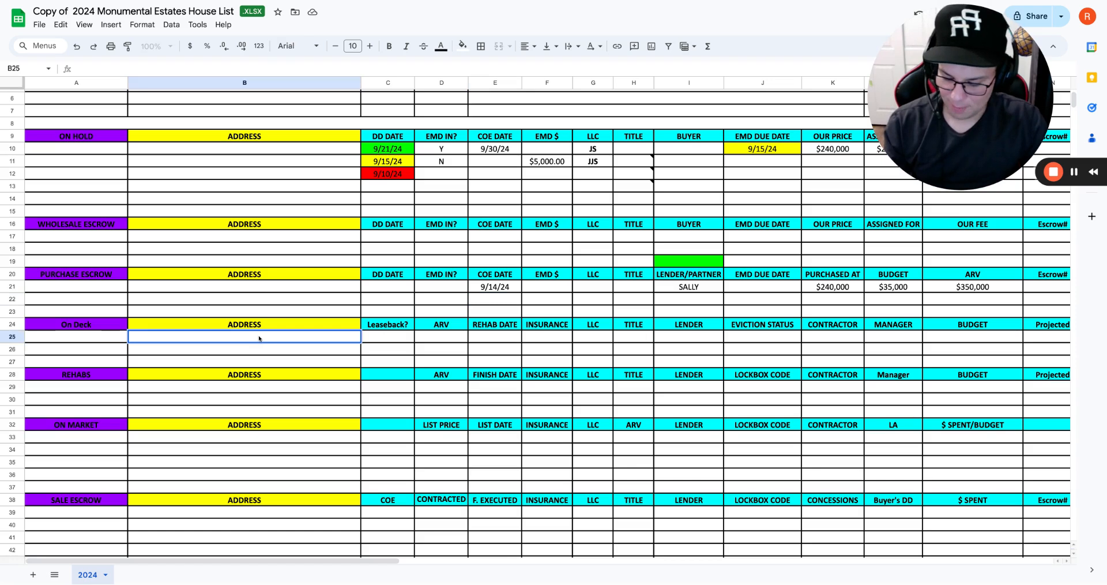
type("Address #1")
key("Return")
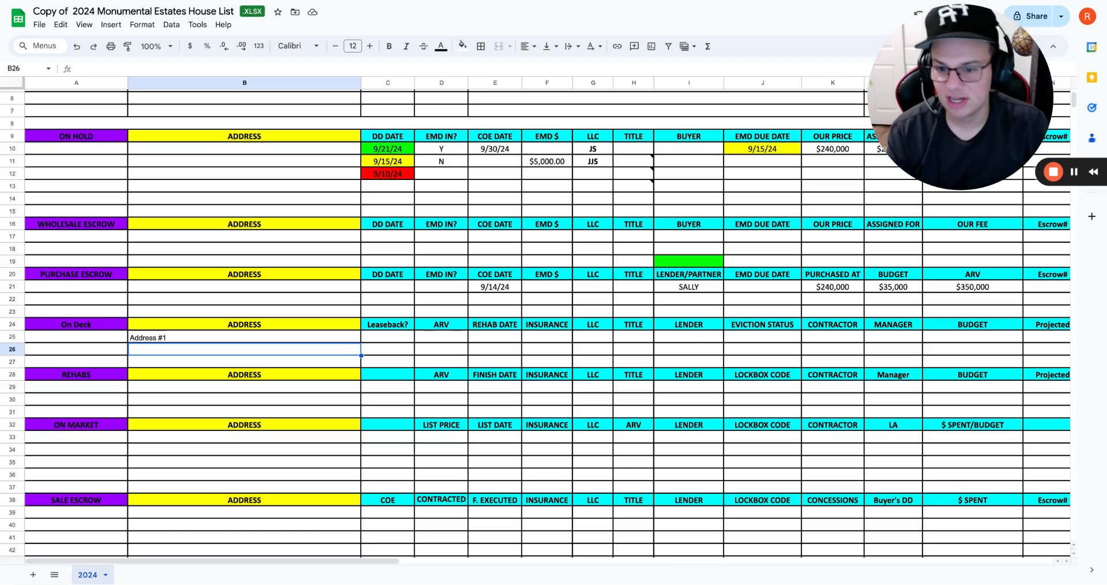
Step: Enter 9/30/24 as the Leaseback date for Address #1 in the On Deck section
left_click(383, 326)
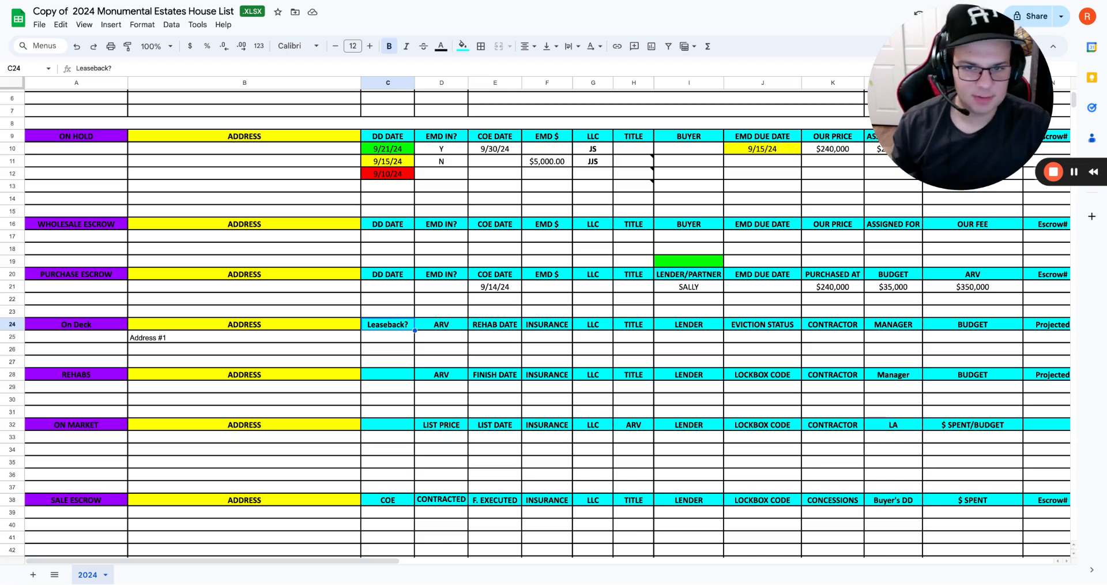
left_click(390, 337)
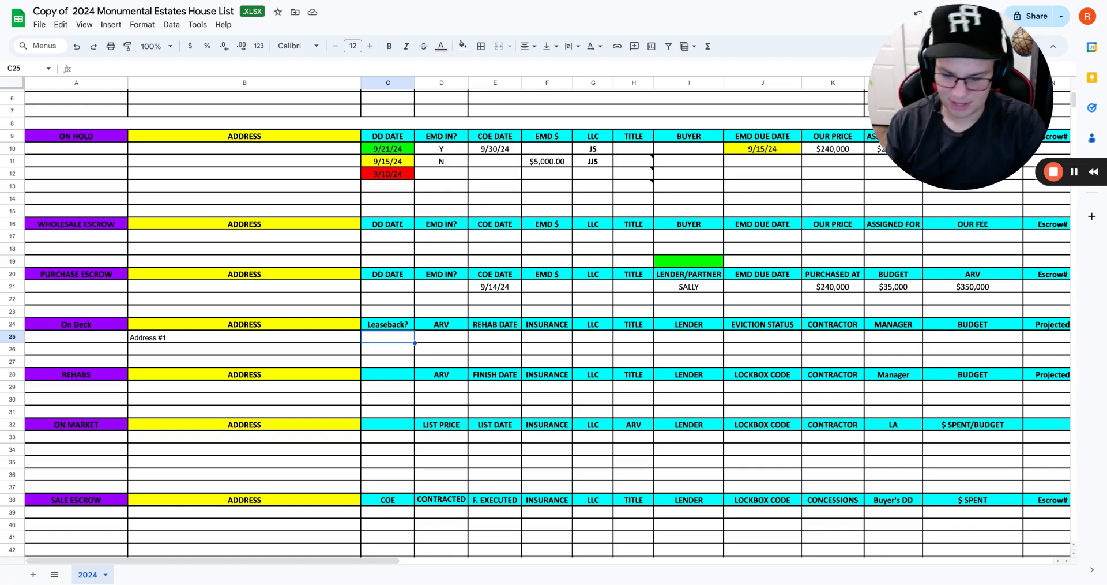
type("9/30/24")
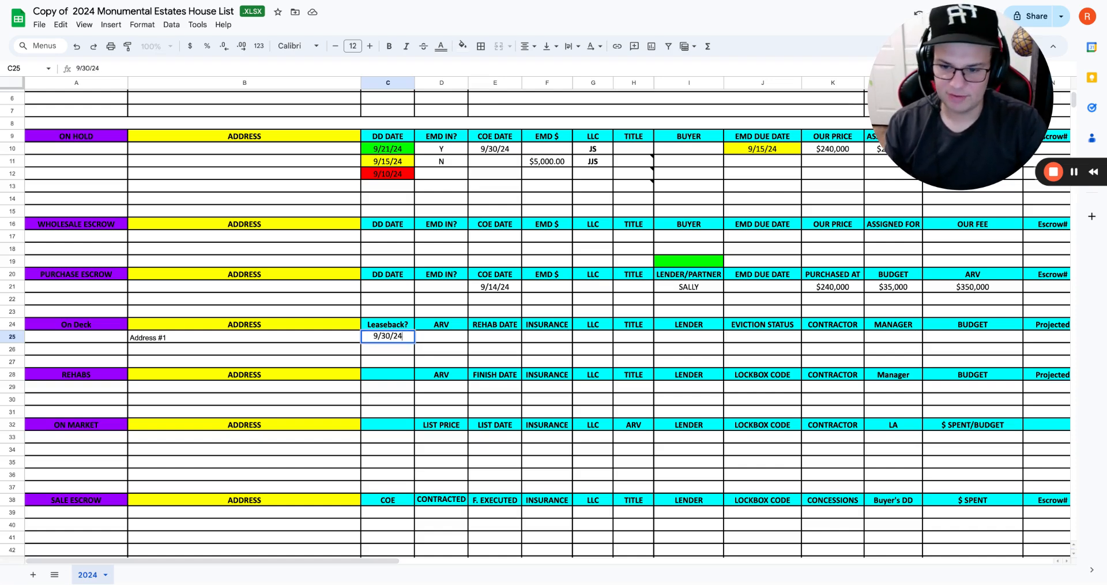
key("Return")
scroll(548, 323, "right", 2)
scroll(384, 338, "left", 2)
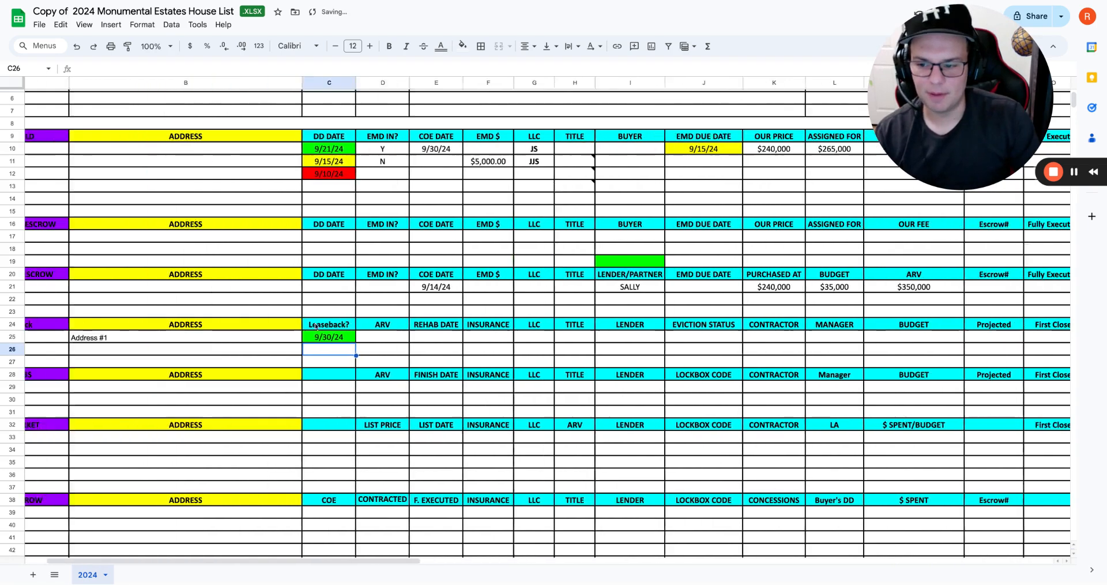
Step: Clear the Leaseback date for Address #1 in the On Deck section
left_click(384, 338)
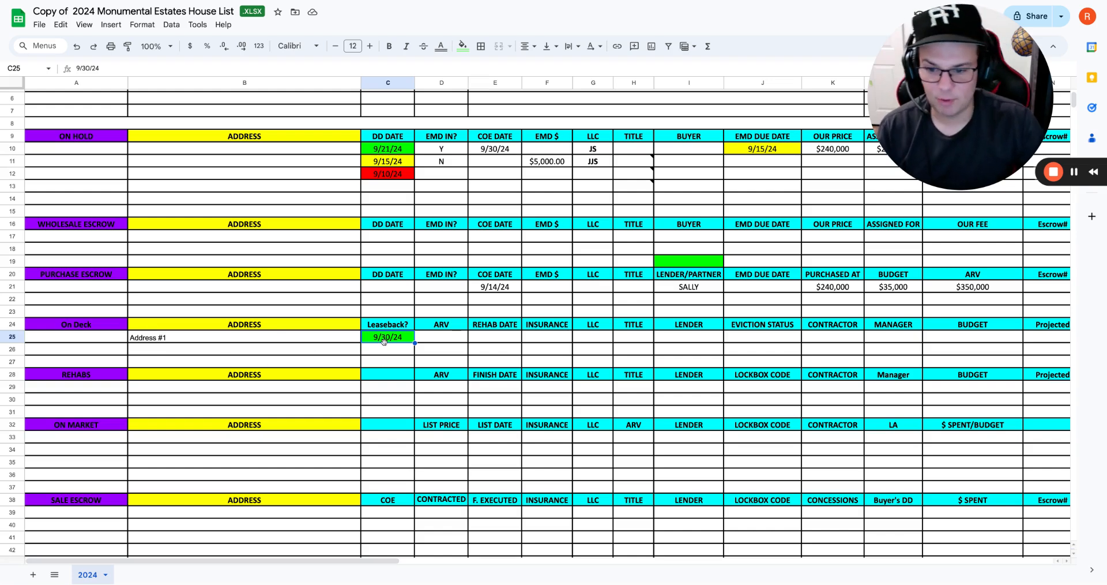
key("Delete")
scroll(438, 334, "right", 3)
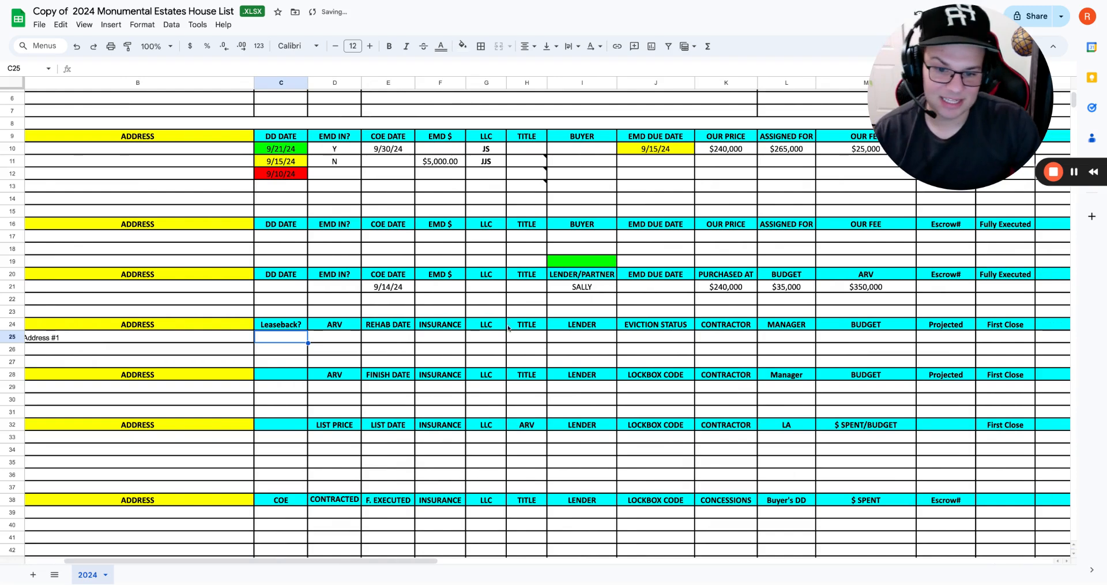
left_click(672, 338)
scroll(671, 338, "left", 3)
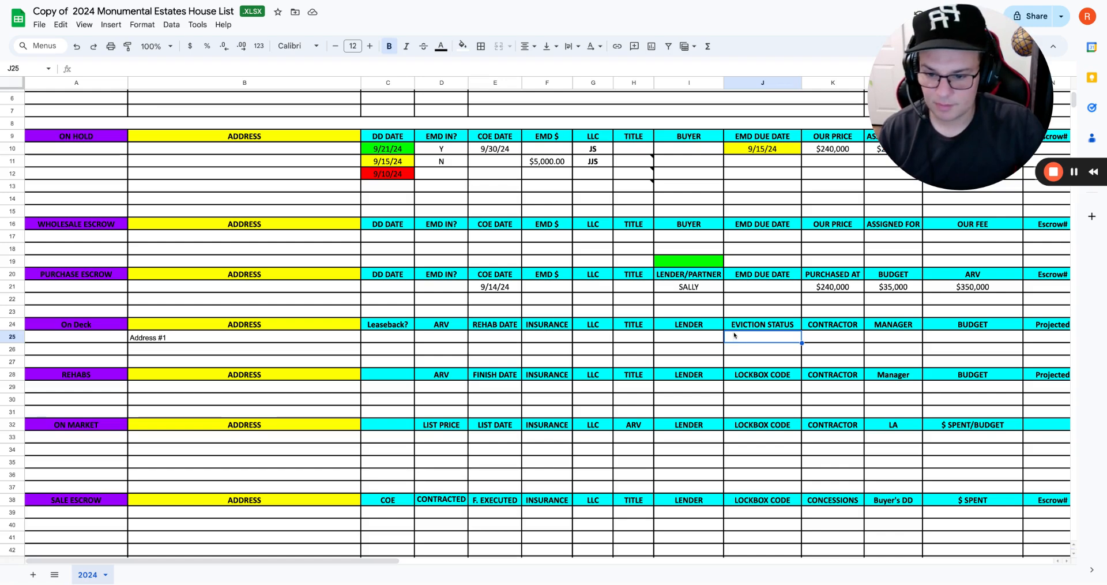
scroll(734, 334, "right", 3)
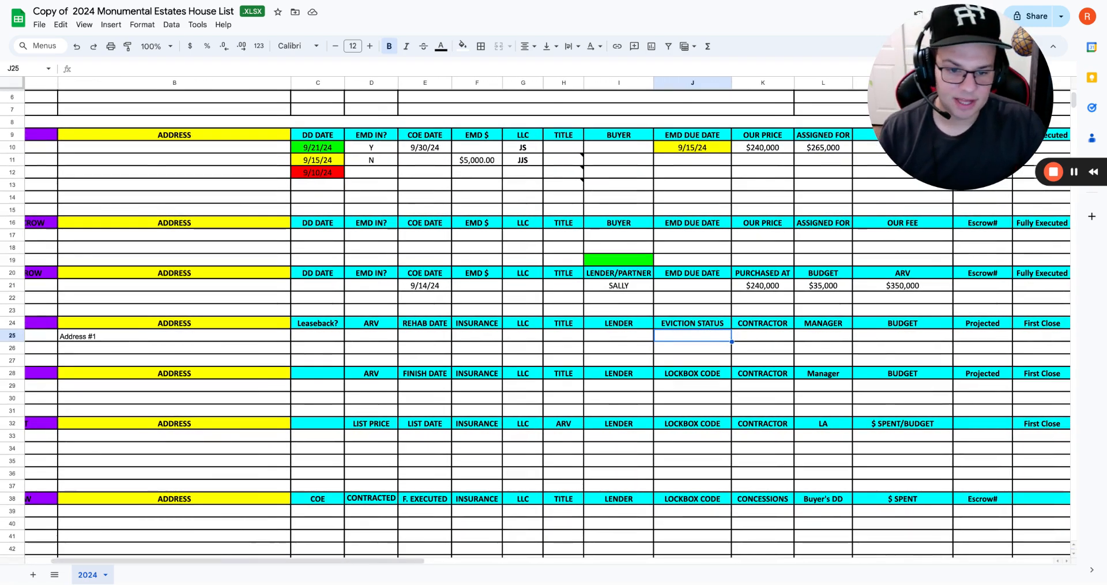
left_click(760, 337)
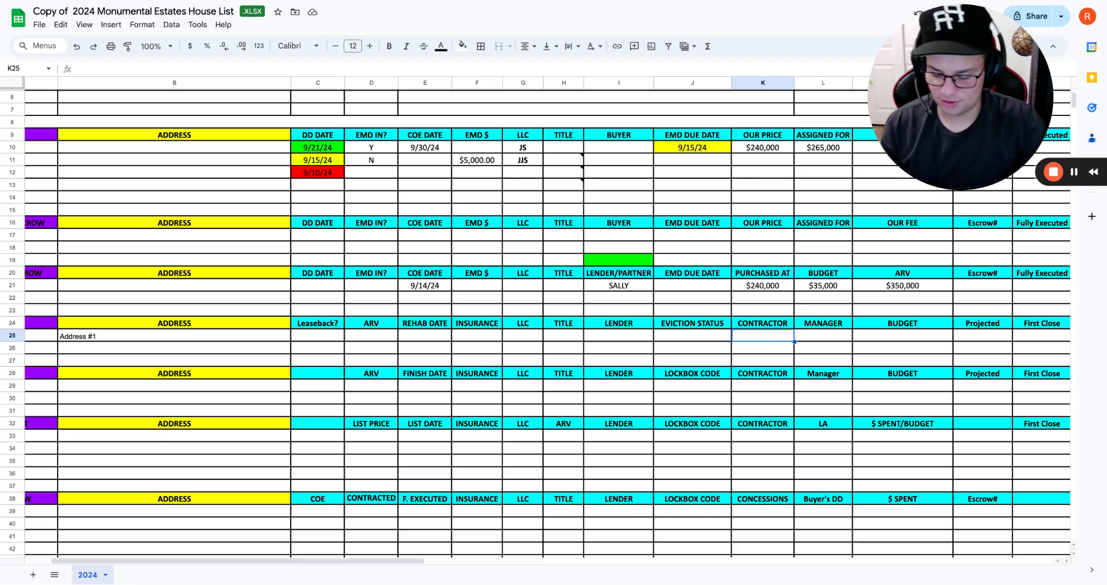
type("NAME")
key("BackSpace")
key("BackSpace")
key("BackSpace")
key("BackSpace")
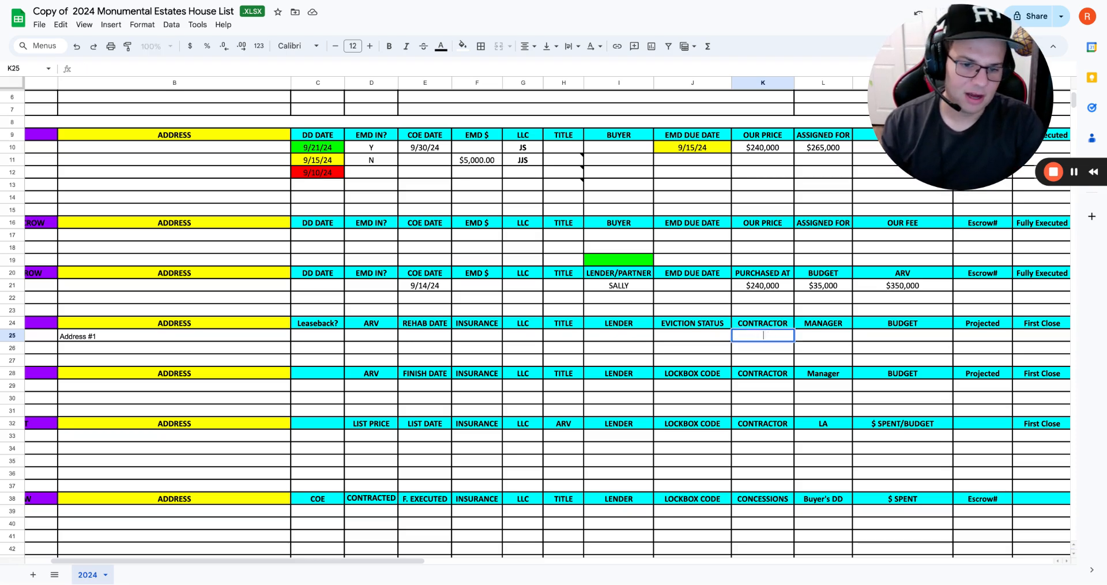
key("Tab")
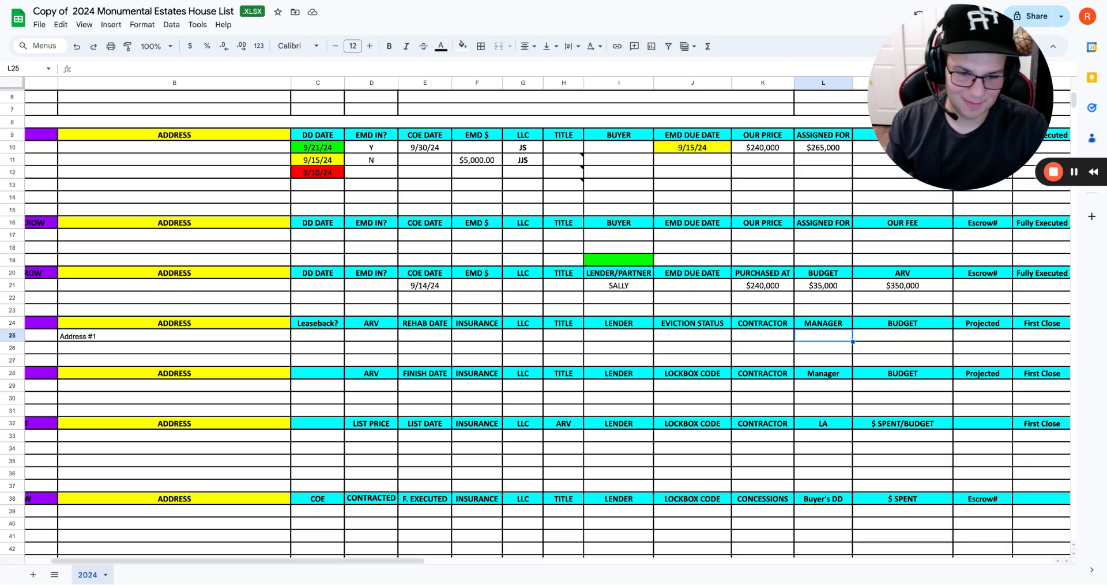
type("DAD")
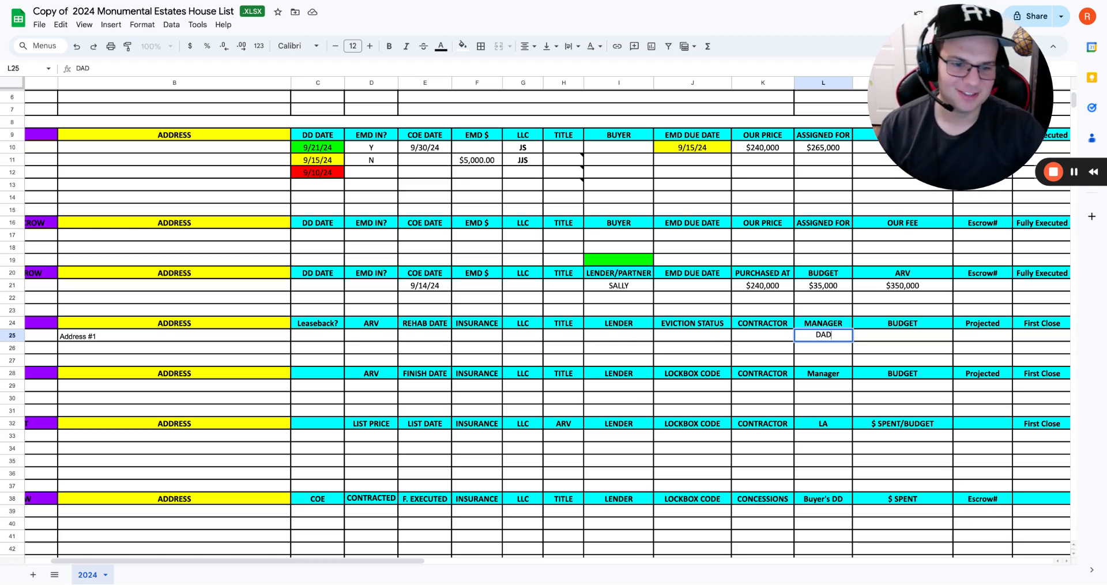
key("BackSpace")
key("BackSpace")
key("BackSpace")
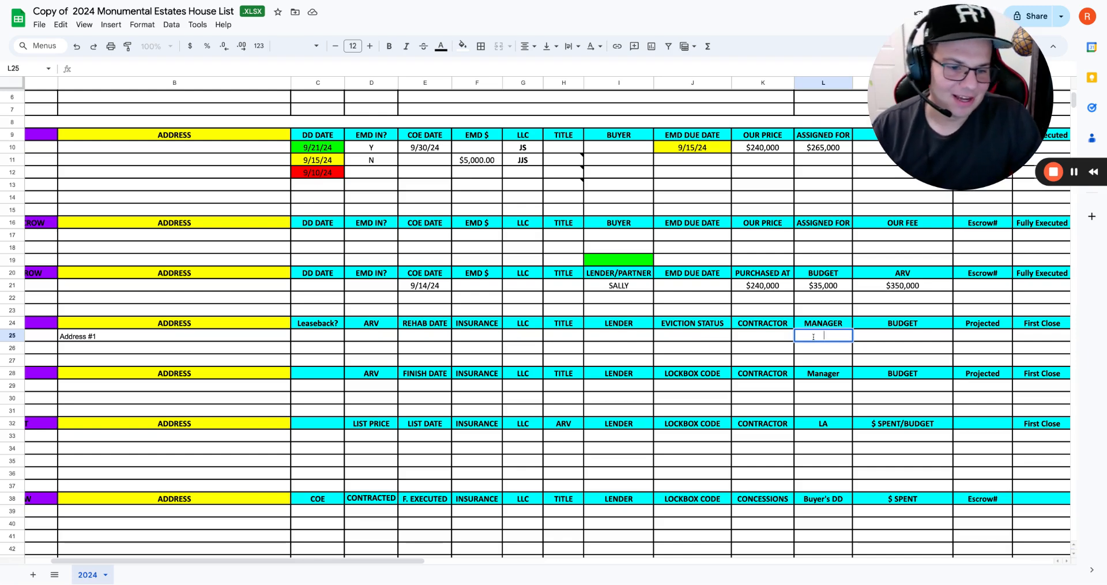
Step: Review the Budget, Projected, First Close and TC columns of the On Deck section, comparing the budget with the Purchase Escrow section
left_click(879, 337)
left_click(879, 327)
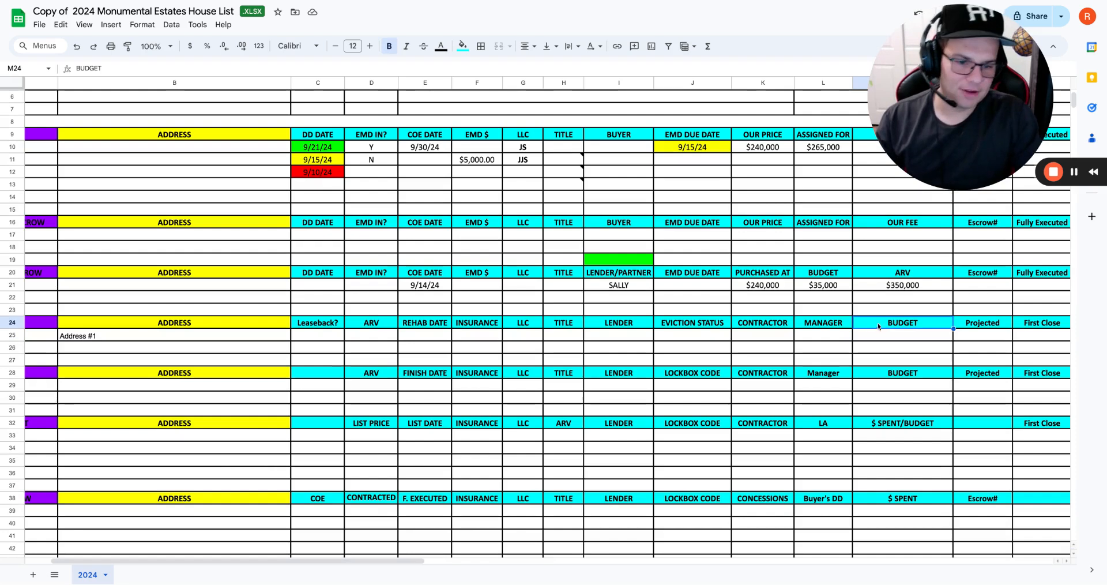
left_click(832, 277)
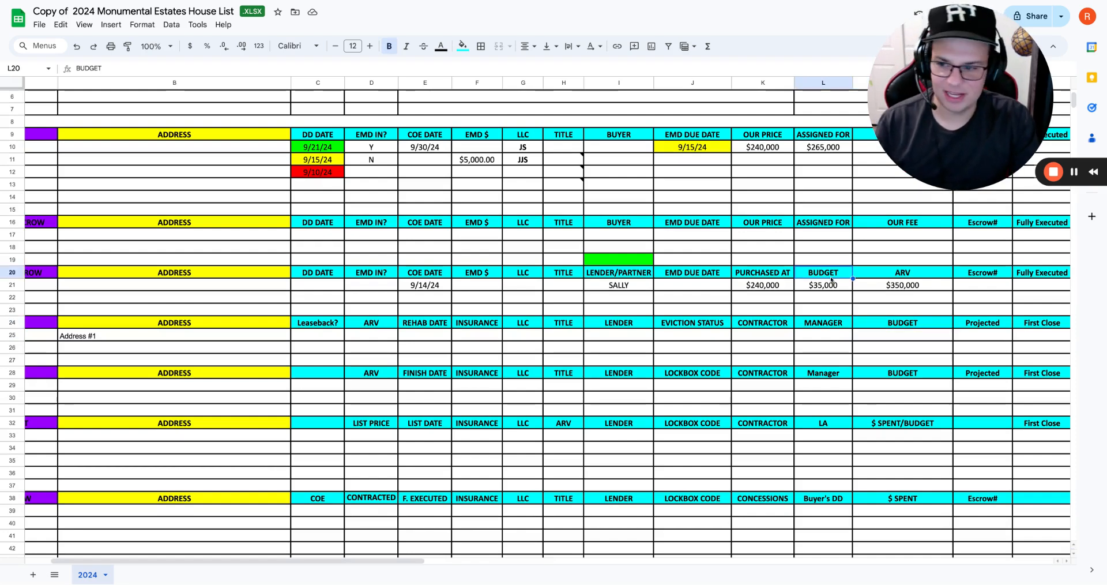
scroll(911, 318, "right", 2)
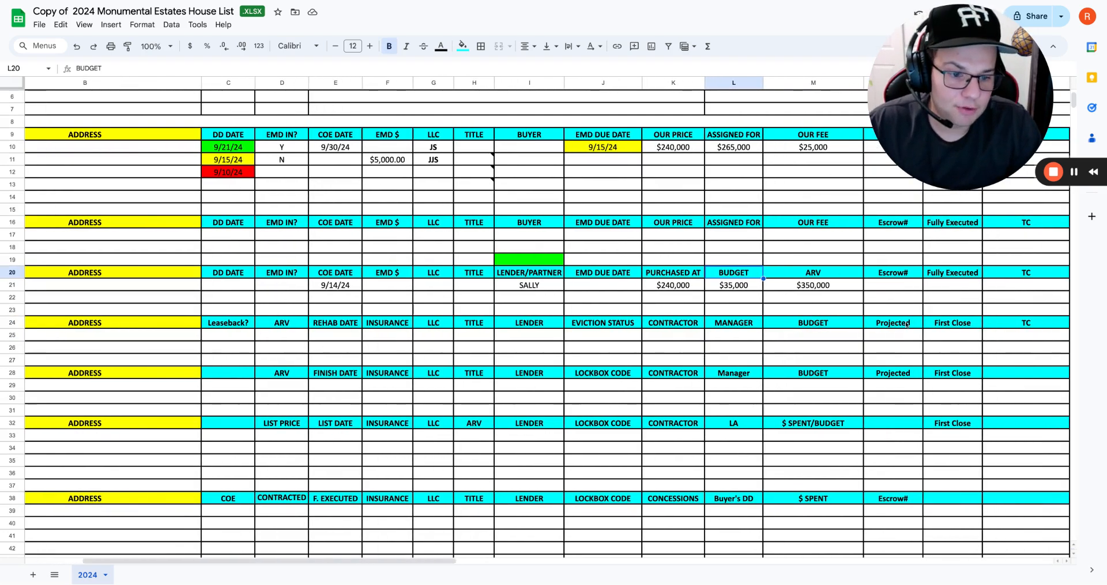
left_click(906, 324)
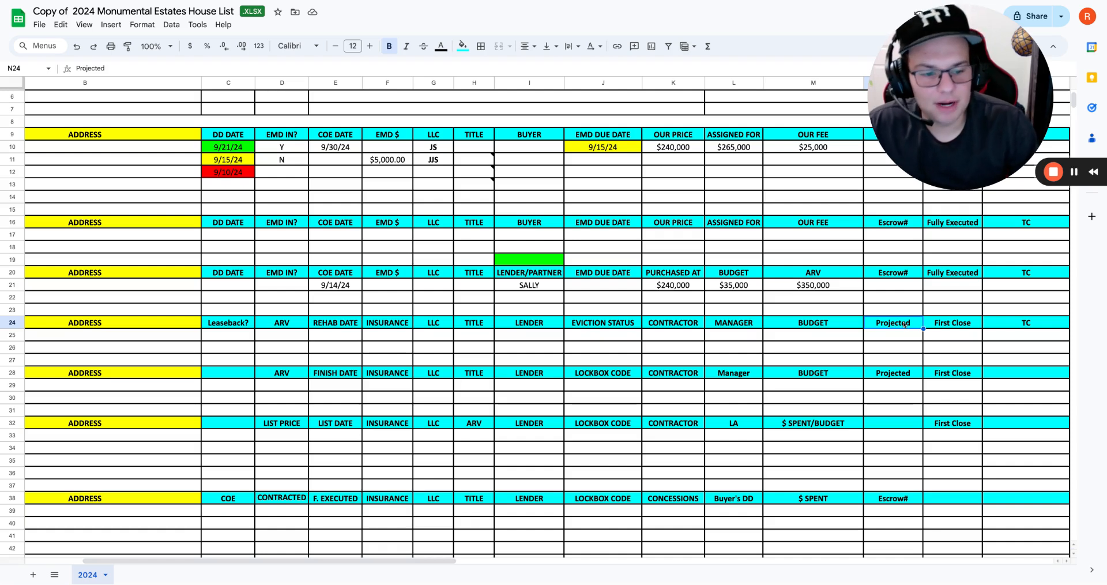
scroll(905, 324, "right", 1)
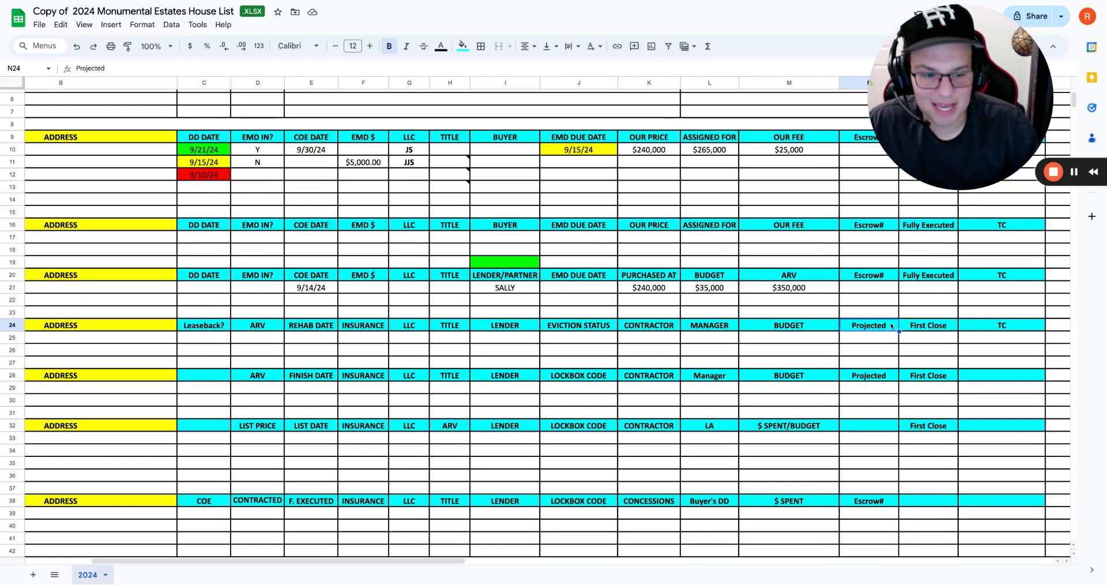
left_click(930, 339)
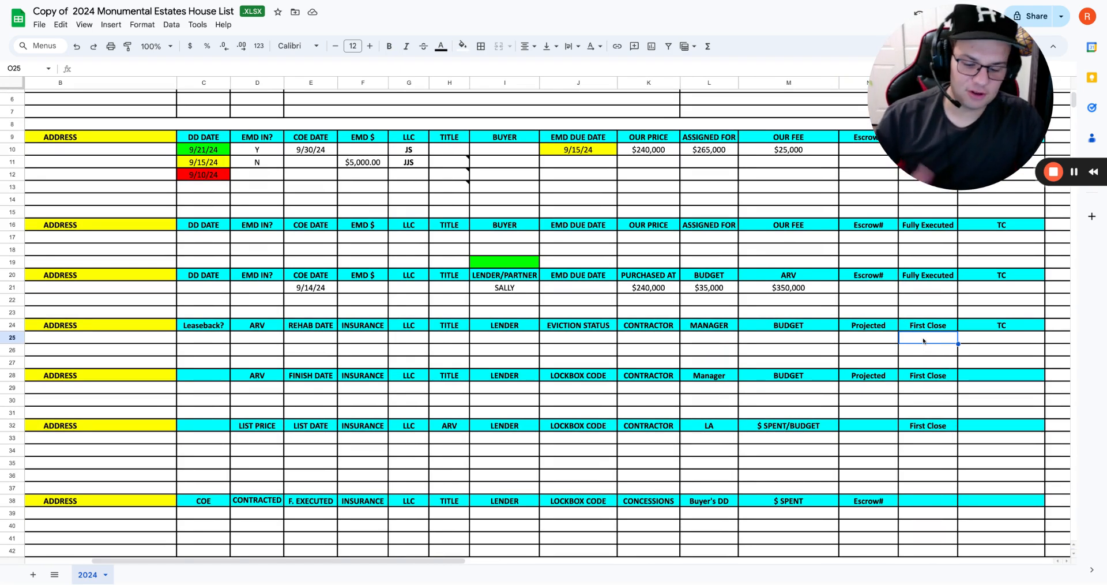
left_click(929, 328)
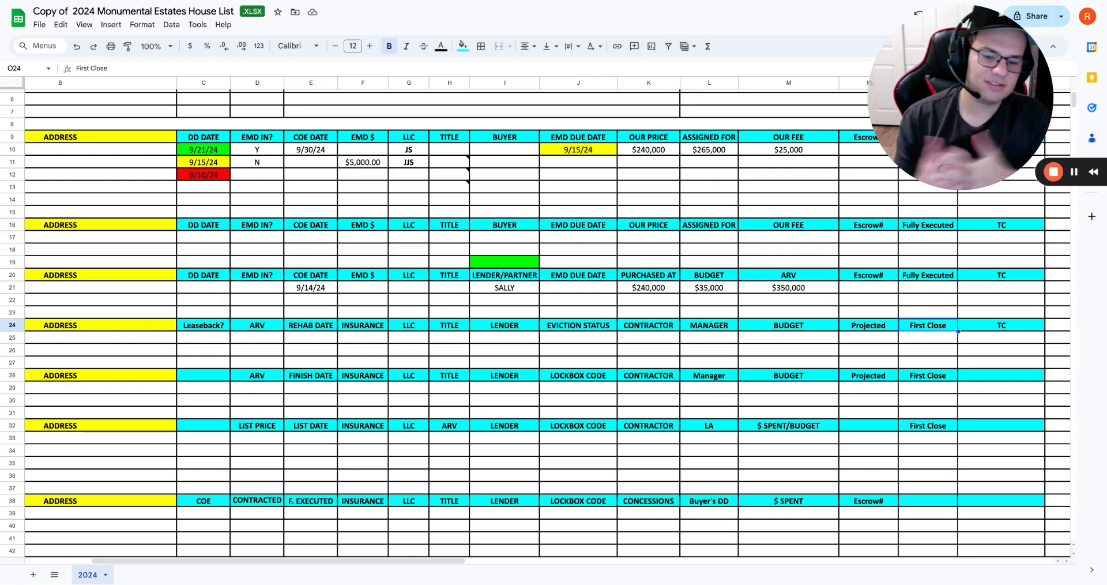
scroll(745, 330, "right", 5)
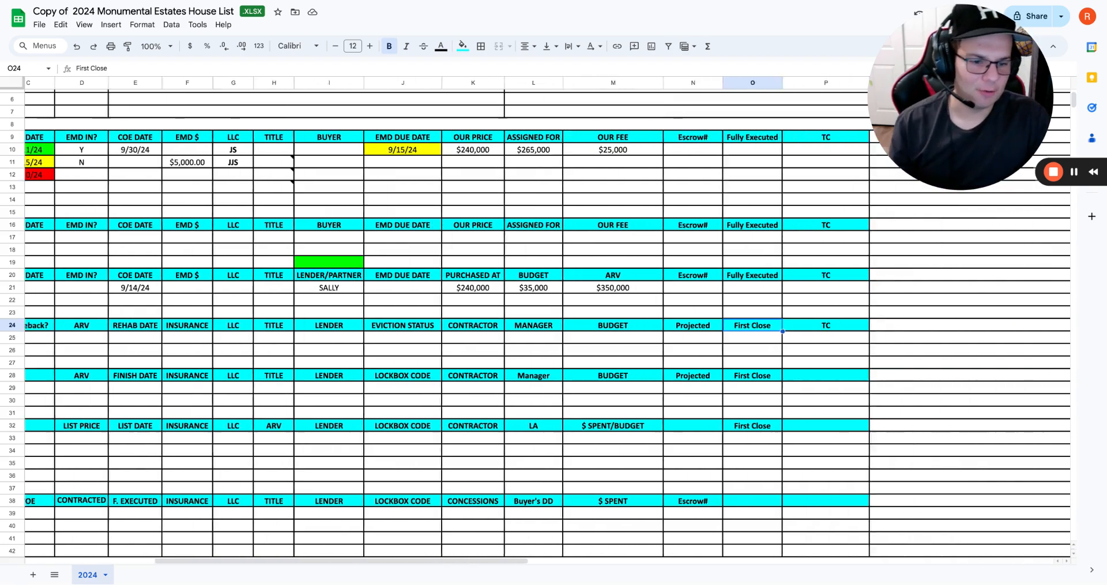
left_click(743, 338)
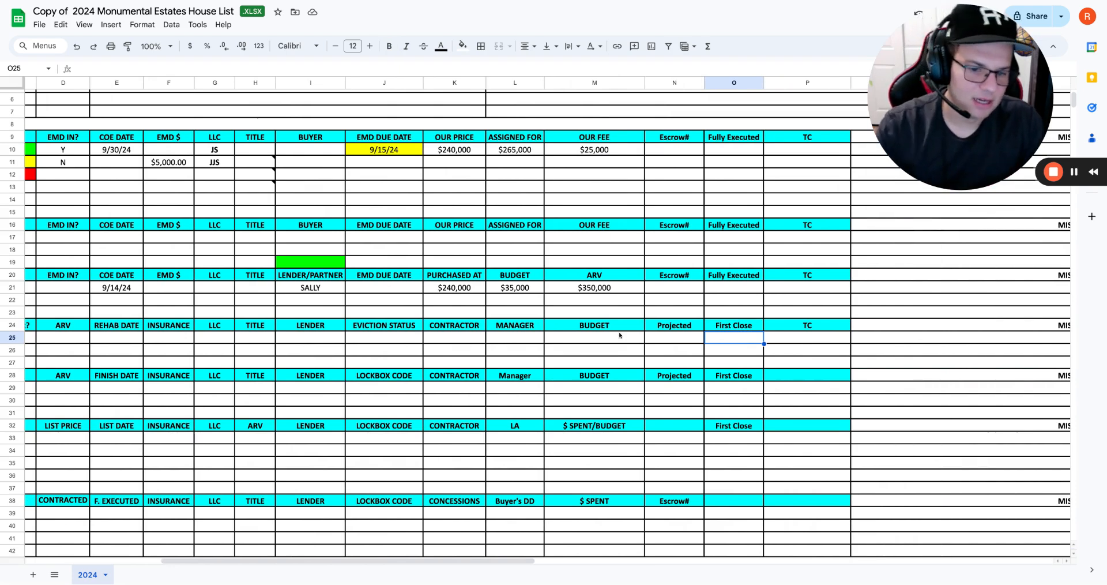
left_click(774, 341)
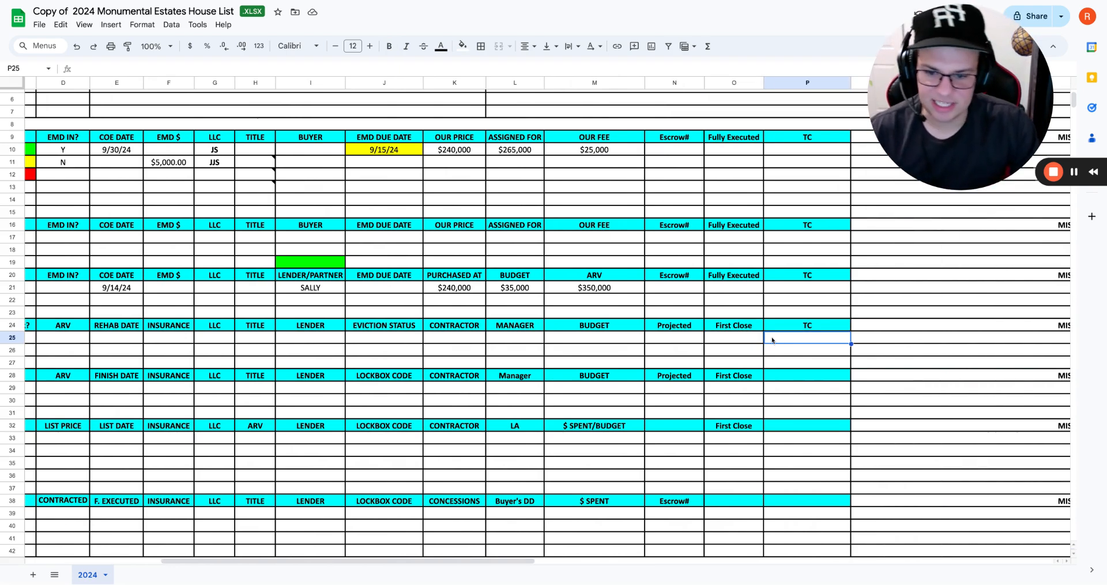
Step: Examine the column headings of the Rehabs section across its full header row
scroll(773, 339, "left", 5)
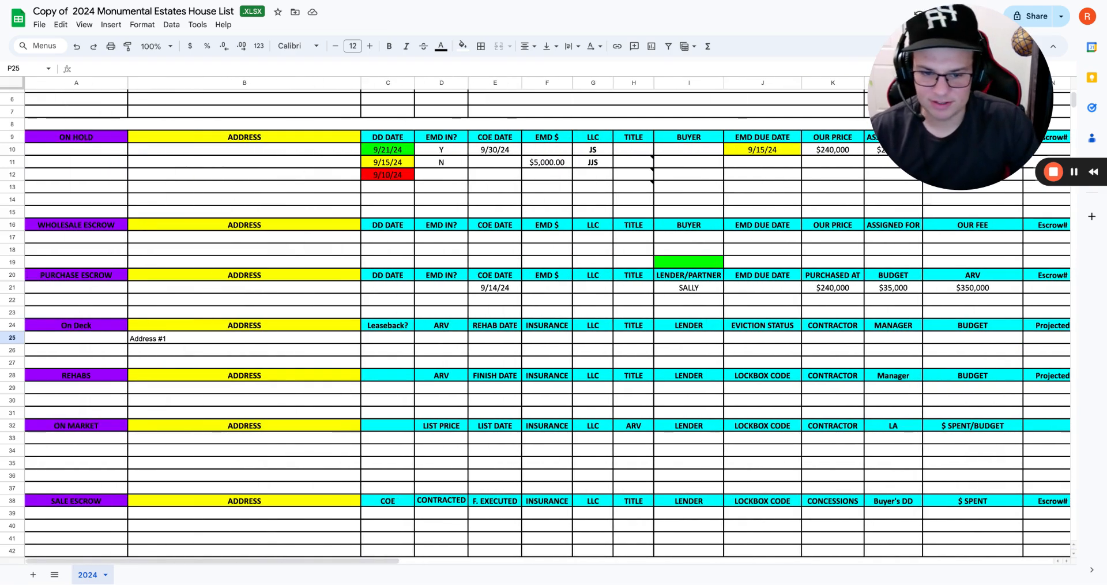
scroll(252, 340, "down", 2)
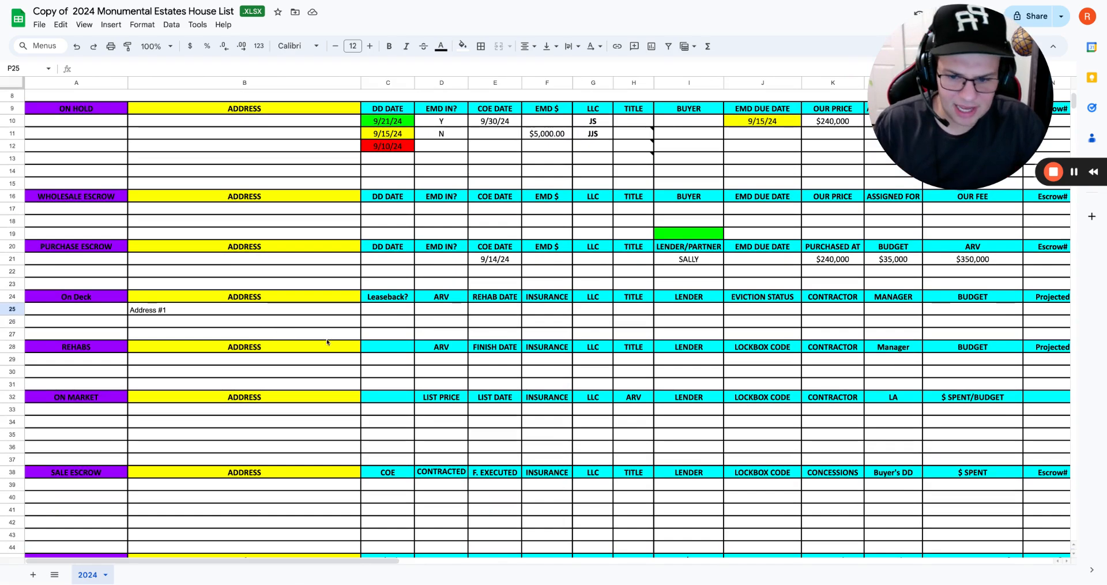
scroll(371, 355, "right", 3)
scroll(371, 355, "down", 1)
scroll(370, 354, "right", 6)
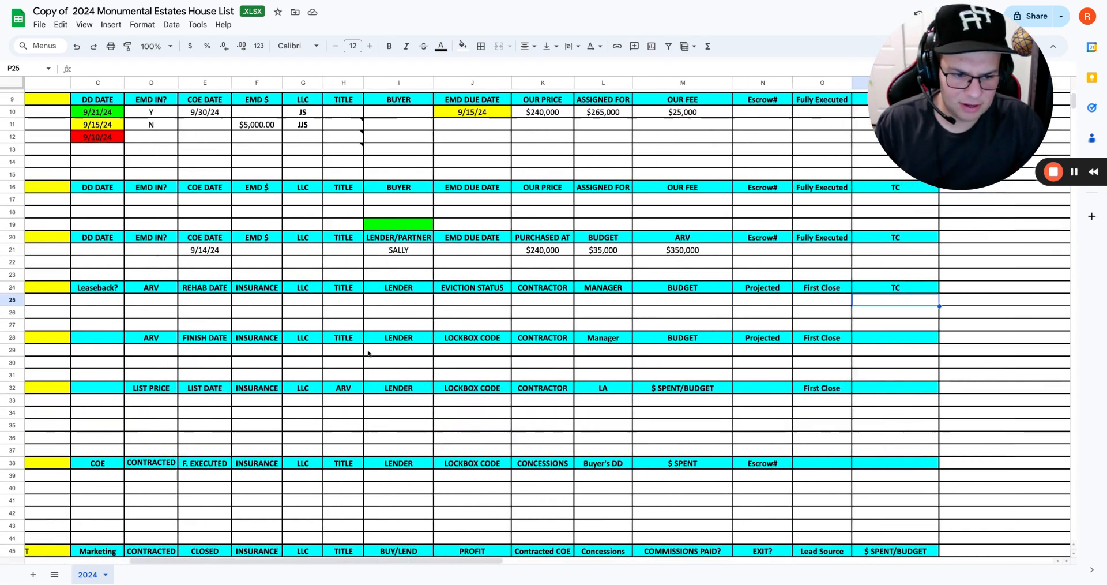
scroll(368, 354, "left", 6)
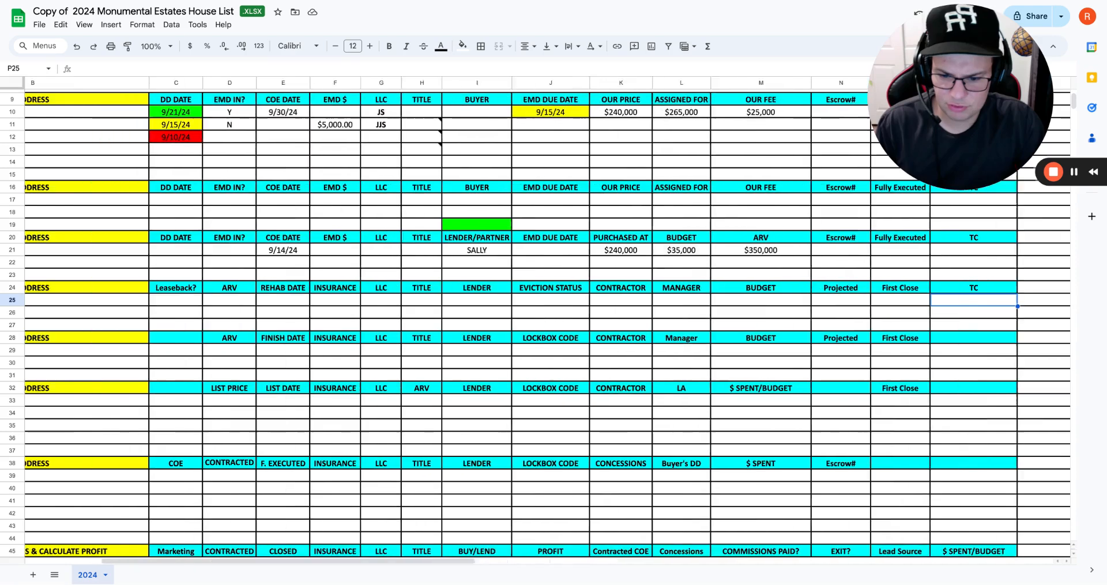
scroll(369, 354, "left", 2)
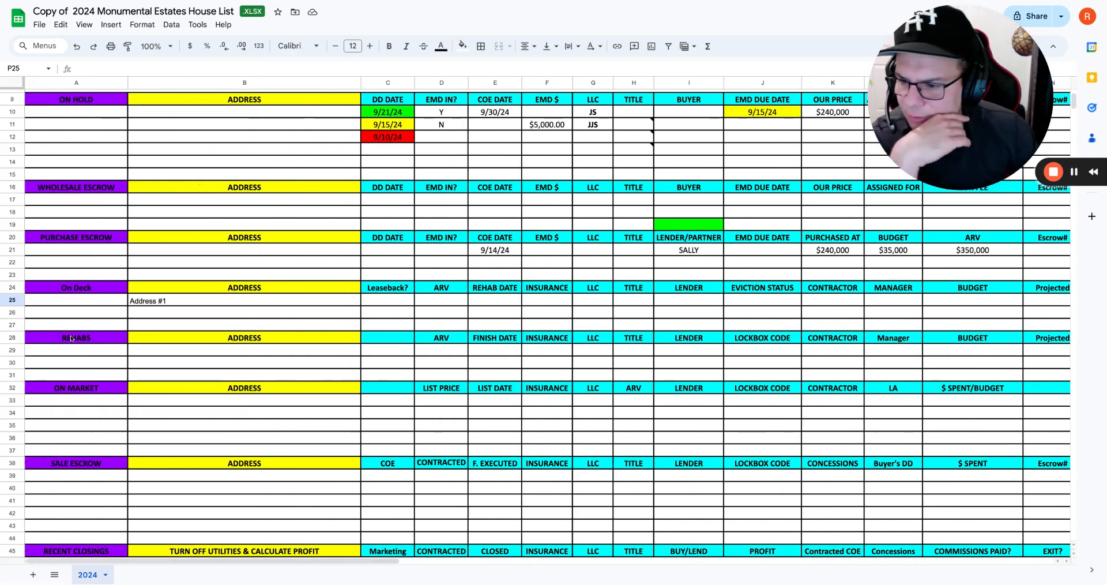
left_click(12, 338)
scroll(456, 351, "right", 4)
scroll(456, 352, "right", 4)
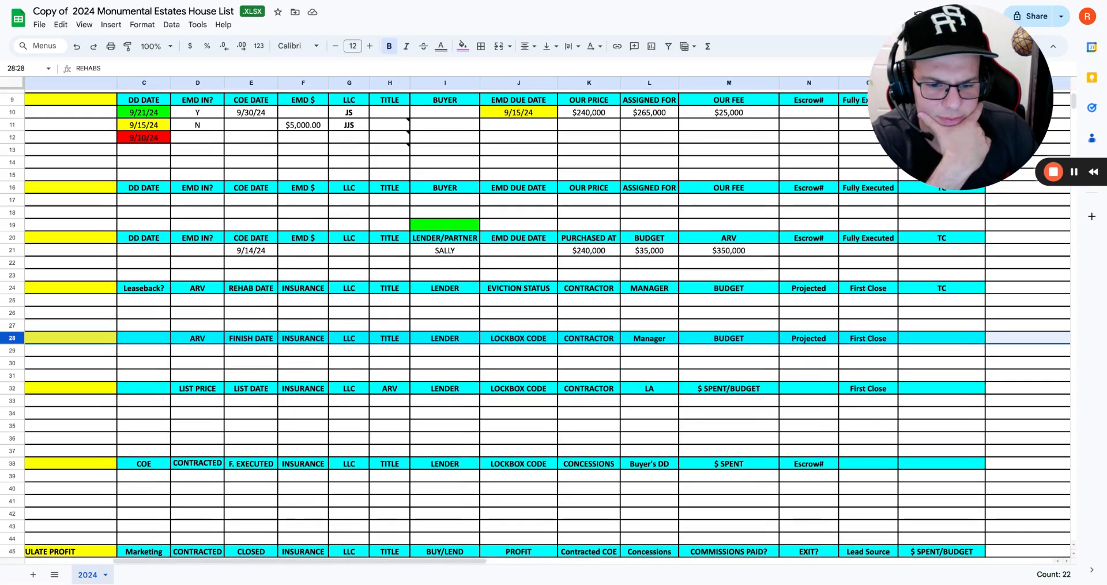
scroll(457, 351, "right", 2)
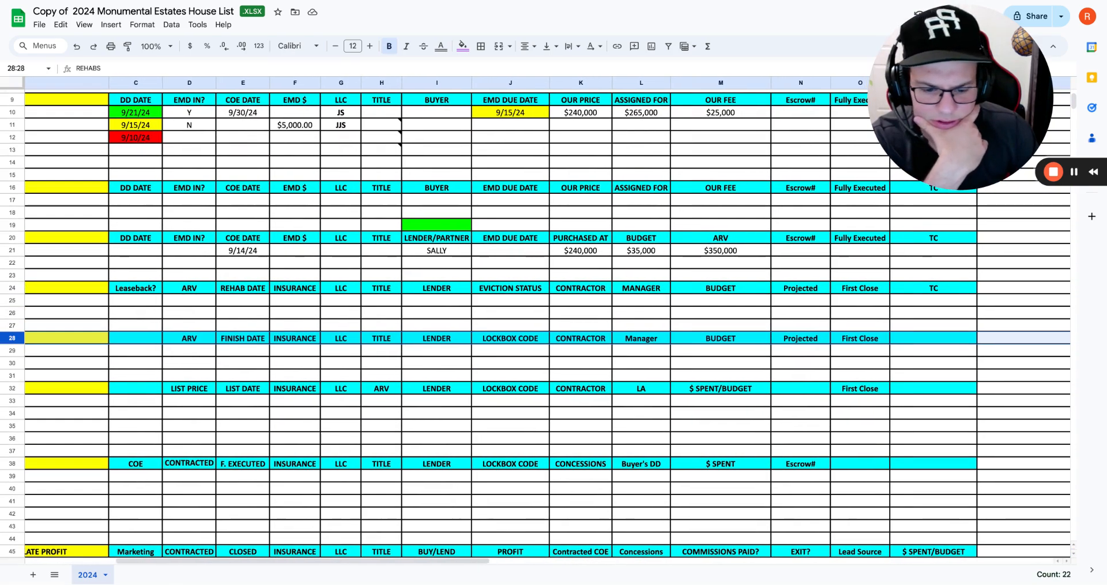
scroll(456, 351, "left", 1)
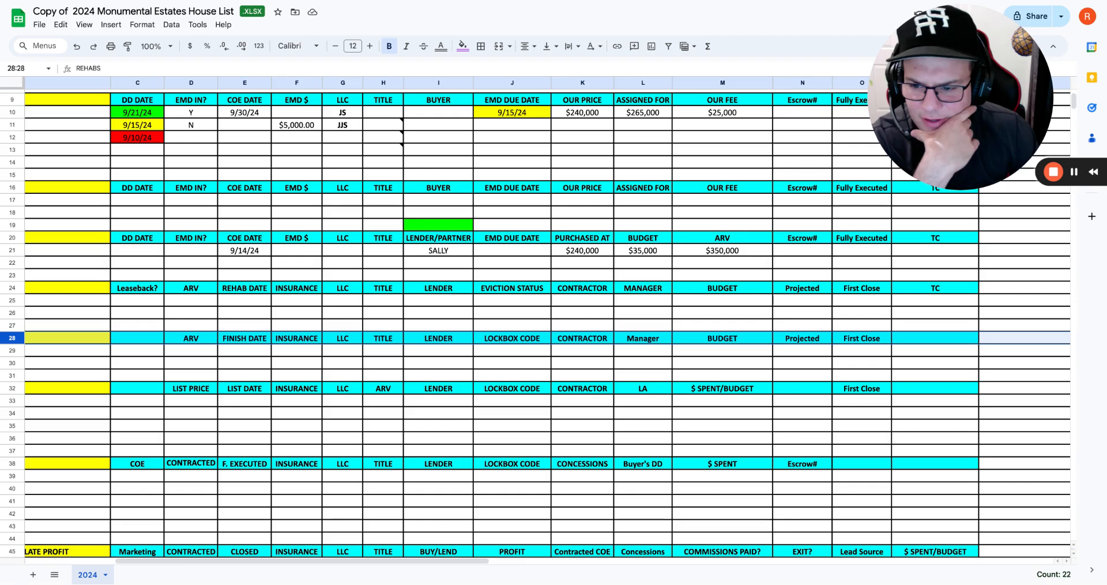
scroll(456, 351, "left", 2)
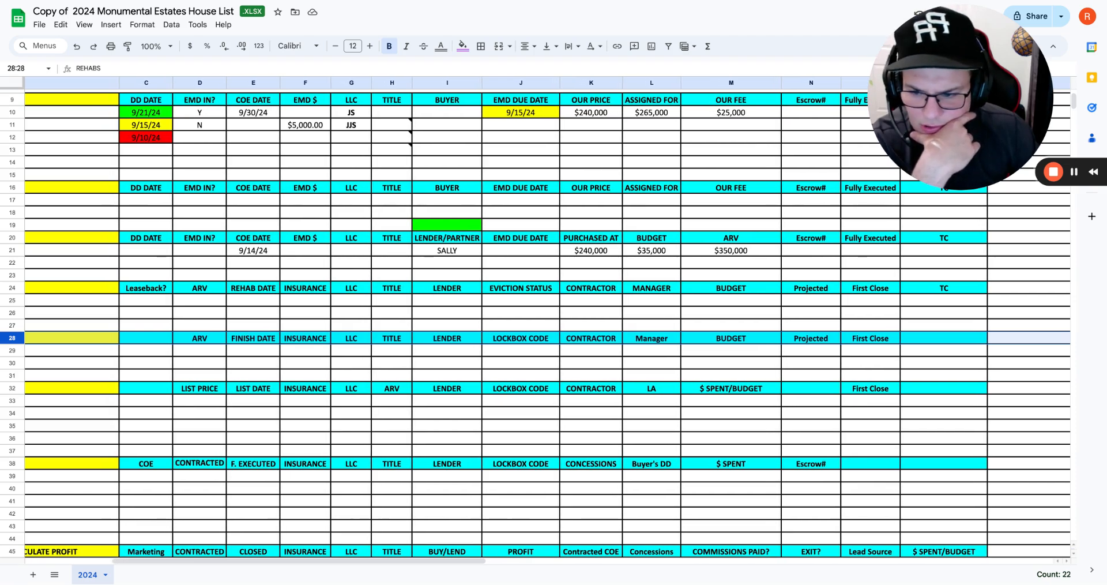
scroll(457, 352, "right", 2)
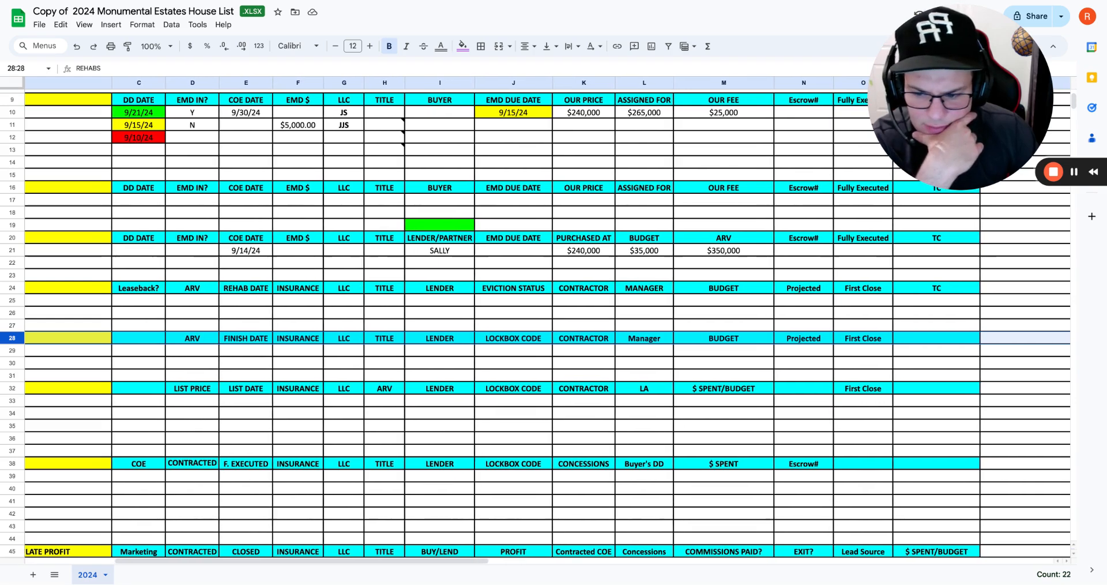
scroll(519, 323, "left", 10)
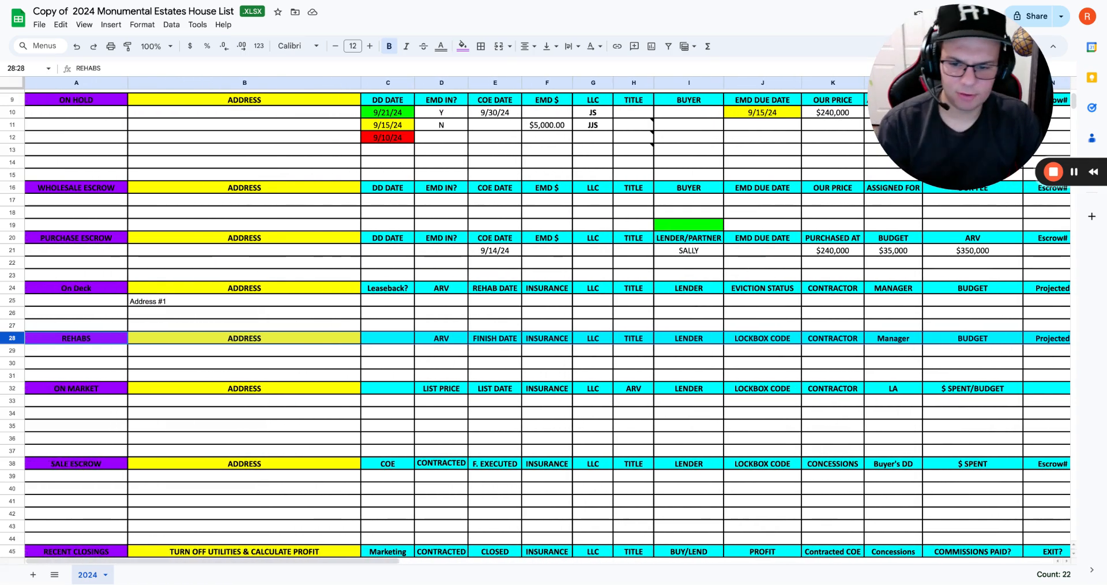
Step: Enter UTILITIES as the heading of the blank column between ADDRESS and ARV in the Rehabs section
left_click(398, 337)
double_click(397, 341)
type("U")
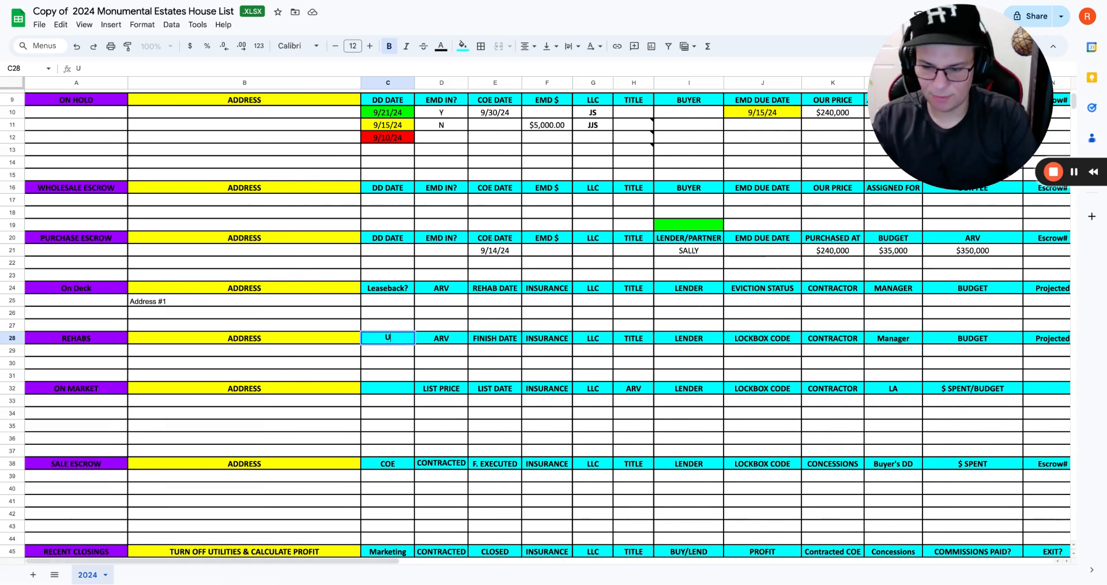
type("TILITIES")
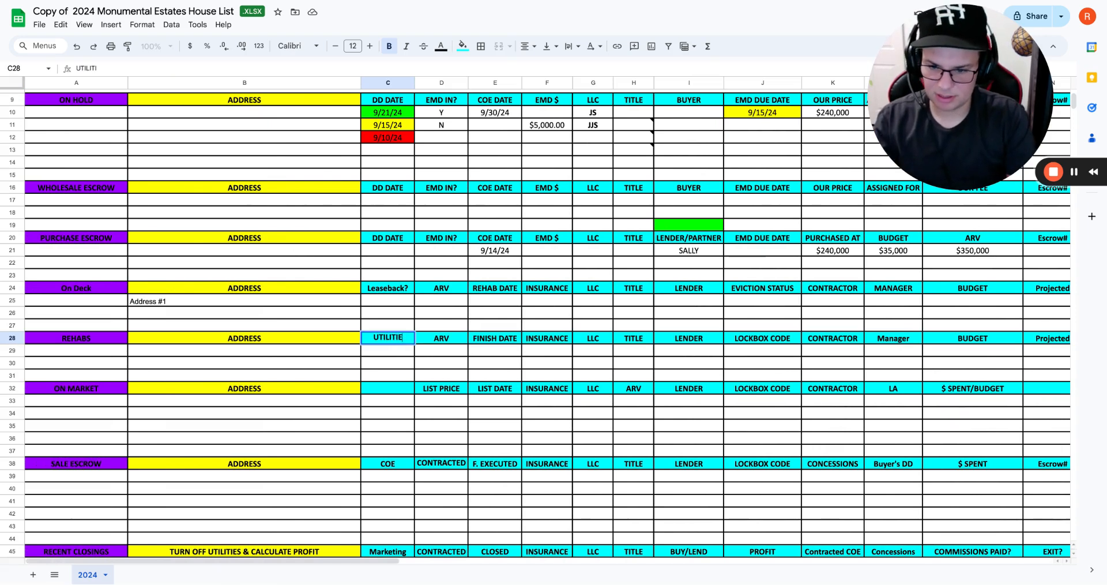
key("Return")
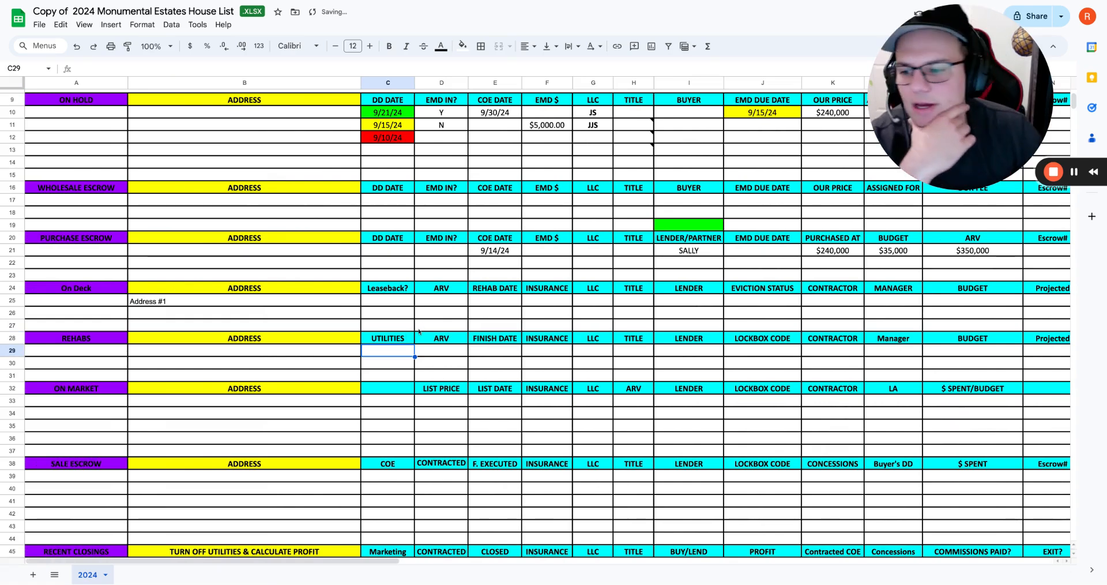
Step: Move Address #1 from the On Deck section to the first empty address row of the Rehabs section
scroll(333, 309, "down", 2)
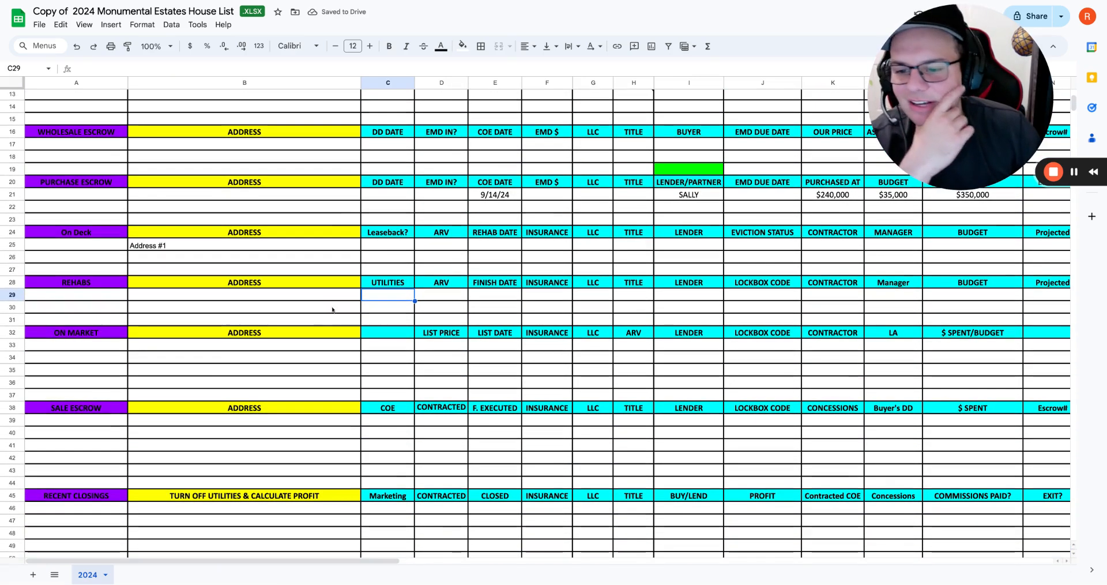
left_click(68, 283)
double_click(171, 248)
left_click_drag(178, 245, 76, 244)
key("ctrl+x")
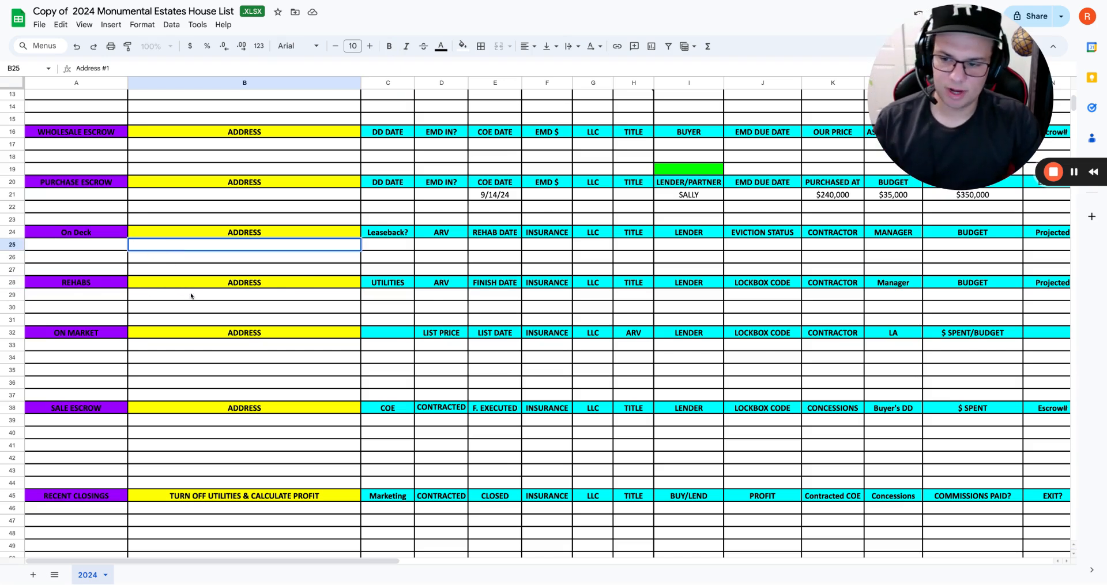
double_click(192, 296)
key("ctrl+v")
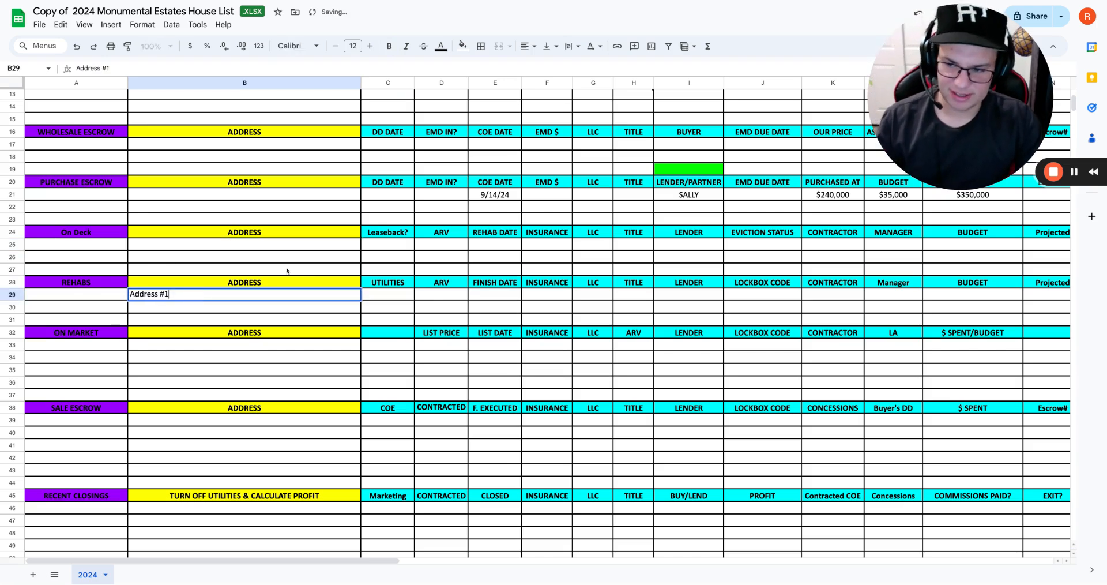
left_click(389, 235)
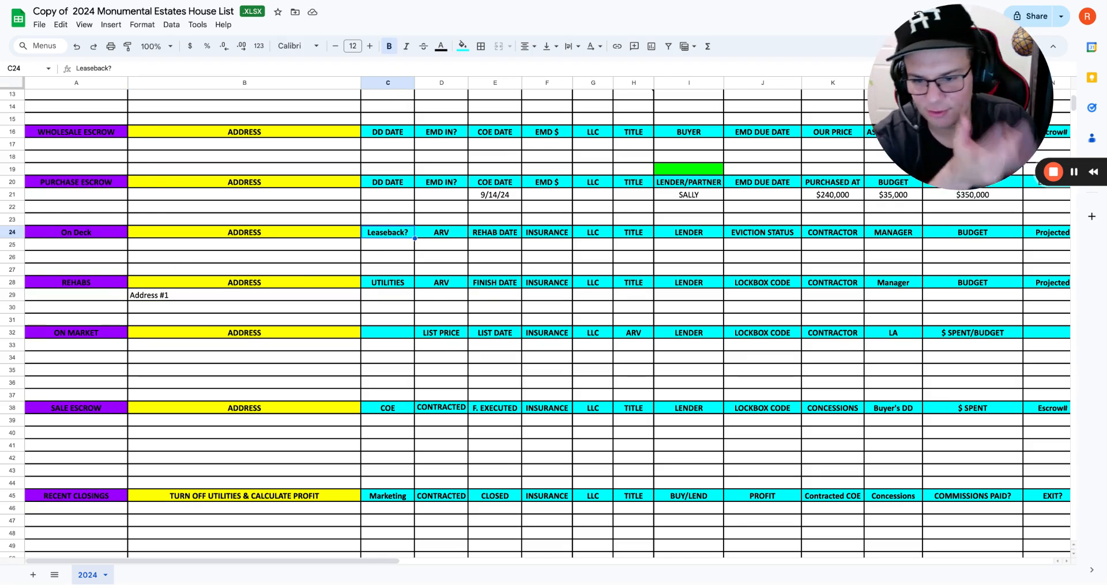
Step: Enter Y under UTILITIES for Address #1 in the Rehabs section
left_click(395, 294)
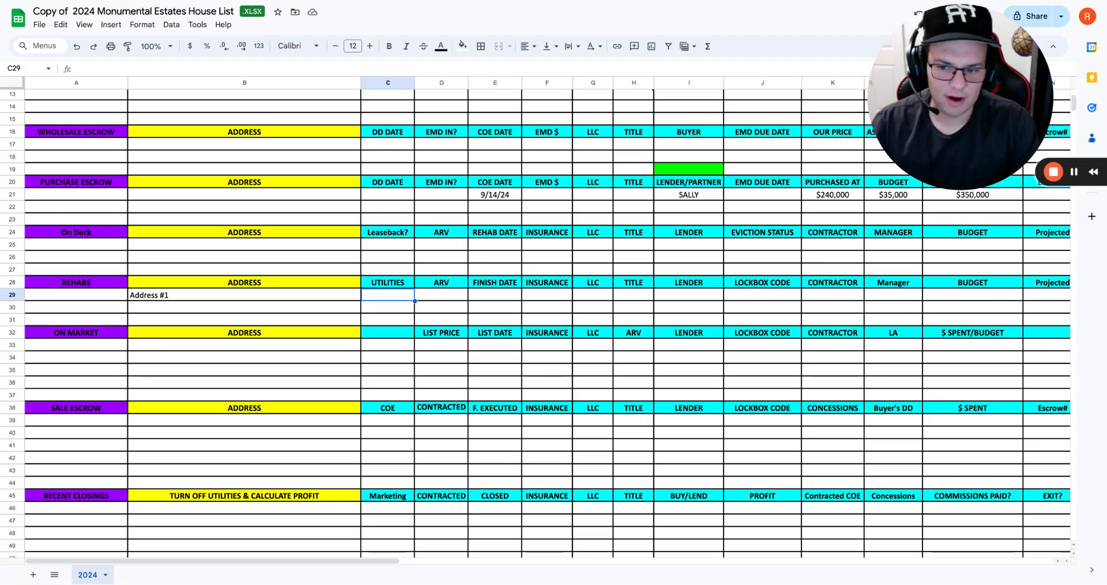
key("Return")
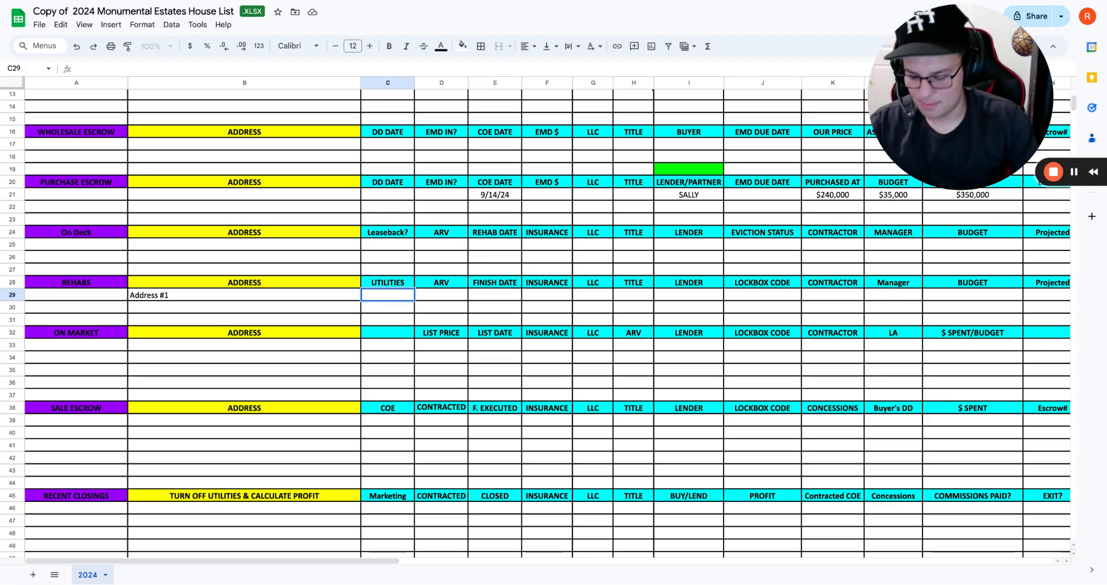
type("Y")
key("Return")
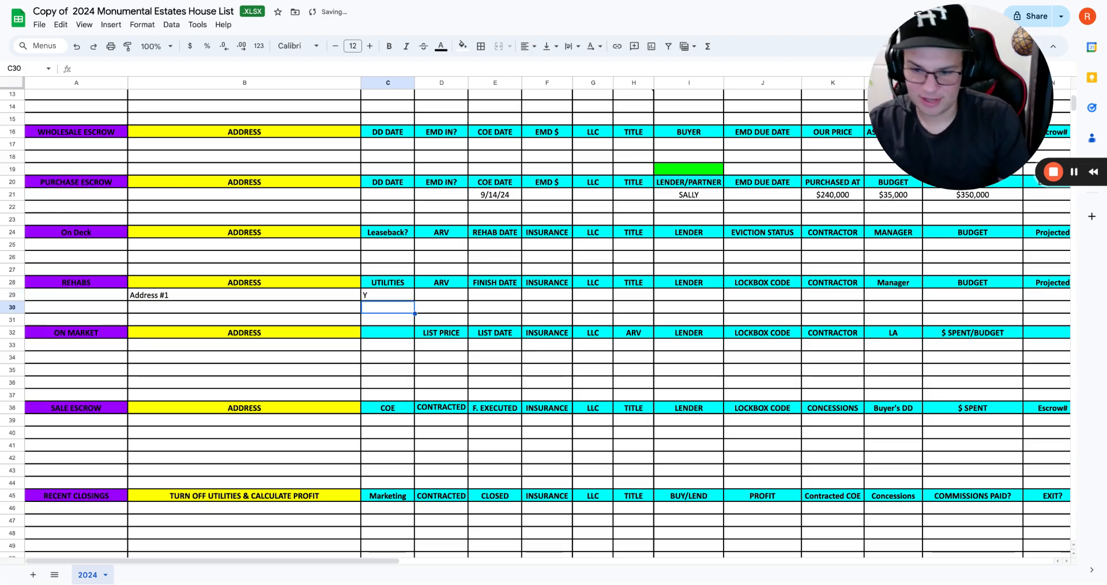
Step: Change the UTILITIES entry for Address #1 in Rehabs to N and center it in the cell
left_click(409, 295)
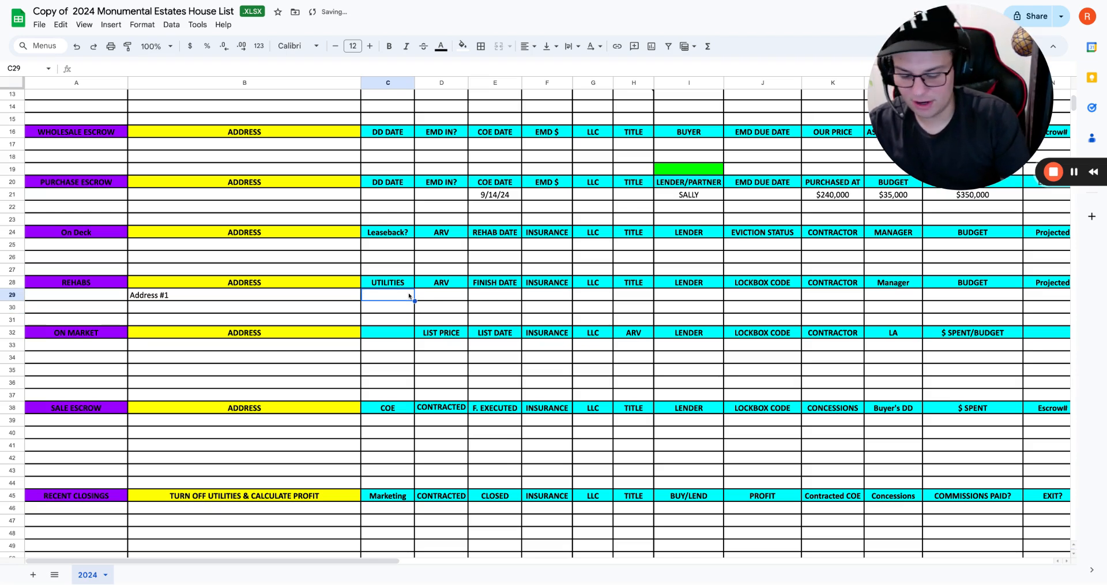
type("N")
key("Return")
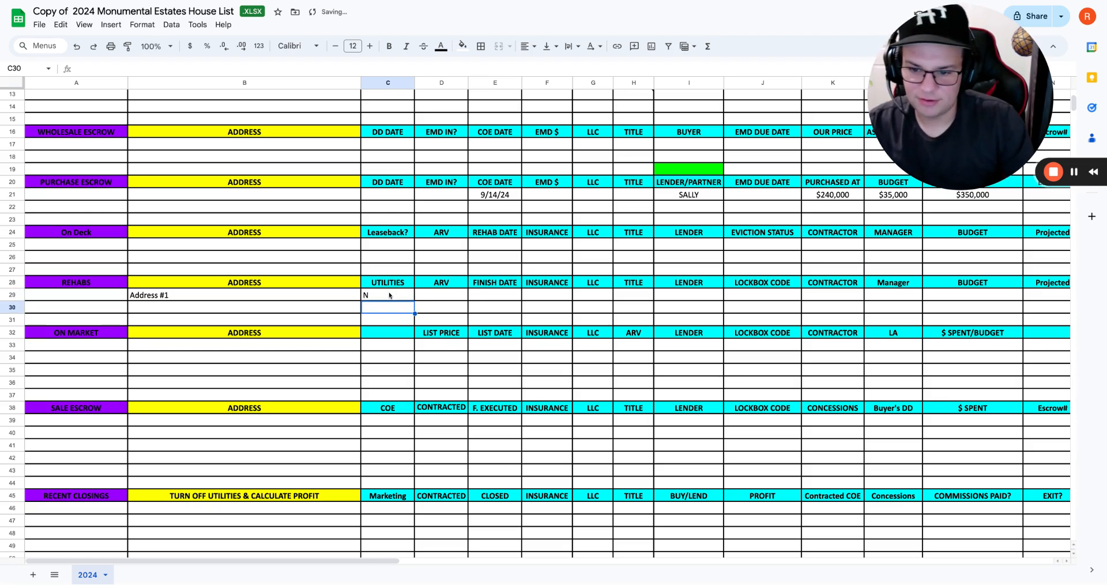
left_click(391, 296)
left_click(526, 46)
left_click(547, 66)
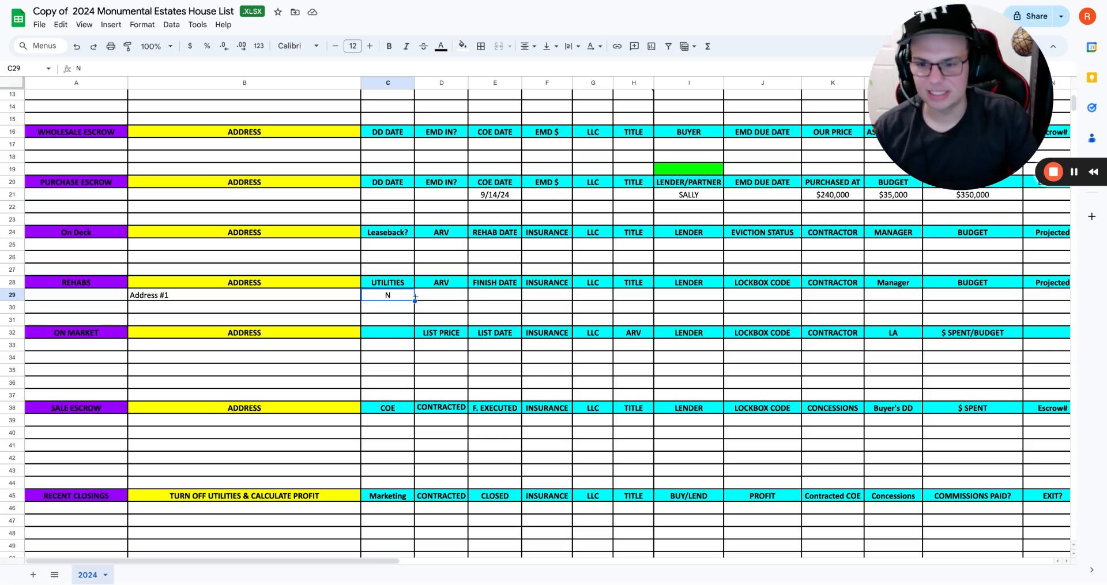
Step: Set the UTILITIES entry for Address #1 in the Rehabs section back to Y
double_click(372, 292)
key("BackSpace")
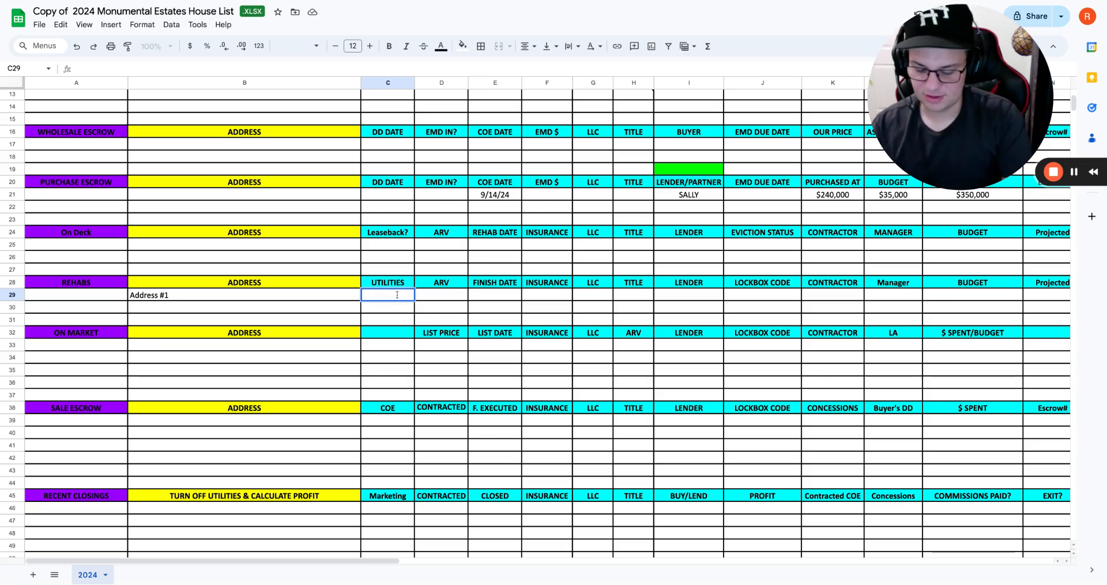
type("Y")
key("Return")
left_click(396, 295)
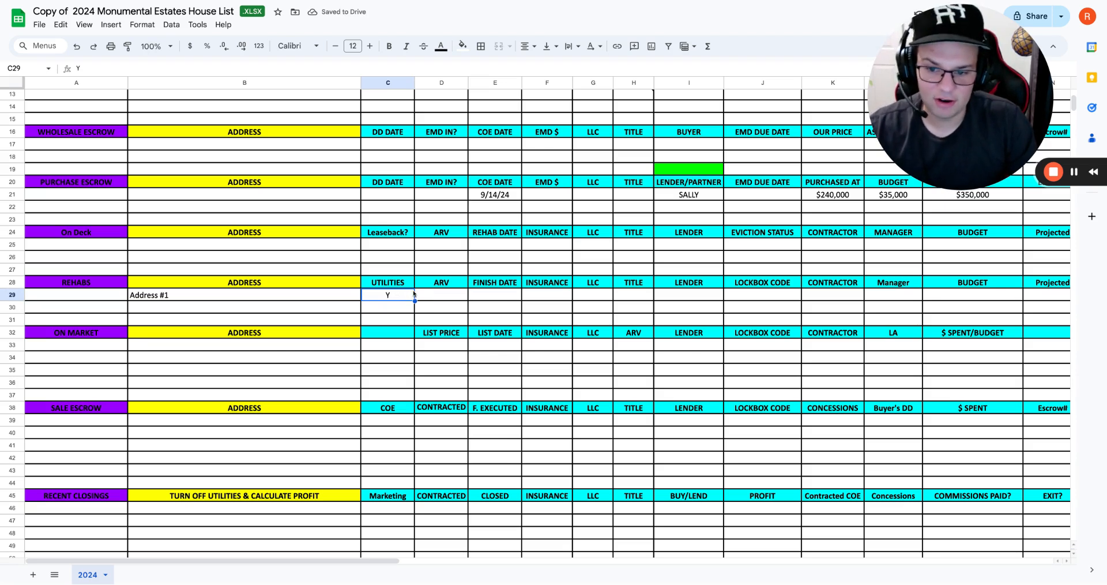
Step: Enter 9/30/24 as the FINISH DATE for Address #1 in the Rehabs section
left_click(449, 293)
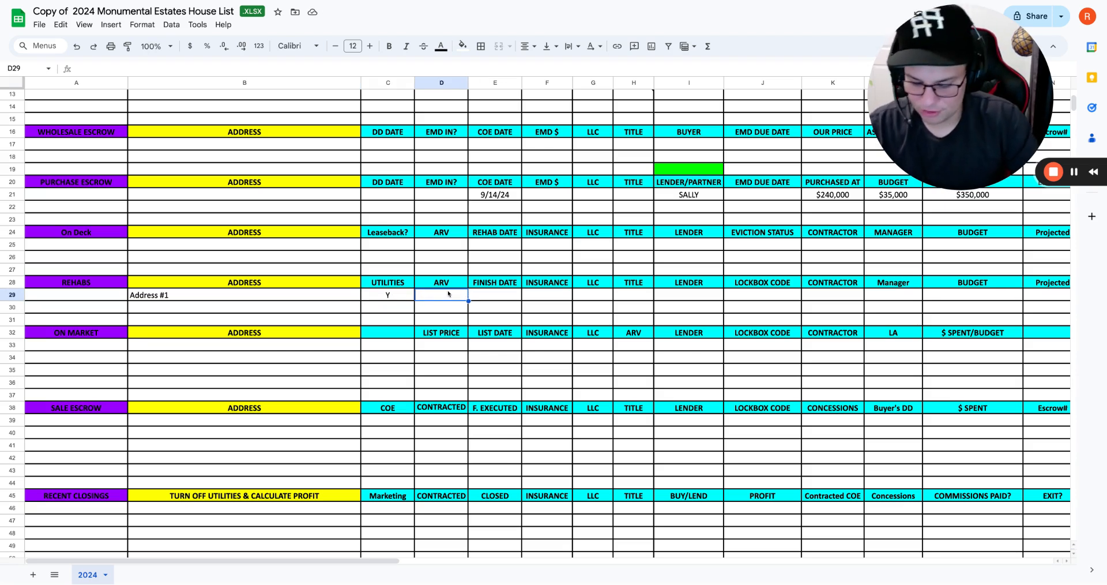
left_click(489, 294)
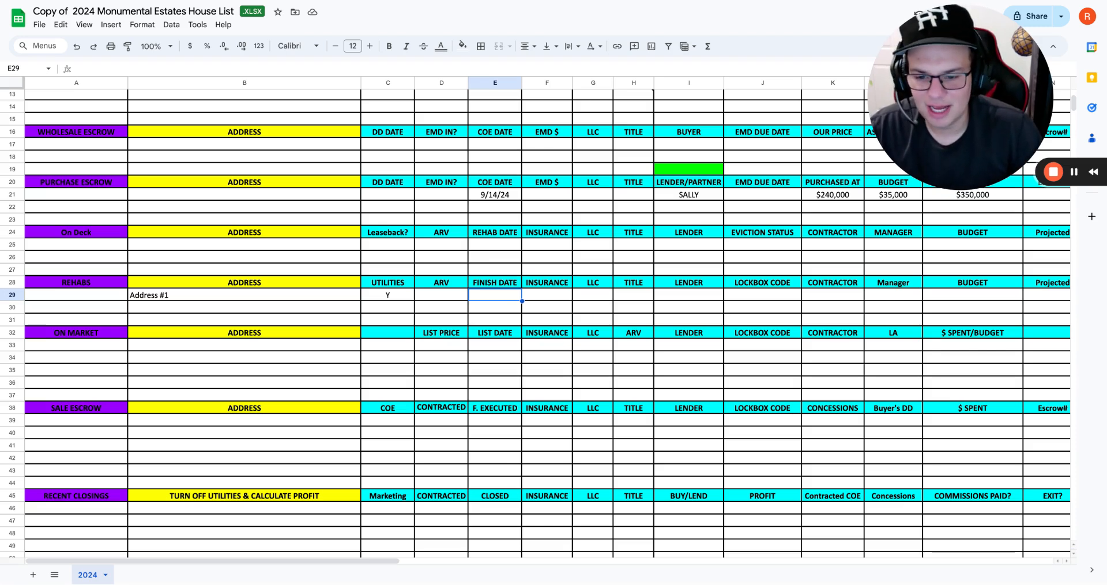
type("30/24")
key("Return")
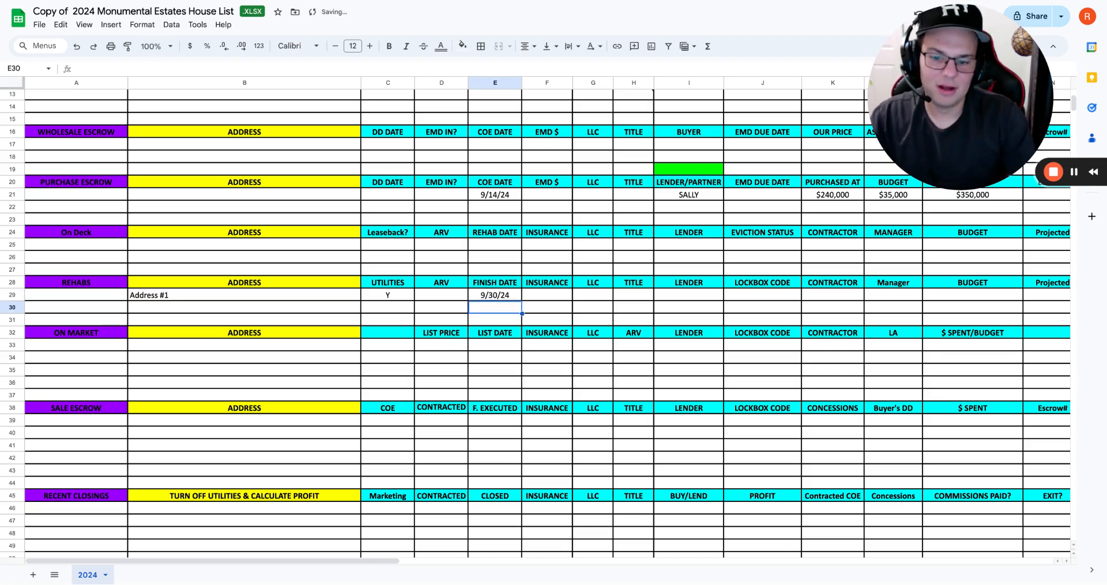
Step: Fill the FINISH DATE cell of Address #1 with green, and replace that fill with red
left_click(499, 298)
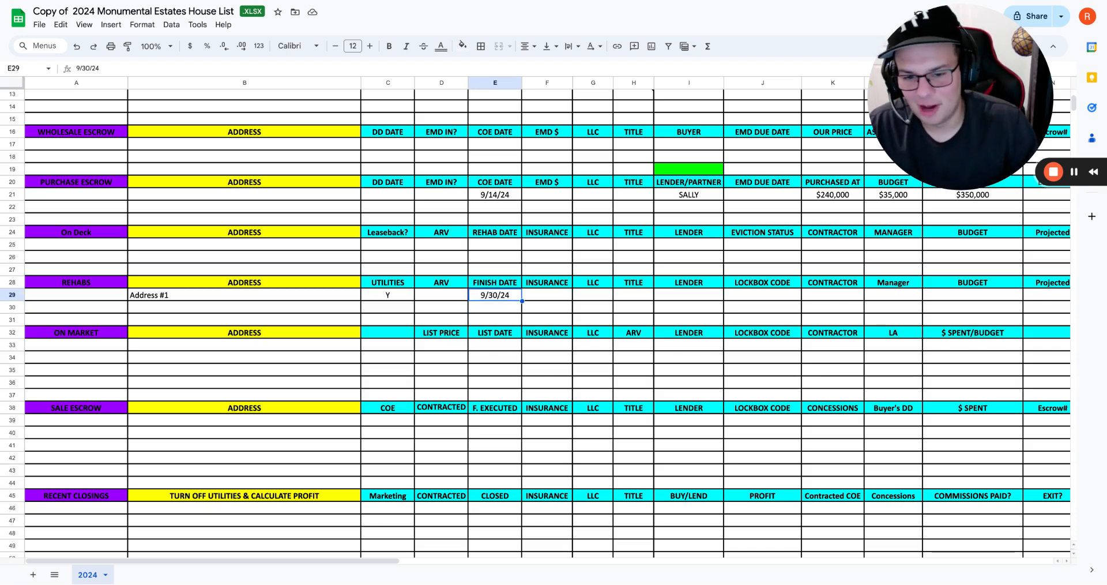
left_click(462, 46)
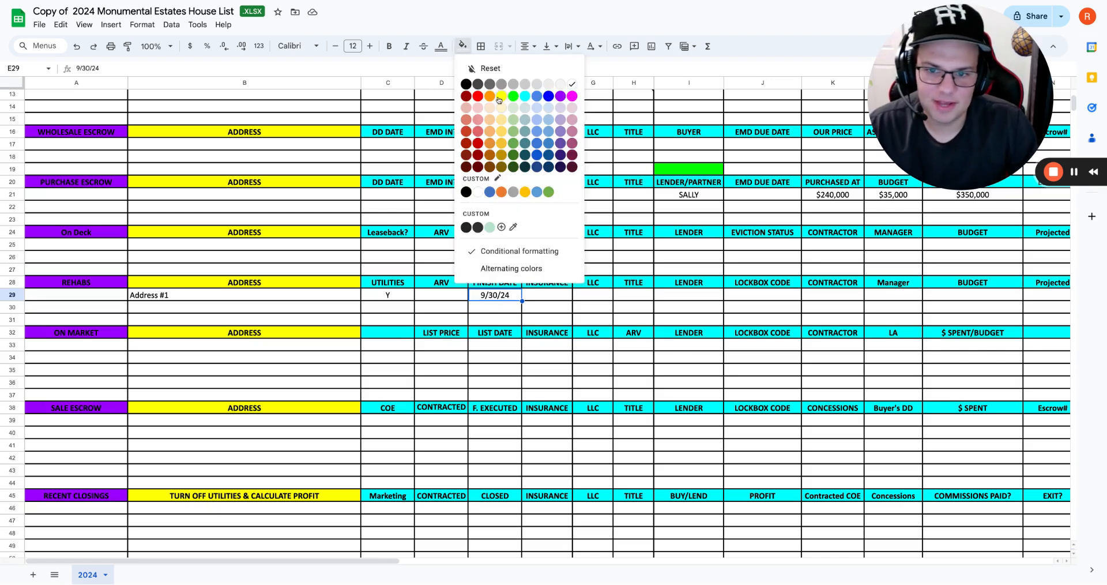
left_click(512, 101)
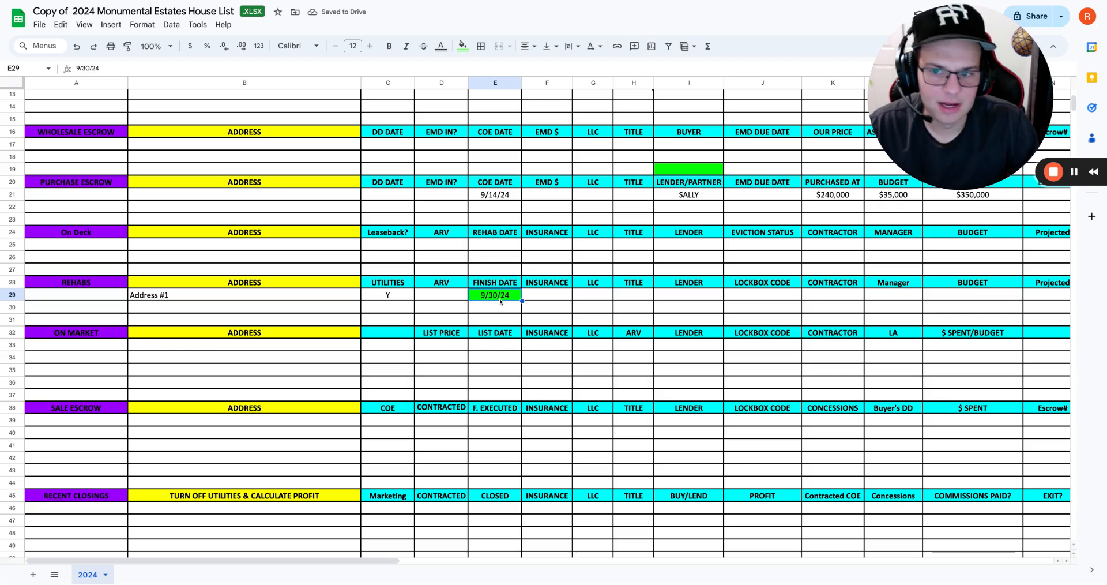
left_click(463, 46)
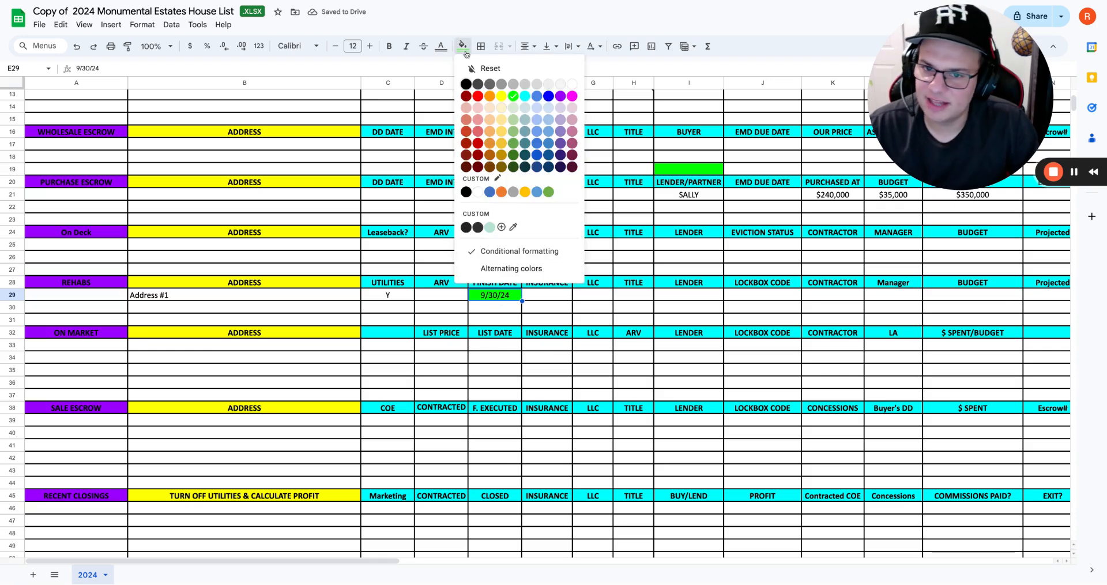
left_click(476, 101)
left_click(540, 307)
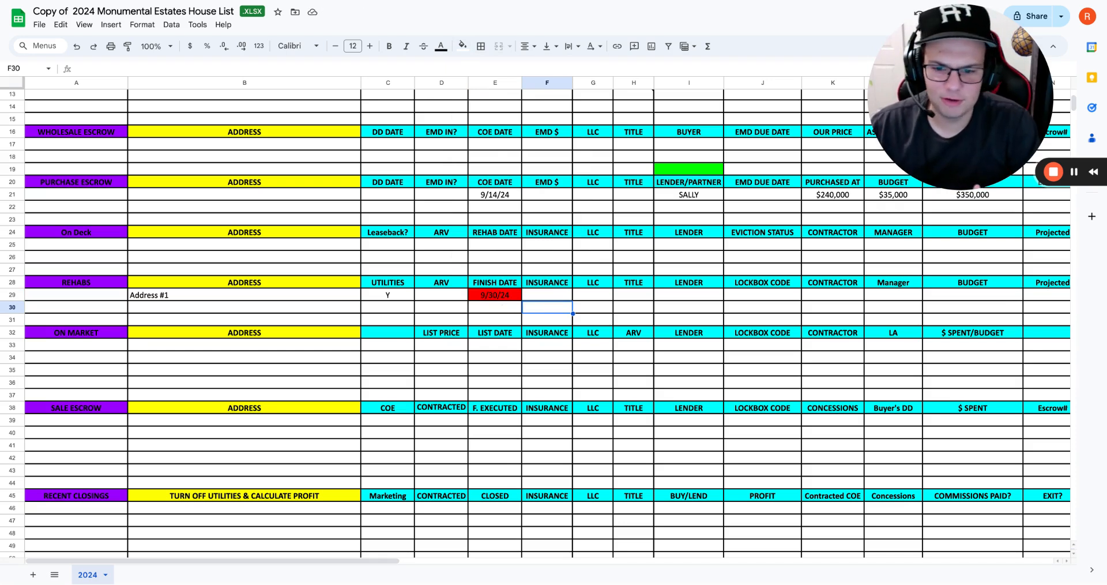
scroll(517, 278, "down", 3)
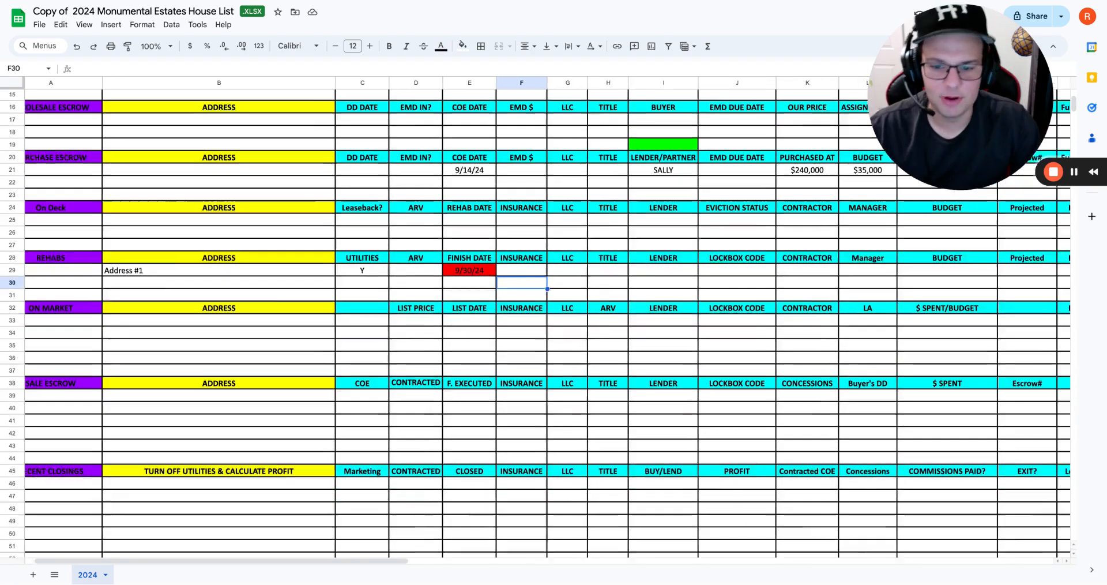
scroll(512, 207, "up", 1)
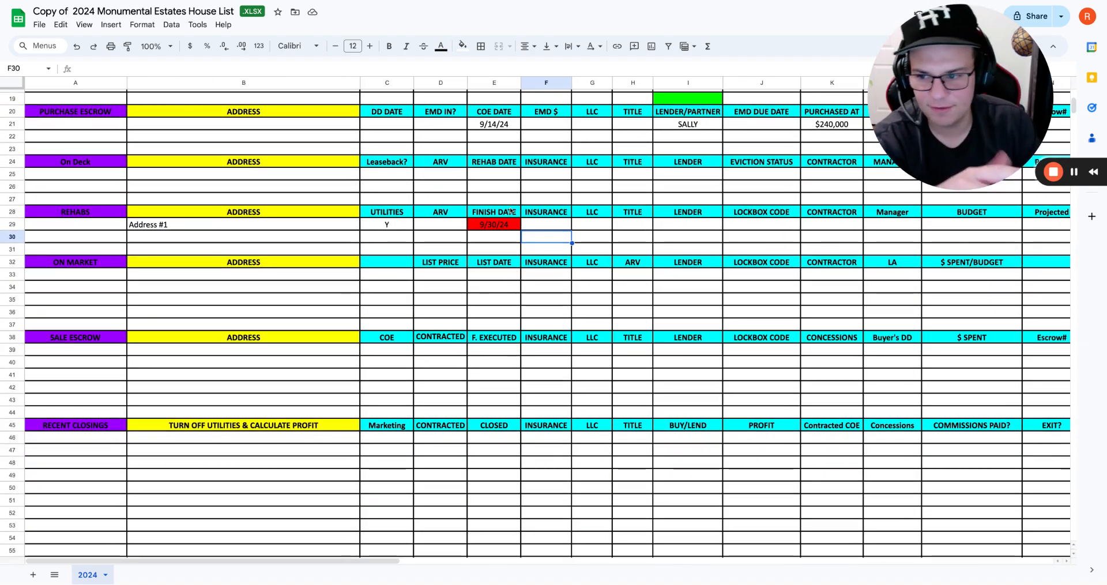
scroll(519, 231, "up", 3)
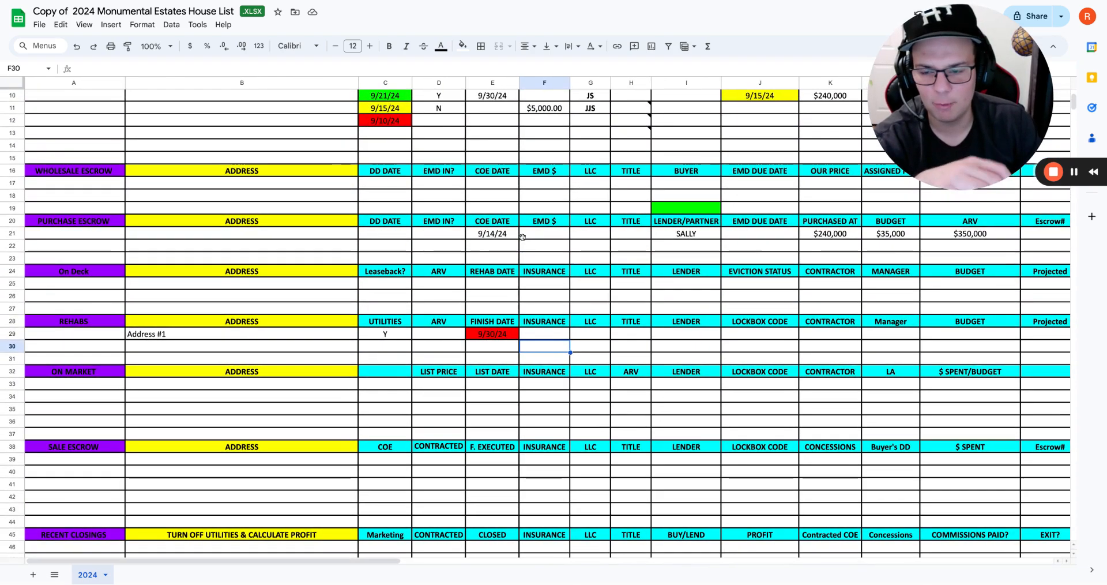
scroll(523, 237, "down", 3)
scroll(523, 239, "down", 1)
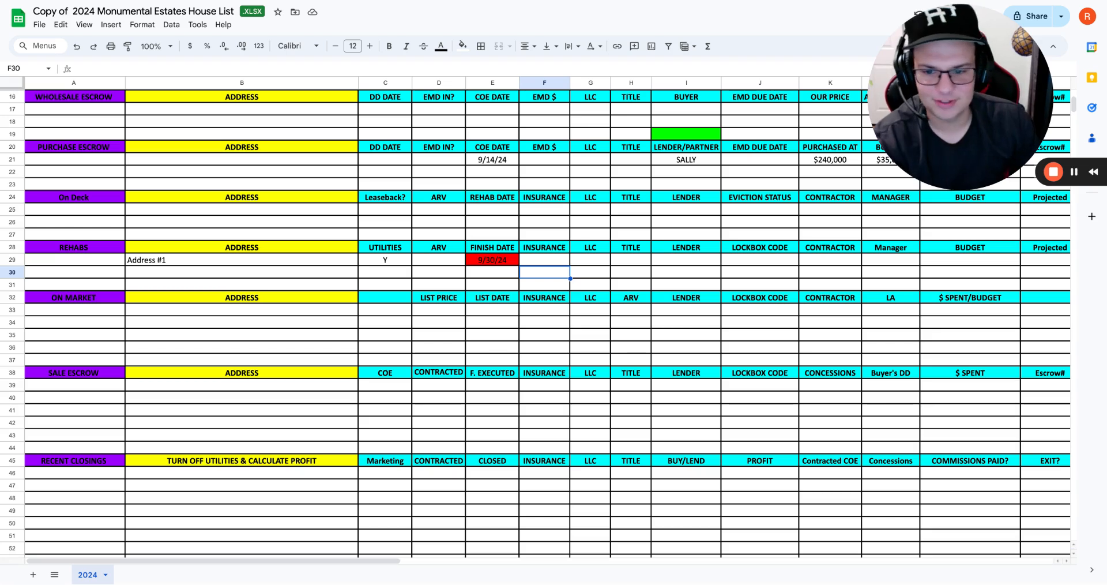
Step: Clear the FINISH DATE for Address #1 in the Rehabs section and reset the cell's fill color
left_click(505, 261)
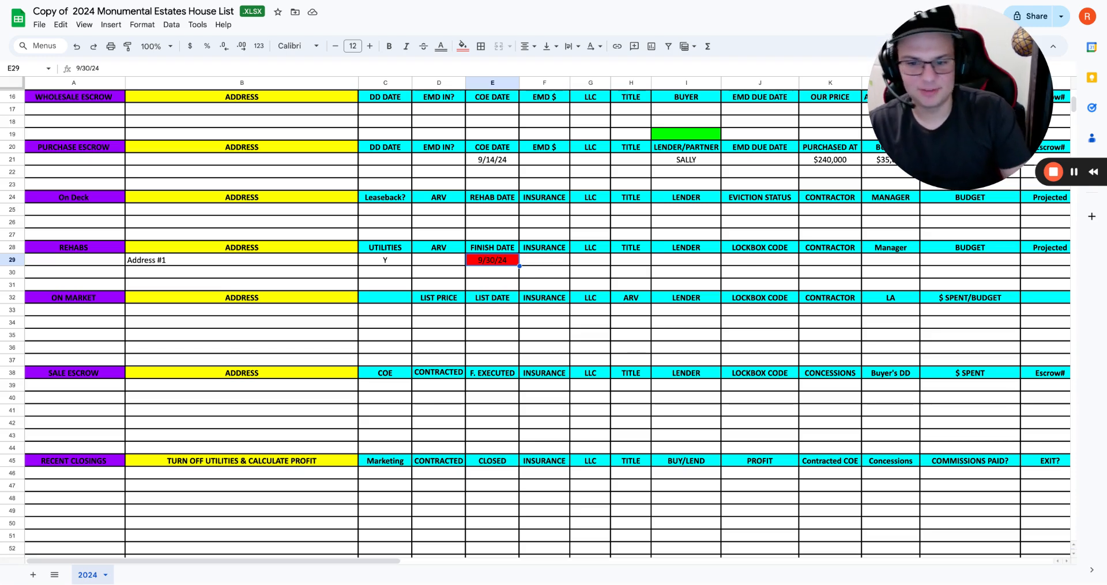
key("Delete")
left_click(463, 46)
left_click(477, 64)
Step: Enter Y under INSURANCE for Address #1 in the Rehabs section
left_click(528, 262)
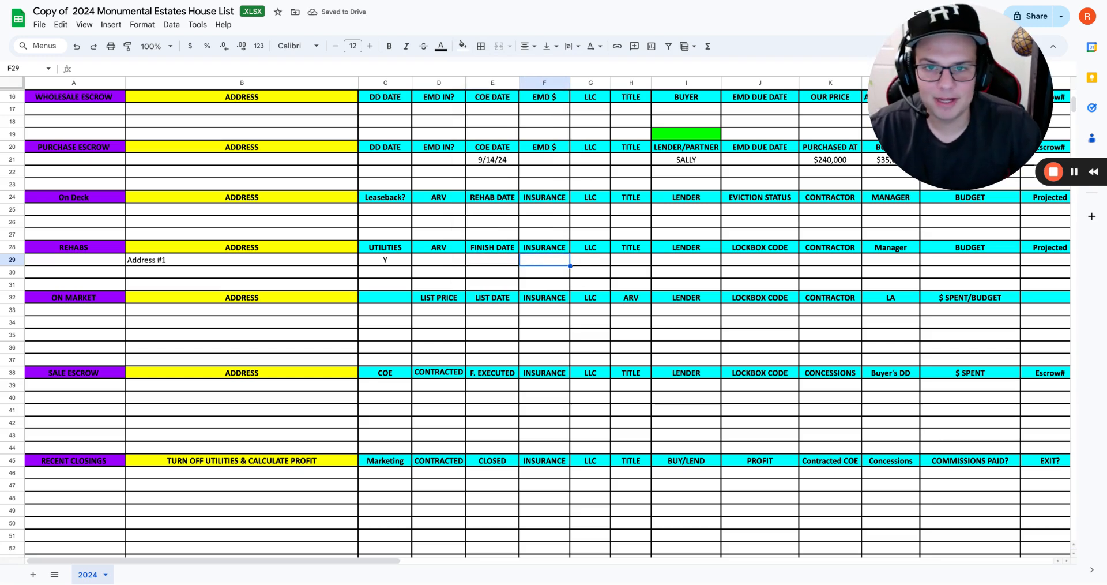
type("Y")
key("Return")
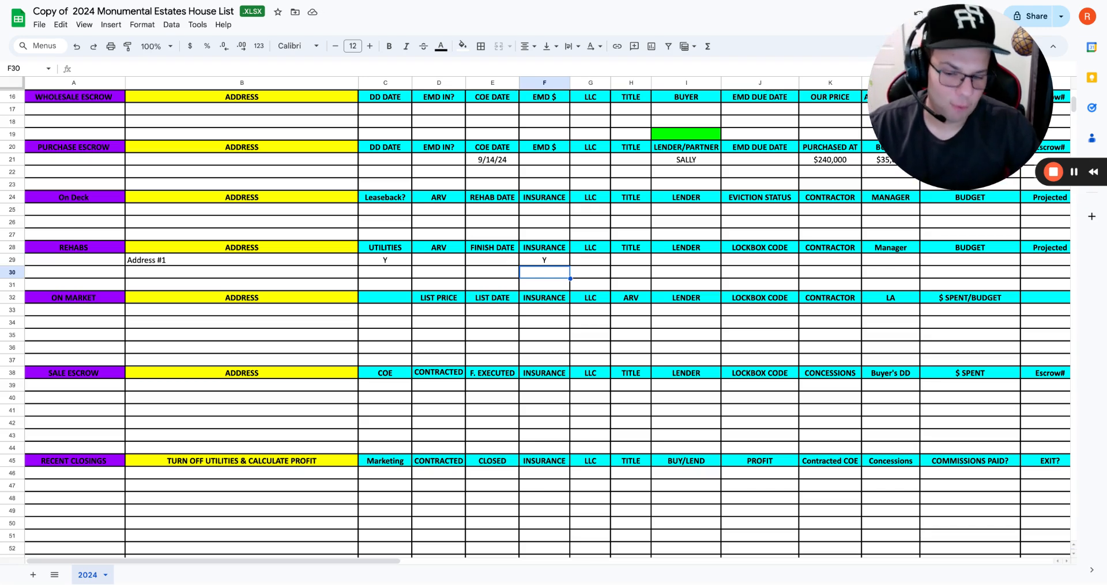
left_click(547, 263)
left_click(546, 252)
left_click(545, 262)
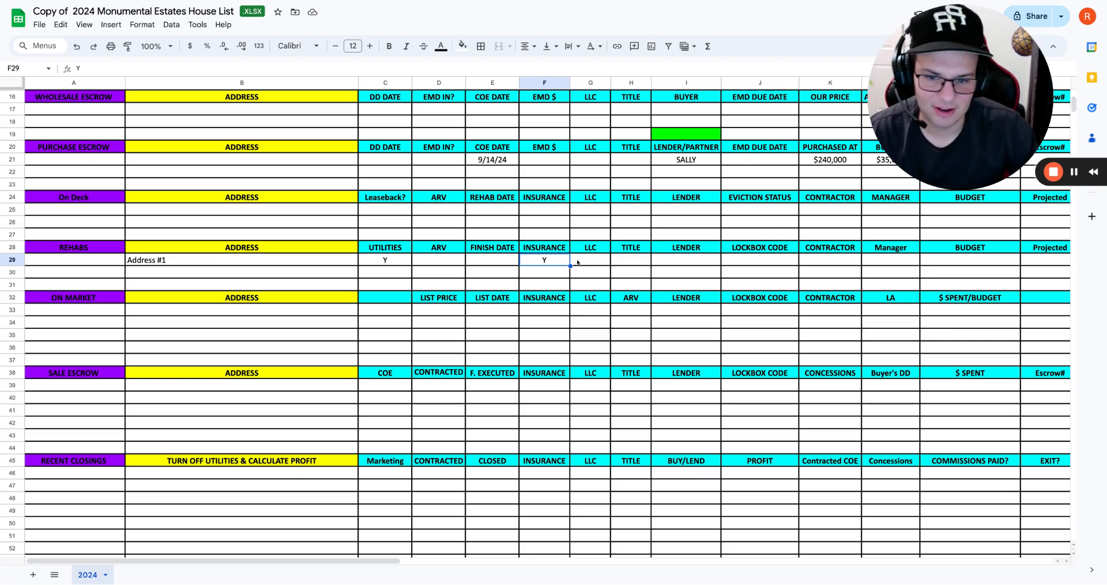
Step: Review the LLC, TITLE, LENDER, LOCKBOX CODE and CONTRACTOR columns of the Rehabs section for Address #1
left_click(590, 264)
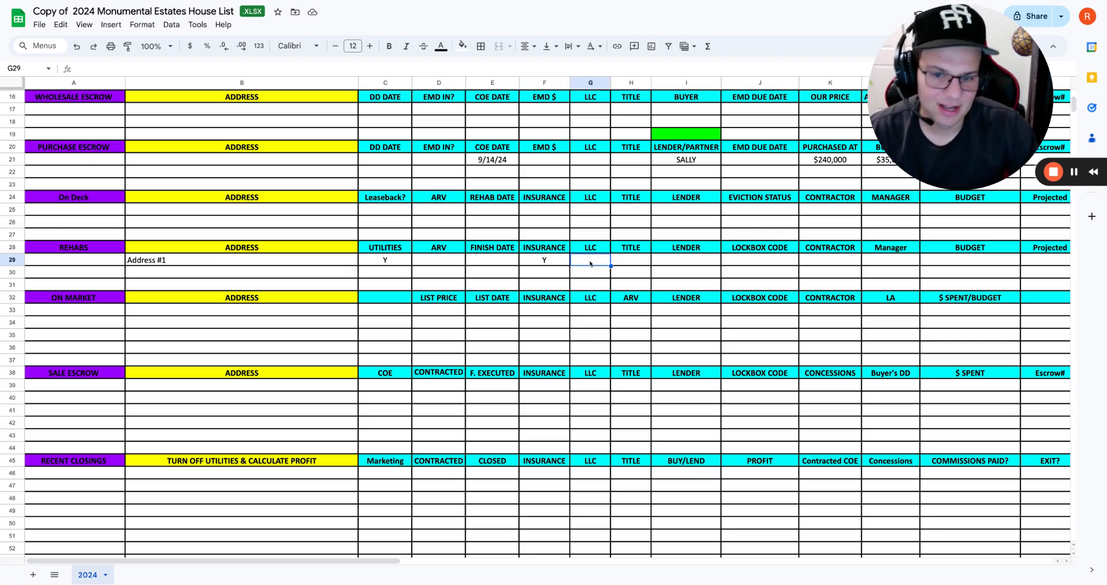
left_click(638, 248)
left_click(683, 248)
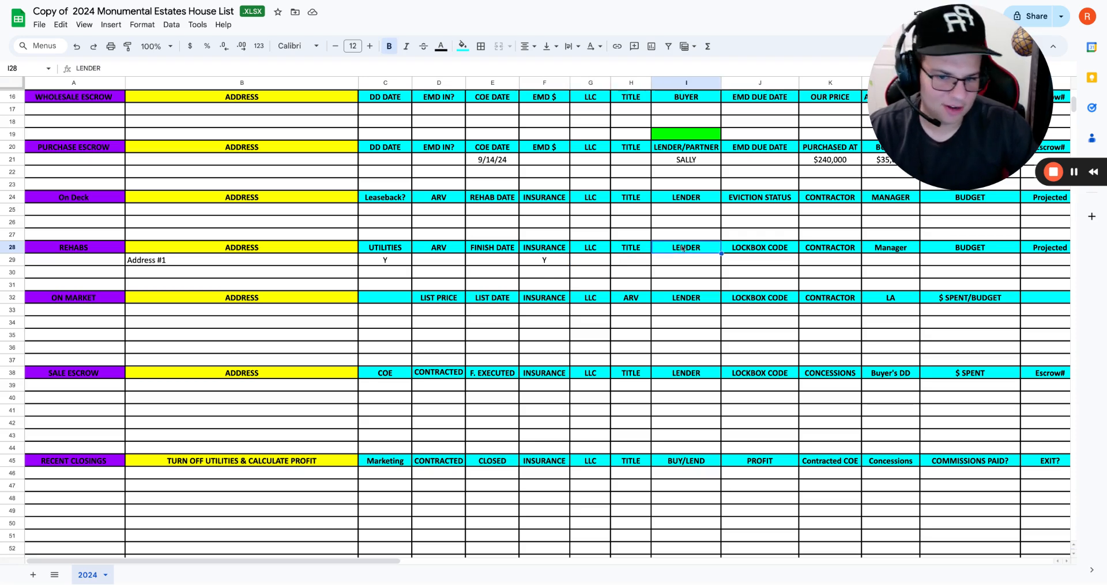
left_click(749, 251)
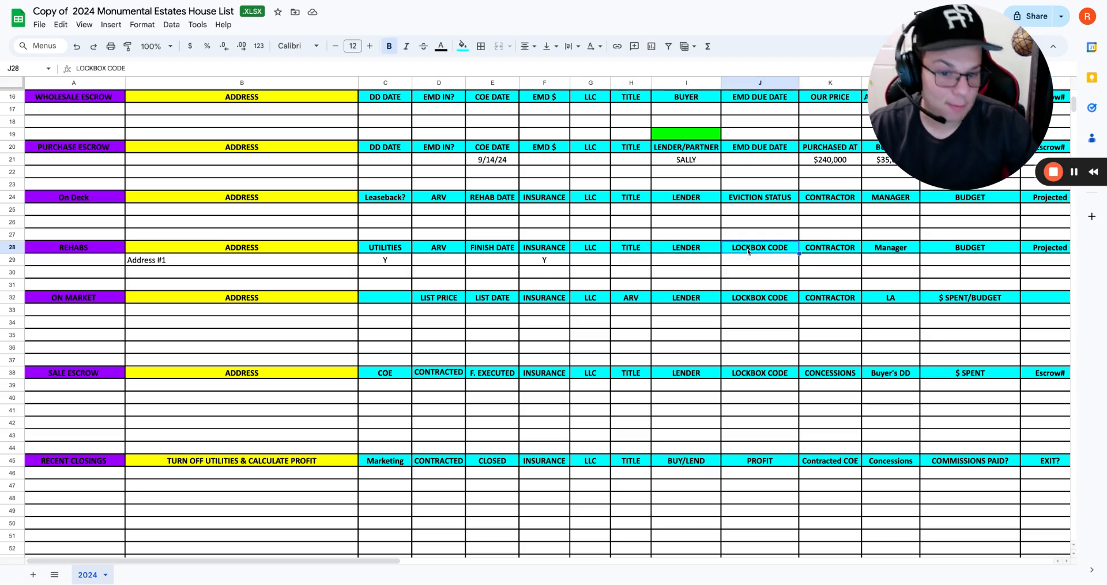
left_click(88, 251)
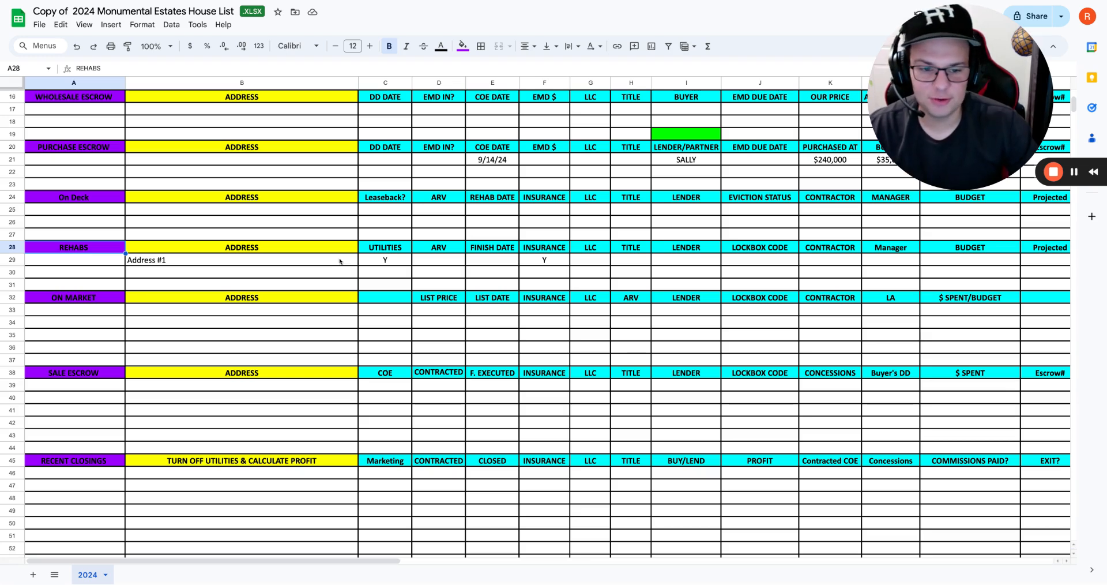
left_click(749, 260)
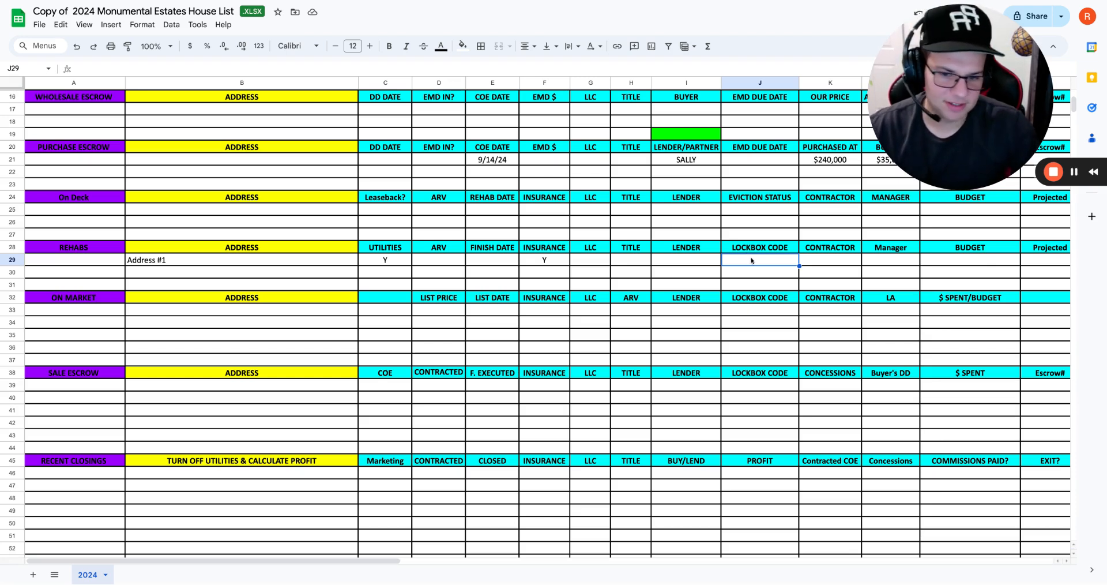
scroll(759, 255, "right", 2)
left_click(698, 249)
left_click(688, 261)
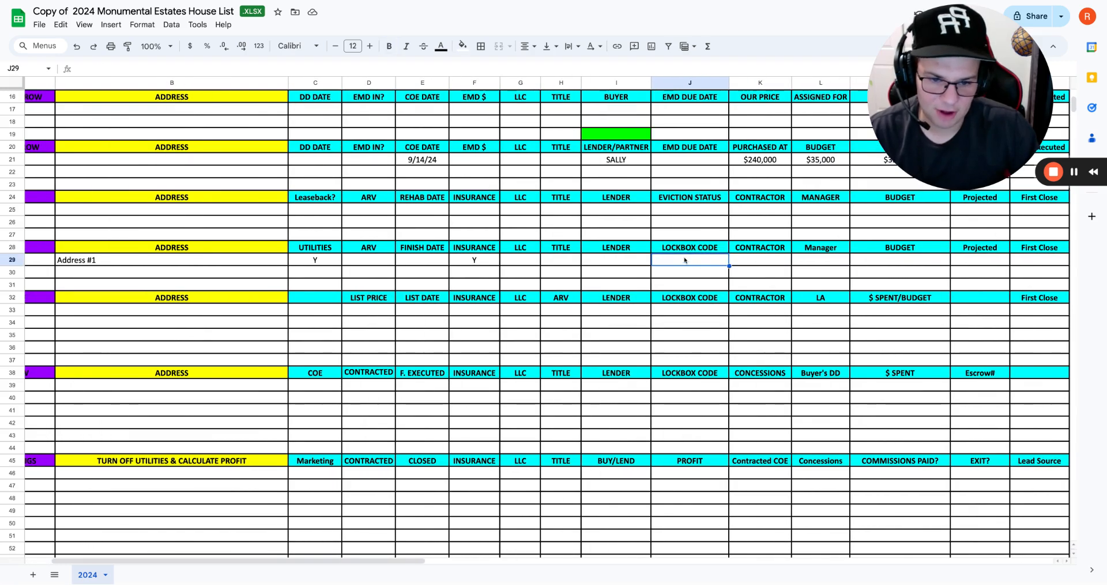
left_click(764, 259)
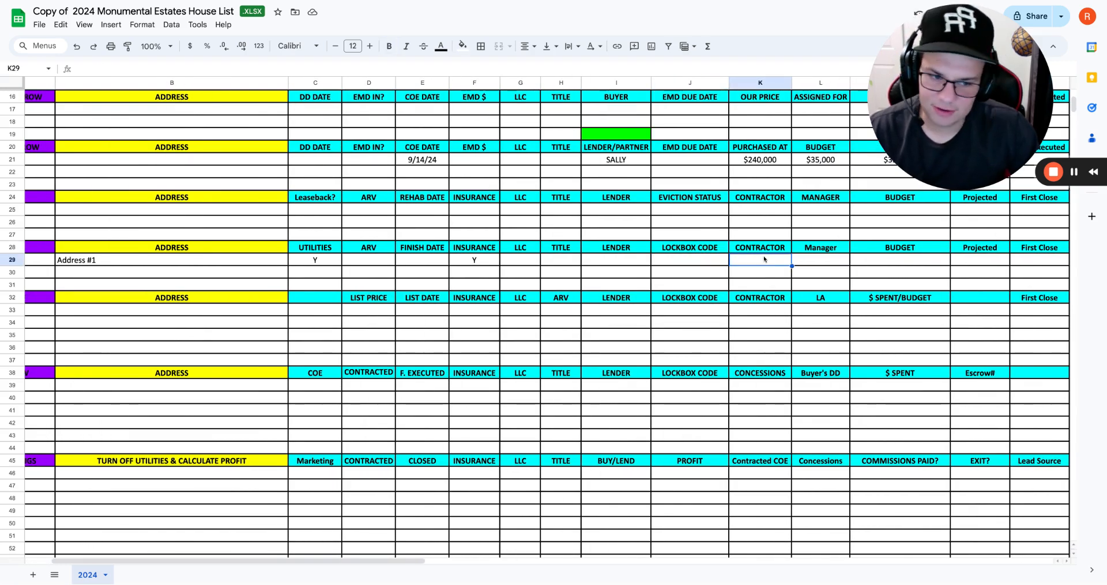
Step: Review the Manager, BUDGET, Projected and First Close columns of the Rehabs section
left_click(814, 248)
scroll(807, 250, "right", 2)
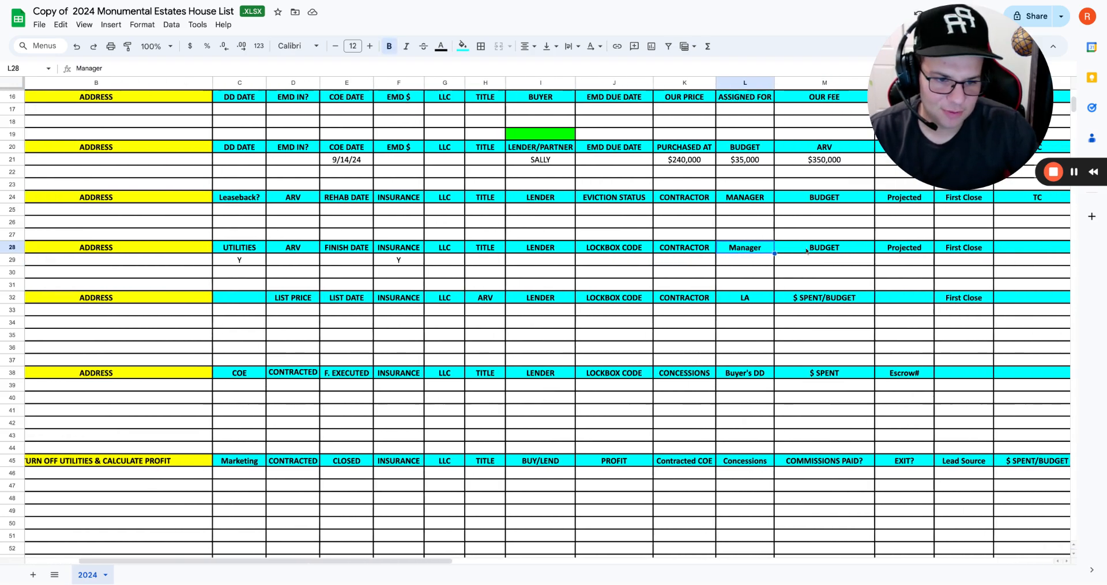
left_click(807, 250)
left_click(891, 251)
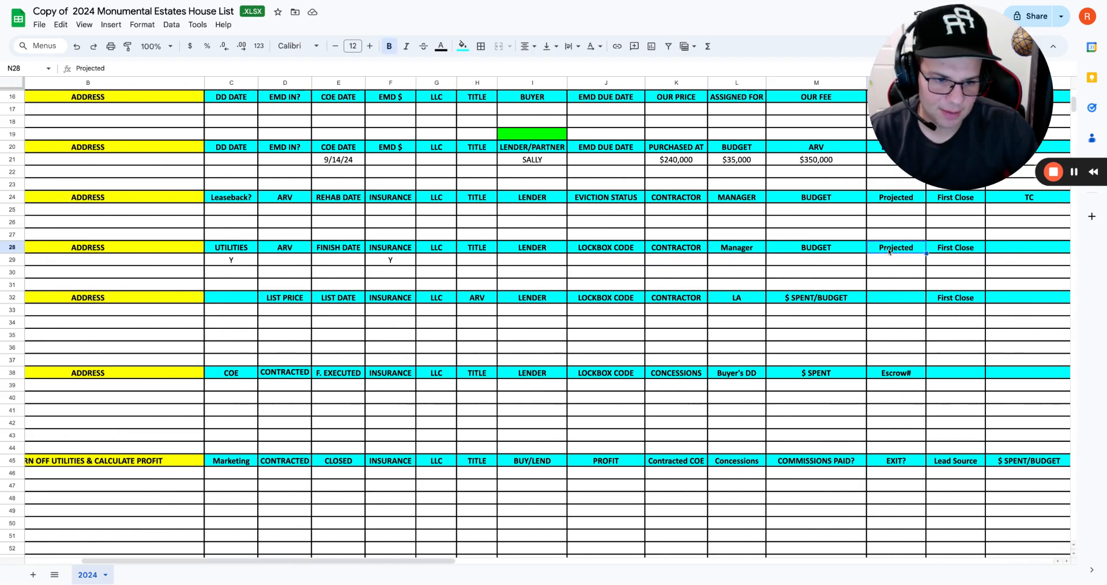
left_click(942, 251)
scroll(942, 251, "right", 3)
left_click(940, 251)
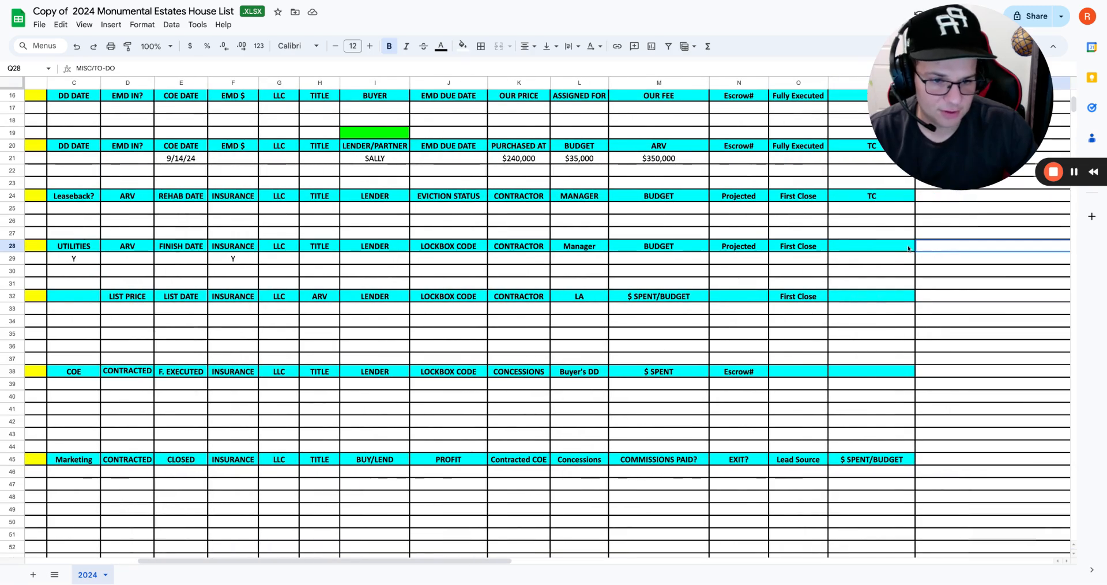
Step: Enter TC as the header of the blank column after First Close in the Rehabs section
double_click(885, 245)
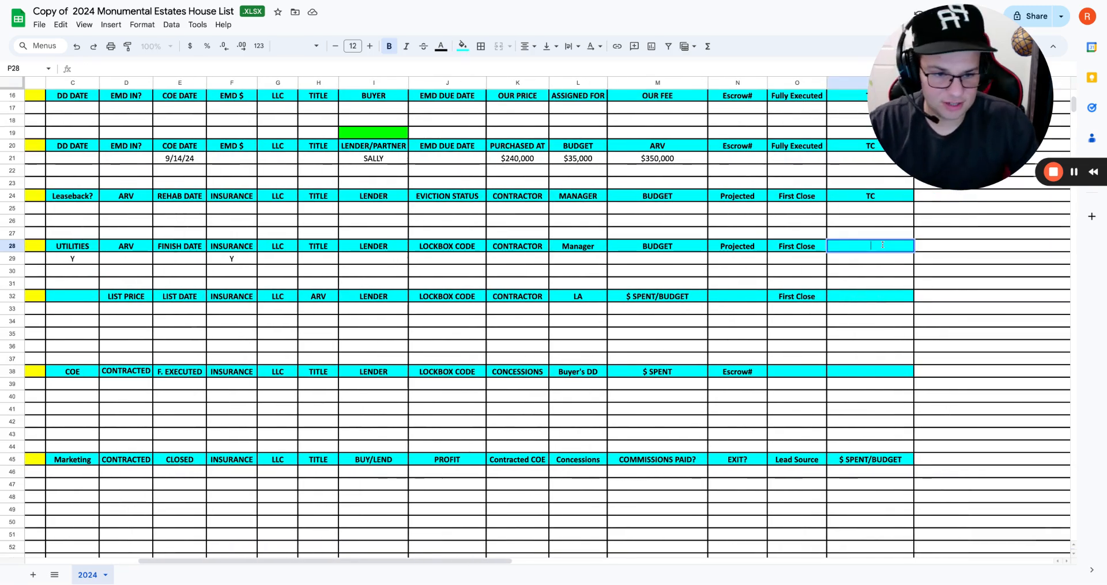
type("TC")
key("Return")
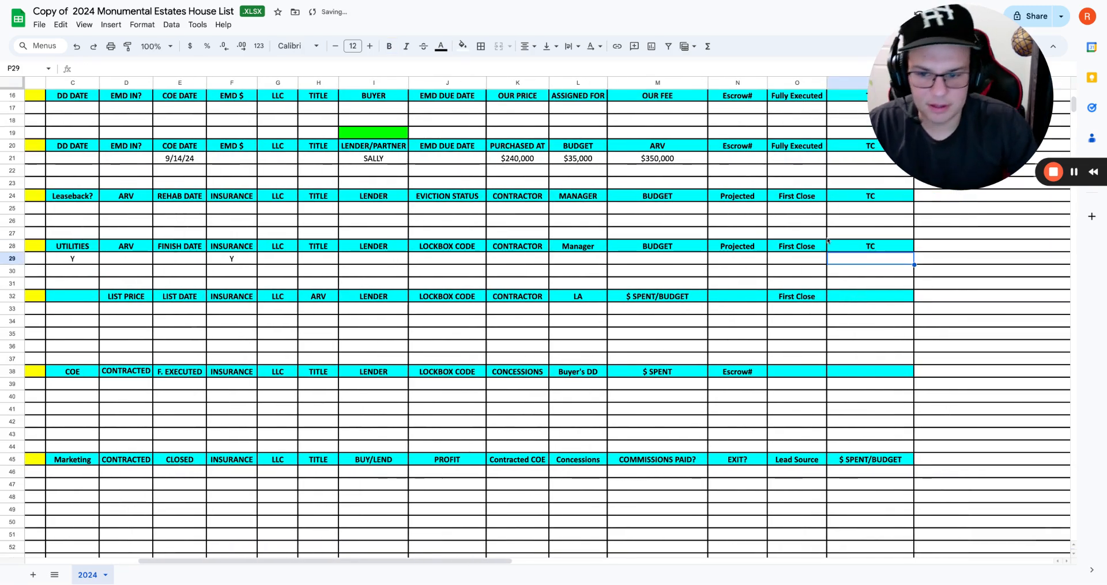
scroll(601, 246, "left", 5)
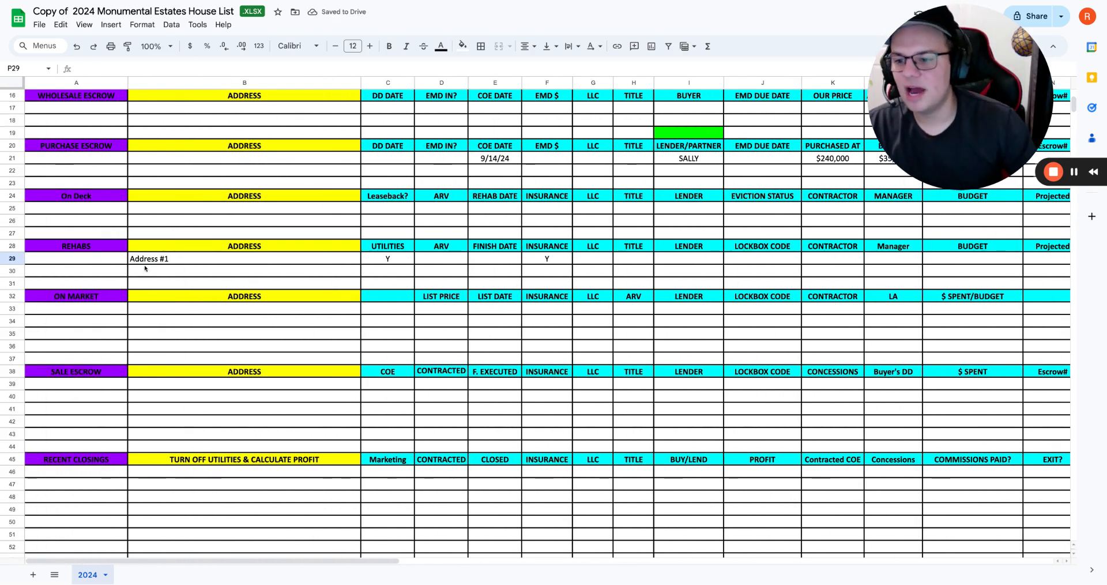
Step: Move Address #1 from the Rehabs section to the first ADDRESS row of the On Market section
left_click(97, 246)
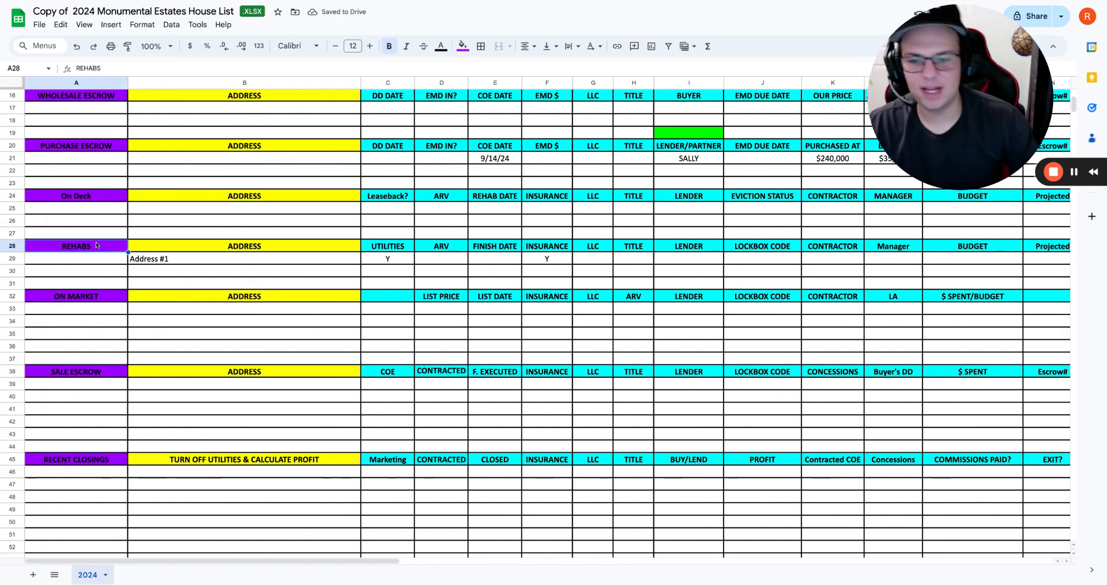
double_click(176, 259)
left_click_drag(177, 259, 112, 256)
key("ctrl+c")
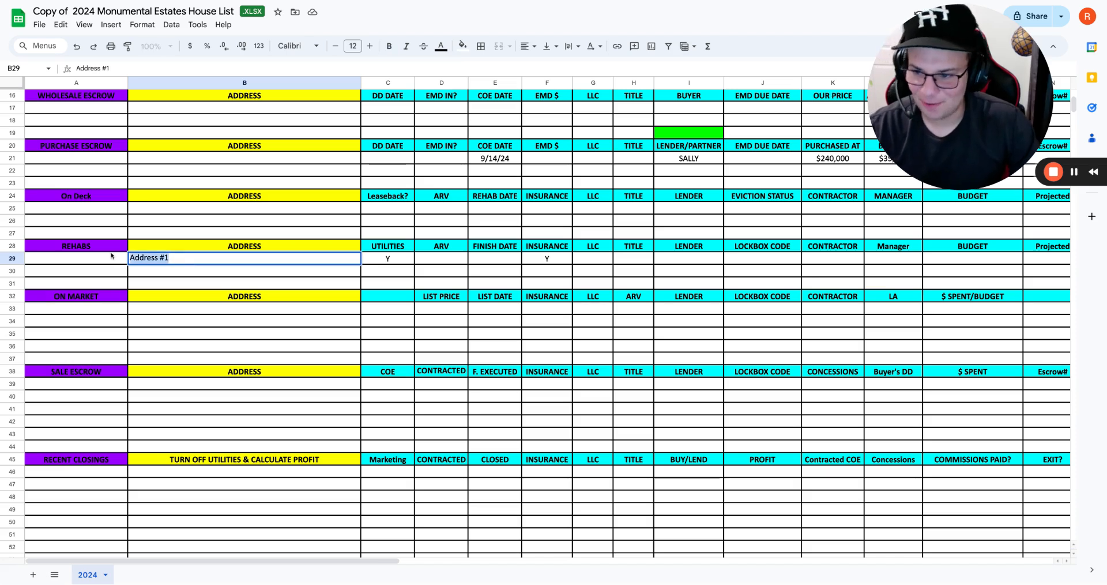
key("BackSpace")
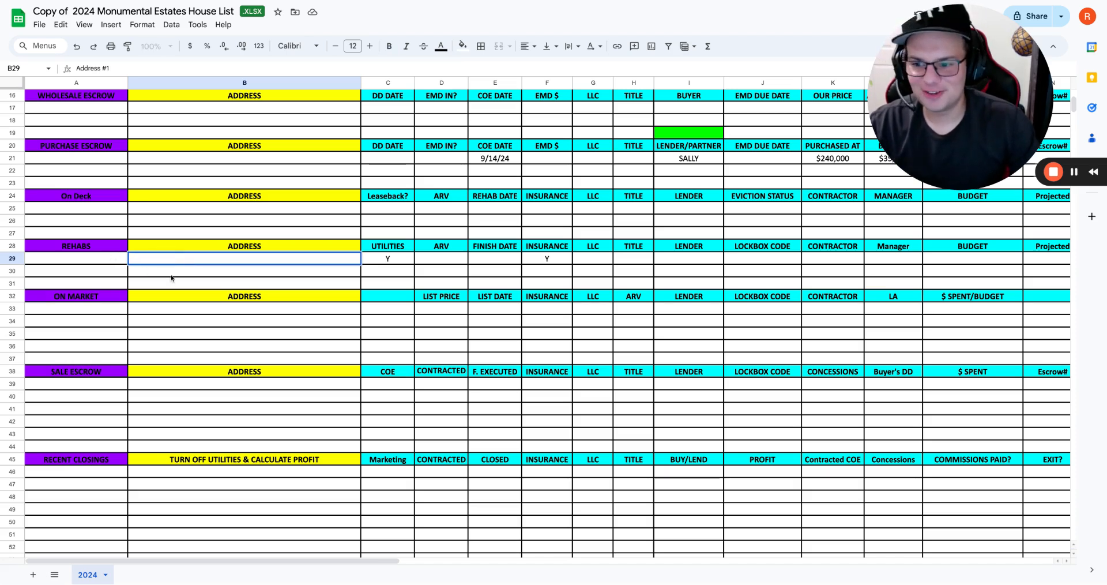
left_click(180, 308)
key("ctrl+v")
key("Return")
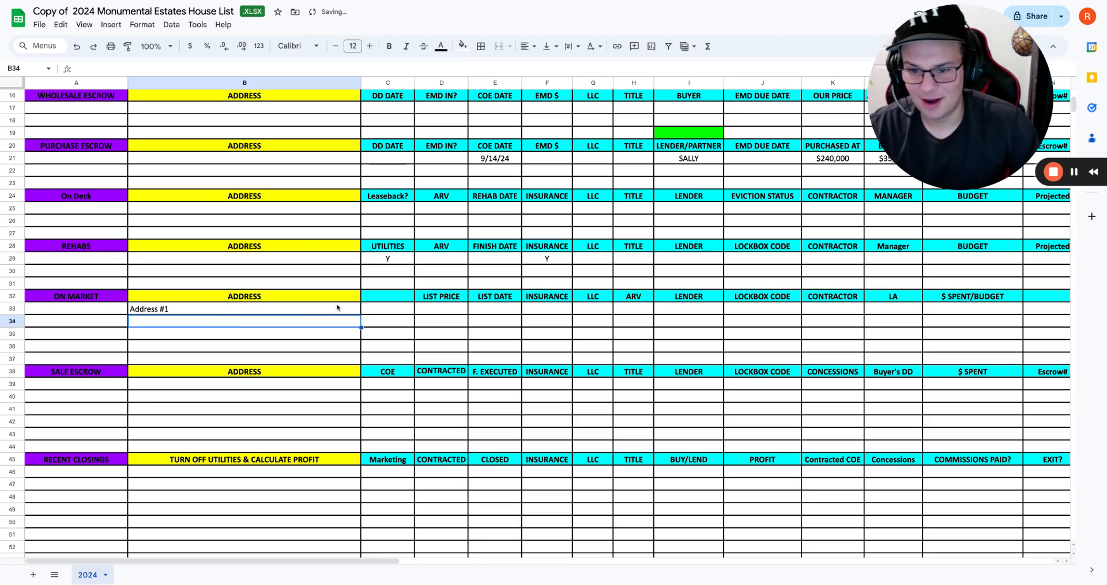
Step: Enter UTILITES as the blank column header before LIST PRICE in the On Market section
left_click(390, 296)
type("UTILITES")
key("Return")
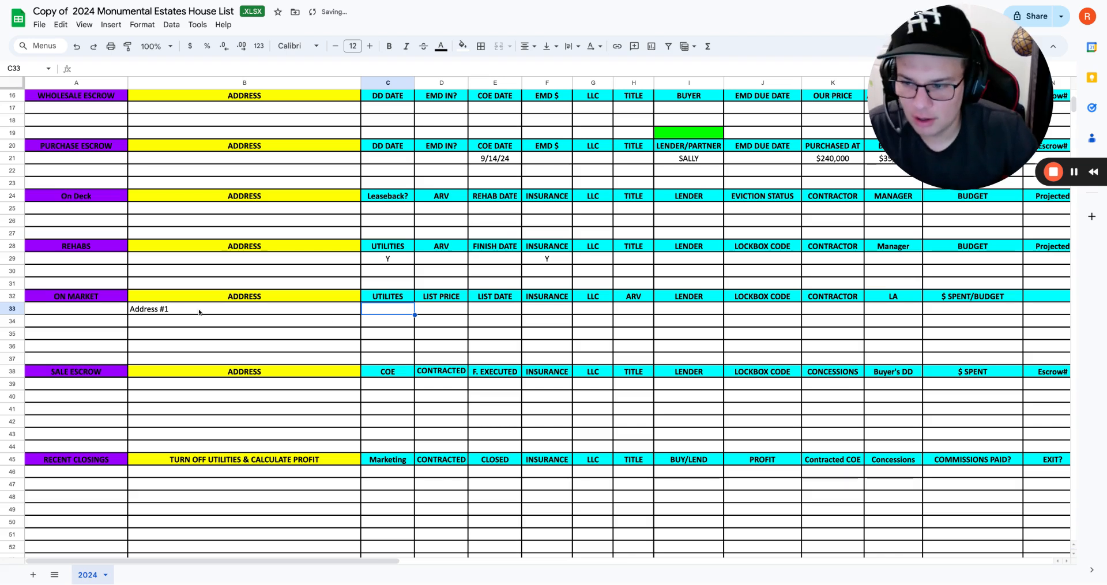
Step: Review the On Market columns for Address #1, from UTILITES across to $ SPENT/BUDGET
left_click(134, 309)
left_click(97, 299)
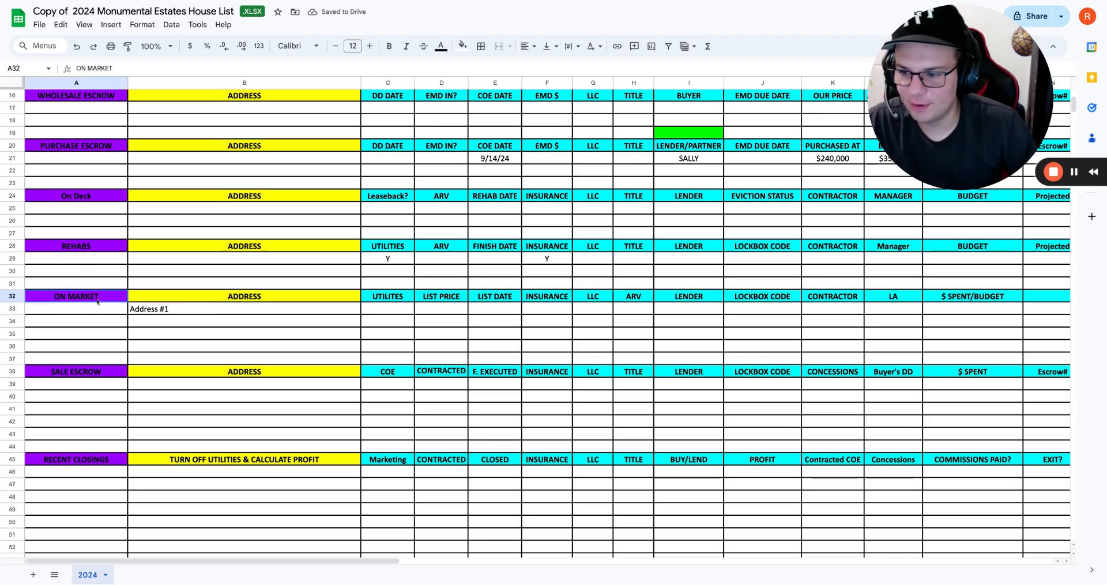
left_click(158, 314)
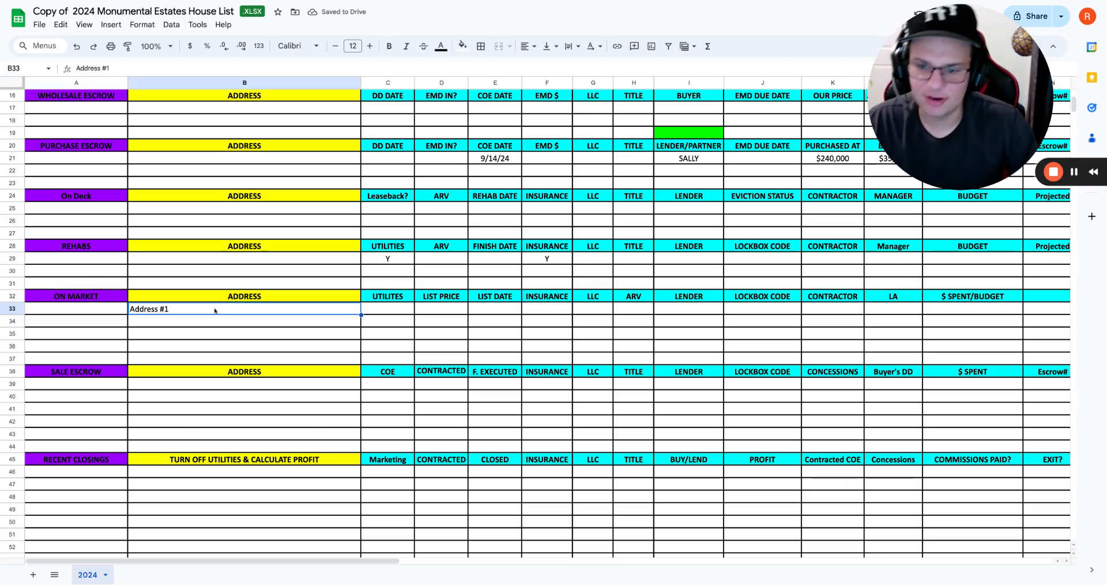
left_click(392, 312)
left_click_drag(393, 312, 833, 311)
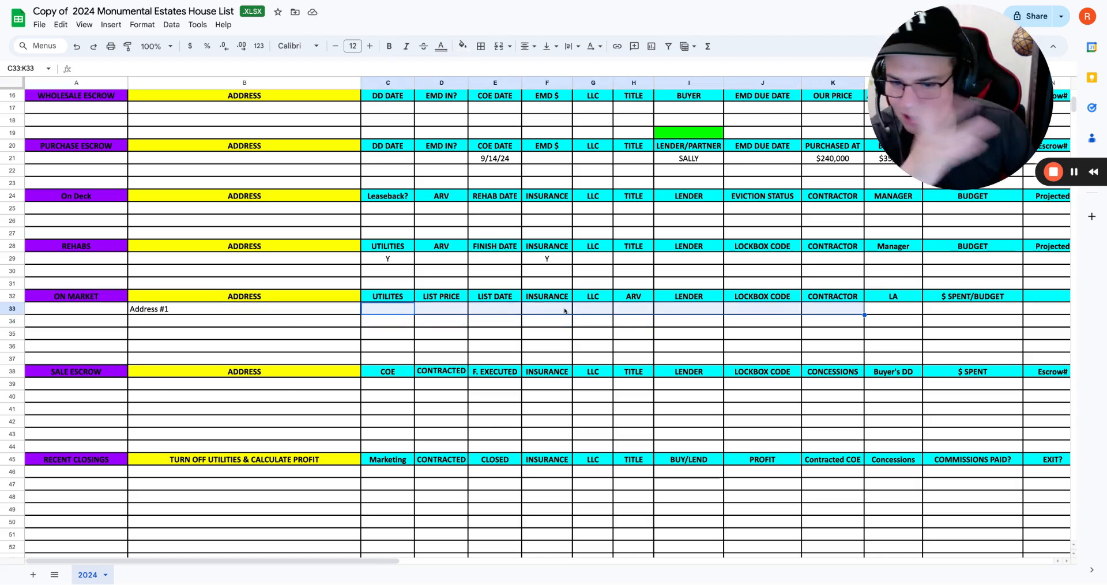
left_click_drag(398, 296, 883, 299)
scroll(813, 313, "right", 2)
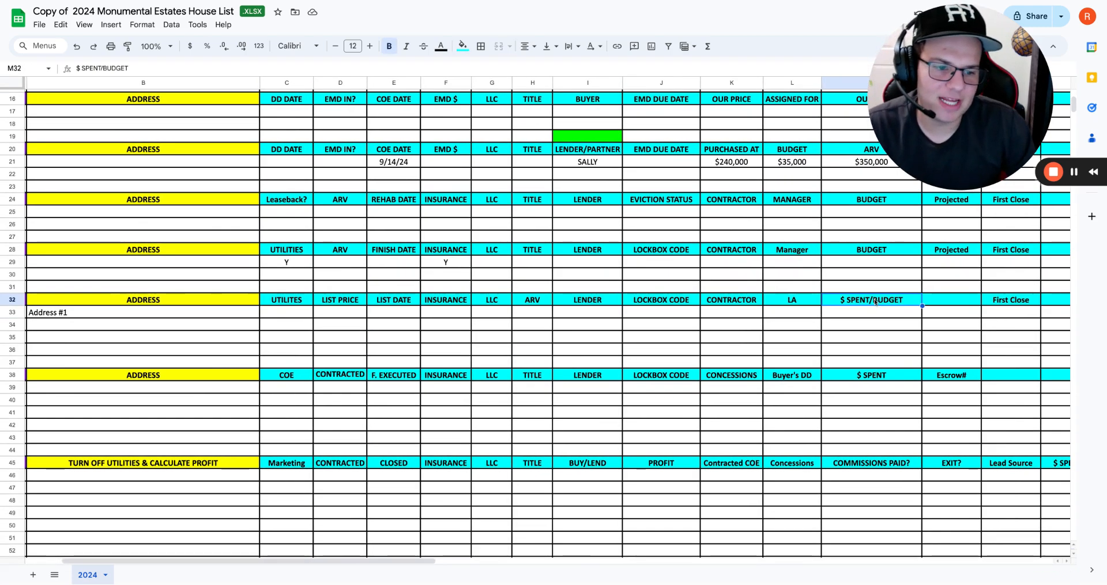
left_click(878, 299)
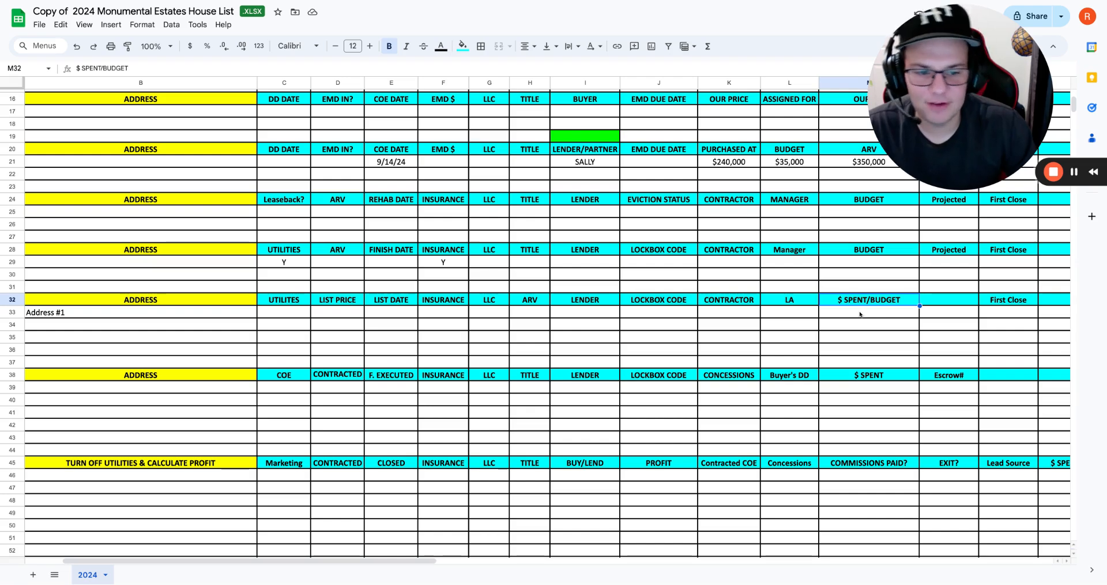
scroll(860, 315, "down", 1)
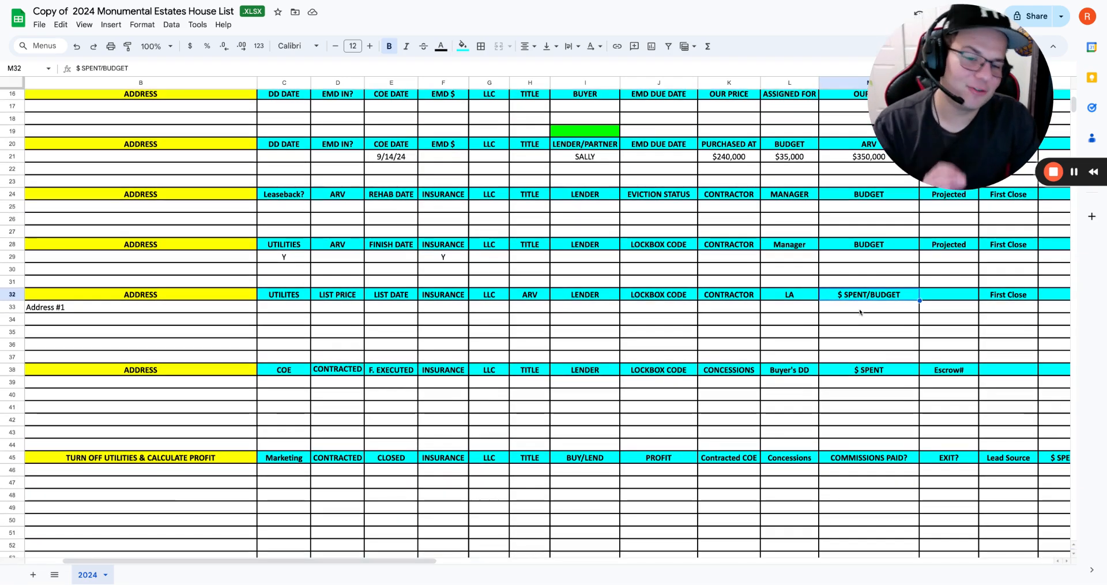
scroll(859, 312, "down", 1)
scroll(859, 312, "right", 1)
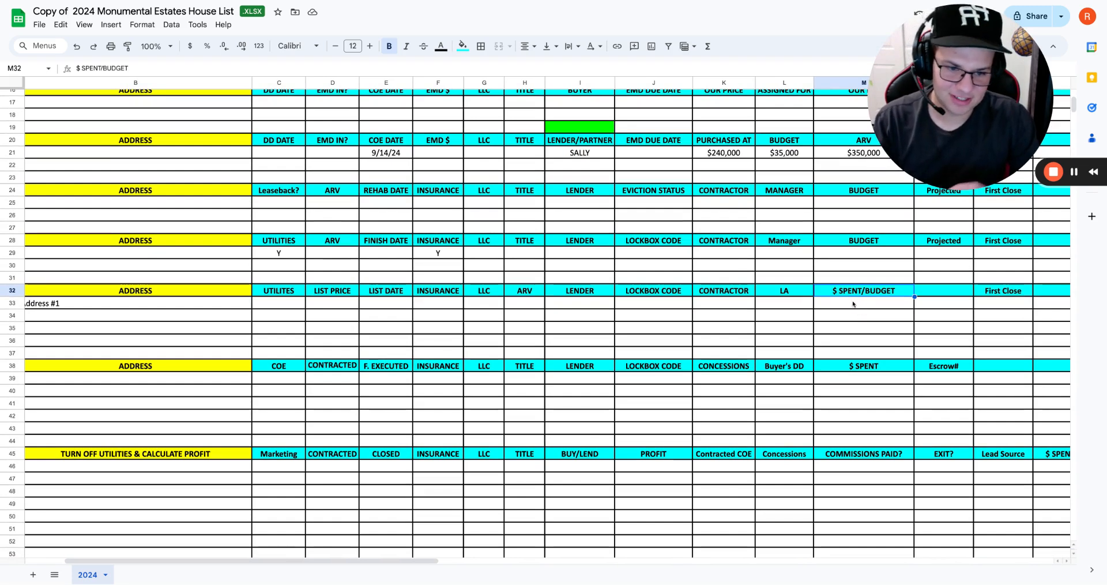
Step: Enter $33,000 under $ SPENT/BUDGET for Address #1 in the On Market section
left_click(853, 304)
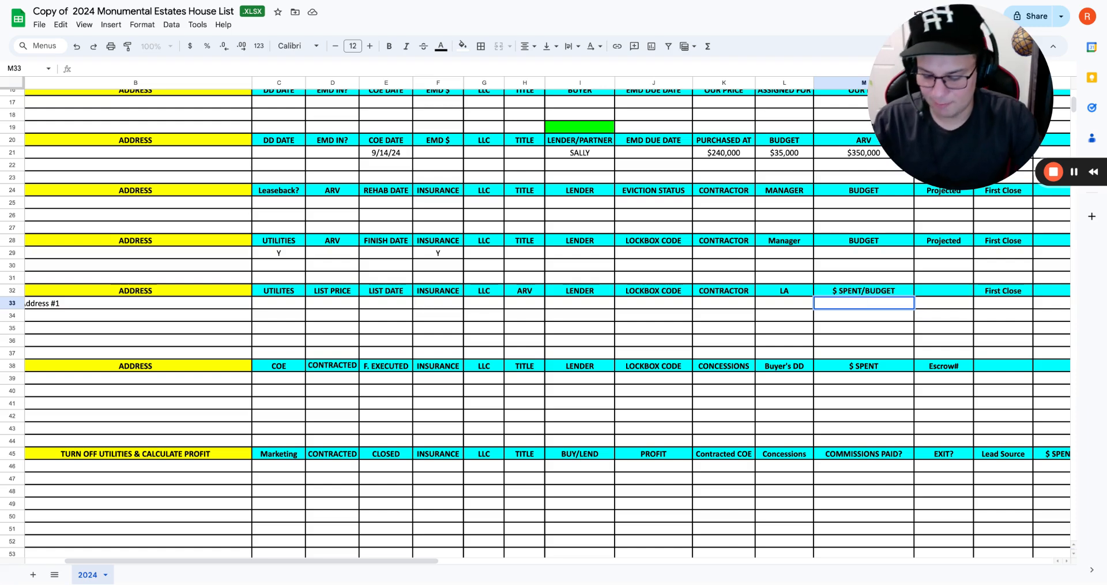
type("$33")
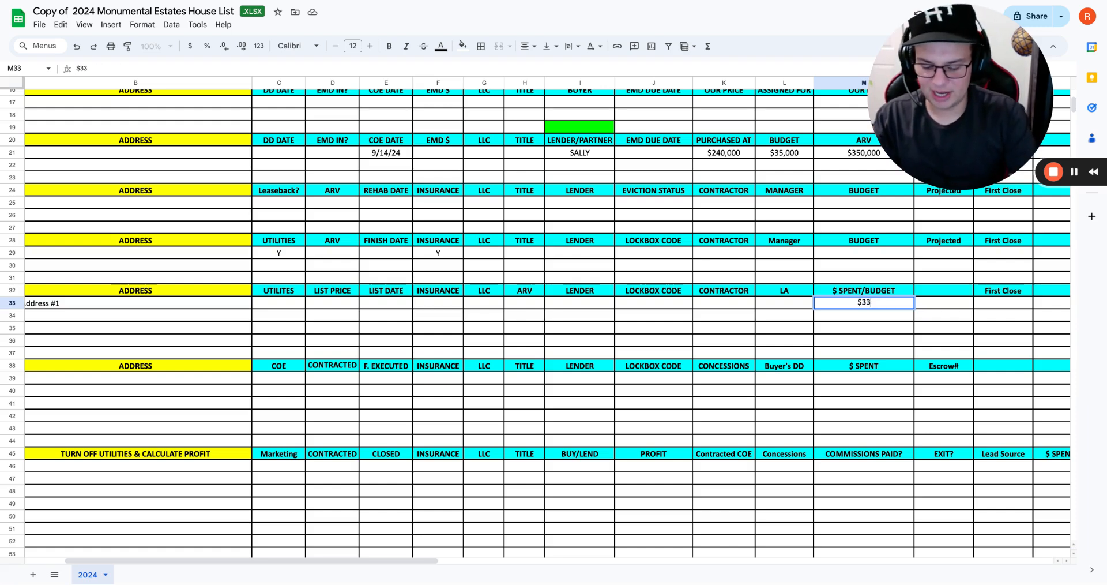
type(",000")
key("Return")
scroll(548, 317, "right", 2)
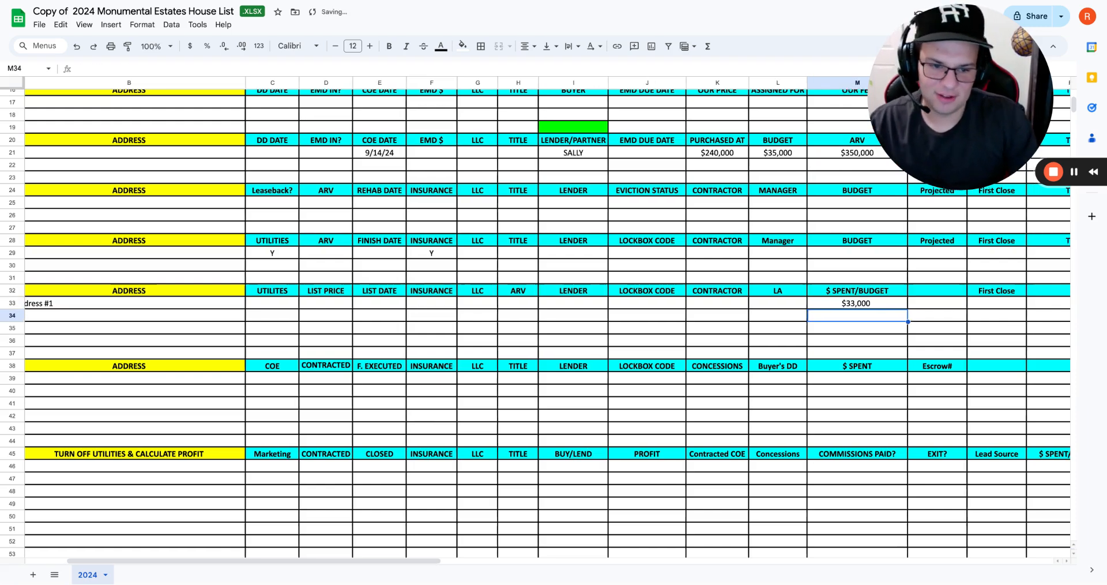
scroll(548, 317, "left", 4)
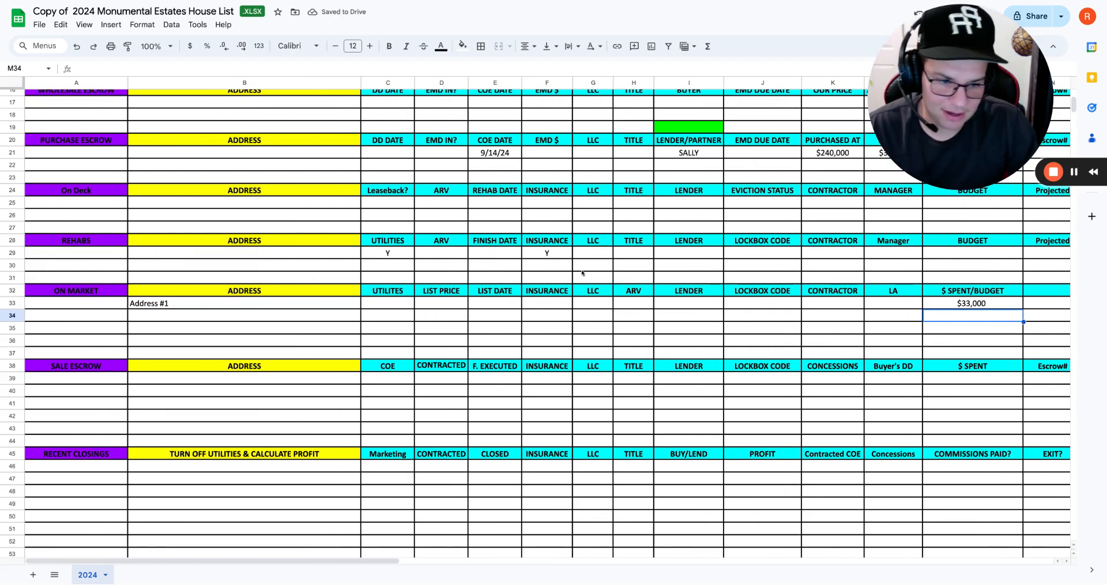
left_click(898, 293)
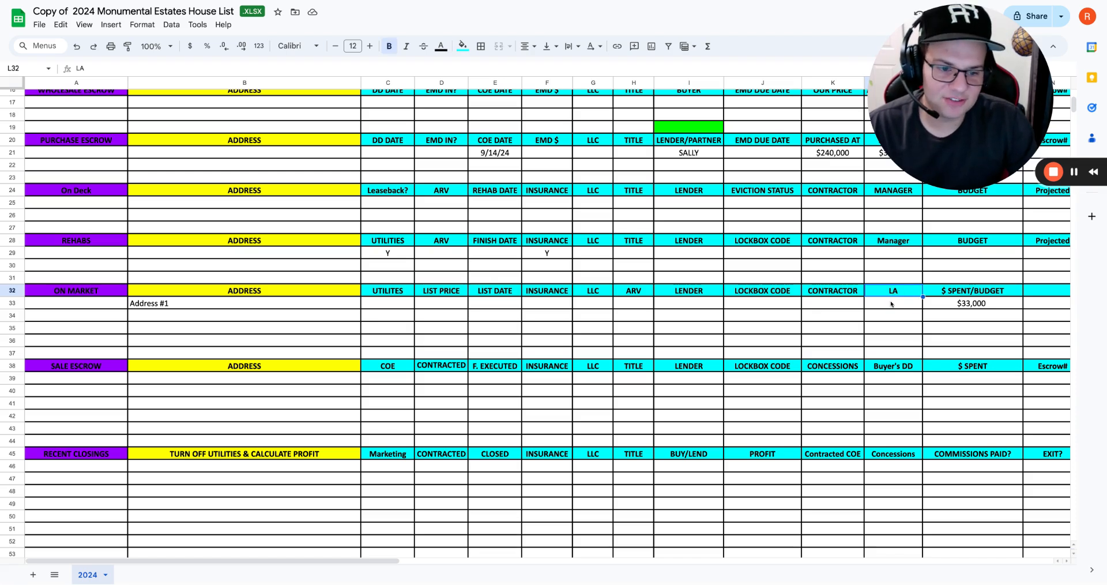
left_click(891, 304)
double_click(891, 304)
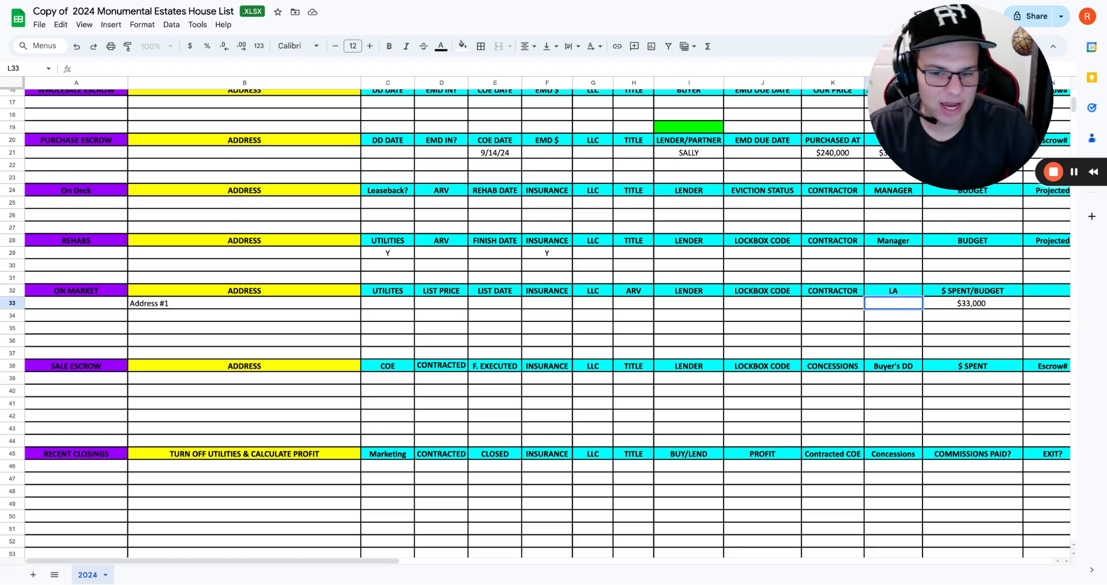
Step: Set the LIST DATE of Address #1 in the On Market section to 8/1/2024
left_click(499, 293)
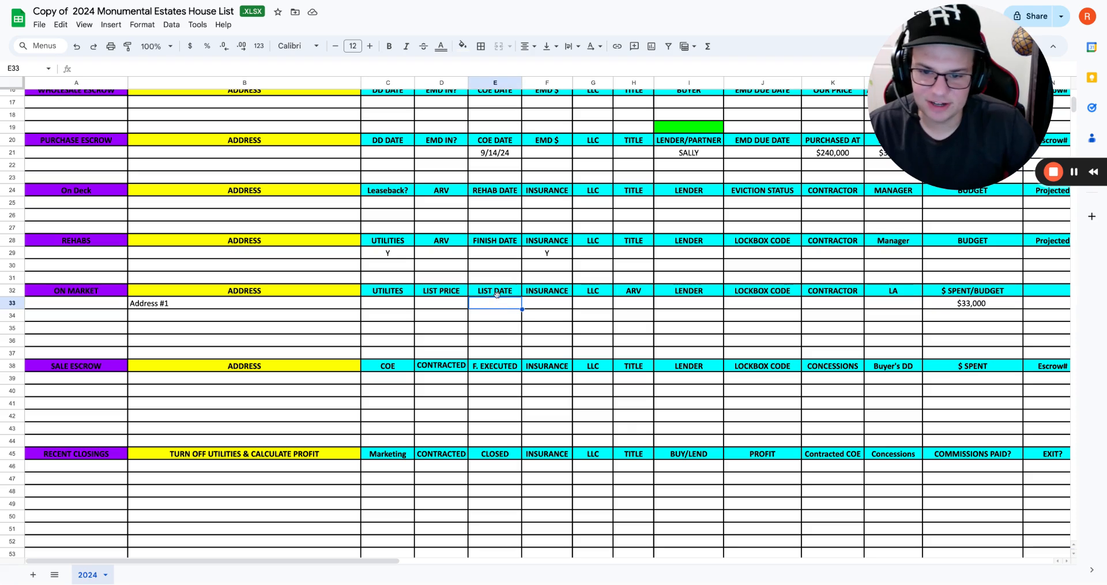
left_click(501, 304)
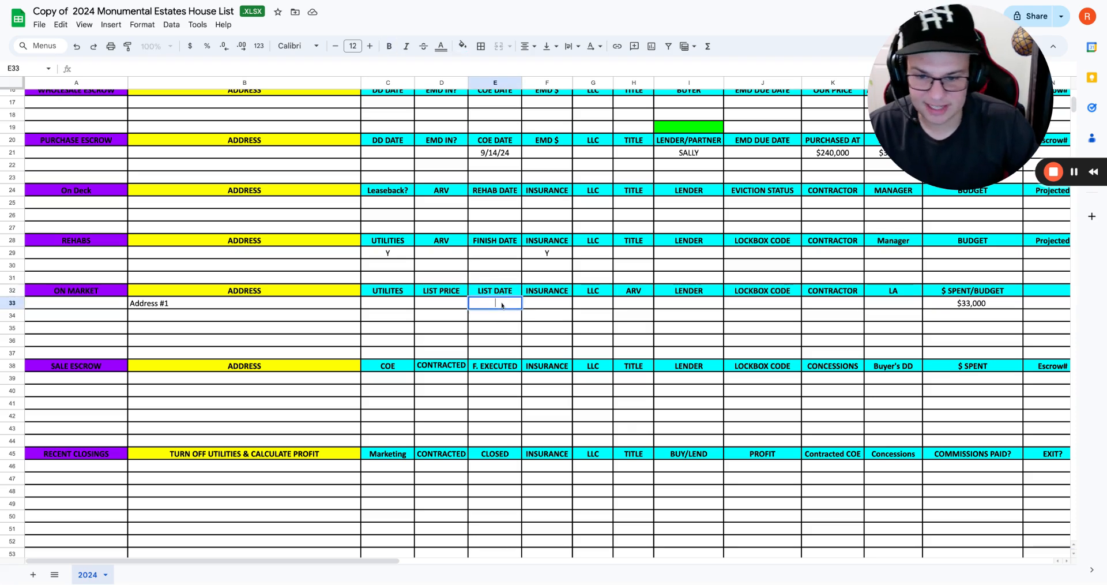
type("8/")
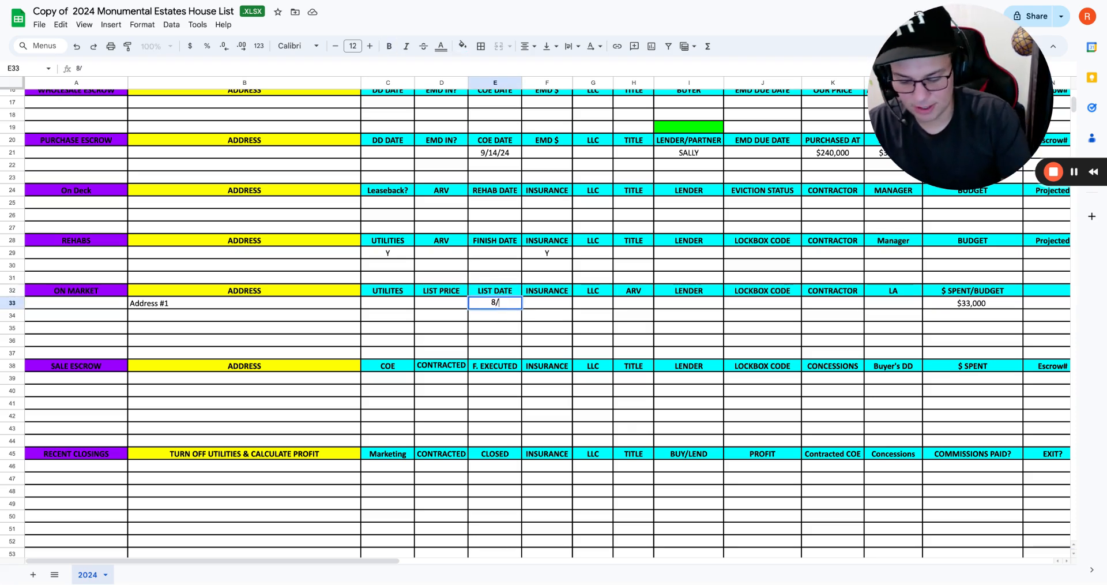
type("/24")
key("Return")
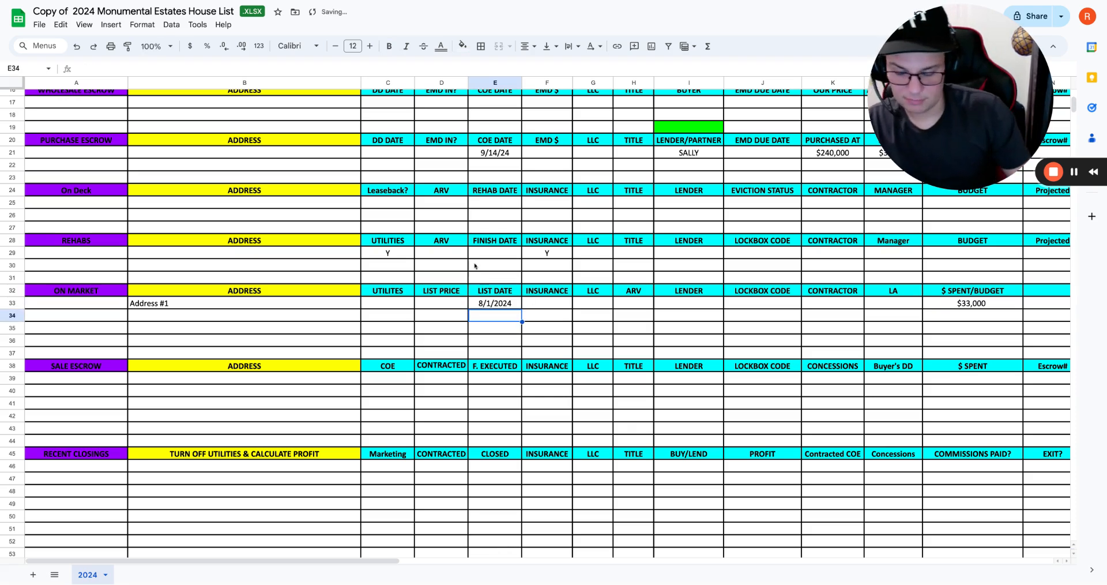
left_click(508, 301)
left_click(95, 291)
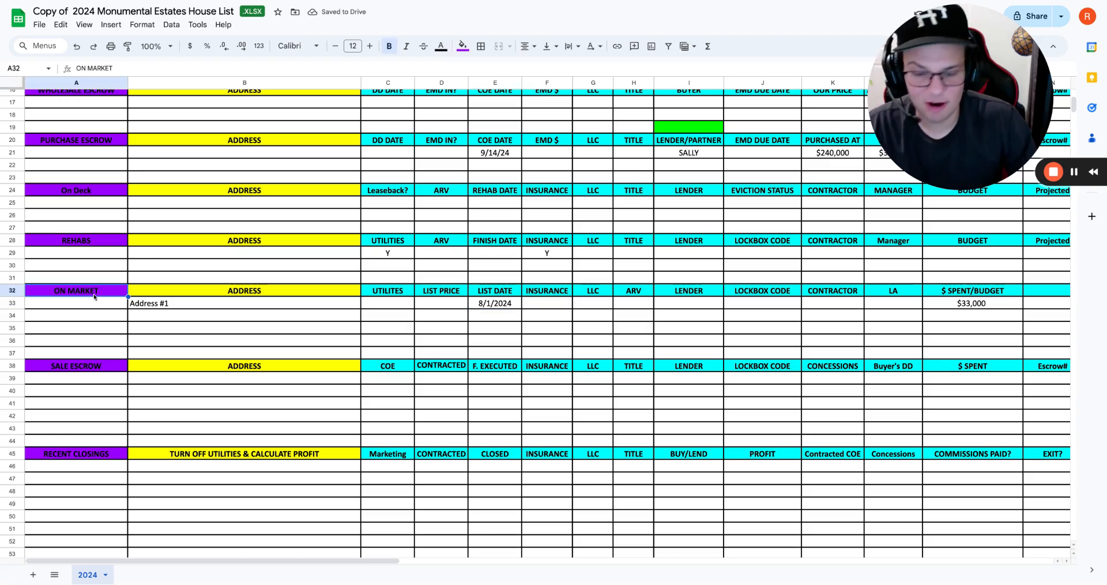
Step: Enter REALTOR under LA for Address #1 in the On Market section
left_click(897, 308)
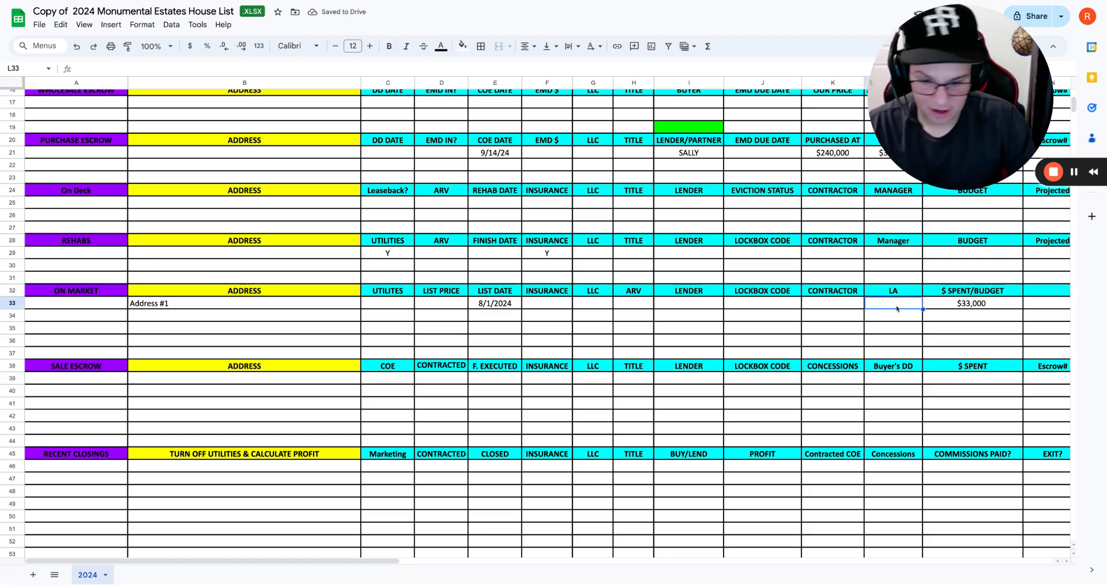
type("REALTOR")
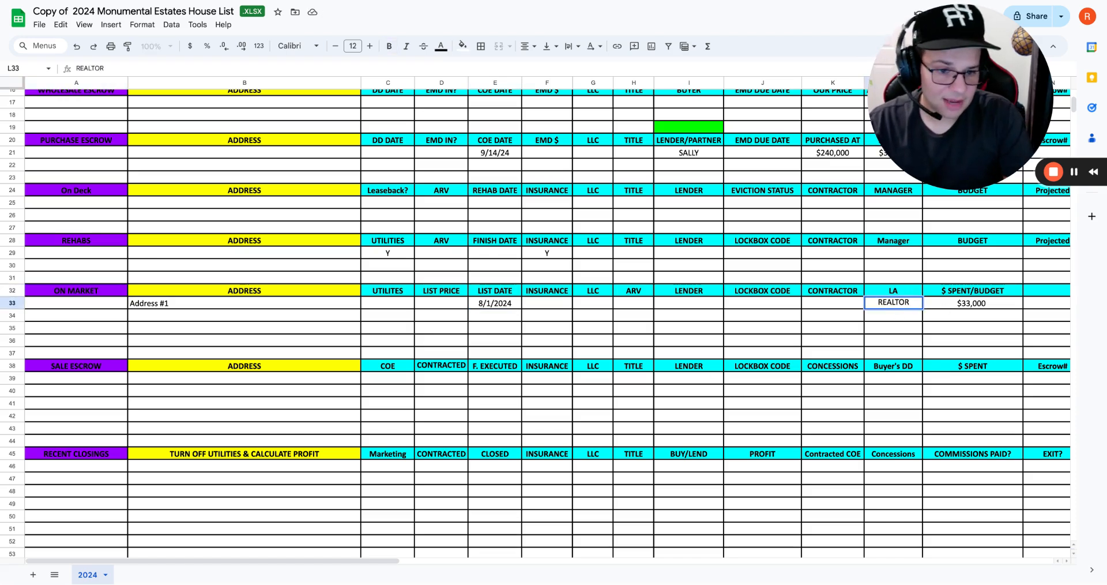
key("Return")
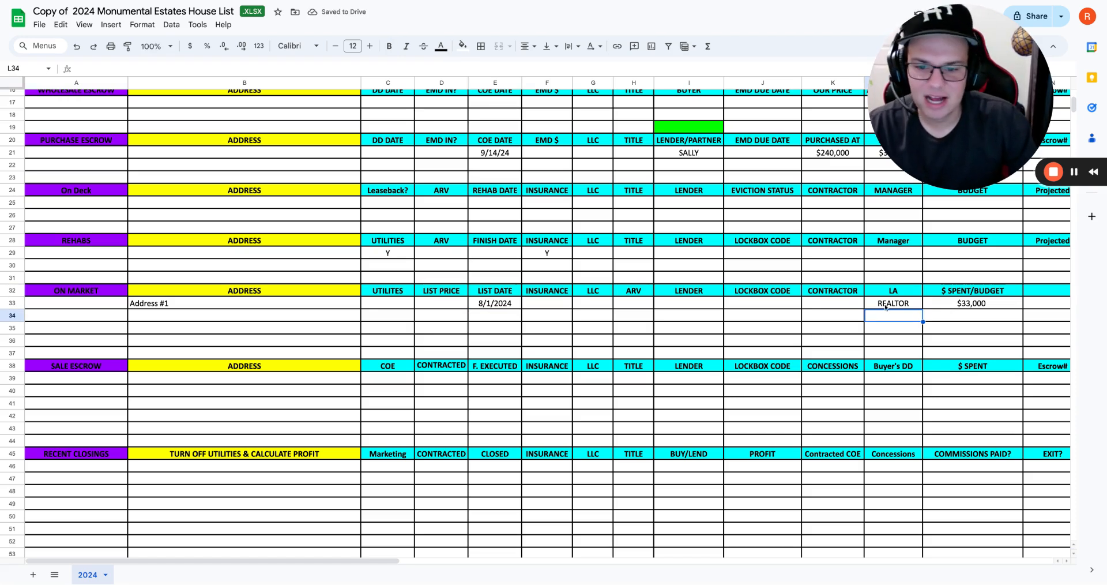
left_click(496, 304)
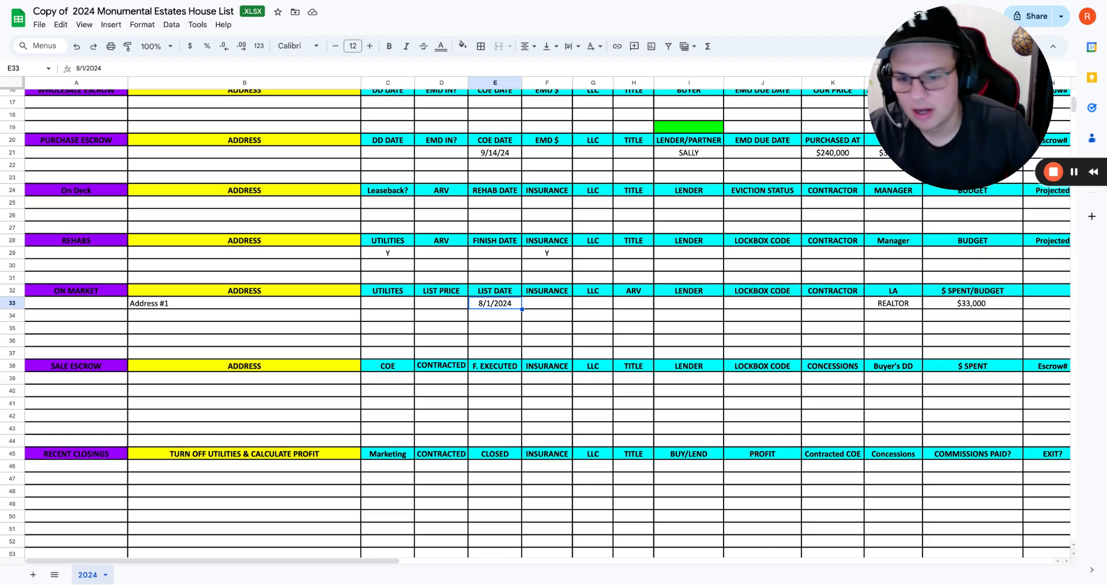
scroll(548, 317, "right", 1)
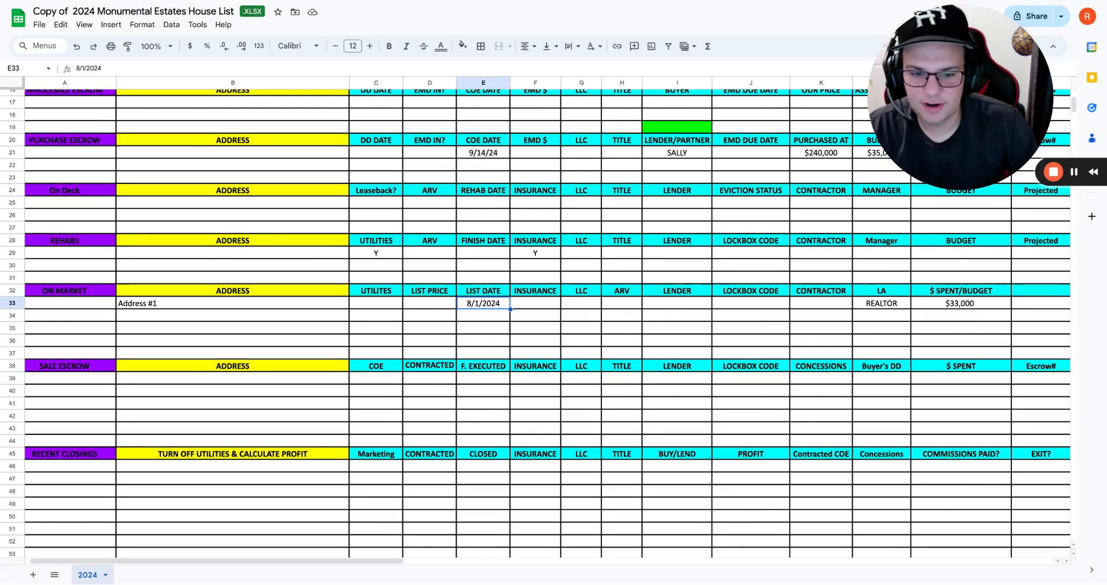
scroll(548, 317, "right", 2)
scroll(548, 317, "left", 1)
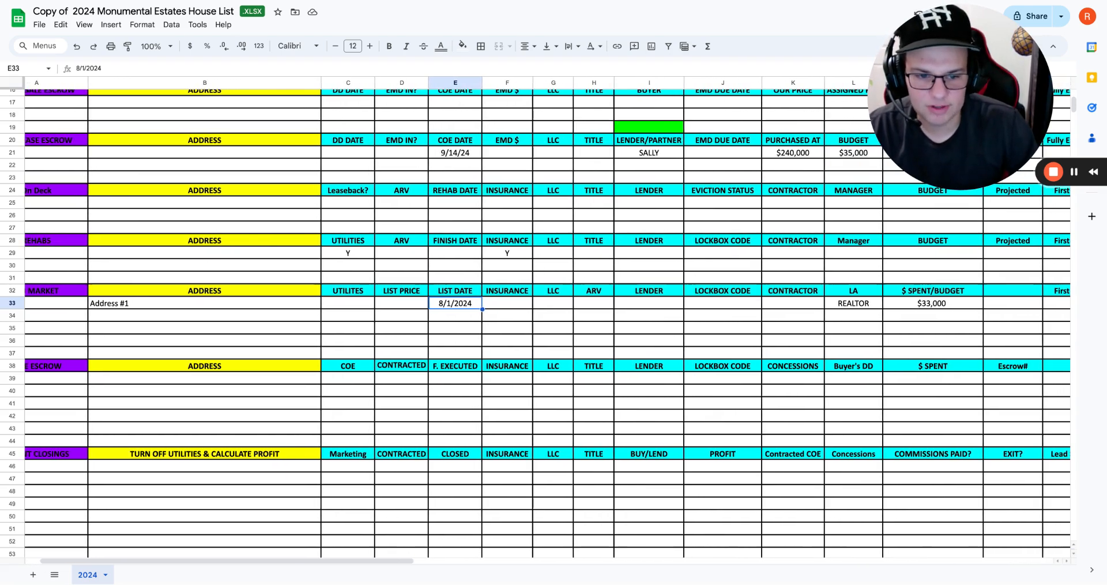
Step: Review the On Market columns for Address #1, including LIST PRICE, INSURANCE, LLC, ARV, LENDER and $ SPENT/BUDGET
scroll(777, 318, "right", 5)
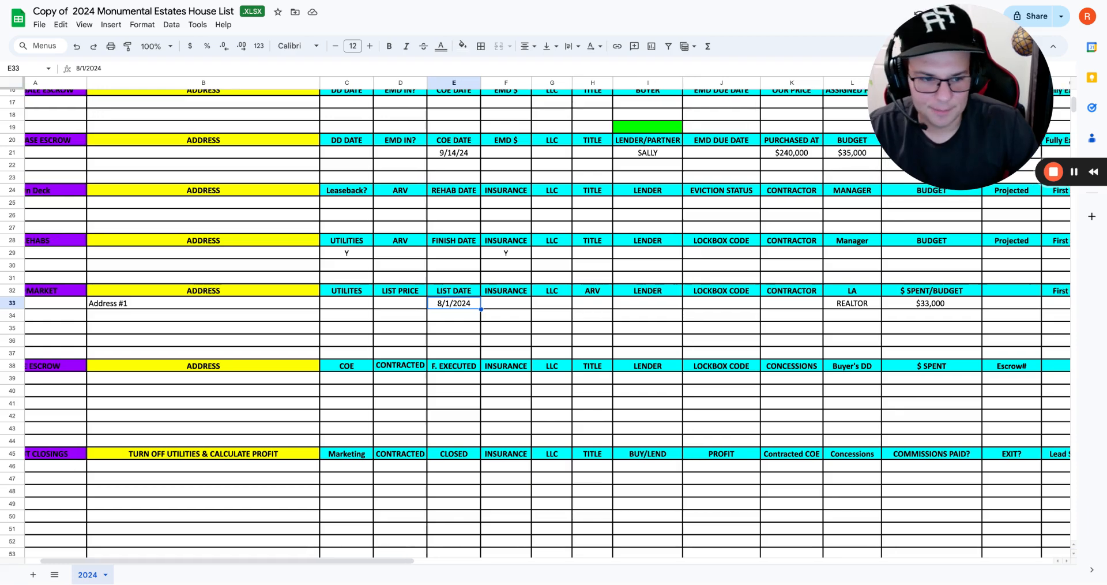
scroll(777, 318, "right", 10)
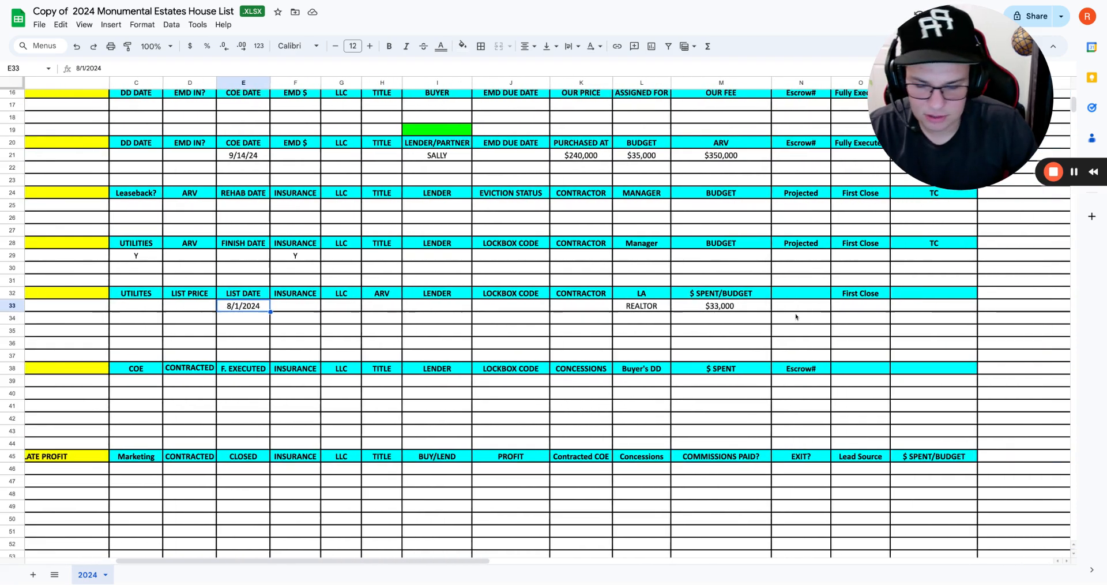
scroll(793, 317, "left", 5)
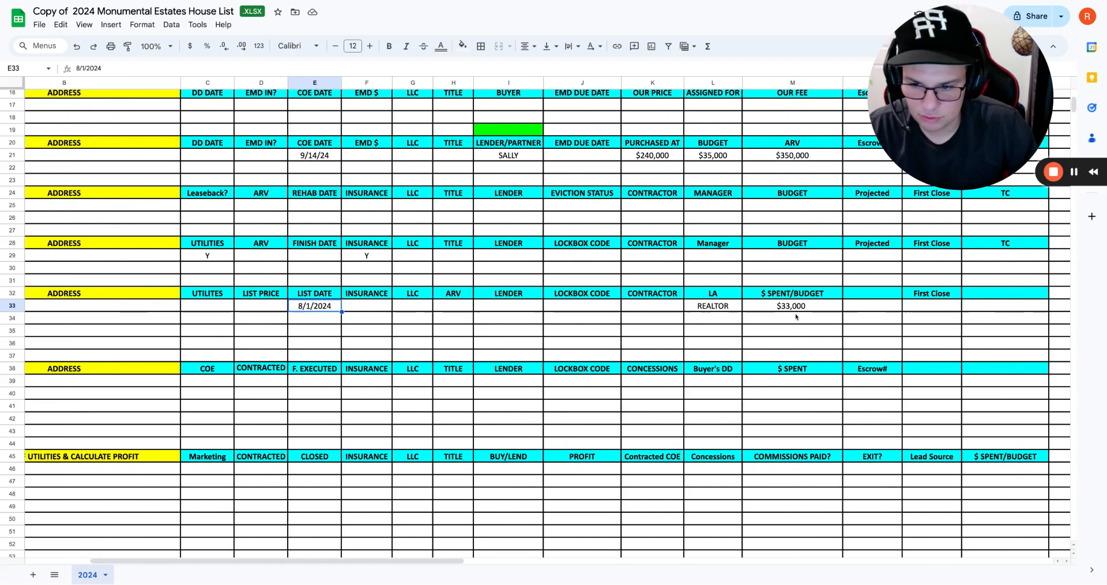
left_click(220, 296)
left_click(263, 296)
left_click(266, 306)
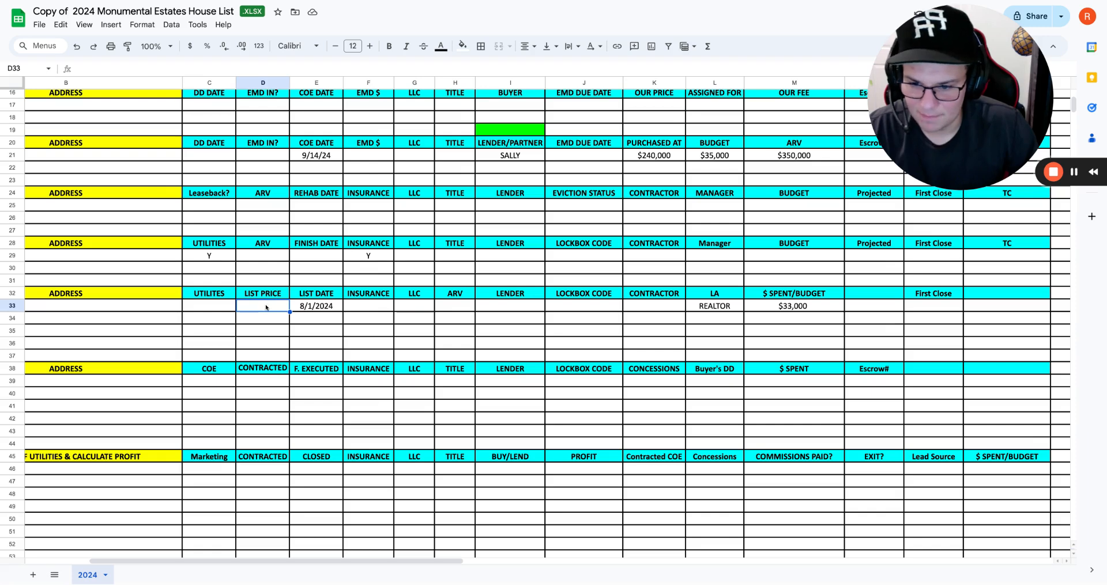
scroll(266, 306, "left", 3)
left_click(335, 297)
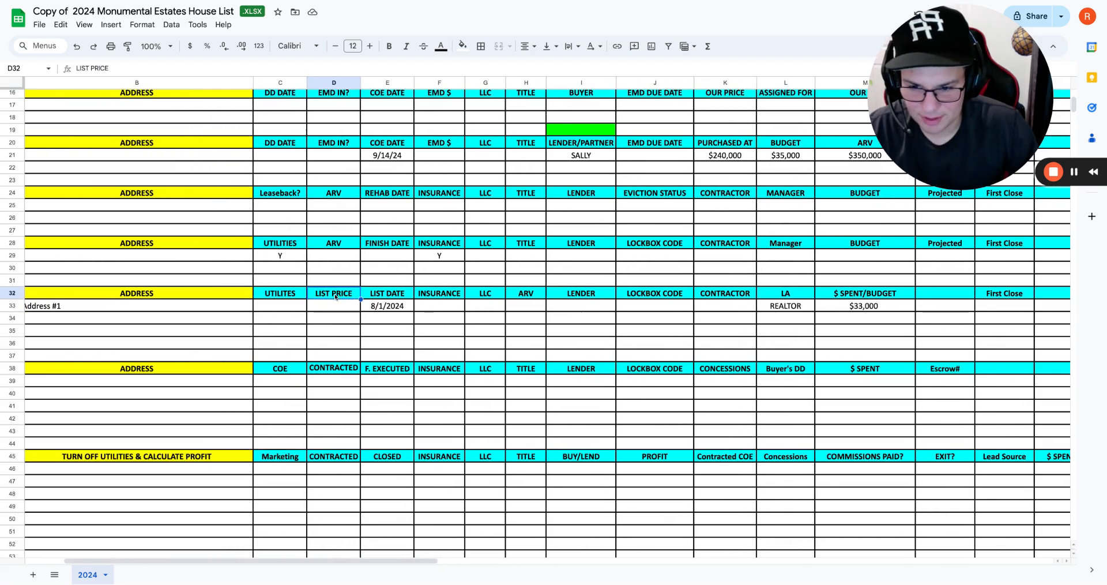
left_click(443, 292)
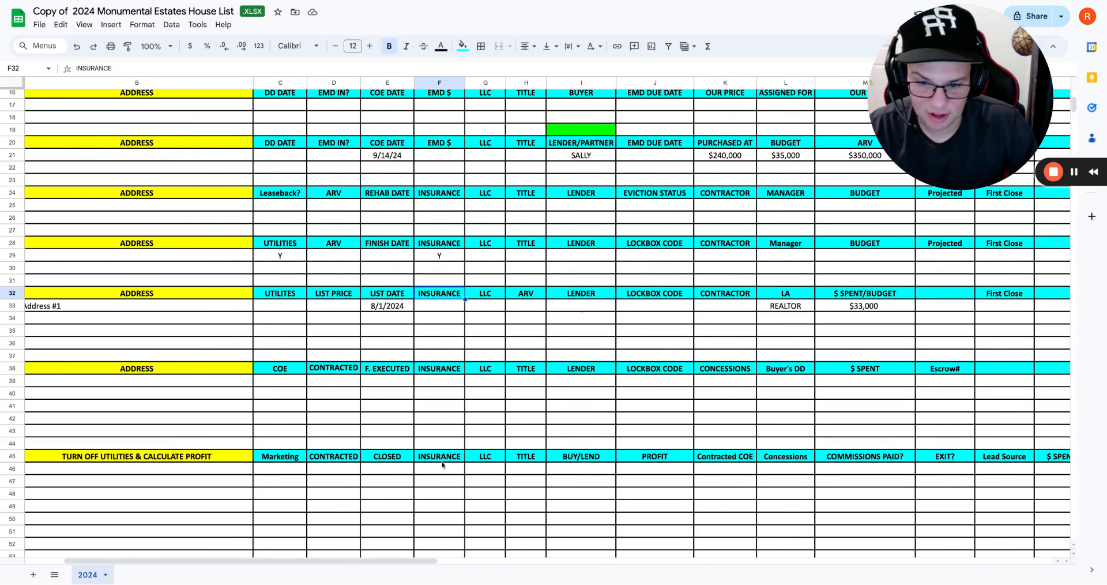
left_click(484, 306)
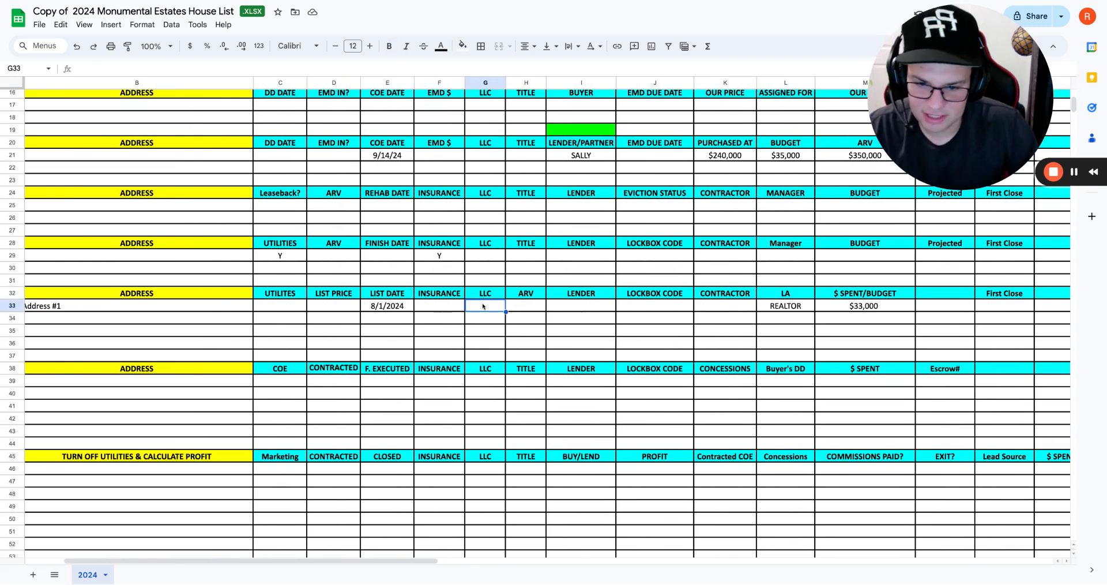
left_click(526, 295)
left_click(570, 298)
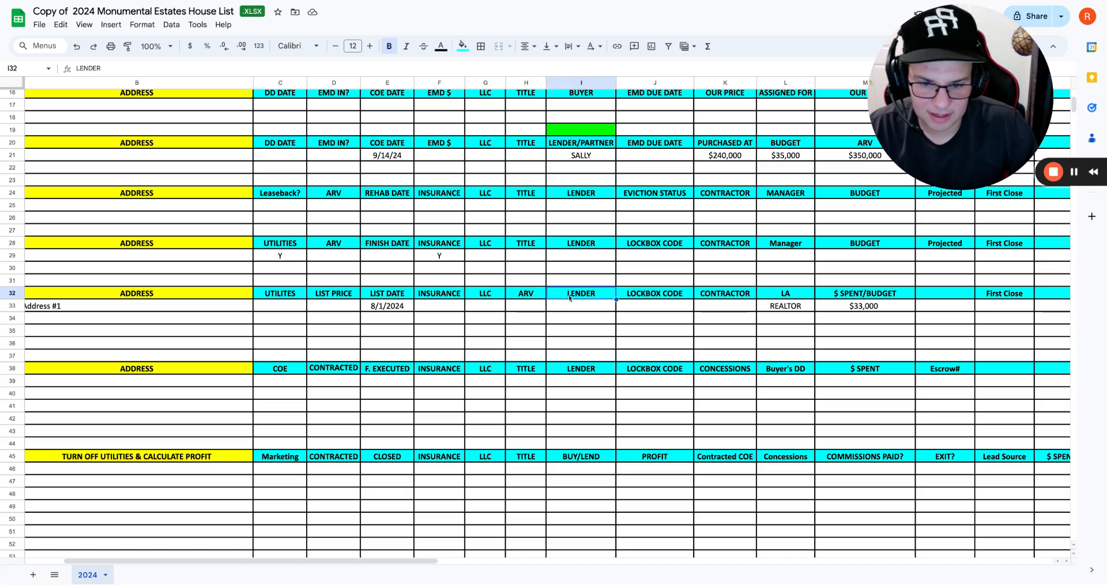
left_click(337, 294)
left_click(534, 295)
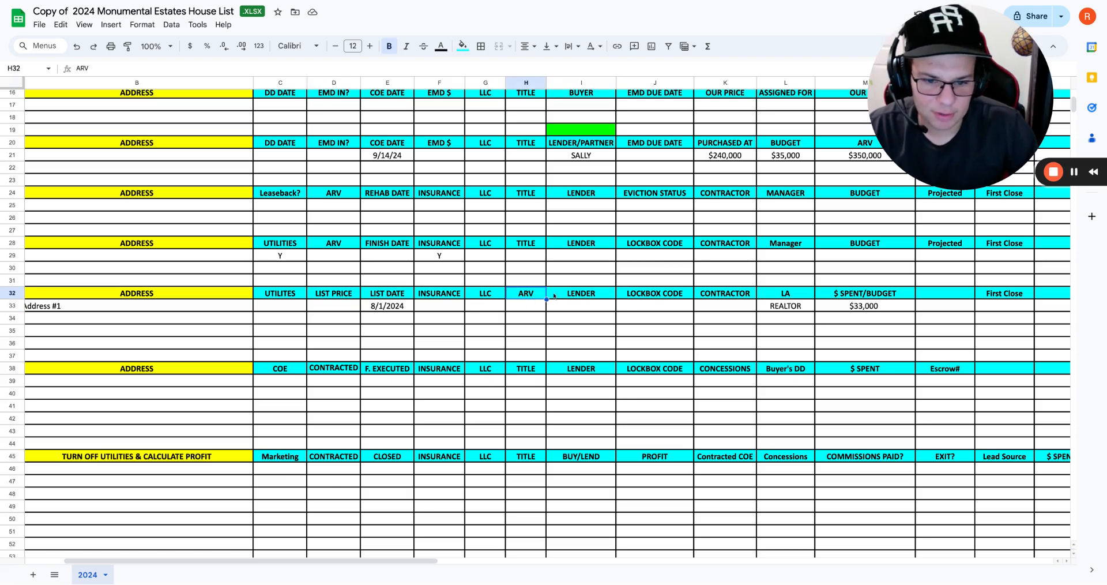
scroll(664, 297, "right", 2)
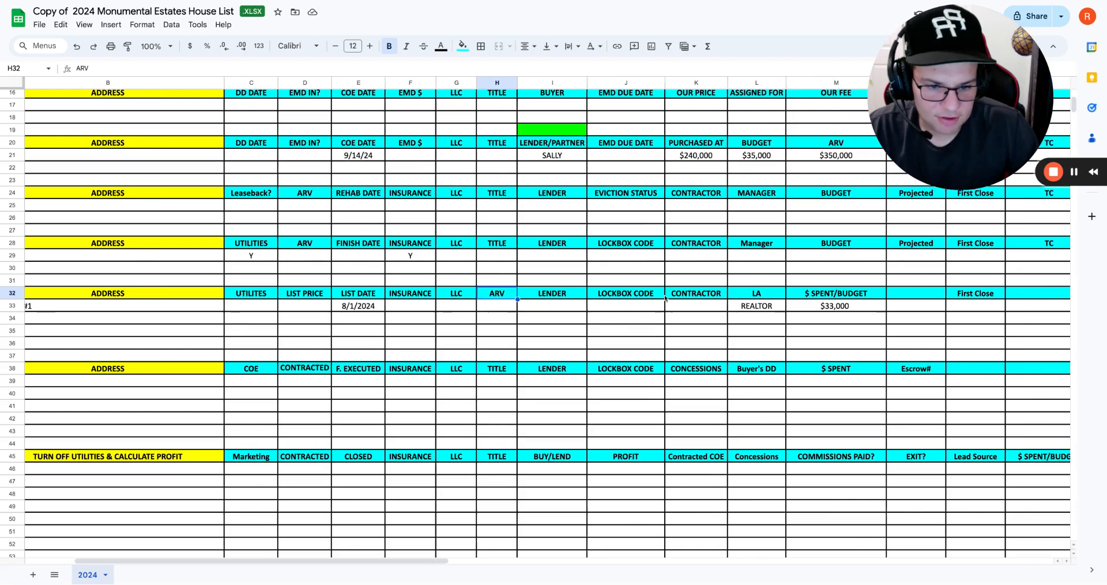
scroll(758, 287, "right", 3)
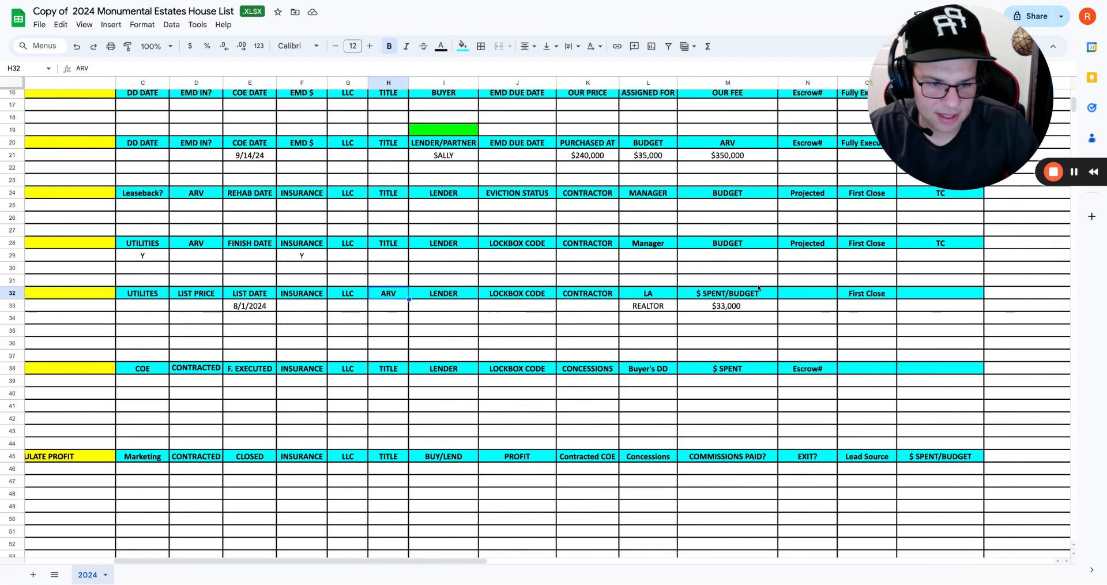
scroll(757, 289, "left", 8)
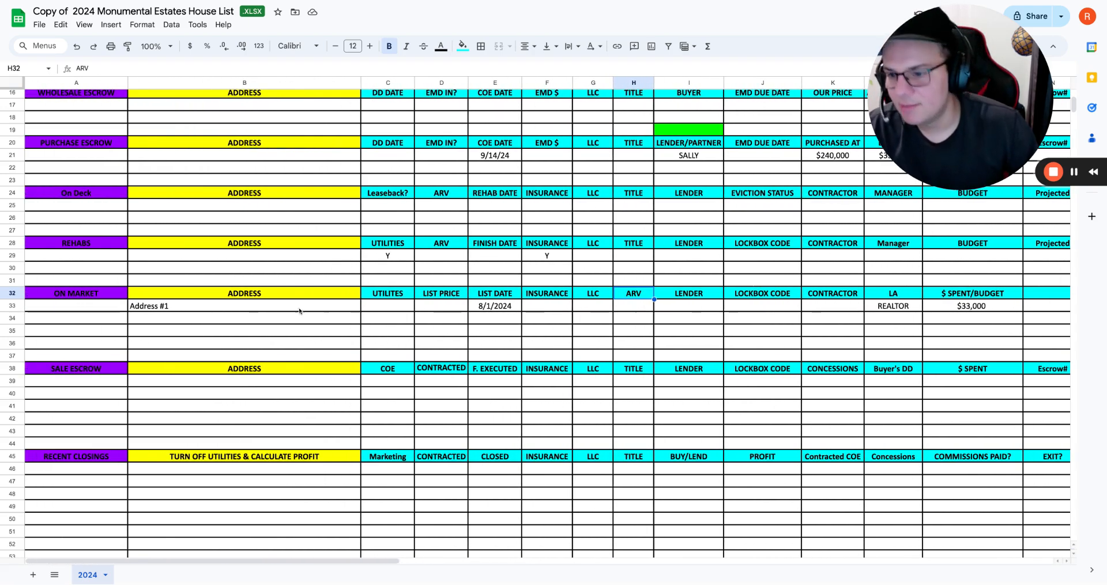
Step: Move the Address #1 entry from the On Market address column to the first row of the Sale Escrow section
left_click(211, 311)
double_click(209, 310)
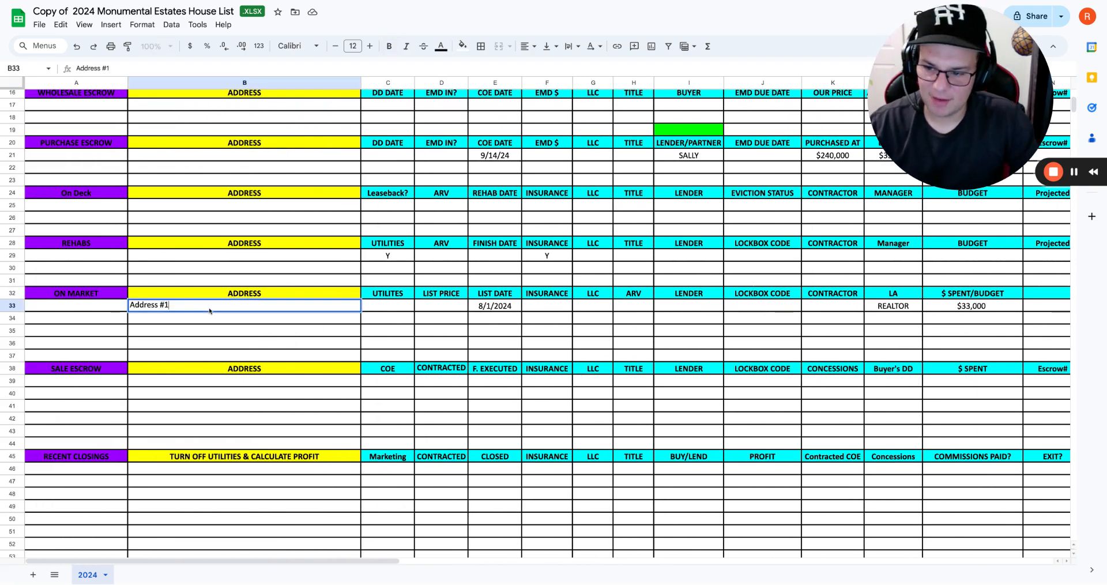
key("ctrl+a")
key("BackSpace")
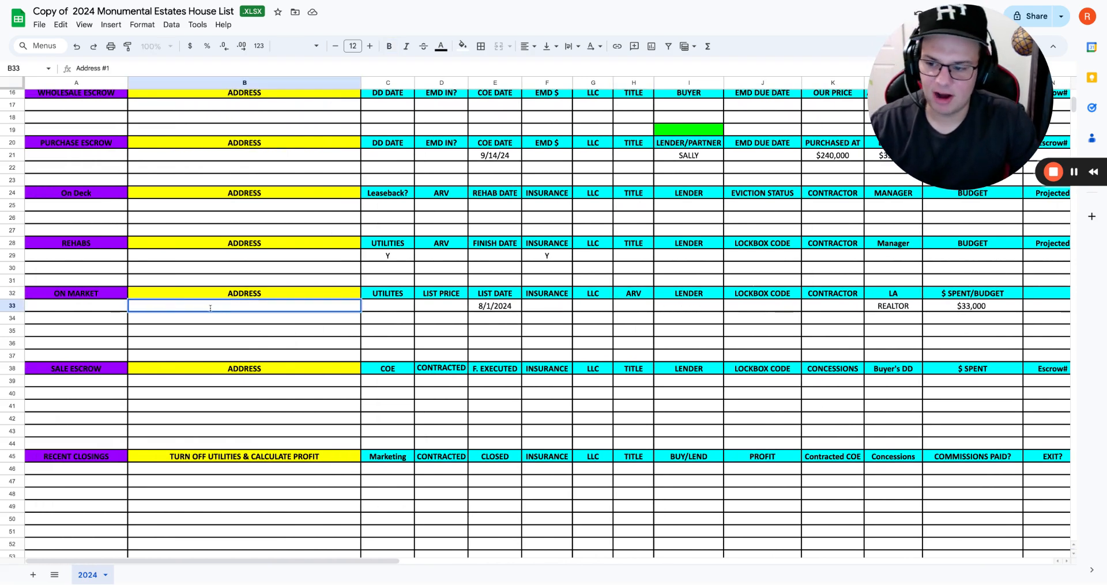
left_click(91, 295)
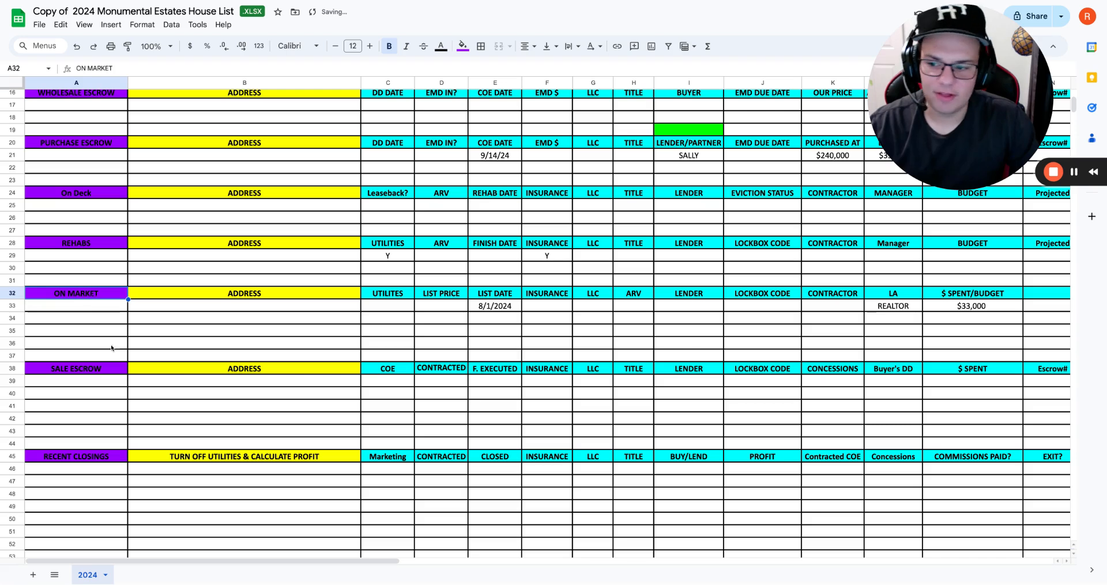
double_click(157, 383)
type("Address #1")
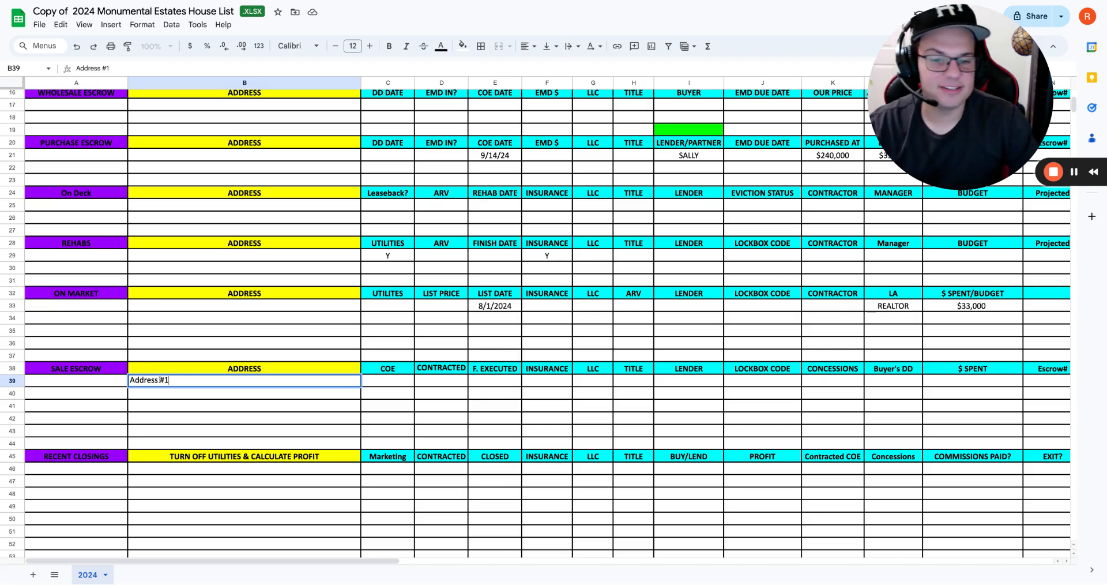
Step: Enter 9/30/24 under COE and $360K under CONTRACTED for Address #1 in the Sale Escrow section
left_click(387, 382)
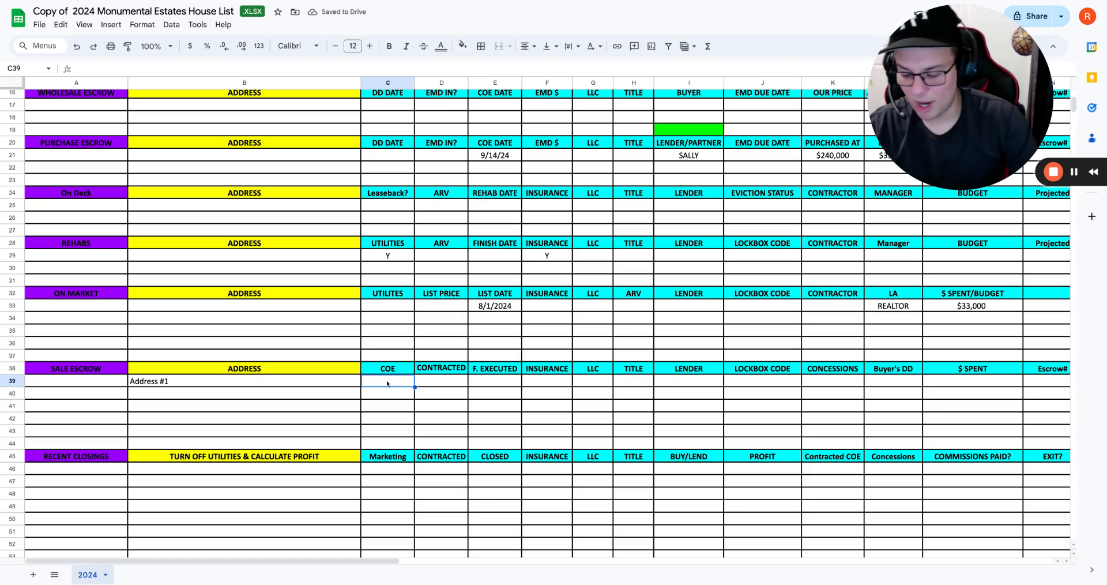
type("9/30/24")
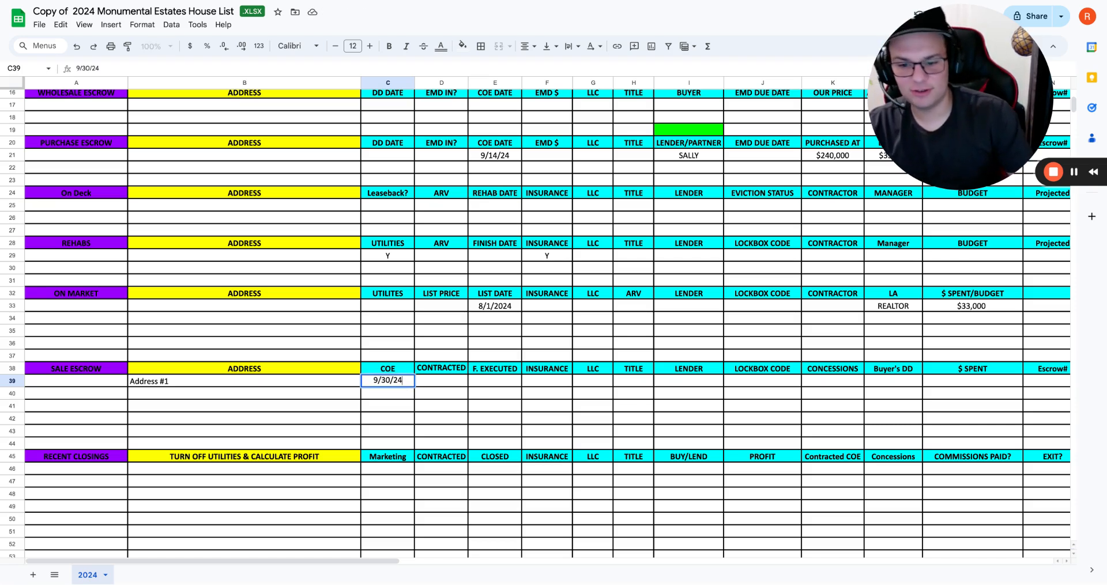
key("Tab")
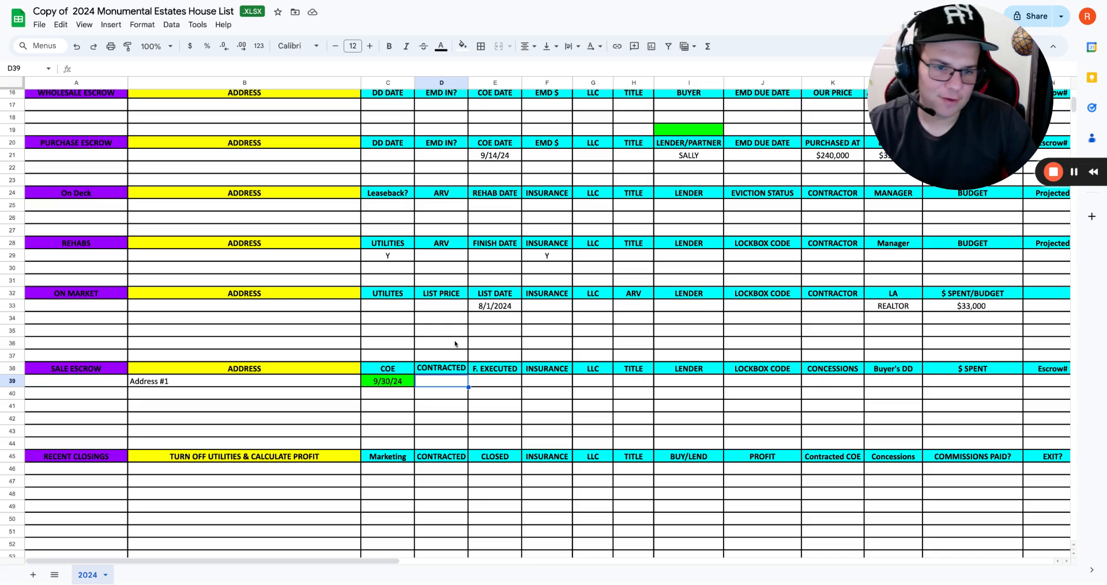
type("$360K")
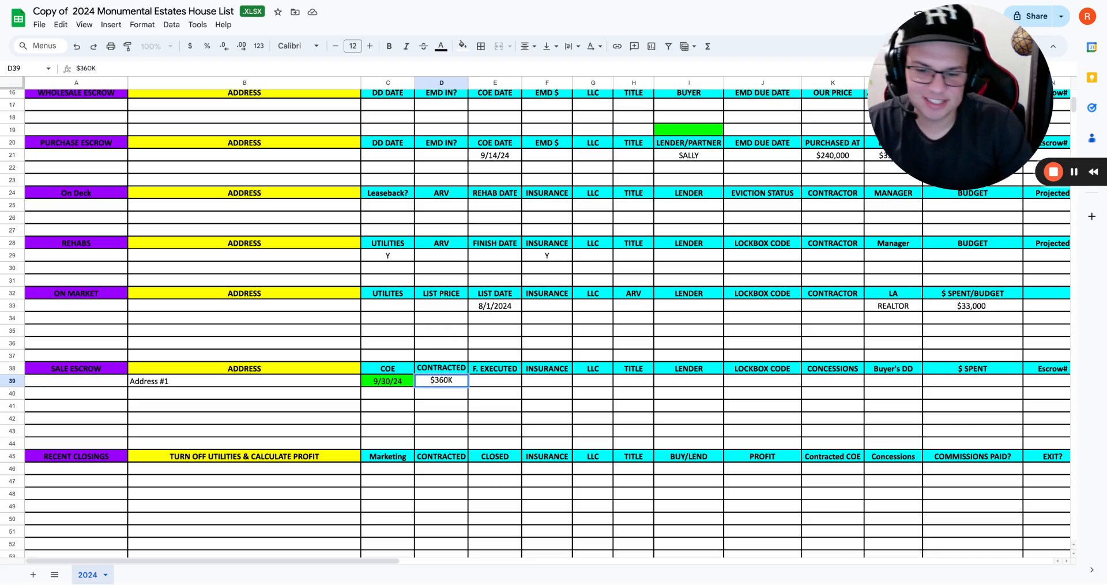
key("Tab")
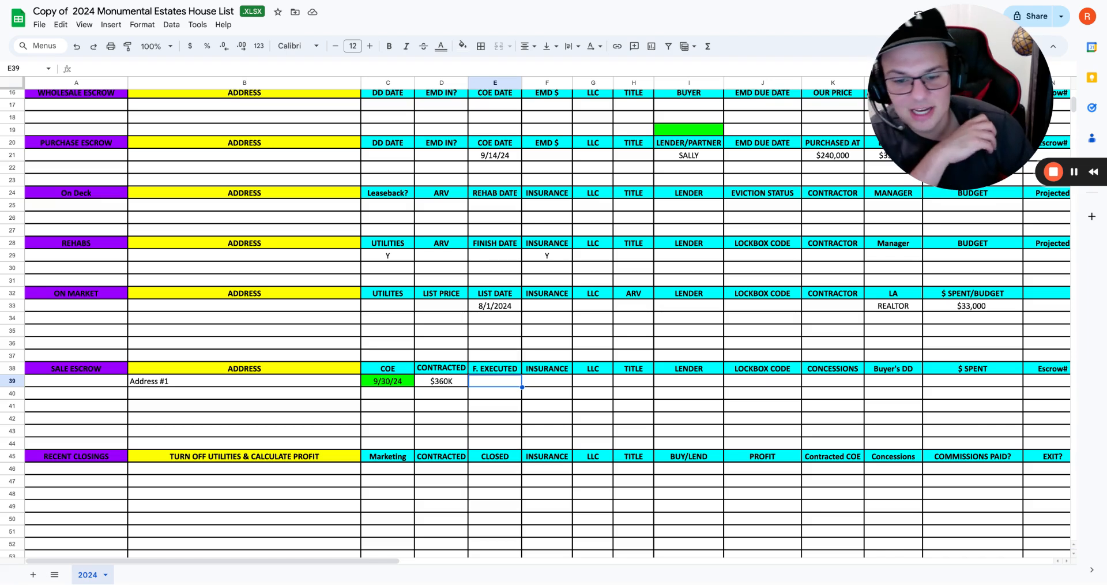
Step: Enter $8,000 under CONCESSIONS for Address #1 in the Sale Escrow section
left_click(547, 381)
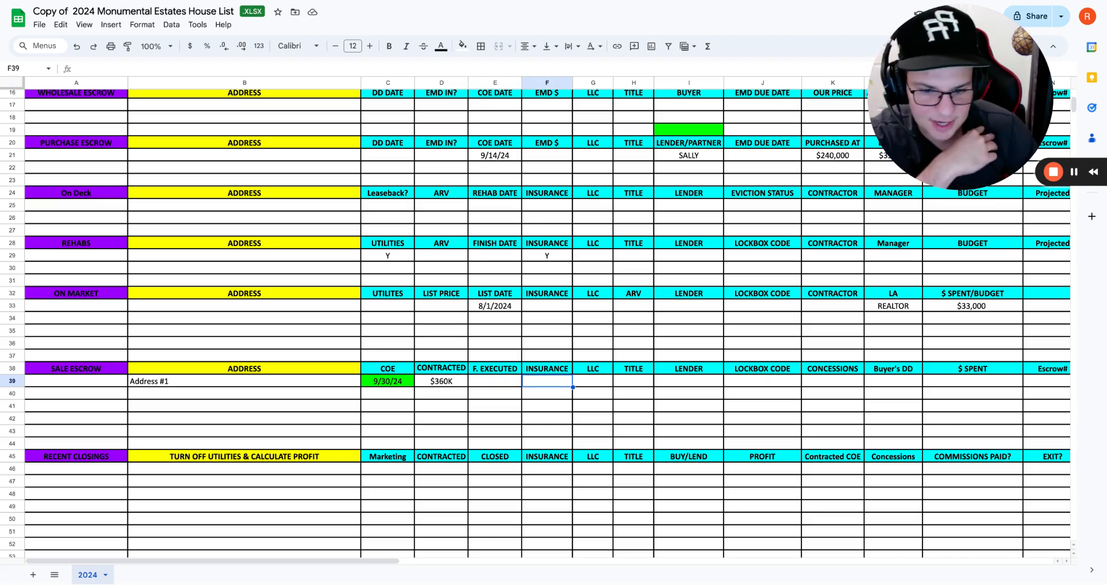
key("Right")
key("Right")
key("Right")
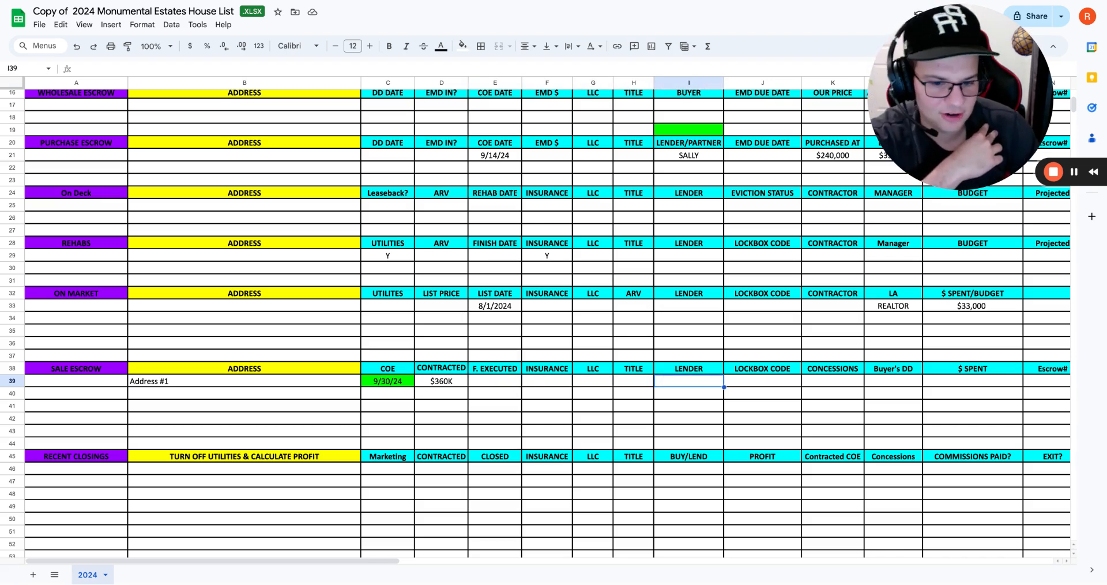
key("Right")
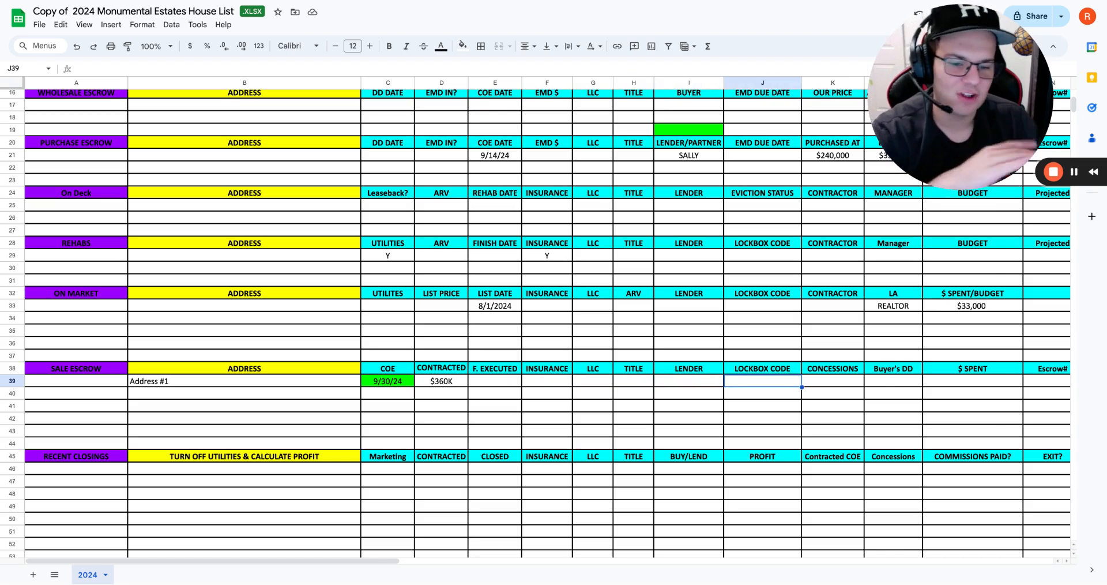
left_click(830, 384)
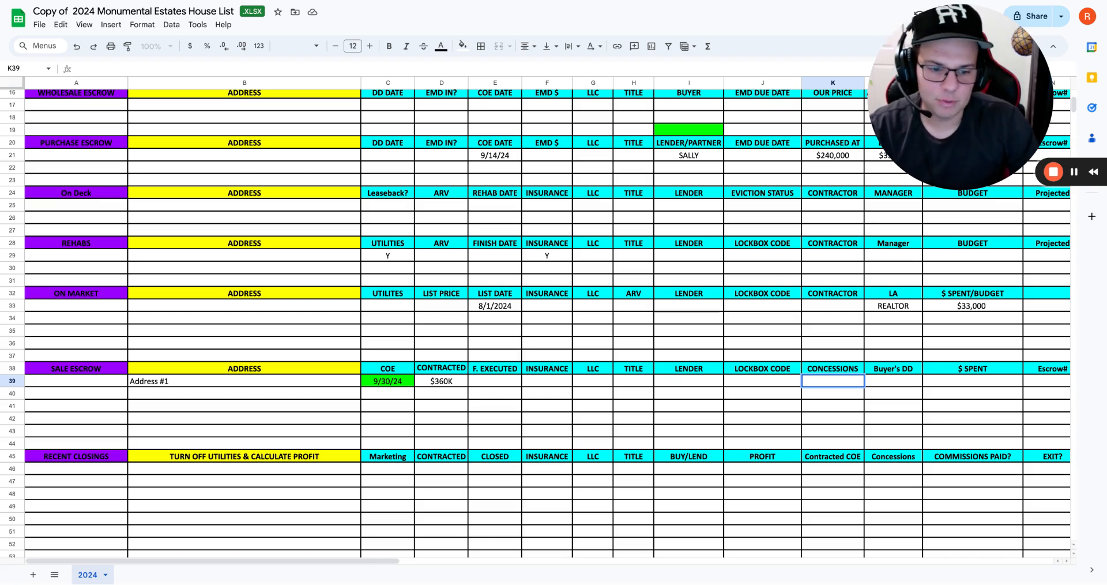
type("$8,000")
key("Return")
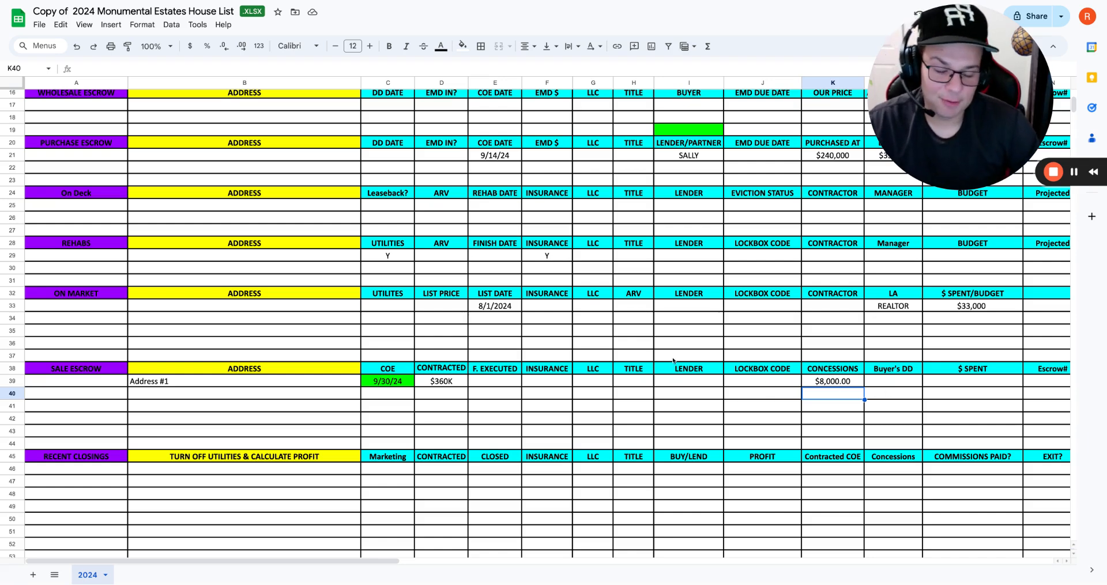
Step: Examine the Buyer's DD column for Address #1 in the Sale Escrow section
left_click(883, 384)
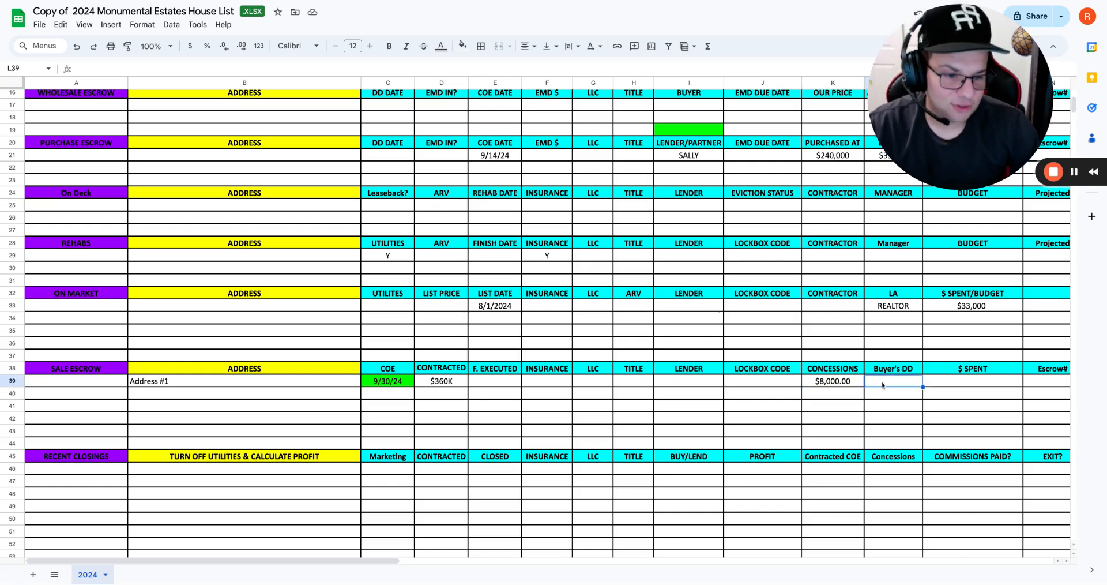
scroll(883, 384, "right", 2)
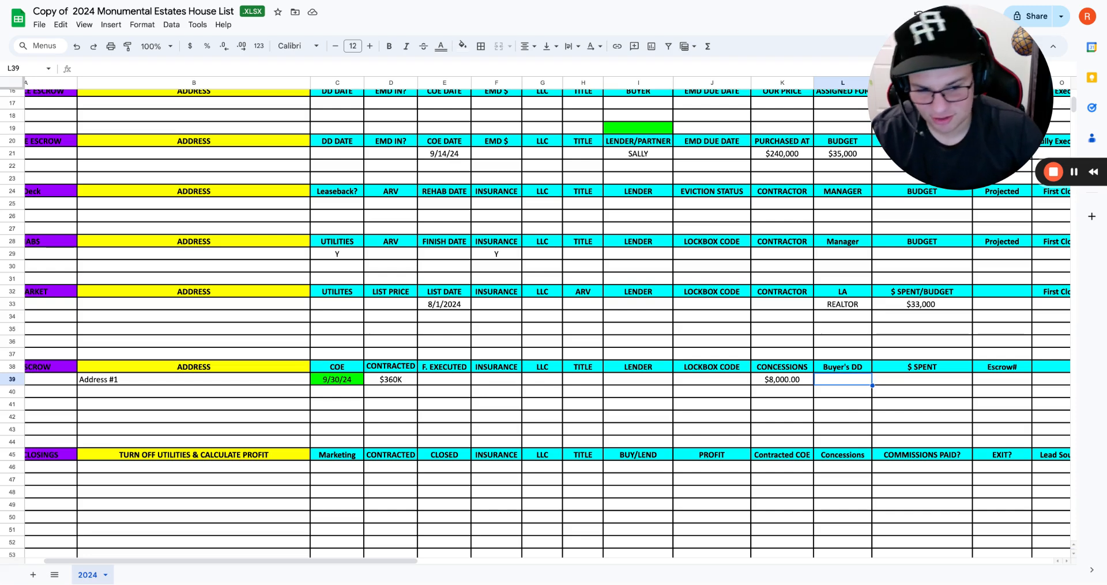
scroll(797, 372, "right", 2)
left_click(797, 372)
left_click(794, 380)
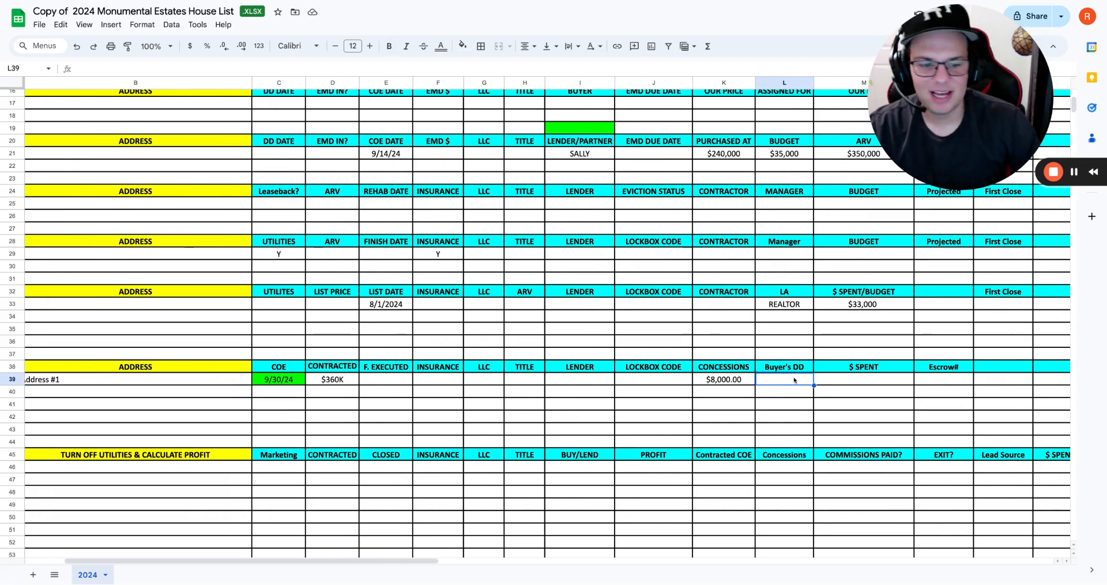
Step: Add the column header "Loan Contingency" in the empty cell after Escrow# in the Sale Escrow header row
scroll(795, 380, "right", 3)
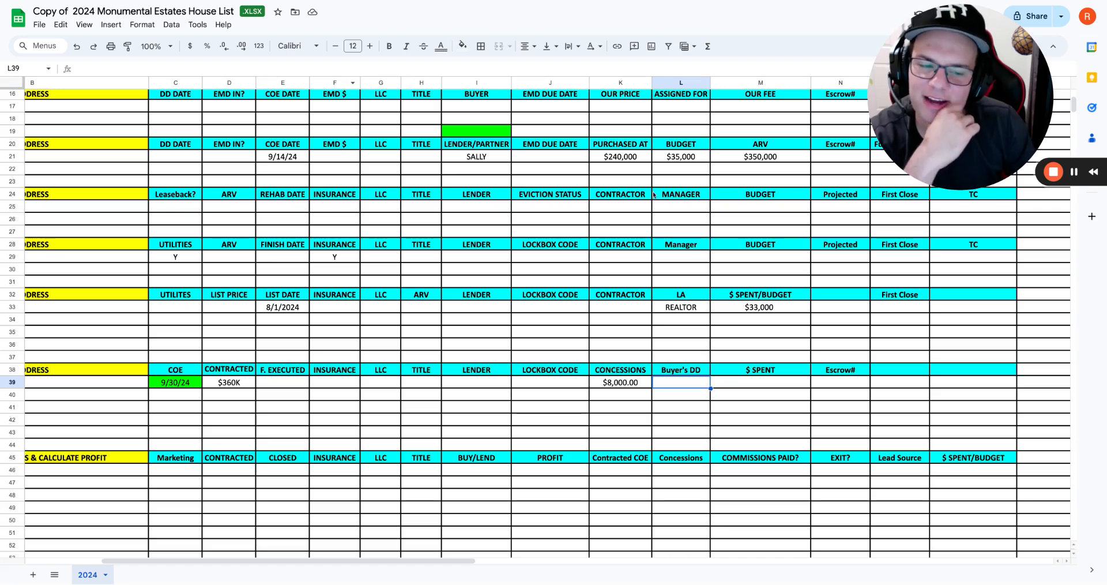
left_click(898, 370)
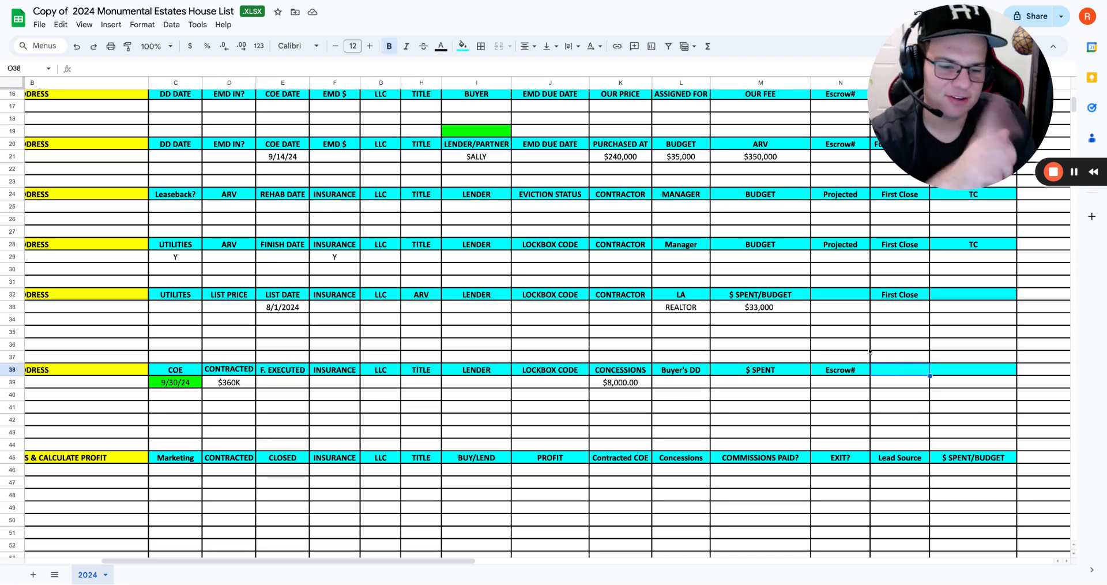
type("LOAN OFF")
key("BackSpace")
key("BackSpace")
key("BackSpace")
key("BackSpace")
key("BackSpace")
key("BackSpace")
key("BackSpace")
type("oan")
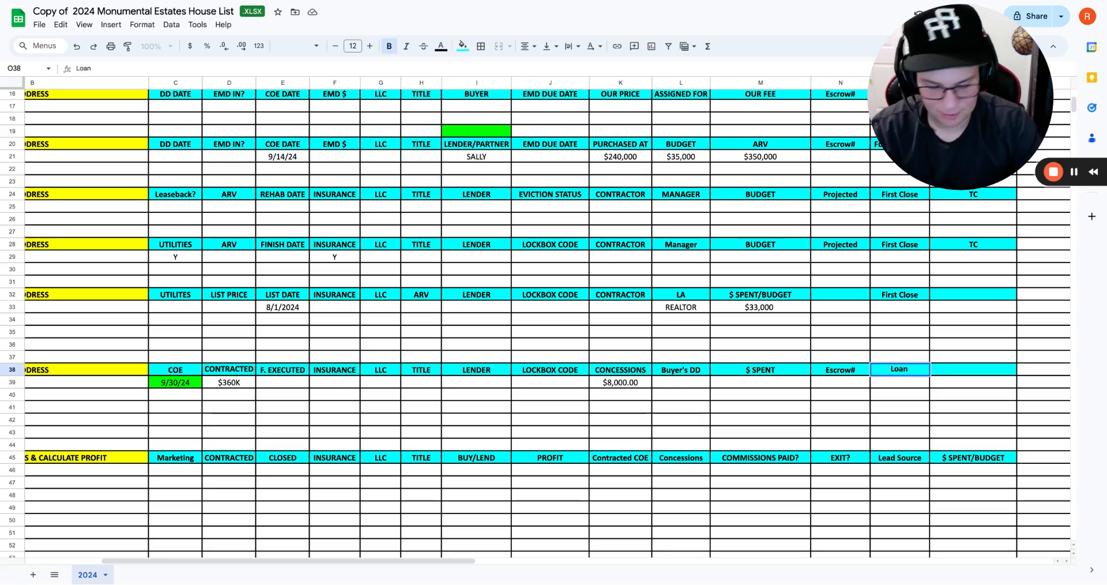
type(" Con")
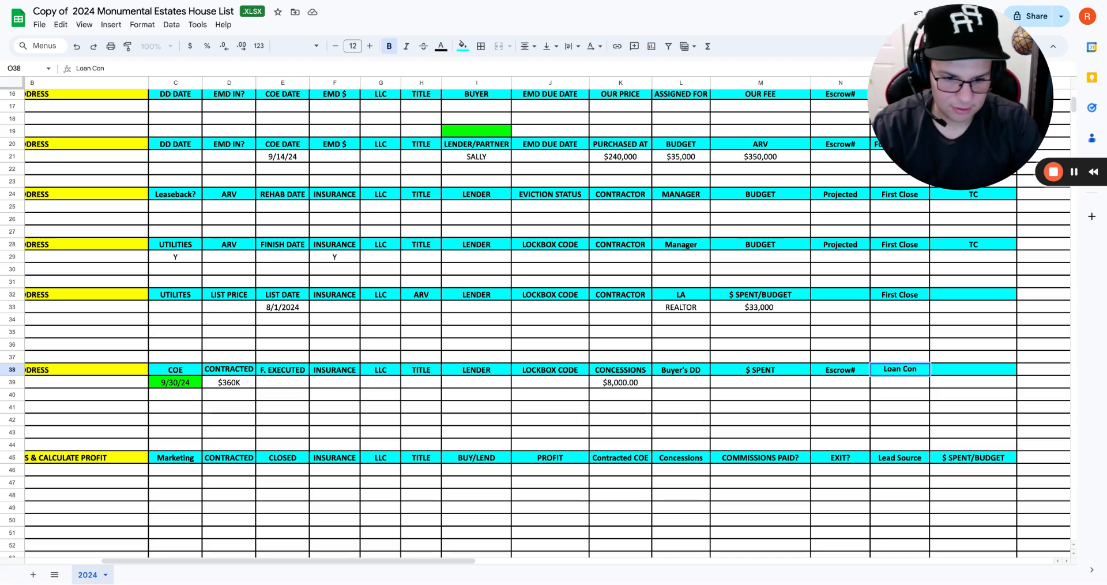
type("tingency")
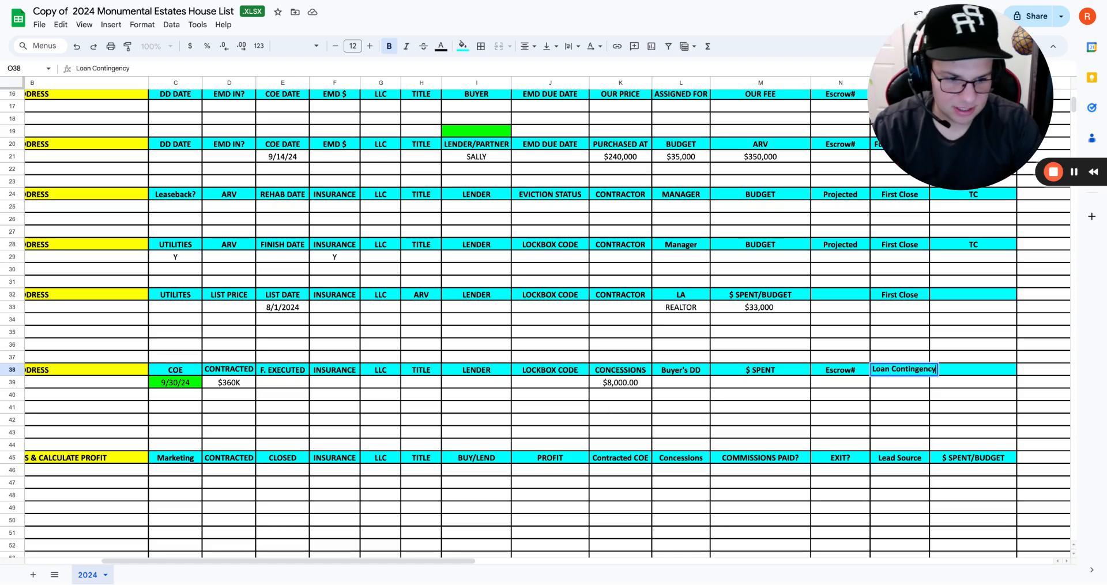
key("Tab")
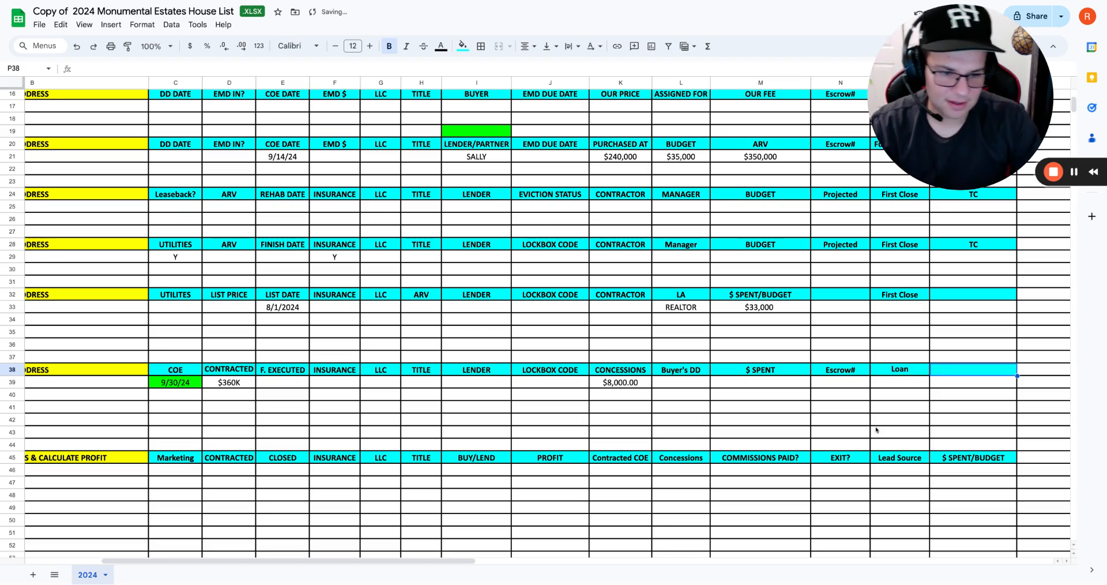
Step: Clear the "Loan Contingency" header from the cell after Escrow# in the Sale Escrow header row
left_click(913, 370)
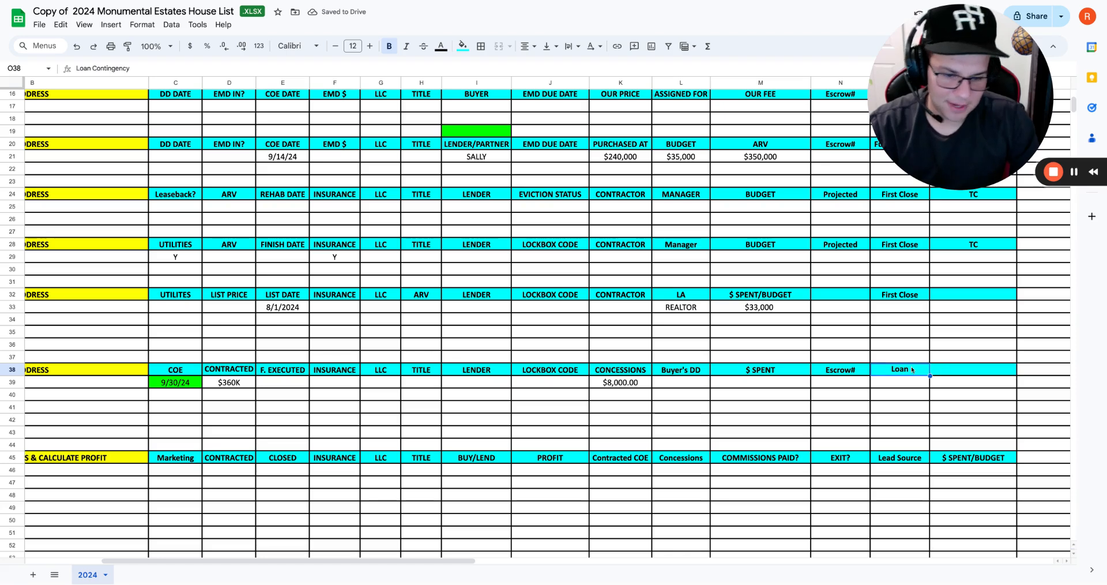
key("Delete")
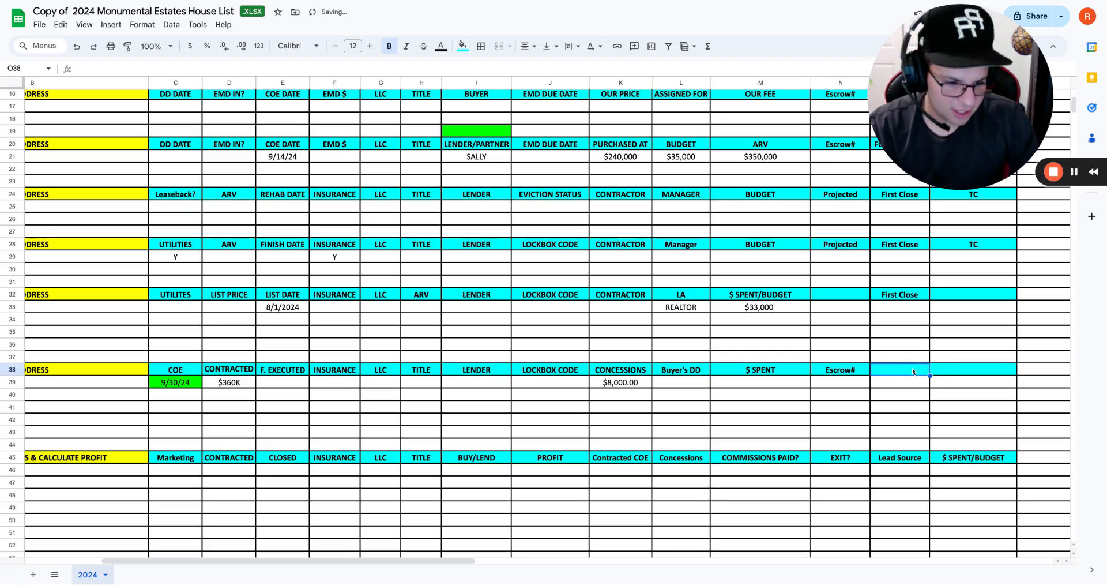
left_click(972, 375)
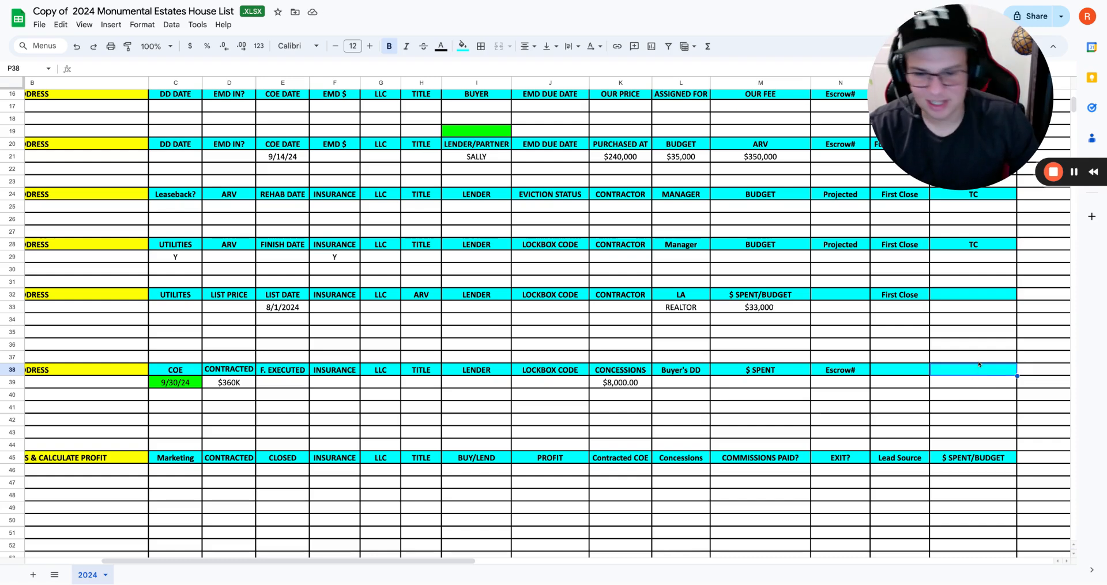
Step: Review the Sale Escrow section and the entries made there for Address #1
scroll(988, 364, "left", 1)
scroll(988, 363, "left", 5)
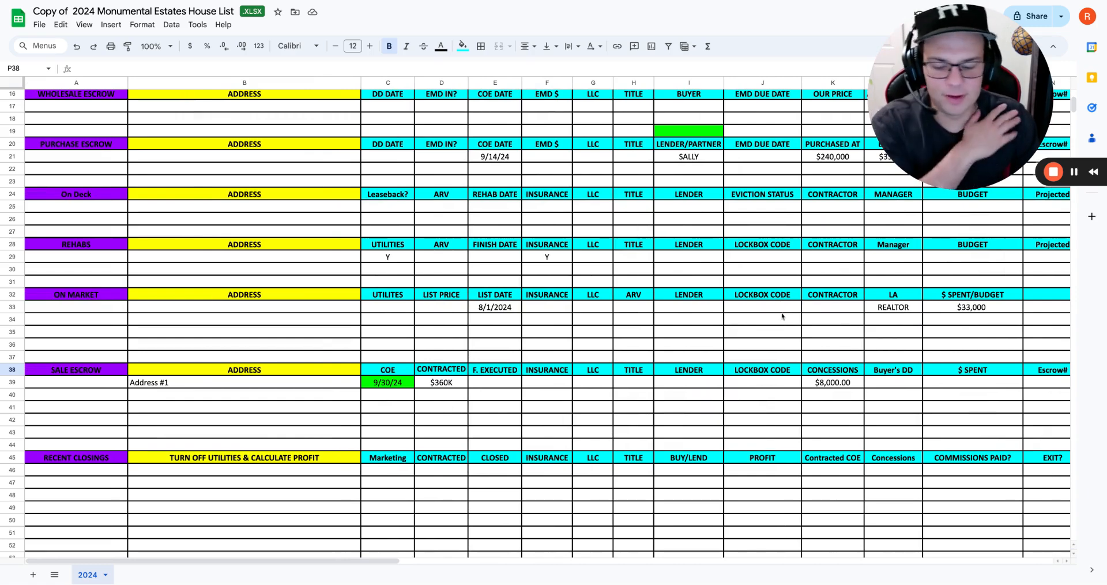
scroll(761, 314, "down", 1)
scroll(761, 314, "down", 1)
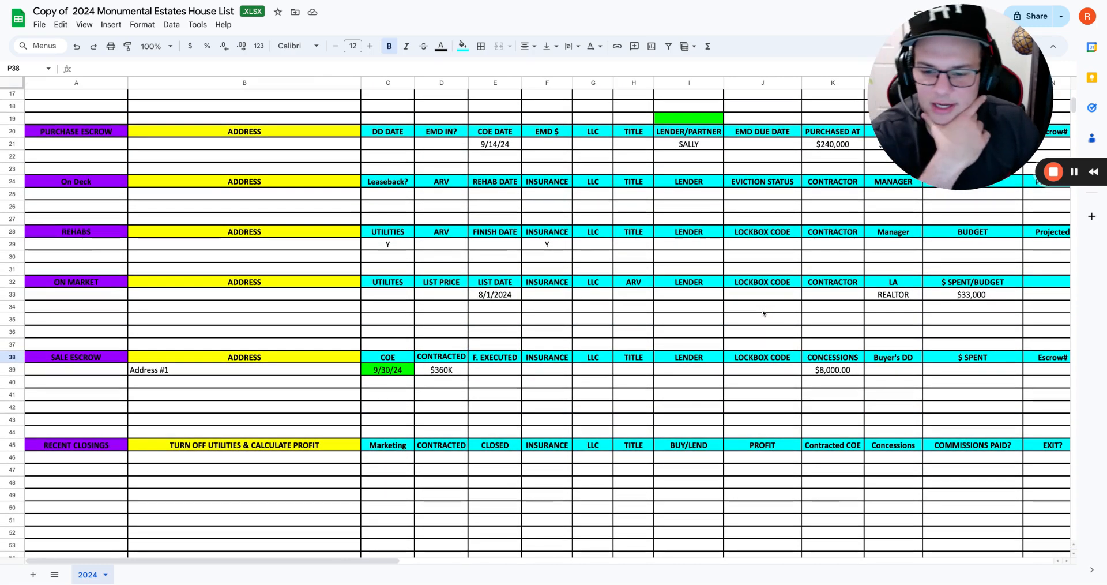
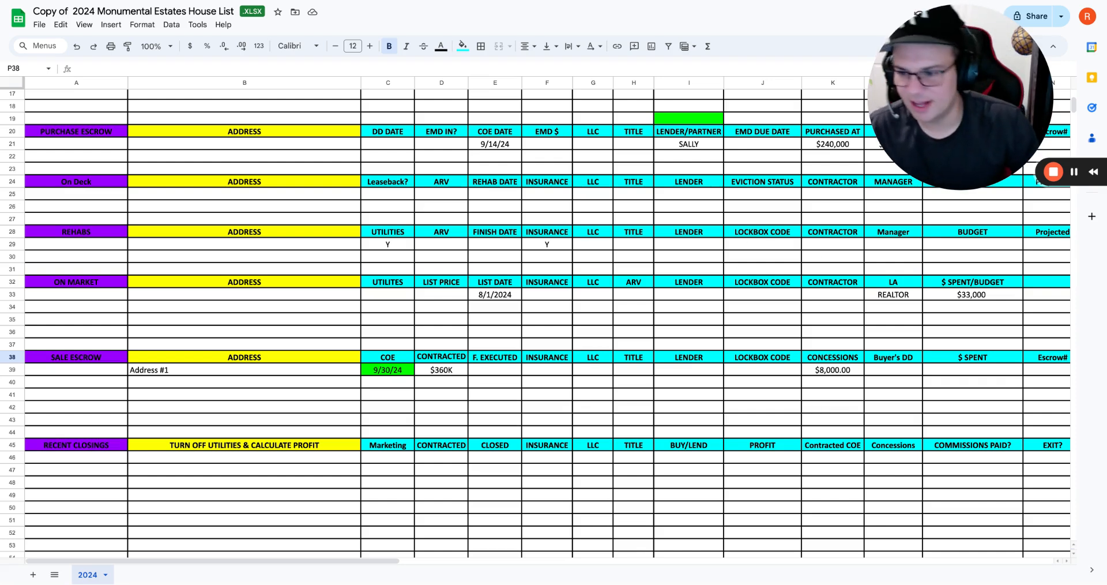
scroll(578, 265, "down", 1)
left_click(108, 316)
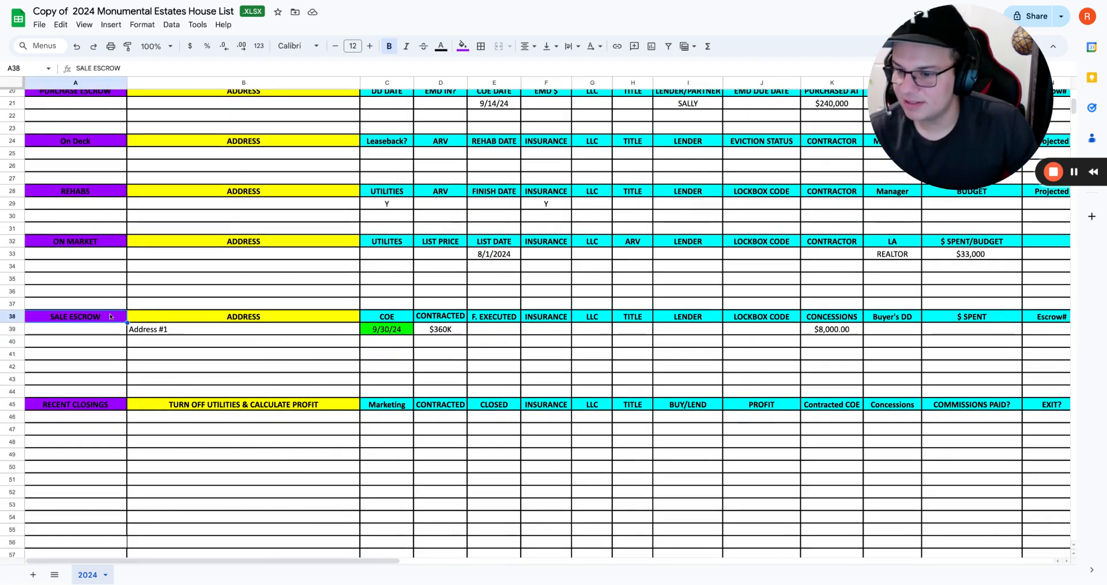
scroll(306, 344, "right", 1)
scroll(308, 343, "left", 1)
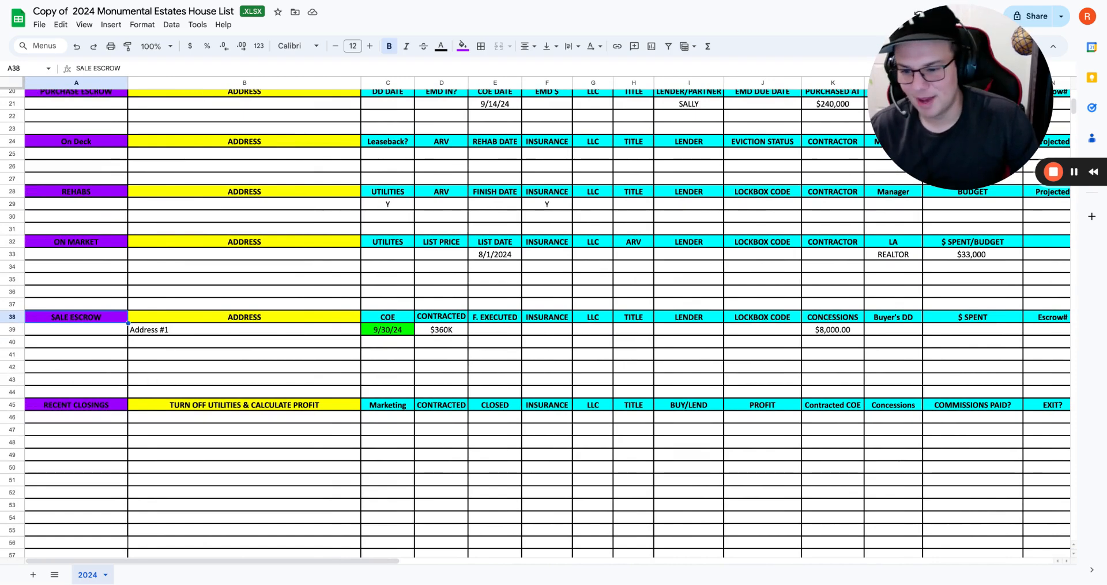
scroll(317, 340, "down", 1)
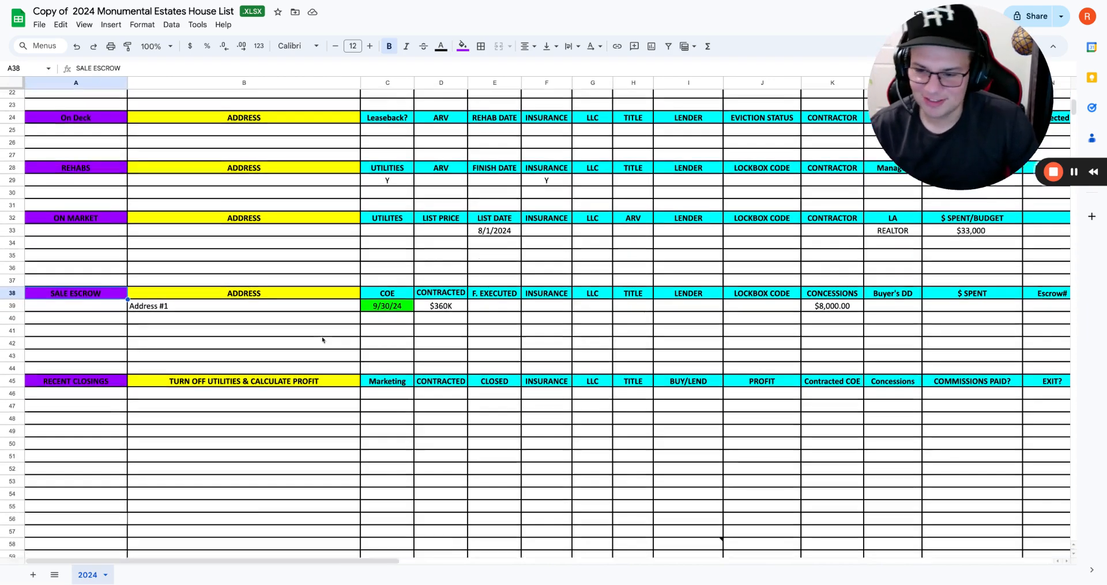
Step: Move Address #1 from the Sale Escrow section to the first empty row under Recent Closings
scroll(322, 340, "down", 2)
left_click(98, 304)
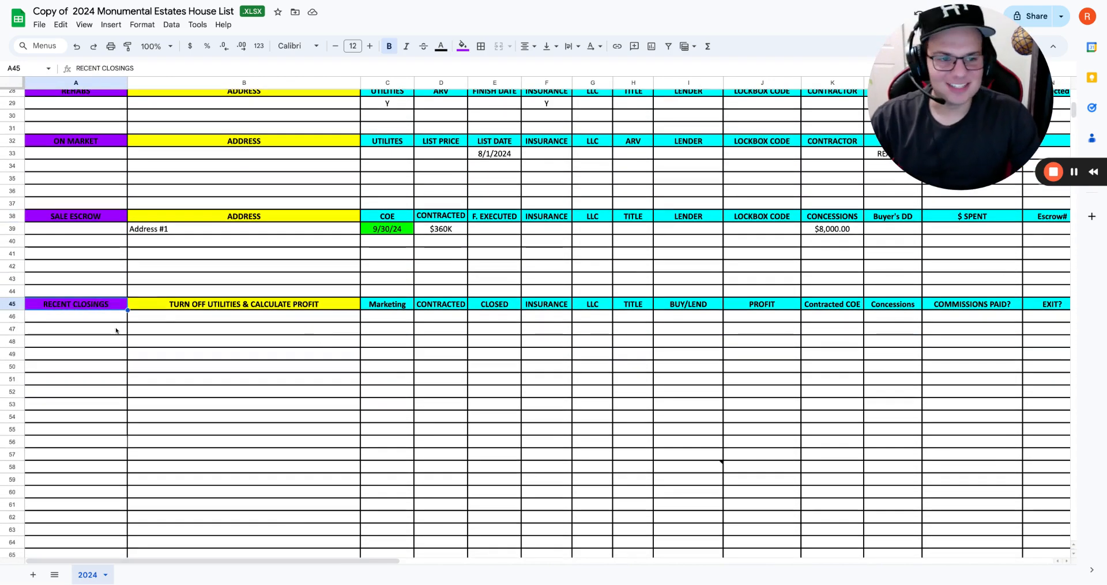
left_click(178, 316)
triple_click(198, 233)
key("ctrl+c")
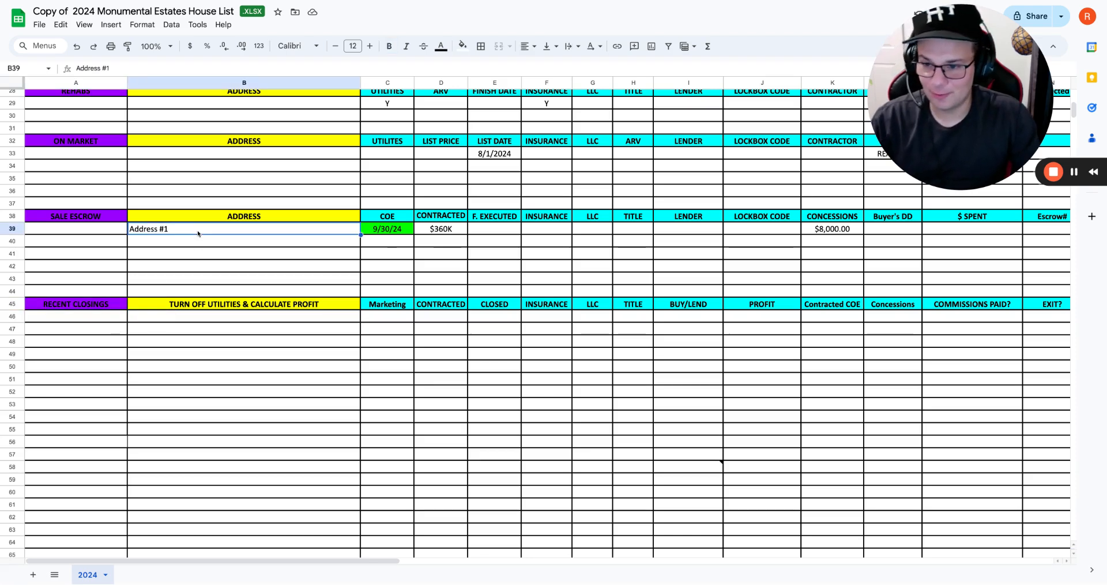
key("BackSpace")
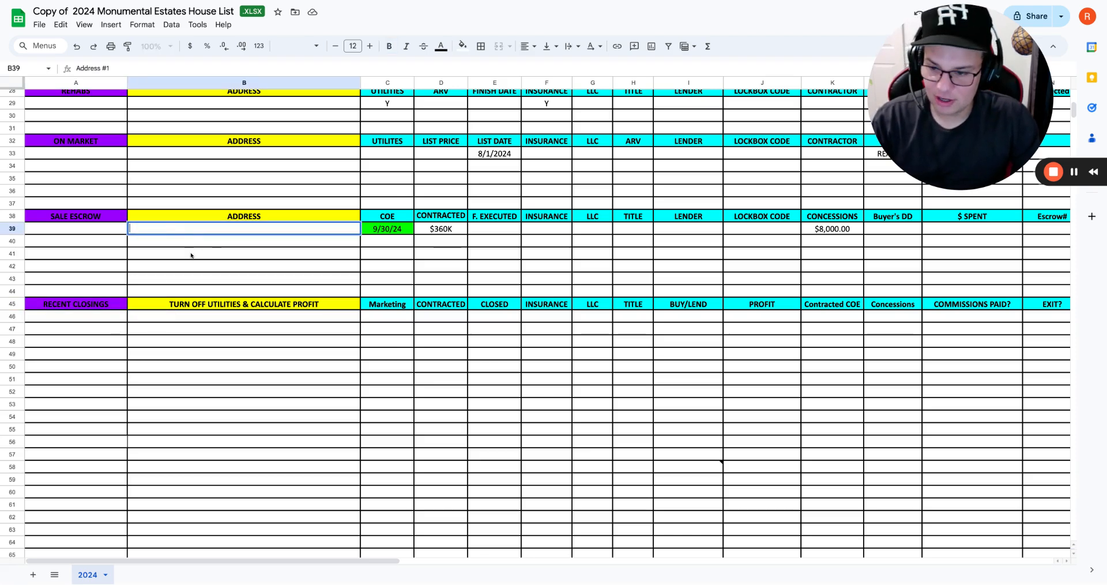
left_click(200, 319)
key("ctrl+v")
Step: Enter DTA/DTS under Marketing for Address #1 in Recent Closings and check the section's Lead Source column
left_click(372, 320)
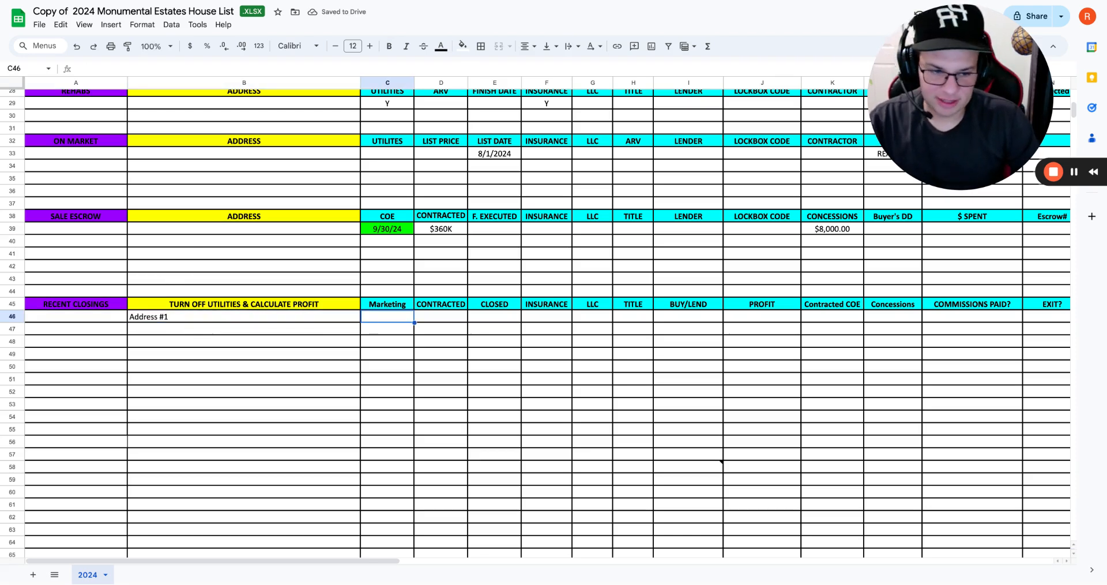
type("DTA")
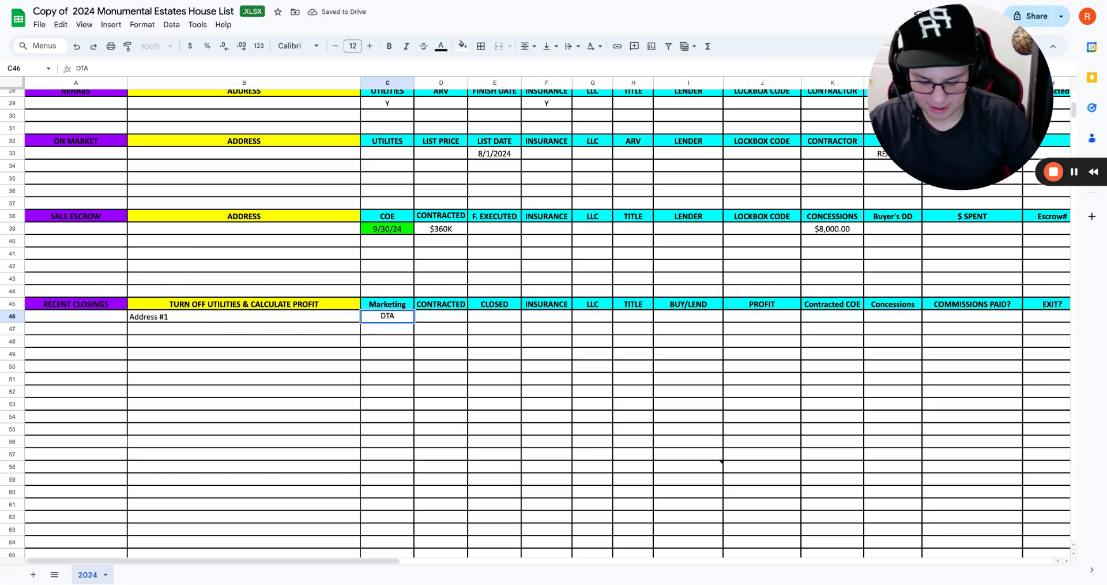
type("/DTS")
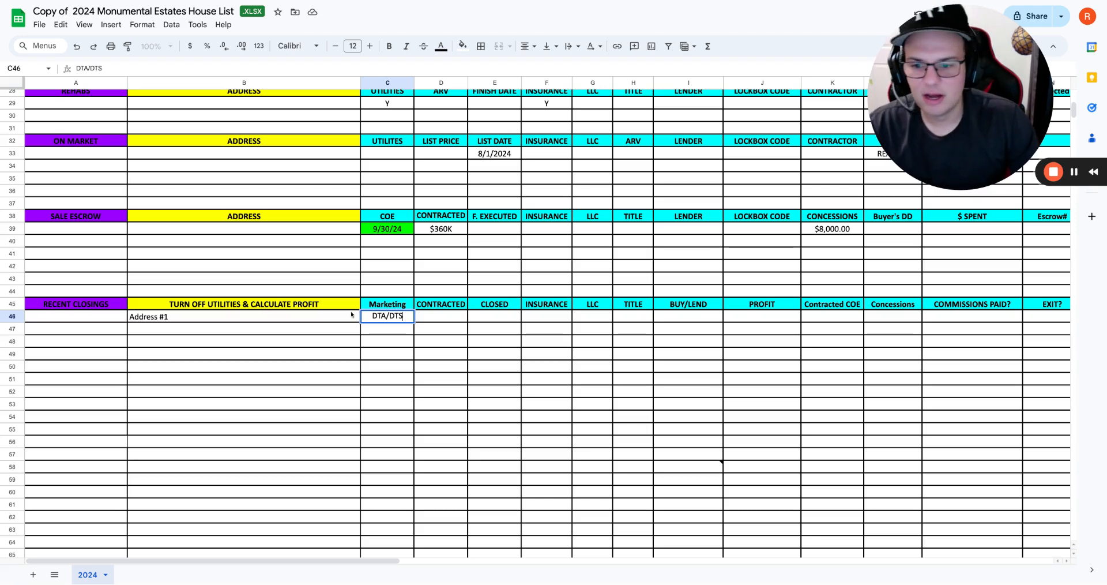
left_click(424, 317)
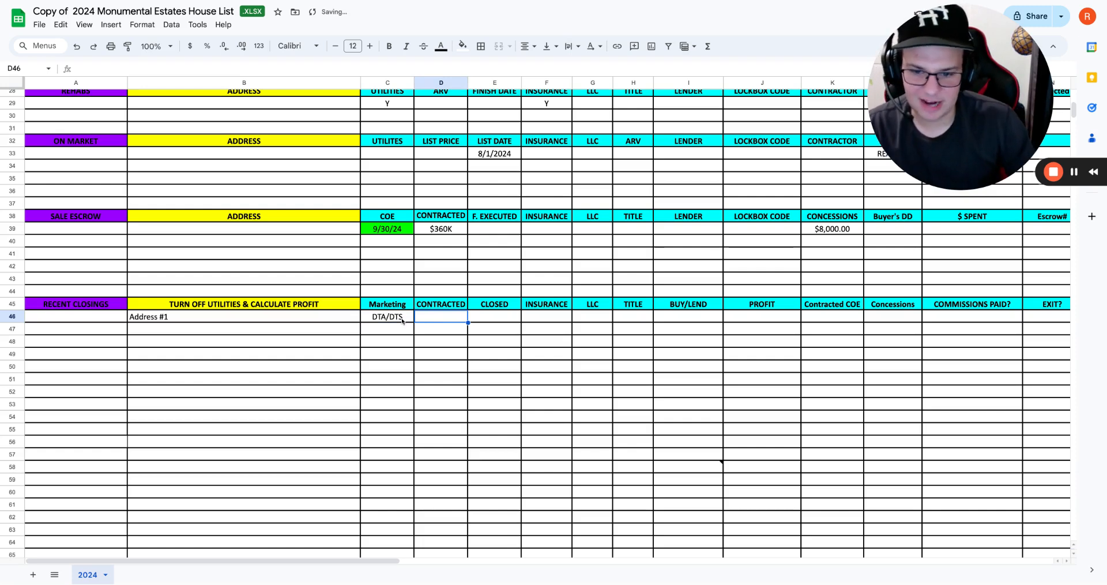
scroll(404, 320, "right", 3)
scroll(402, 322, "right", 2)
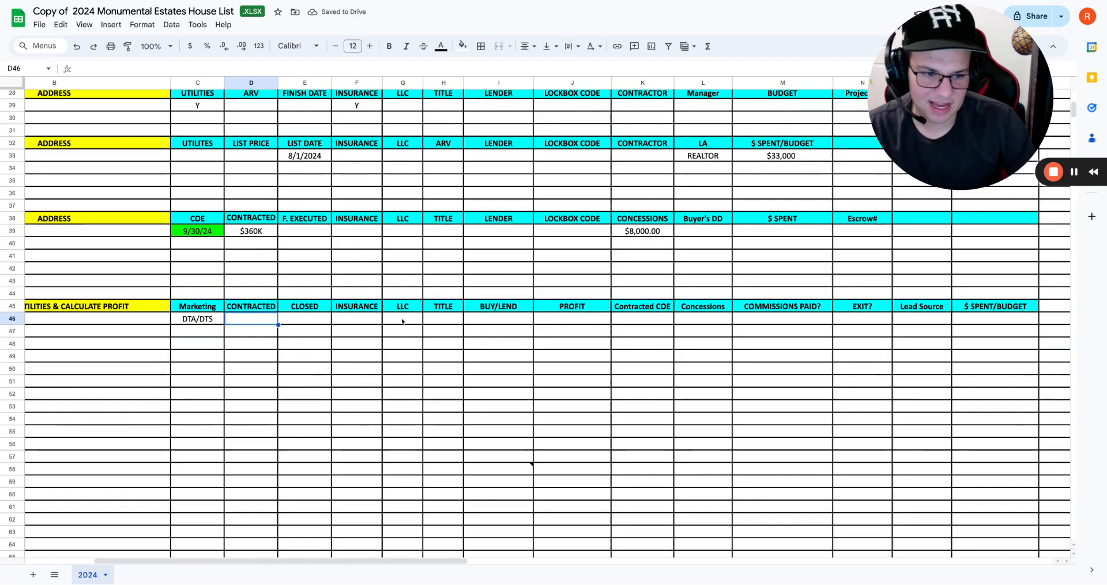
left_click(922, 306)
scroll(437, 321, "left", 5)
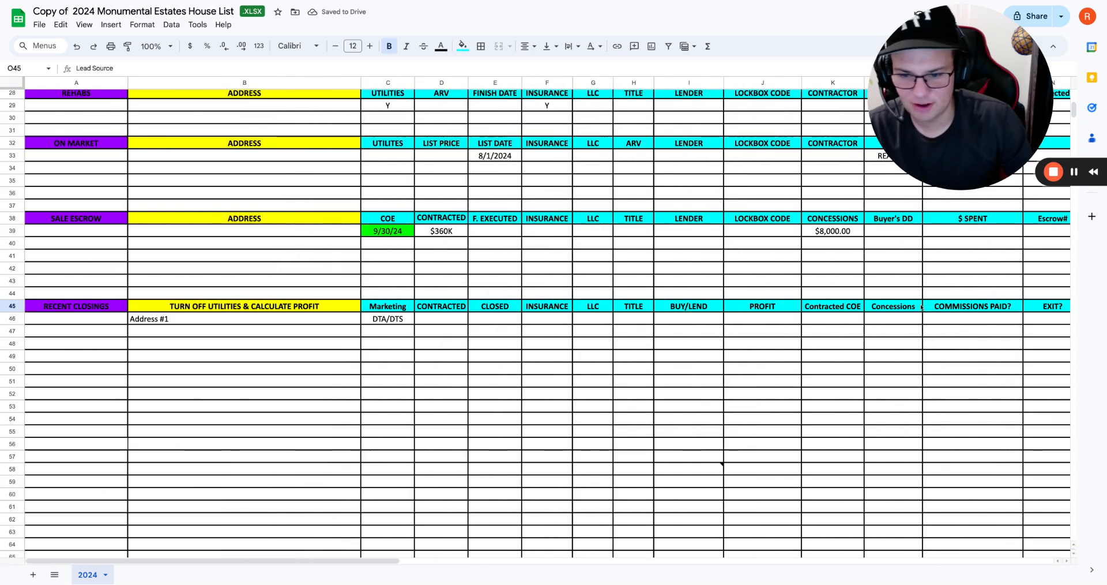
Step: Enter $360K under CONTRACTED and $358K under CLOSED for Address #1 in the Recent Closings section
left_click(450, 320)
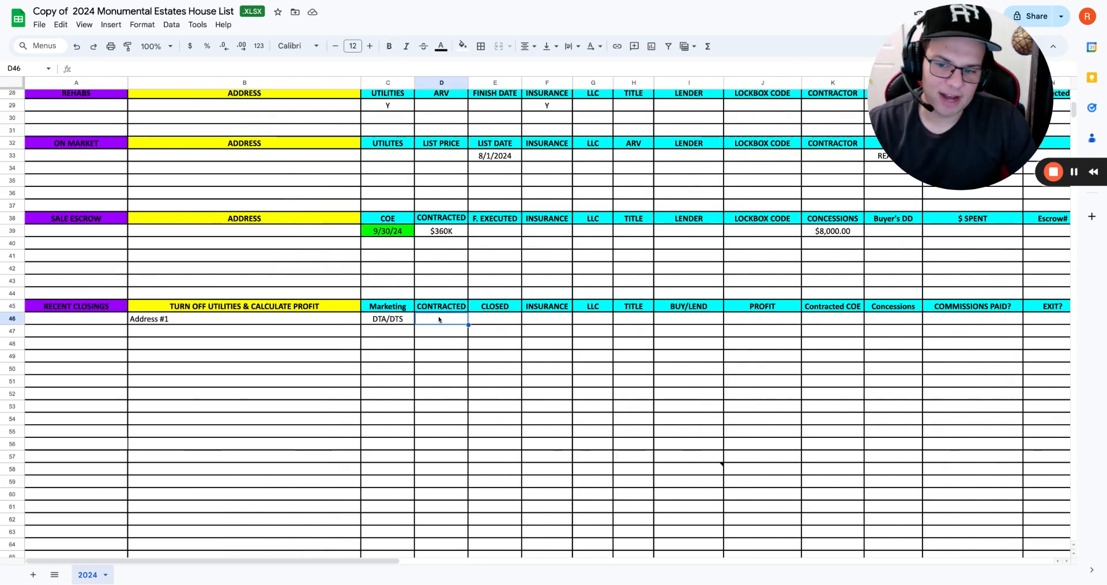
key("Return")
type("$360K")
key("Tab")
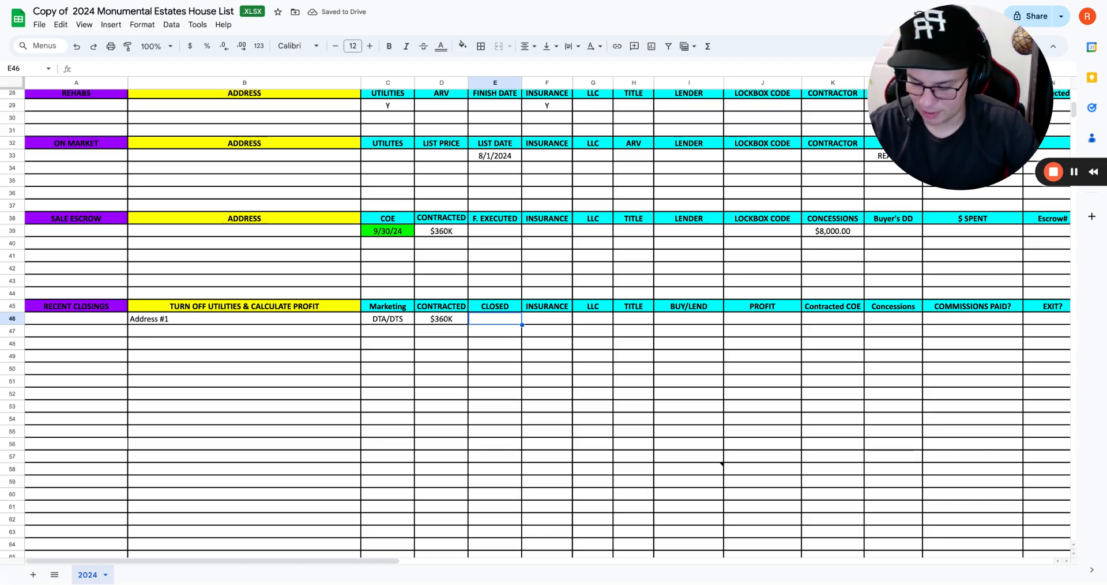
type("$358K")
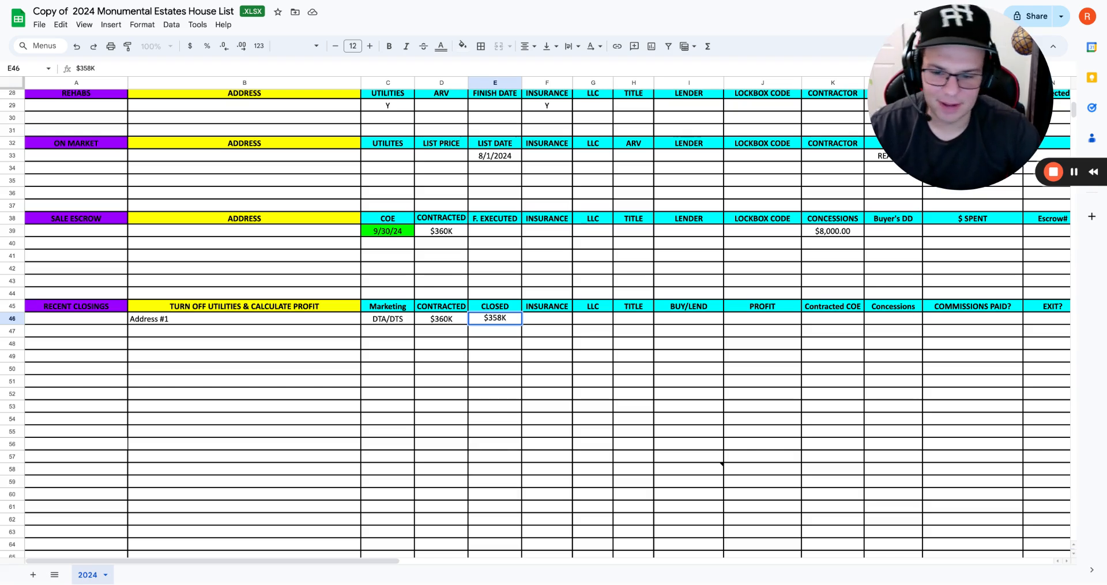
key("Tab")
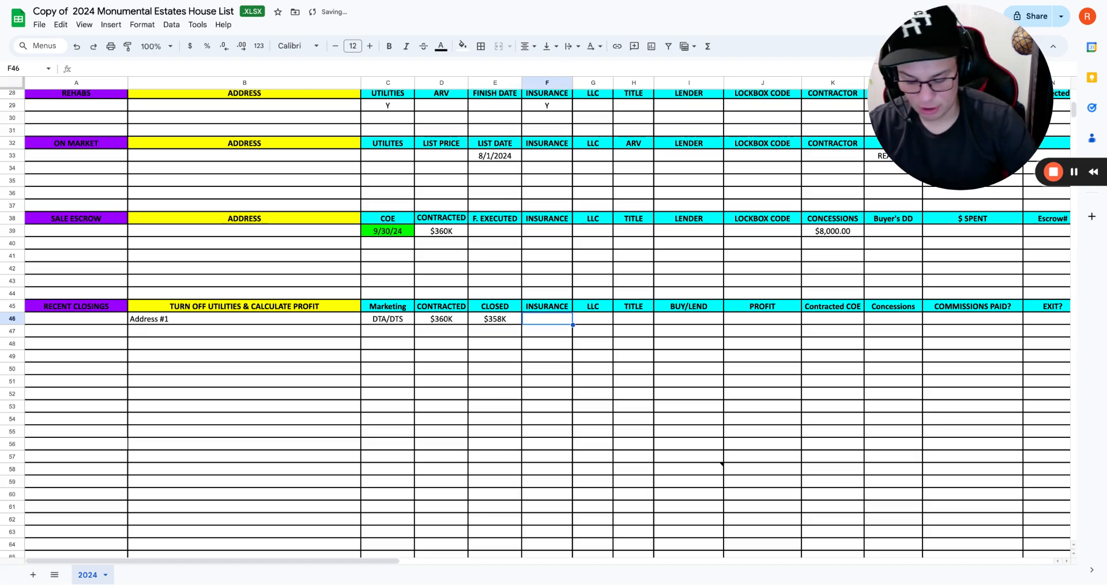
Step: Enter N under INSURANCE for Address #1 in Recent Closings and go over the LLC, TITLE and BUY/LEND columns
type("N")
key("Return")
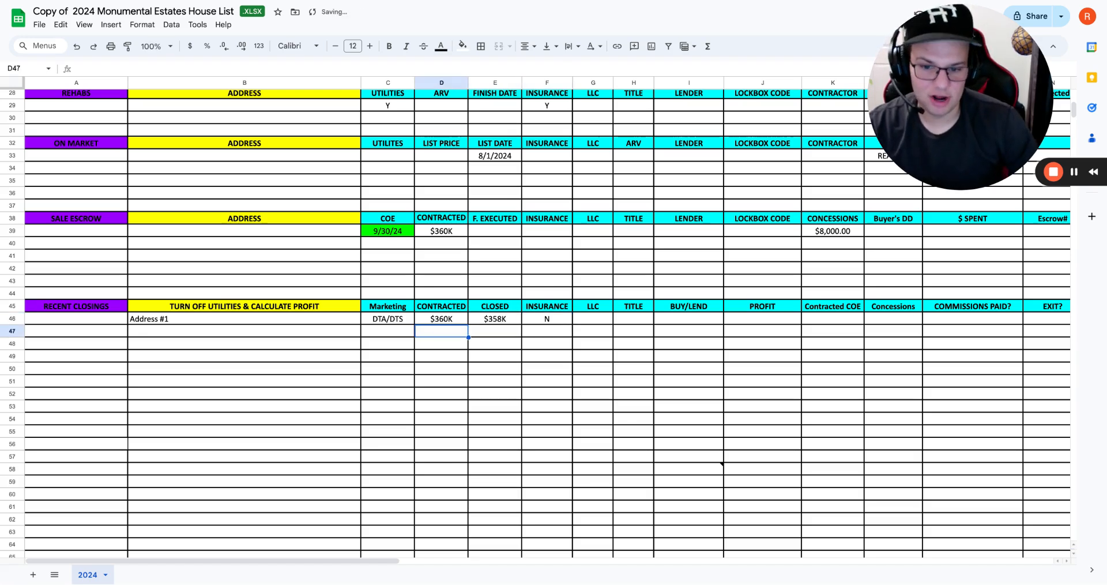
left_click(535, 321)
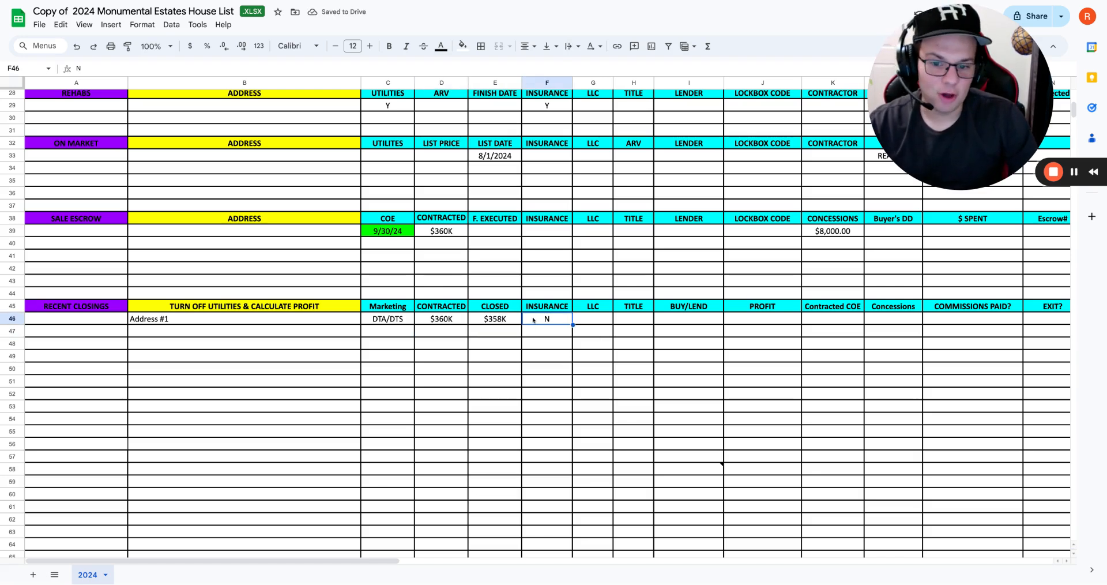
left_click(590, 318)
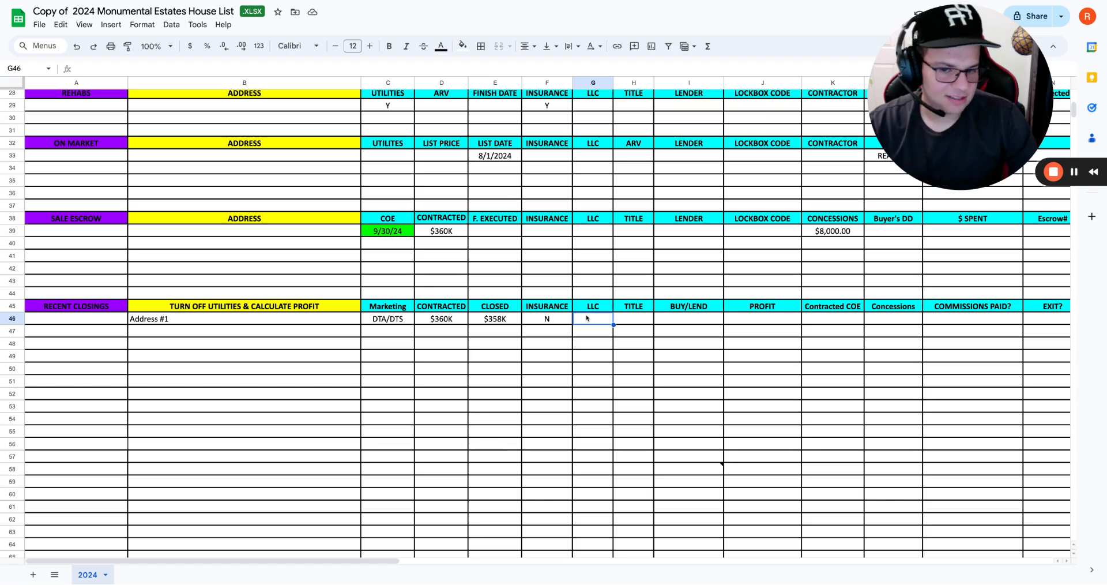
left_click(637, 311)
left_click(686, 306)
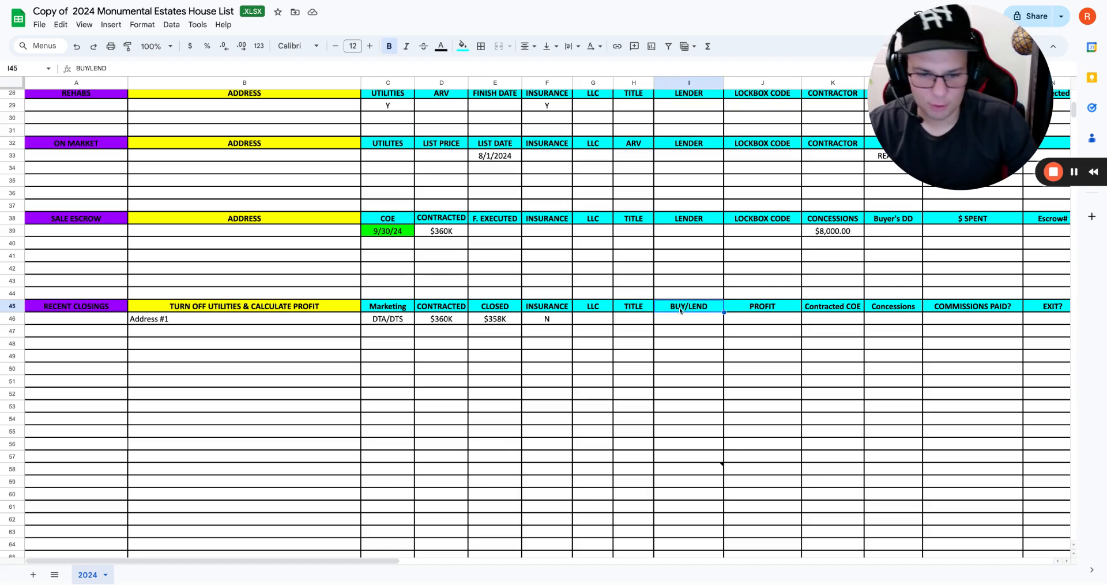
Step: Enter a PROFIT of $35,000 for Address #1 in Recent Closings and fill that cell with bright green
left_click(757, 318)
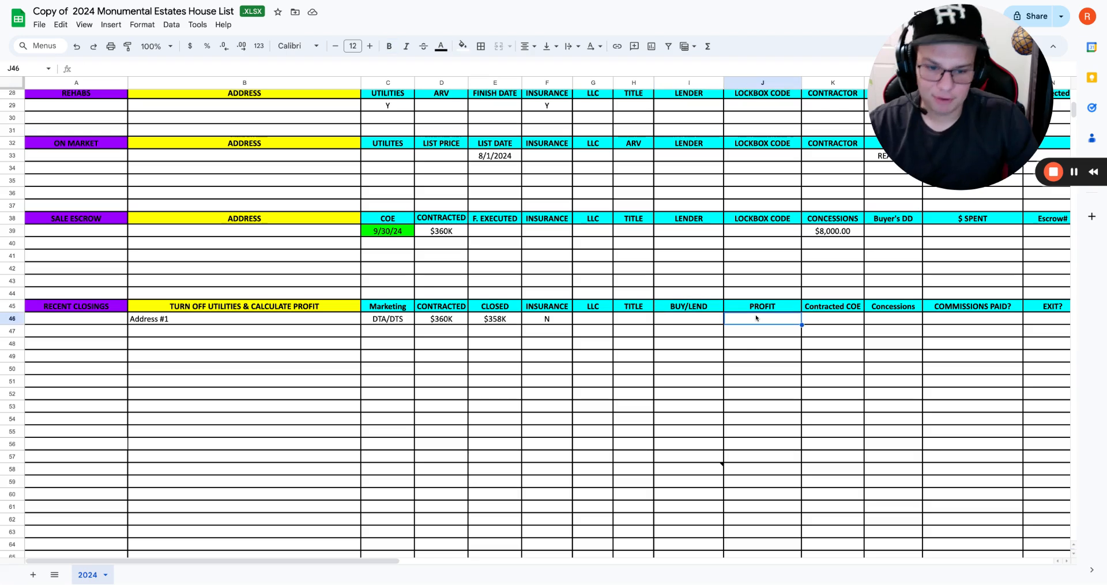
type("35000")
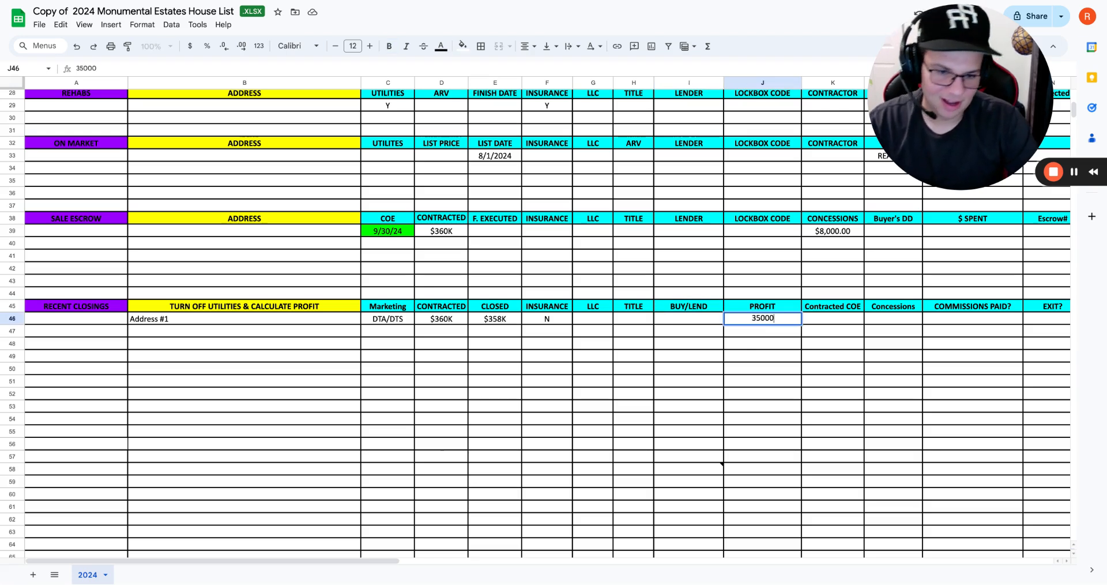
key("Return")
left_click(761, 317)
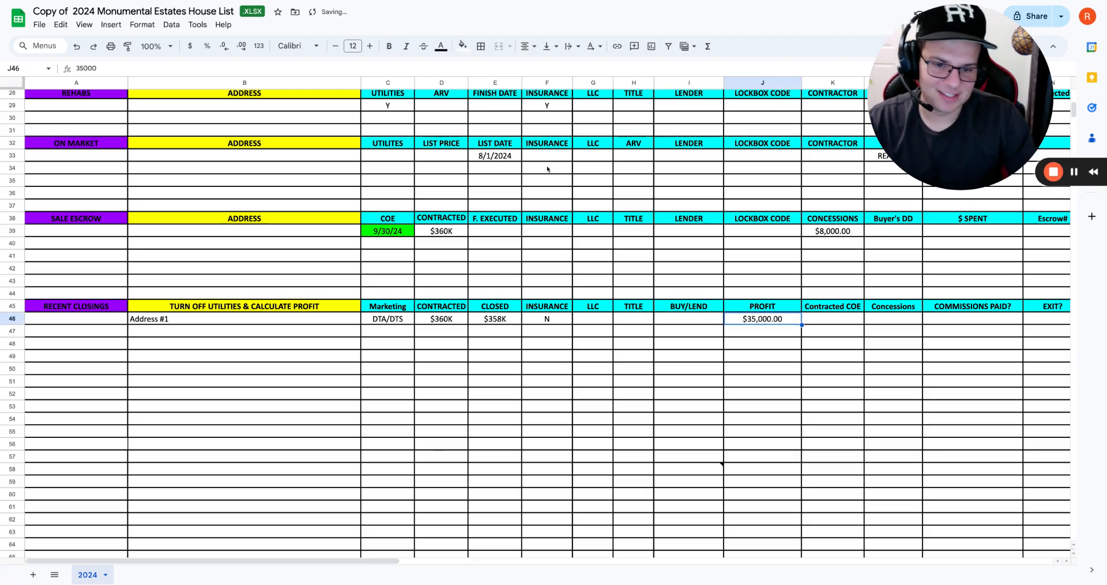
left_click(462, 46)
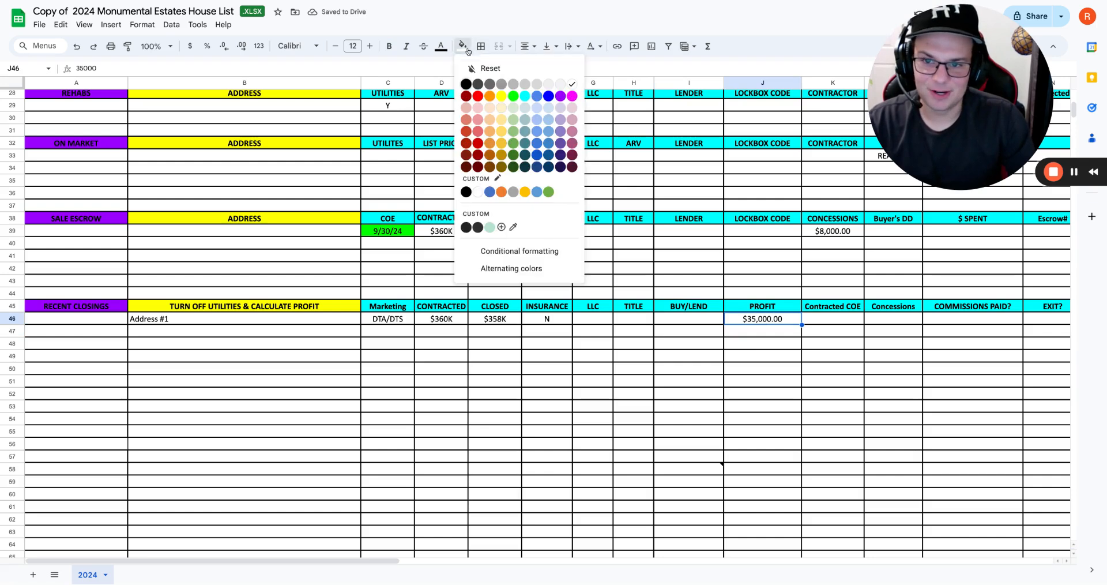
left_click(512, 97)
Step: Enter $8,000 under Concessions for Address #1 in the Recent Closings section
scroll(731, 326, "right", 2)
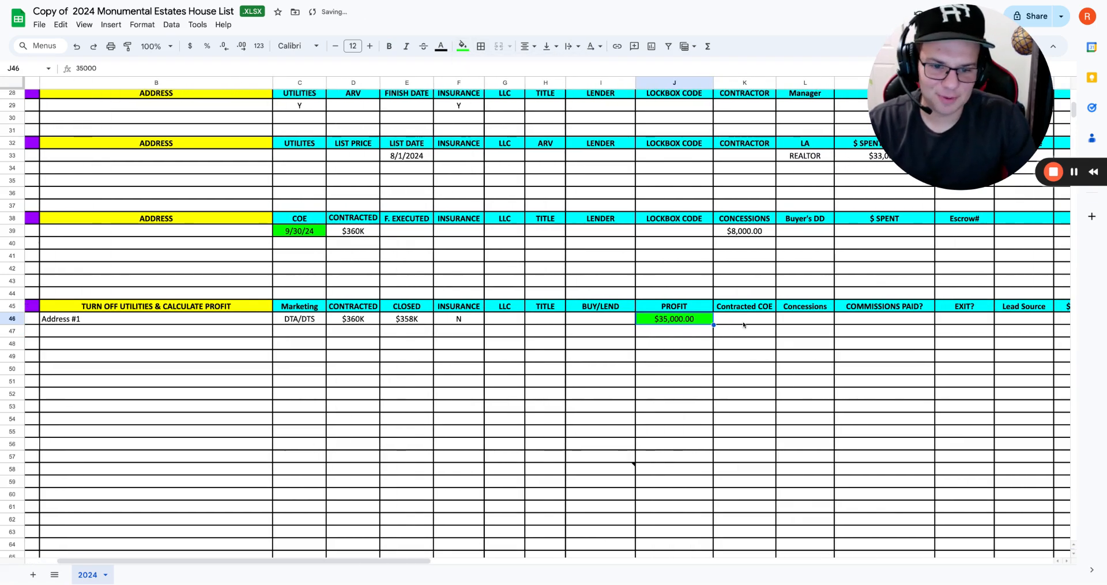
left_click(742, 321)
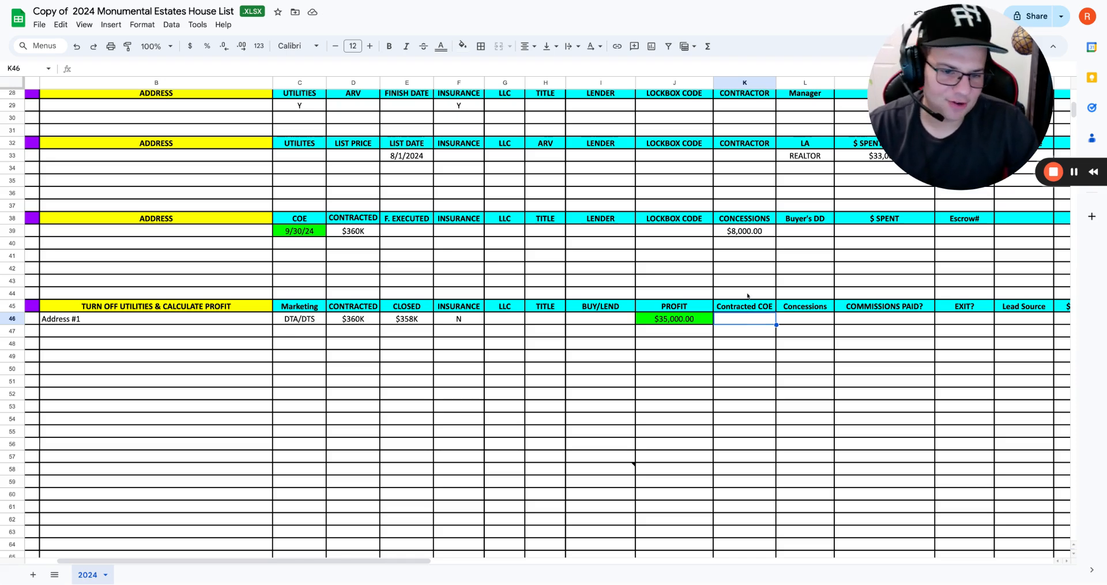
left_click(800, 318)
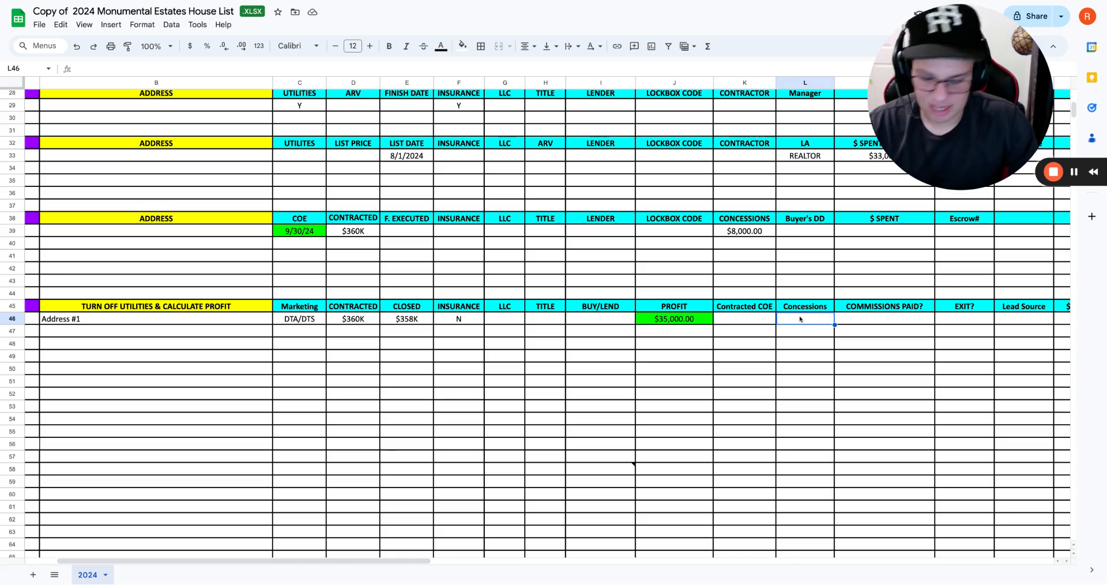
type("8000")
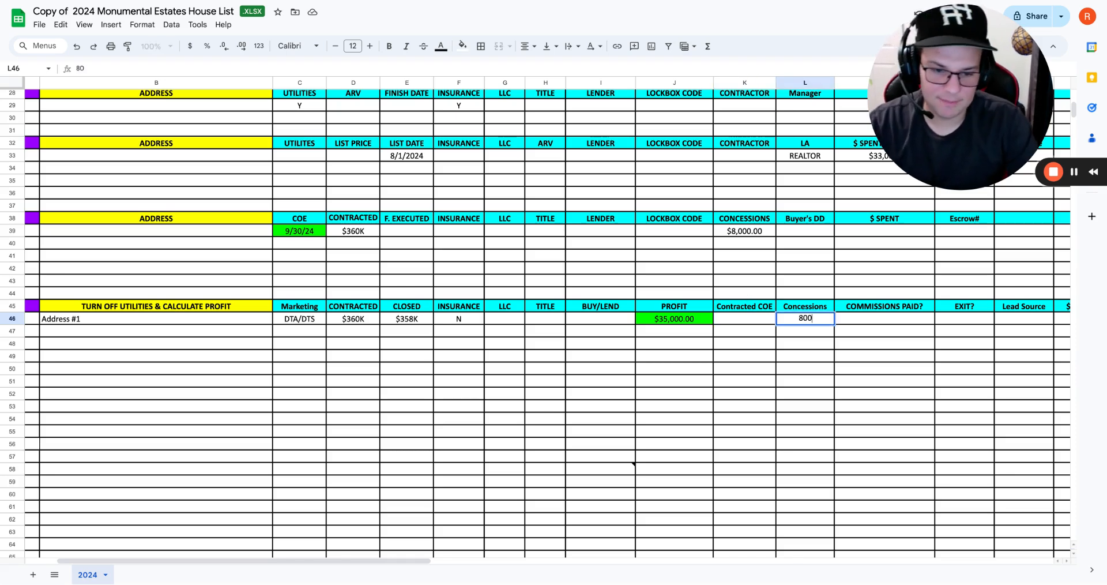
key("Return")
Step: Enter N in the first three rows under COMMISSIONS PAID? in the Recent Closings section
left_click(863, 321)
scroll(864, 320, "right", 3)
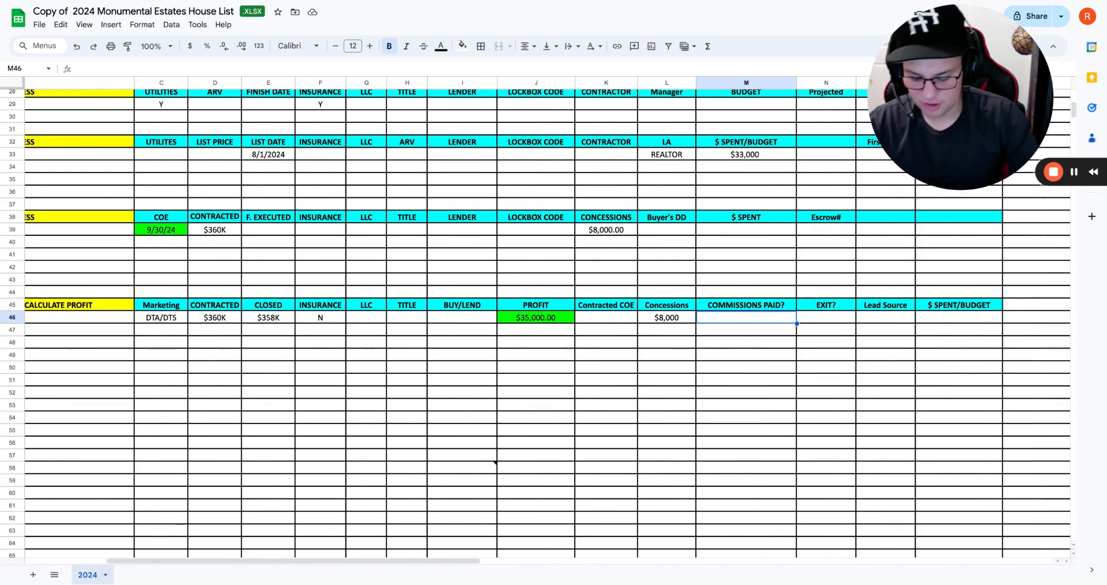
type("N")
key("Return")
type("M")
key("Return")
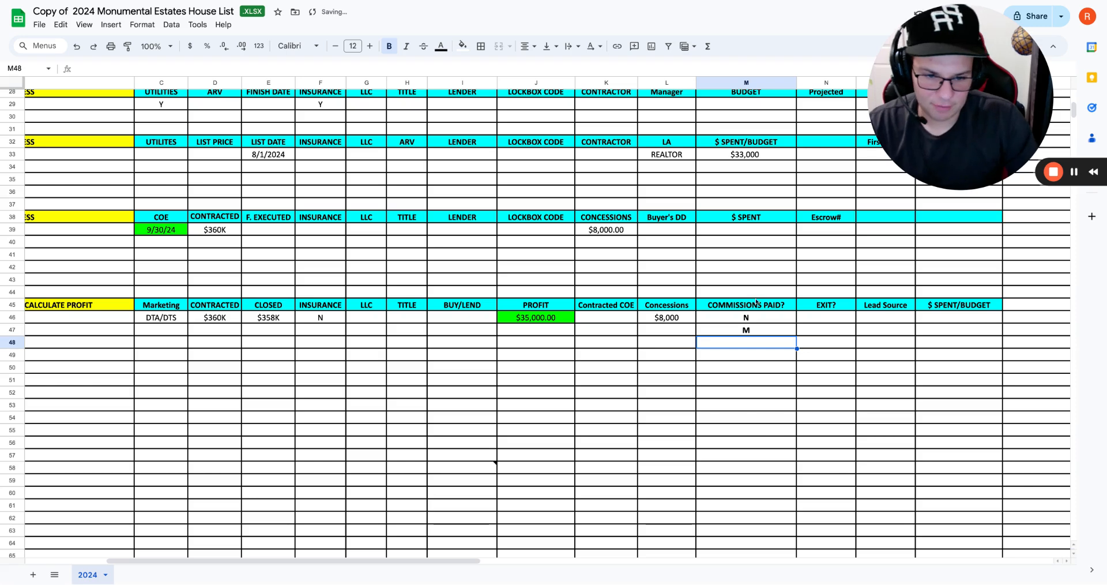
left_click(769, 330)
type("N")
key("Return")
type("N")
key("Return")
left_click(751, 321, "shift")
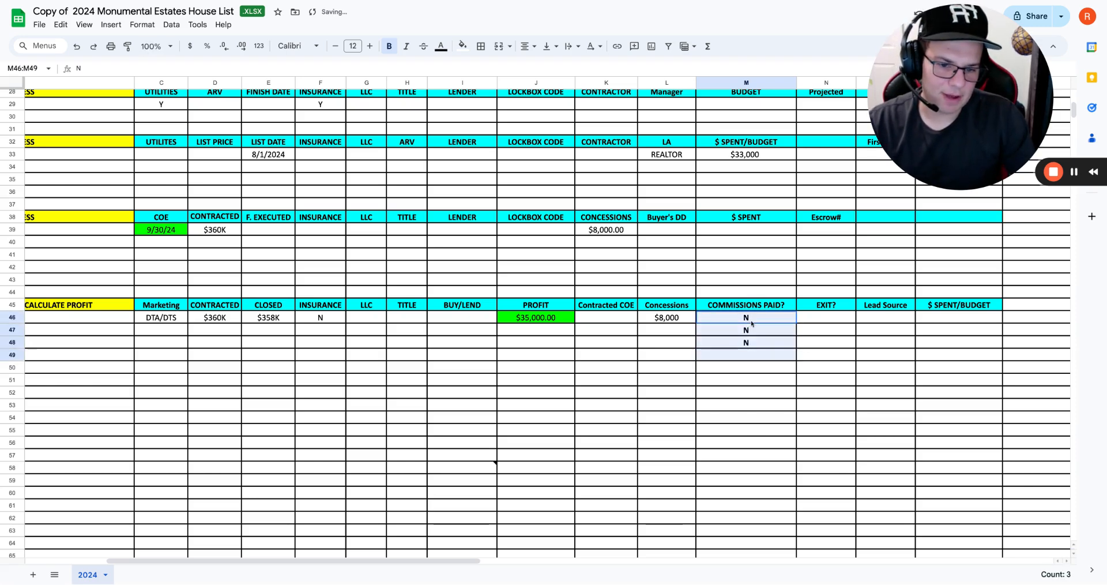
left_click(752, 322)
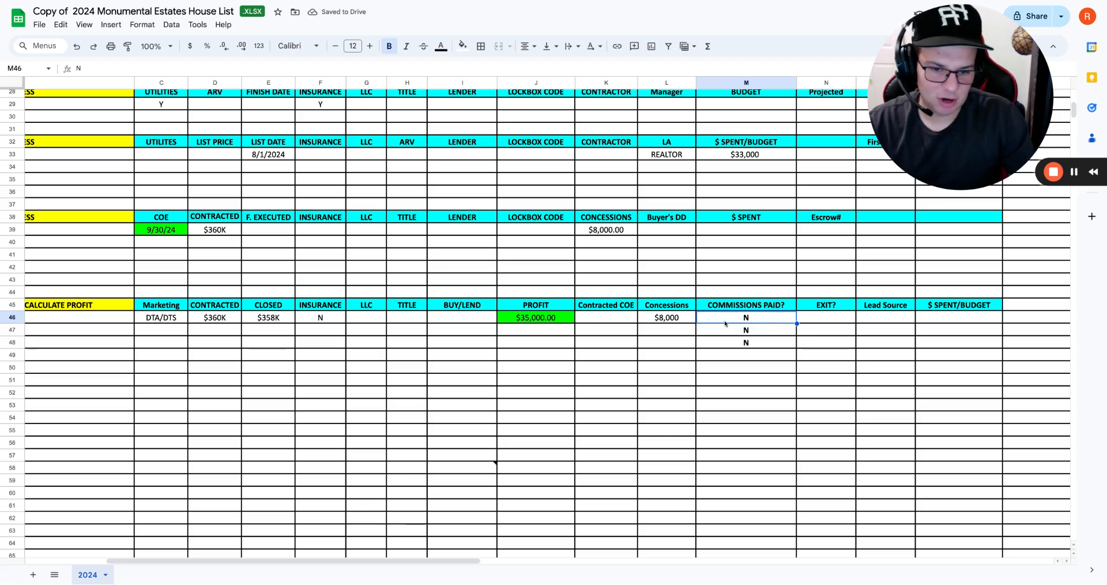
Step: Change the three COMMISSIONS PAID? entries in Recent Closings to Y, and clear them
left_click_drag(750, 320, 755, 346)
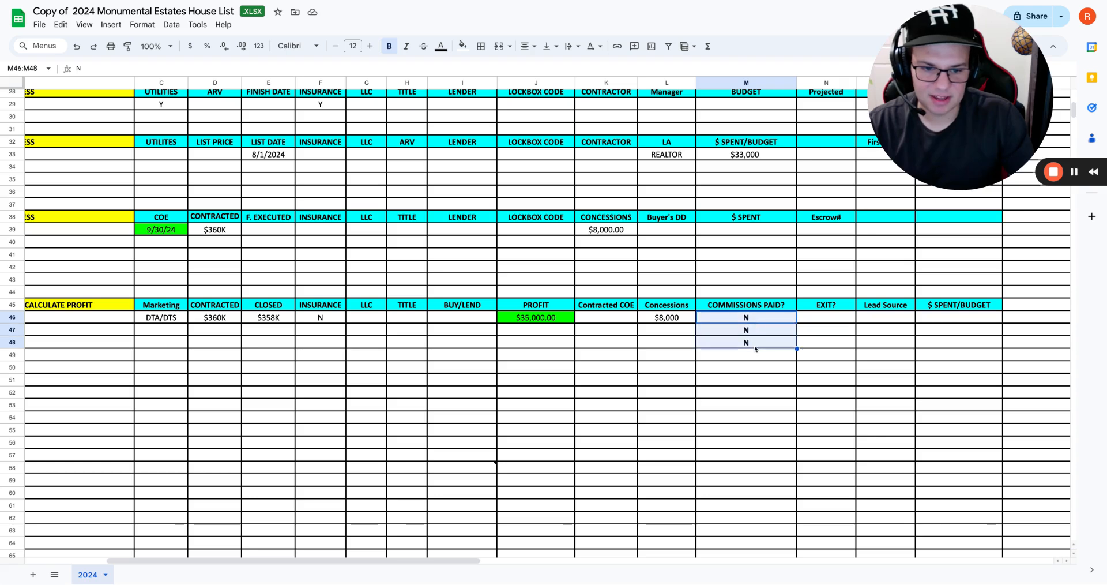
key("Delete")
type("Y")
key("ctrl+Return")
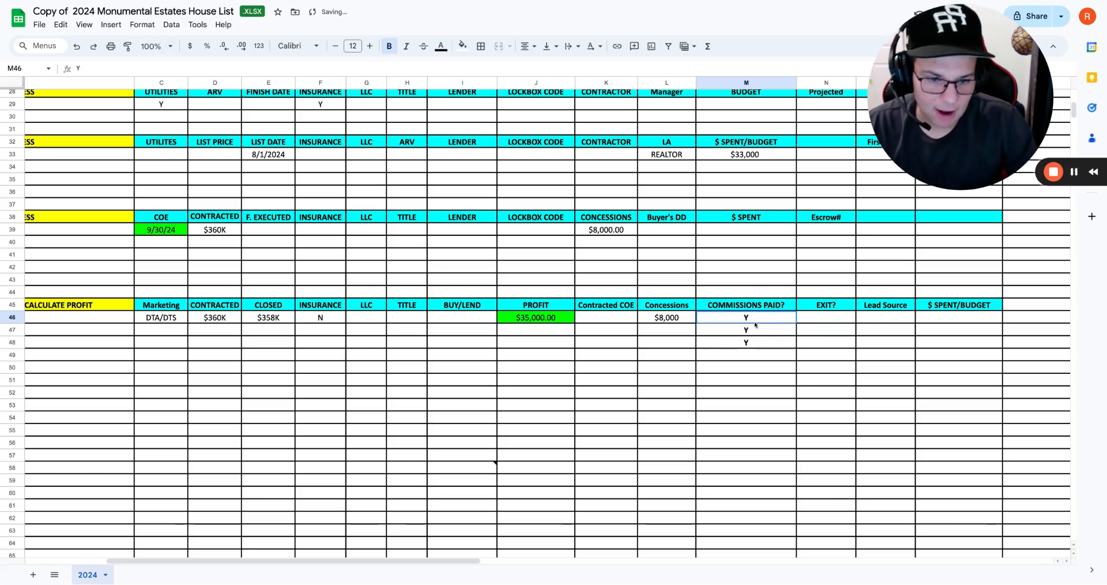
key("Delete")
Step: List WHOLESALE, FLIP, RENTAL, LISTING and NOVATIONS as sample entries under EXIT? in Recent Closings, and clear them
left_click(820, 320)
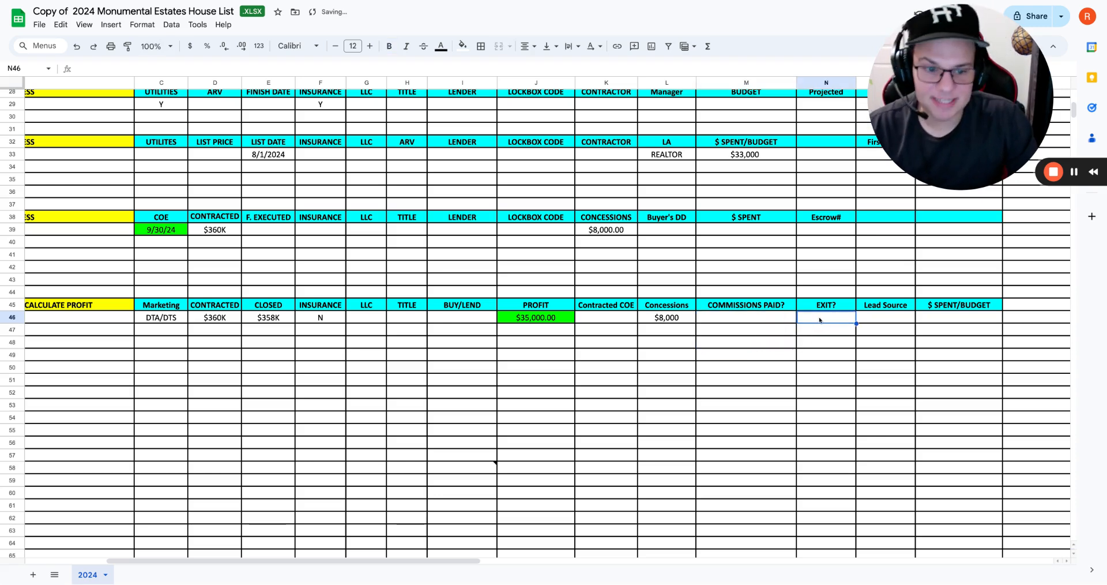
type("W")
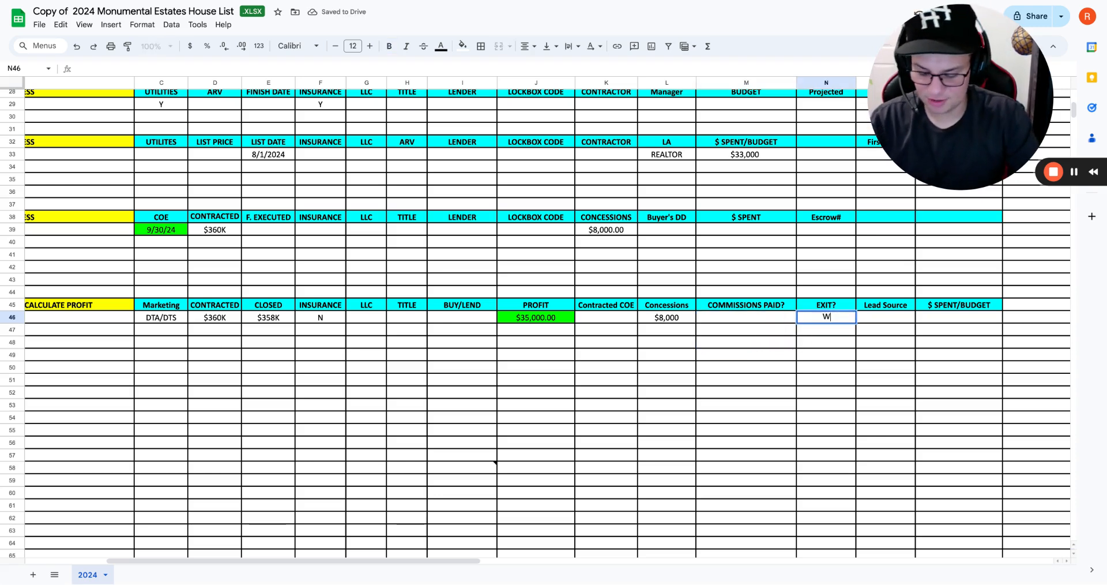
type("HOLESALE")
key("Return")
type("FLIP")
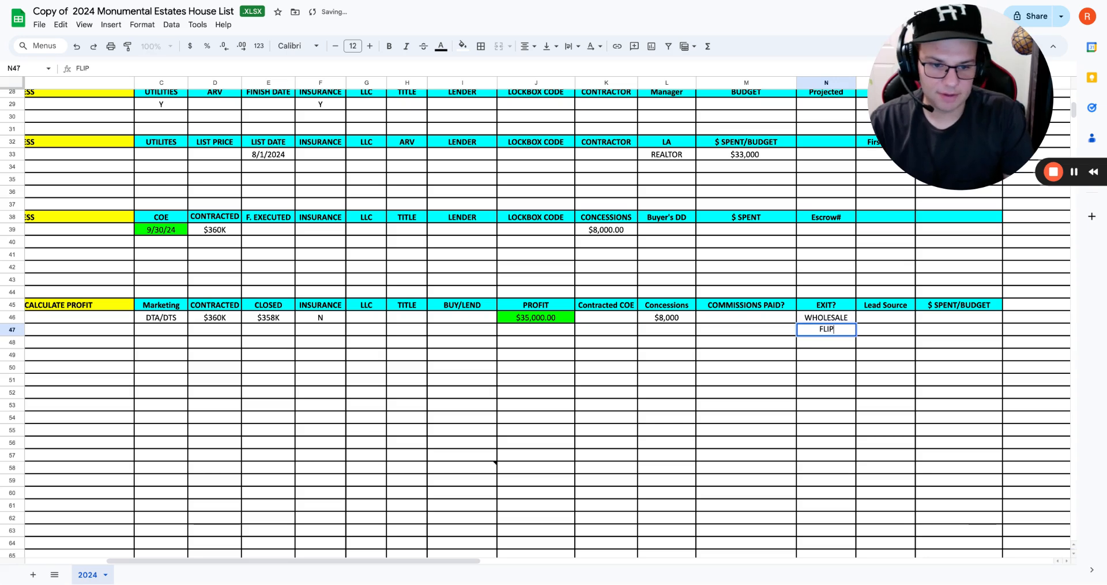
key("Return")
type("RENTAL")
key("Return")
type("LISTING")
key("Return")
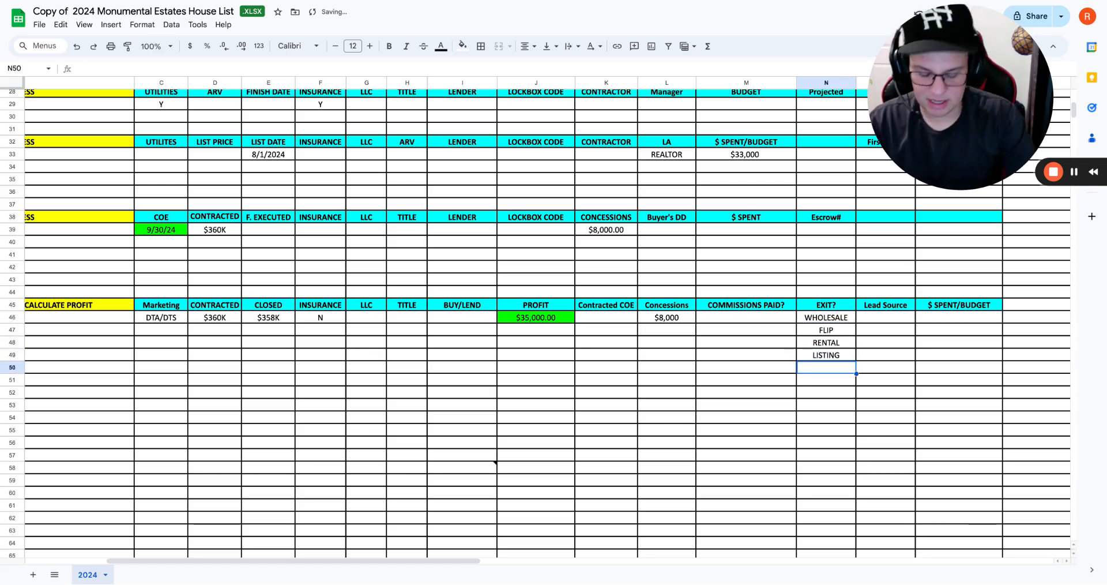
type("NOVATIONS")
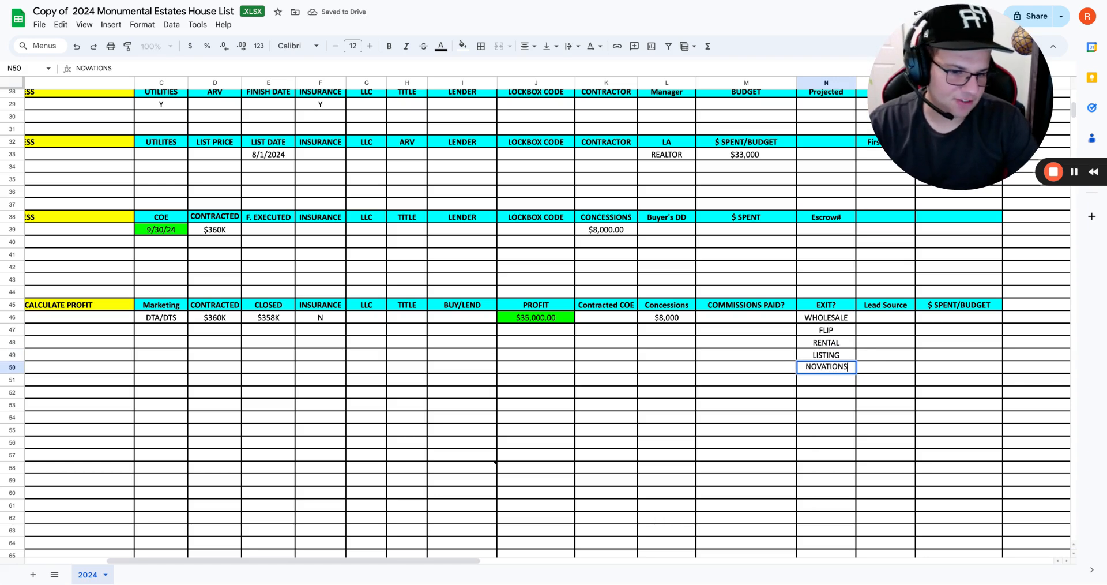
key("Return")
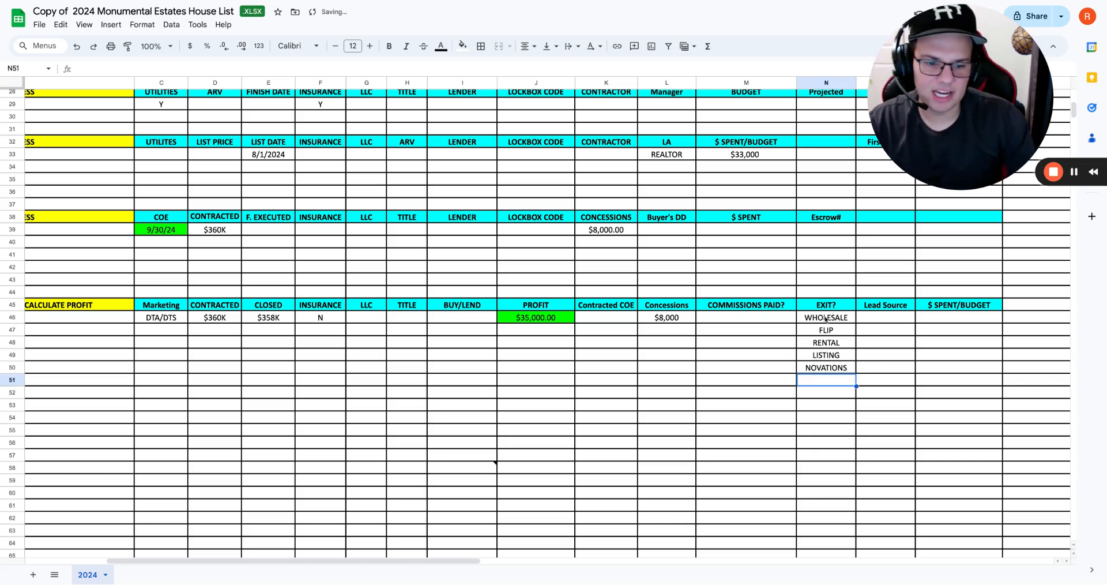
left_click_drag(808, 317, 805, 380)
key("Delete")
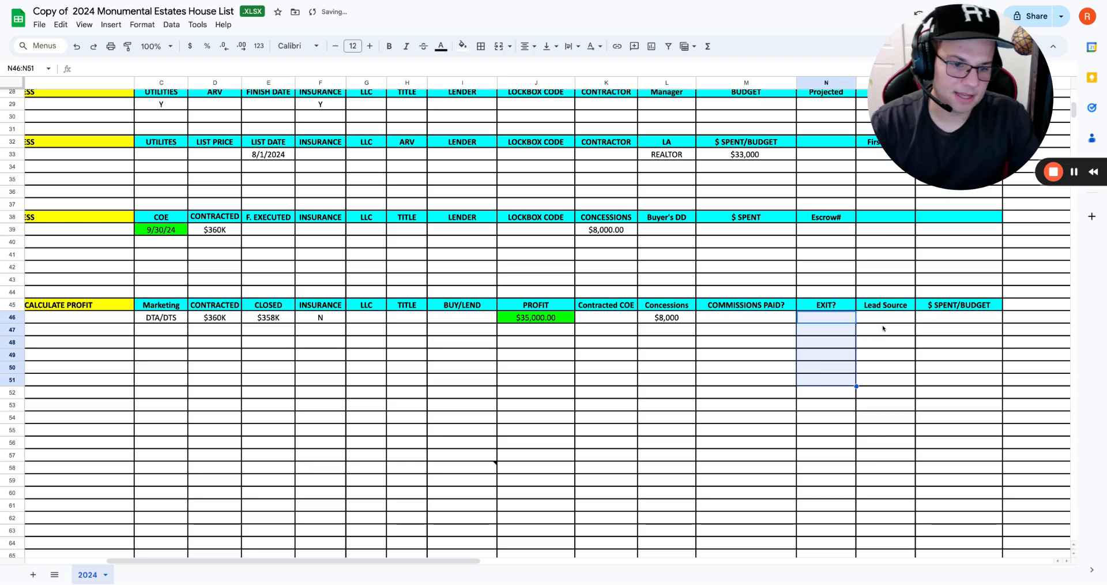
Step: Enter PPL and PPC in the first two rows under Lead Source in Recent Closings
double_click(877, 319)
type("PPL")
key("Return")
type("PPC")
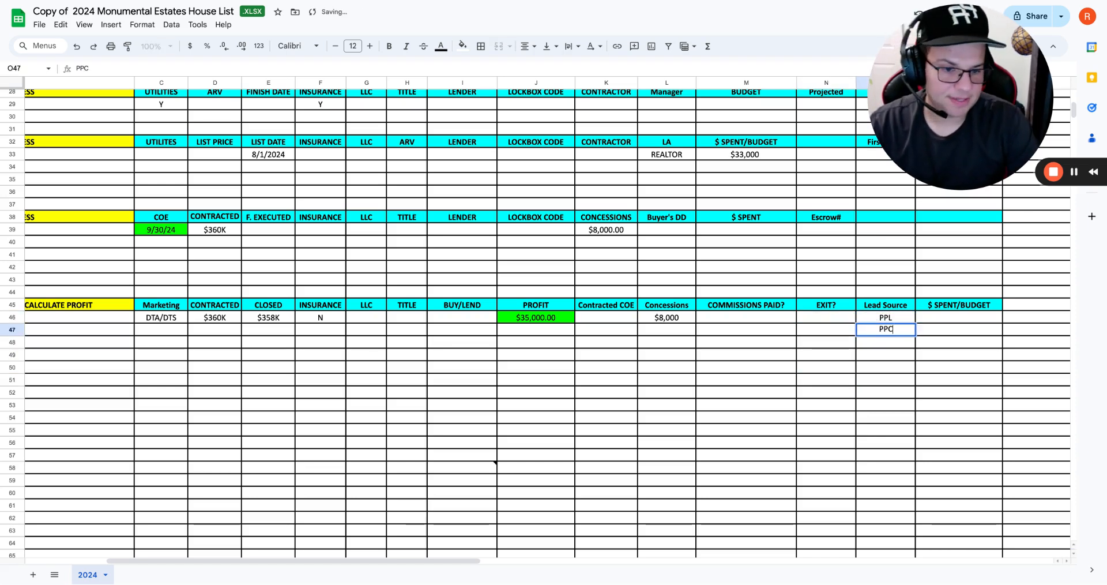
key("Return")
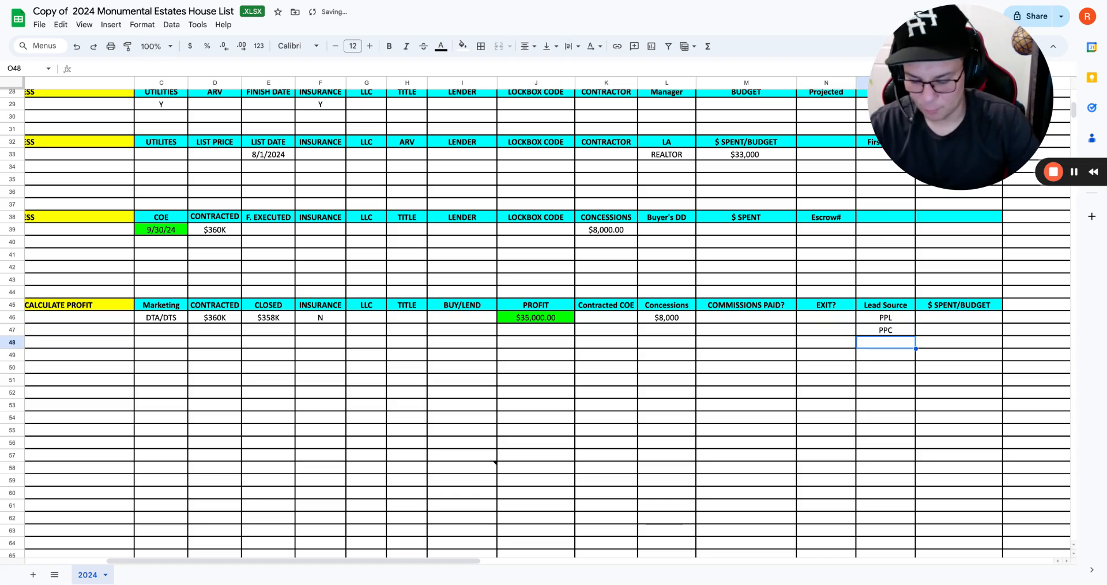
type("RELATIONSH")
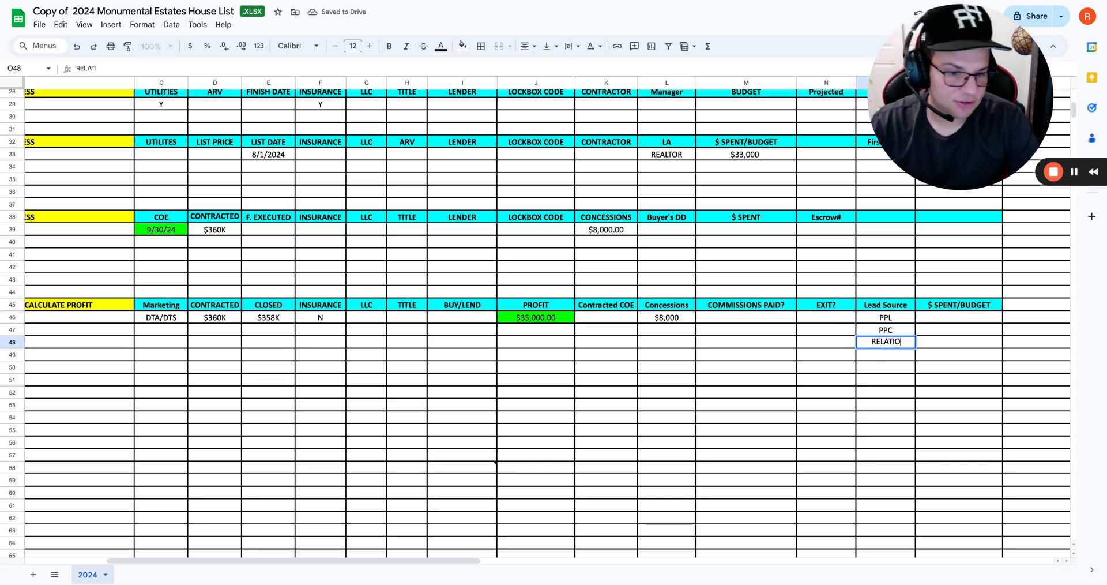
key("BackSpace")
key("BackSpace")
key("BackSpace")
key("BackSpace")
key("BackSpace")
key("BackSpace")
key("BackSpace")
key("BackSpace")
key("BackSpace")
key("BackSpace")
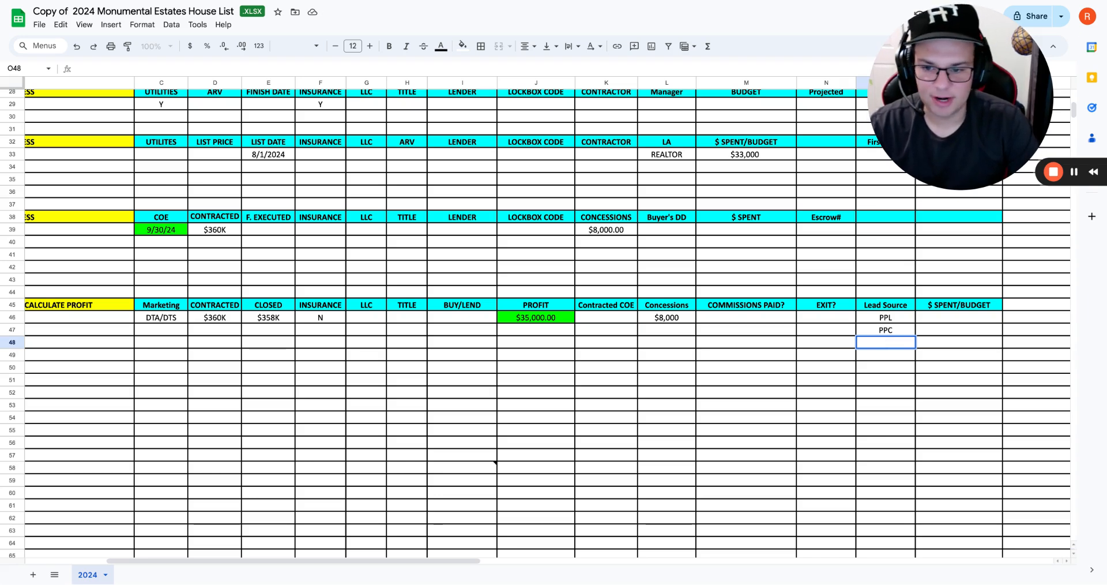
Step: Clear the PPL and PPC entries under Lead Source in Recent Closings
left_click(883, 318)
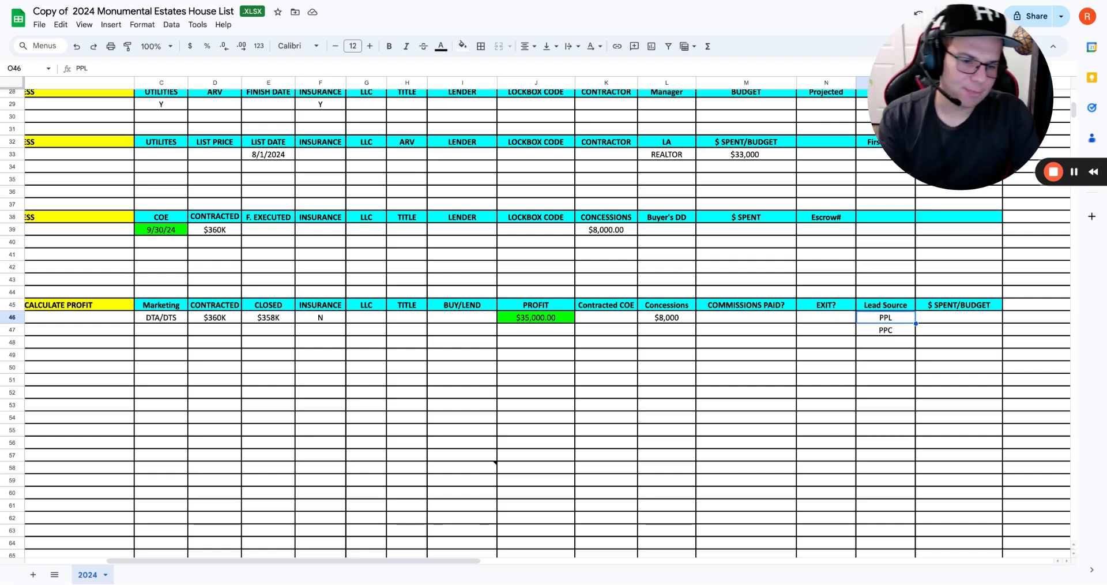
scroll(536, 317, "left", 1)
scroll(536, 317, "up", 1)
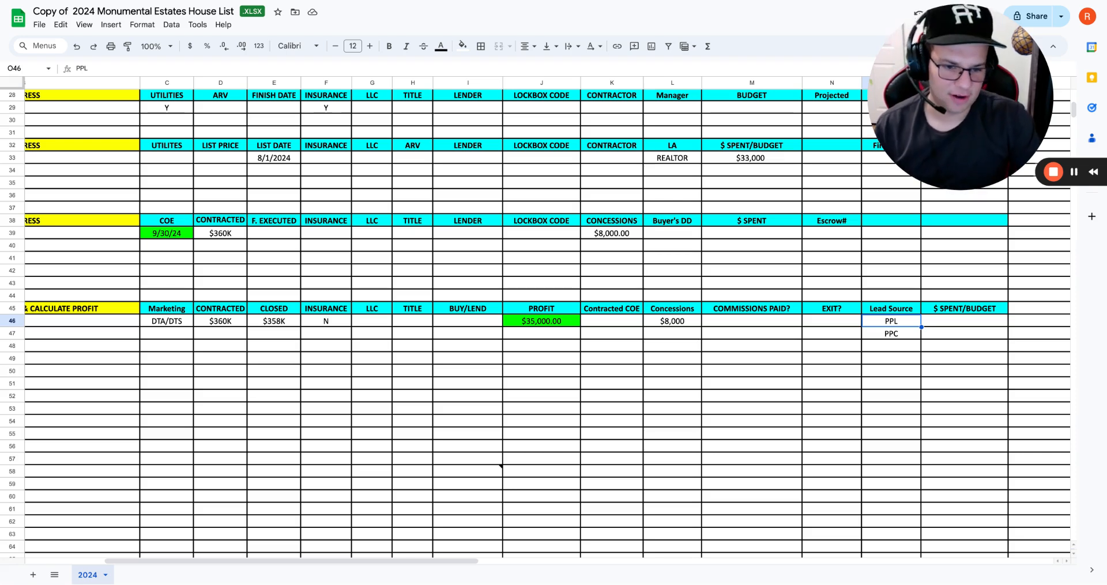
key("Delete")
key("Down")
key("Delete")
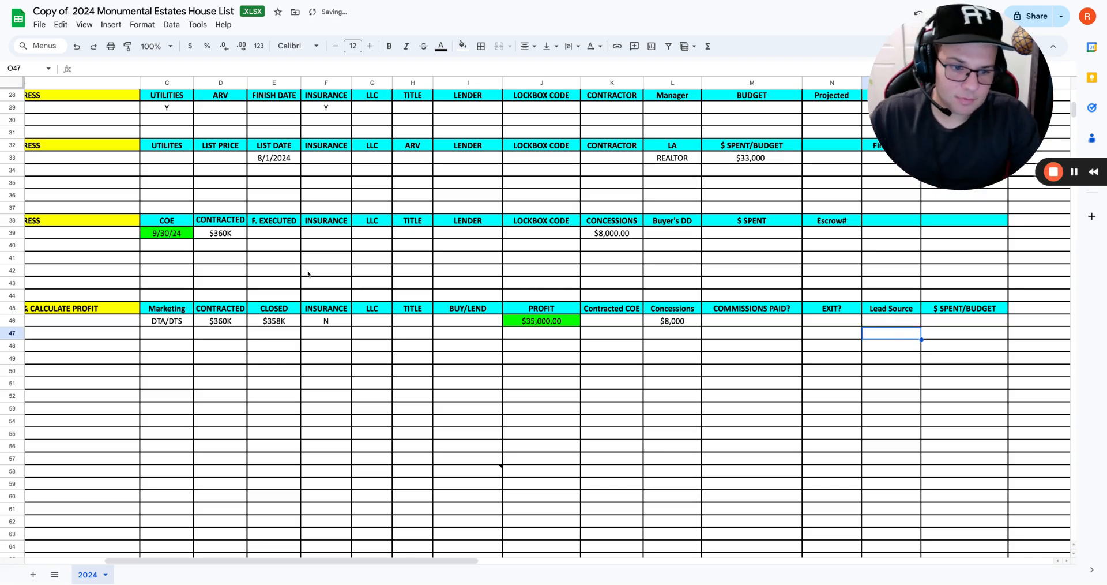
Step: Compare the spending columns of the Recent Closings, Sale Escrow and On Market sections
left_click(968, 321)
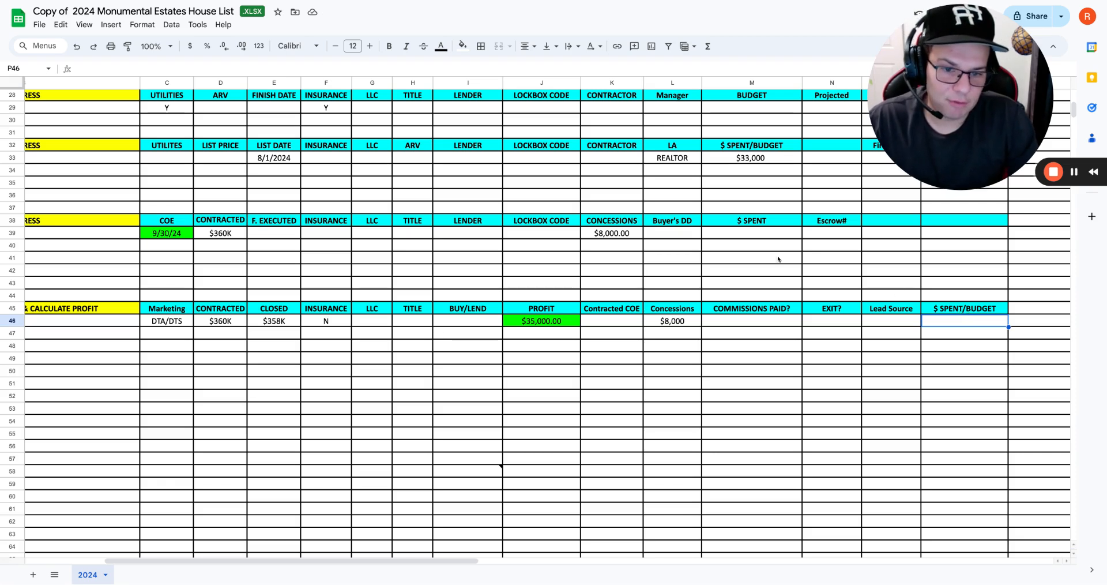
double_click(748, 233)
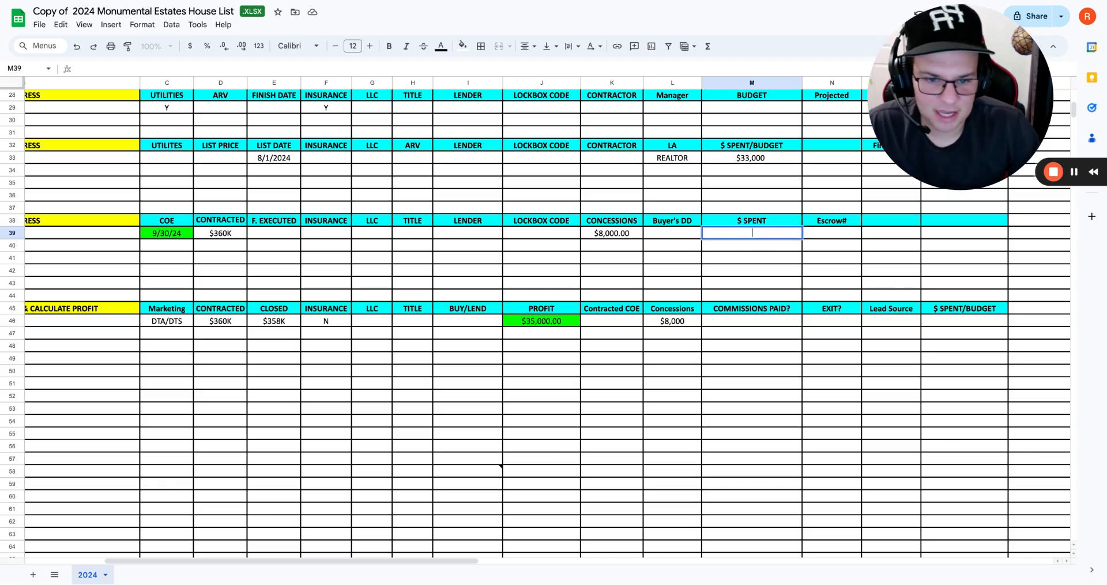
left_click(757, 223)
scroll(758, 221, "left", 2)
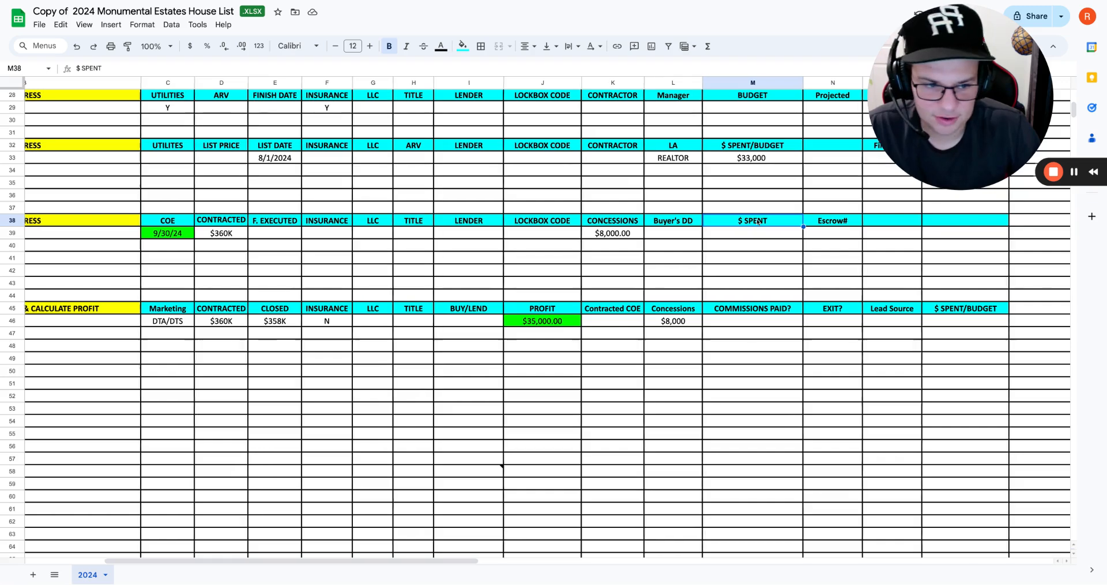
scroll(787, 233, "right", 1)
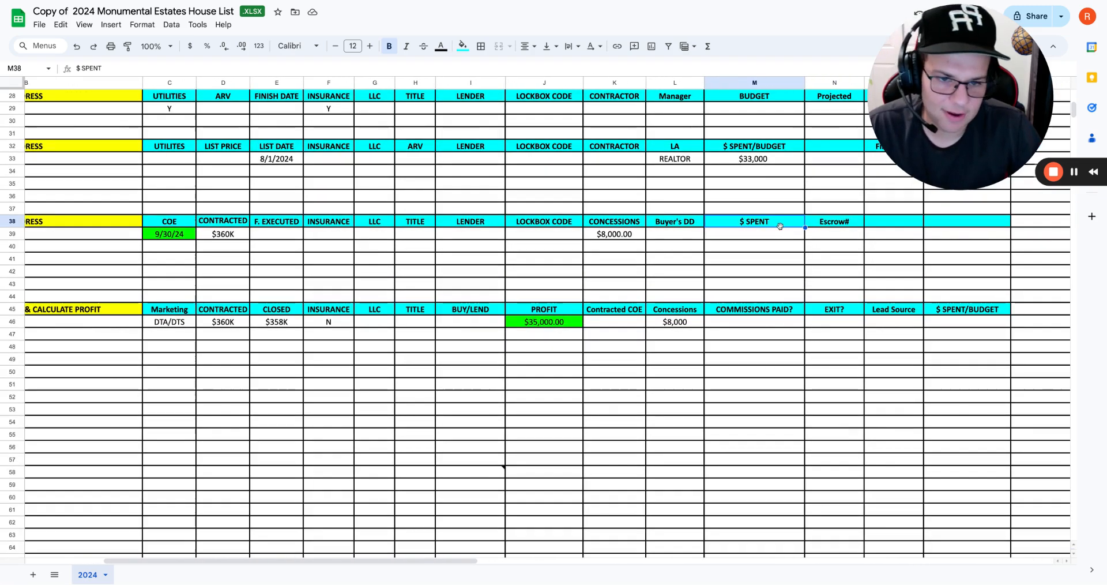
left_click(722, 148)
scroll(722, 155, "left", 4)
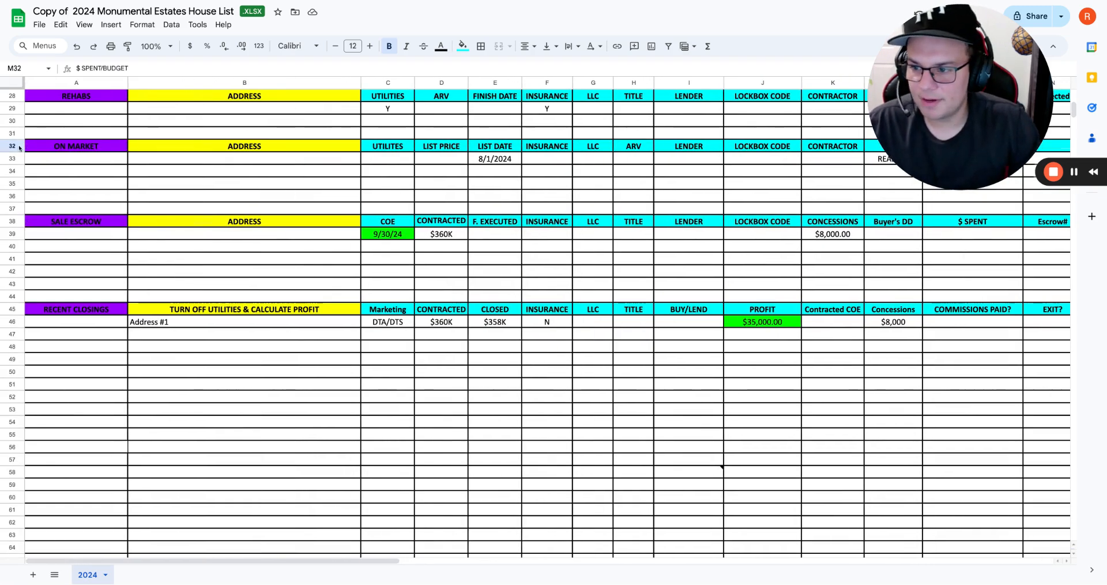
left_click(23, 147)
scroll(309, 192, "right", 5)
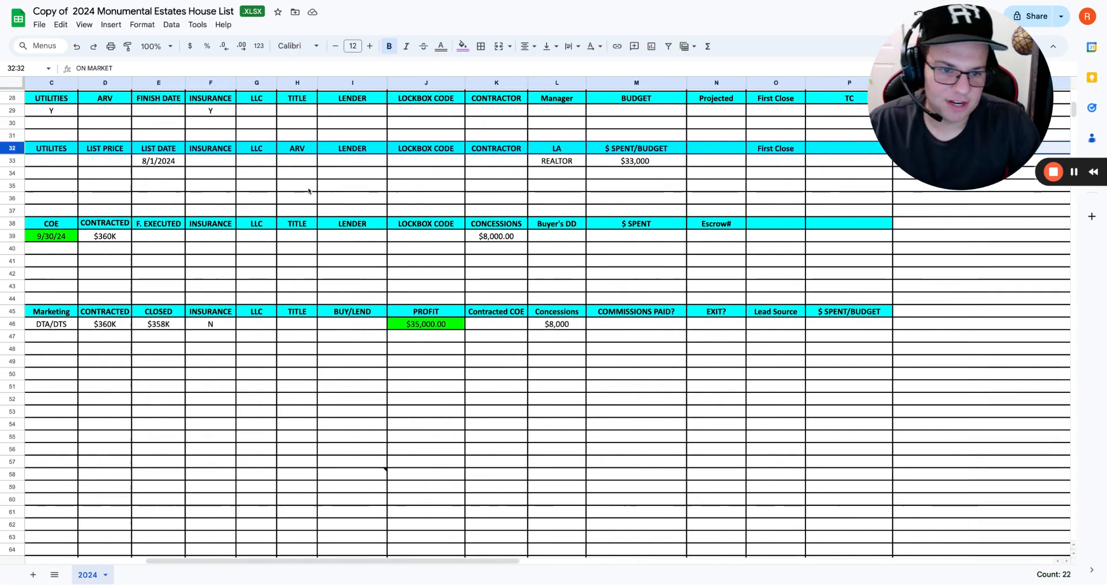
left_click(645, 162)
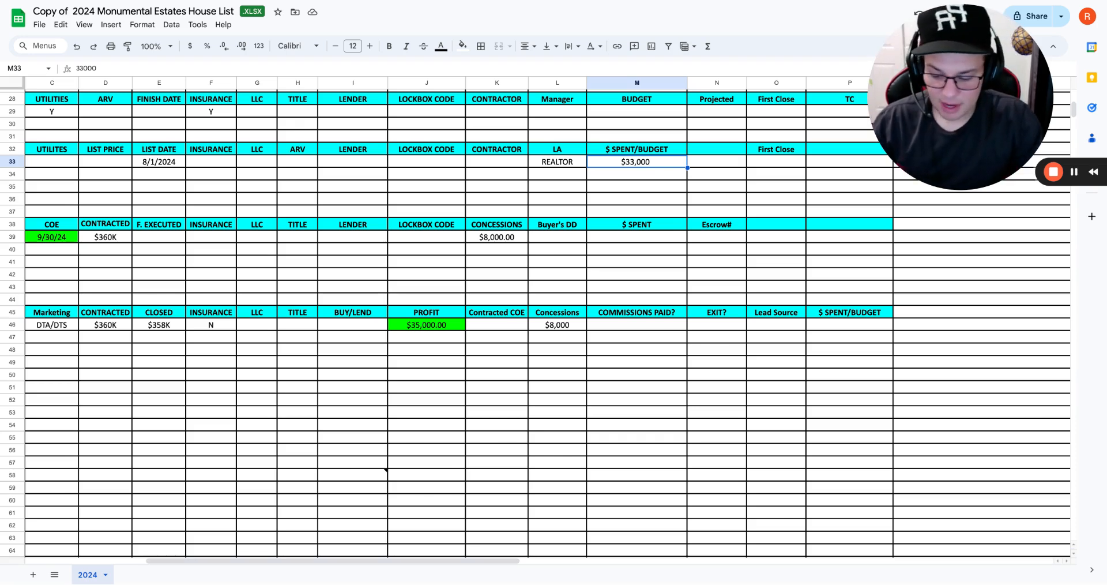
Step: Enter $34,000 under $ SPENT in Sale Escrow and clear the $ SPENT/BUDGET amount in the On Market section
double_click(648, 239)
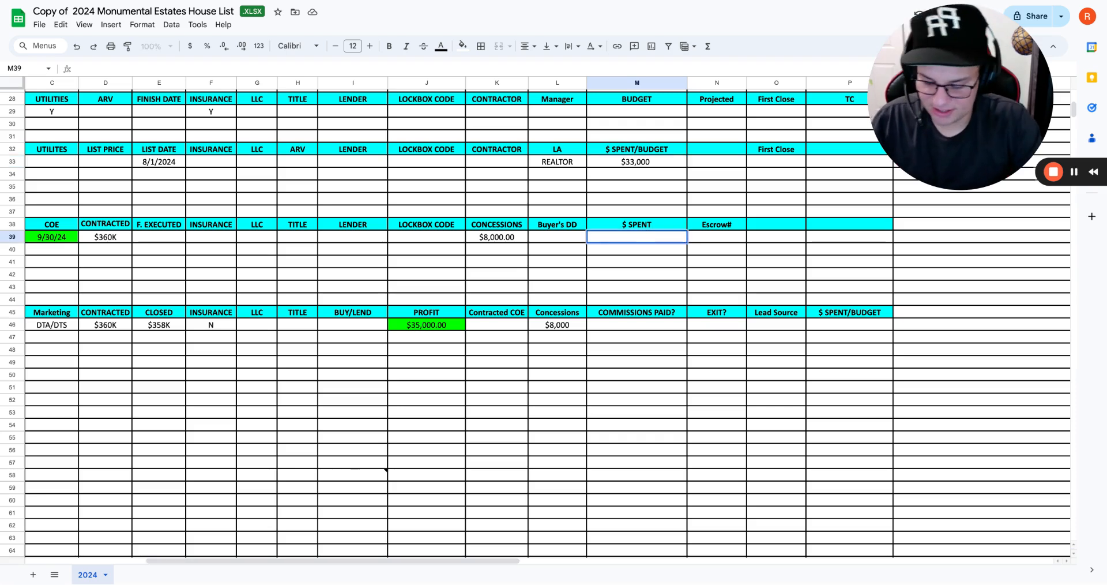
type("34000")
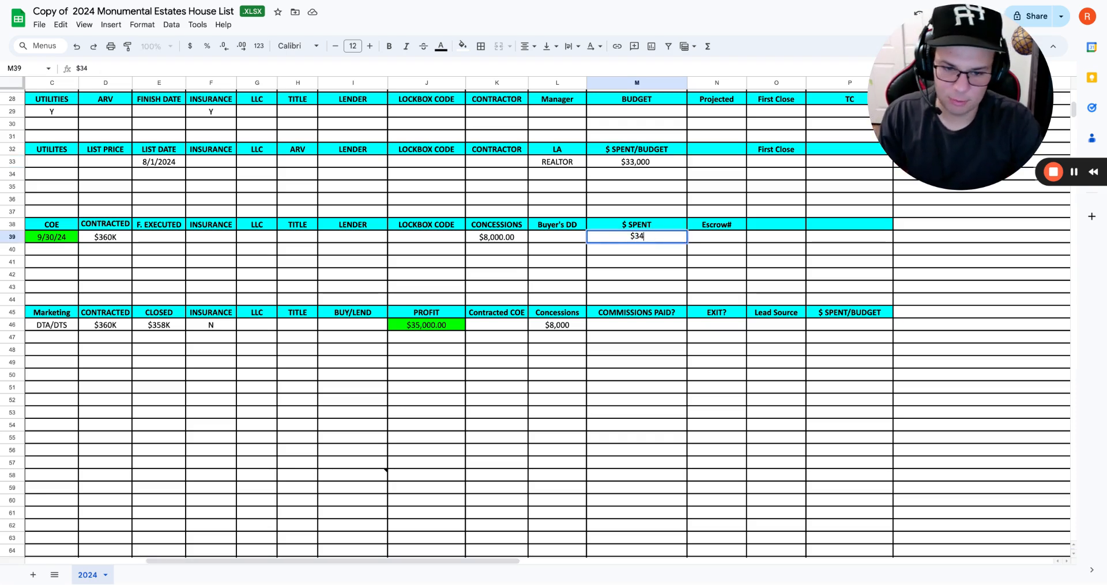
key("Return")
left_click(627, 163)
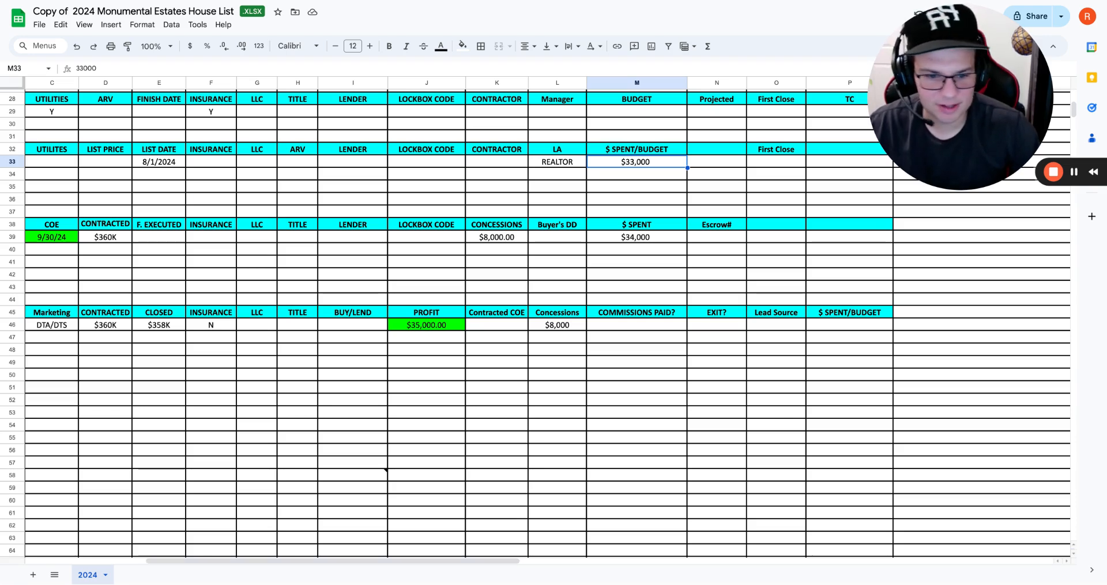
key("Delete")
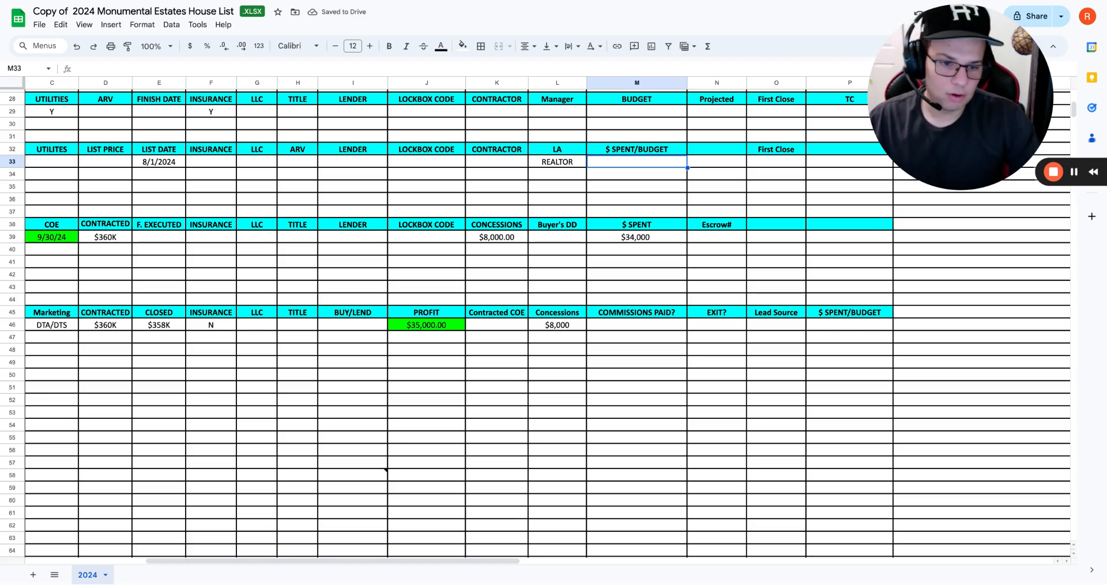
Step: Enter $34,000 under $ SPENT/BUDGET for Address #1 in Recent Closings
left_click(839, 314)
left_click(839, 327)
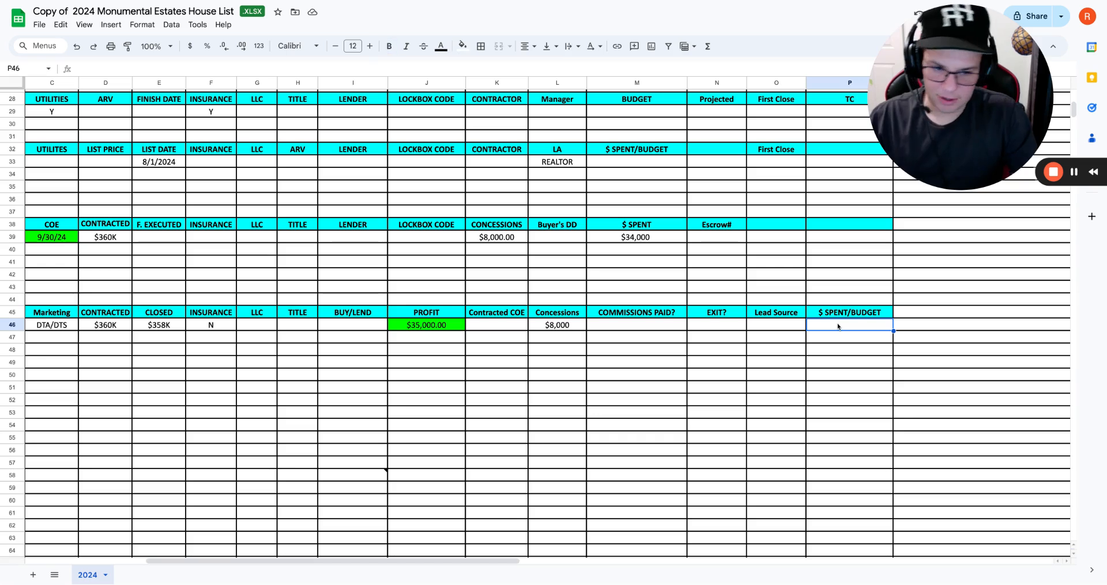
type("34")
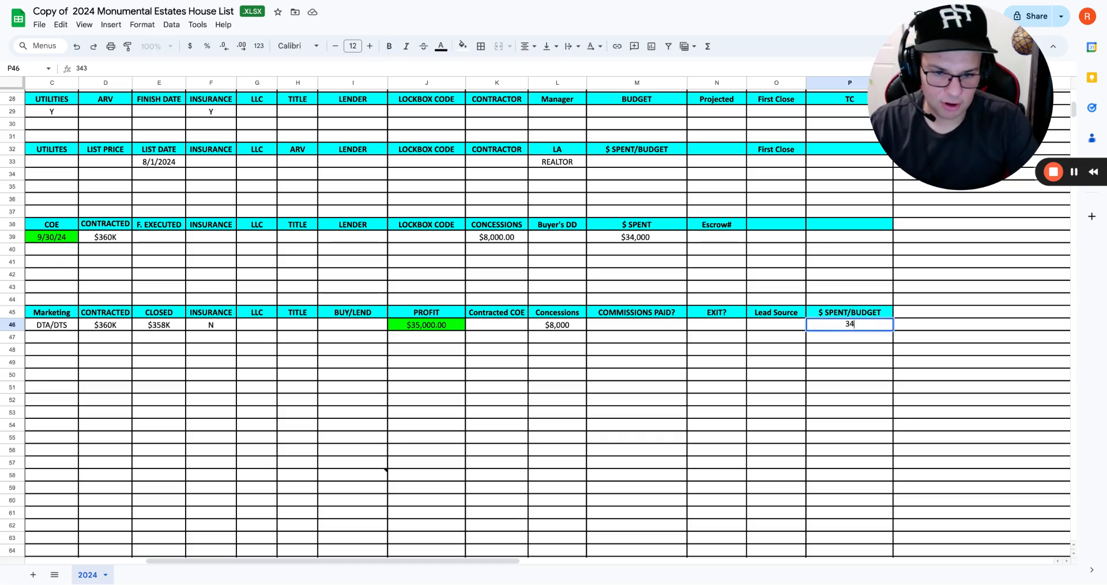
type(",0000")
key("Return")
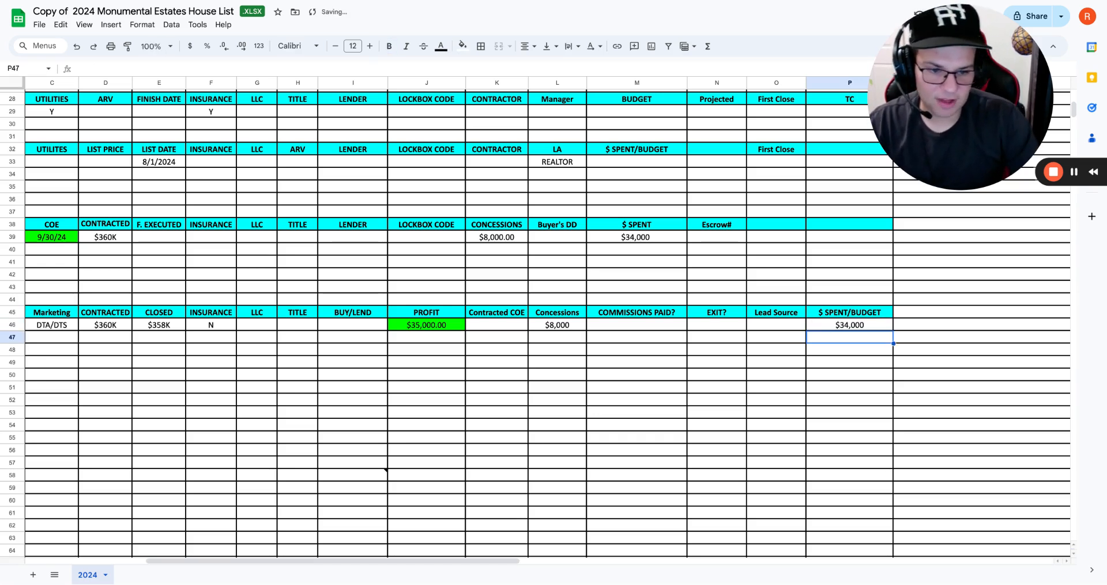
Step: Add the budget amount to the $ SPENT/BUDGET entry for Address #1 so that it reads 34000/35000
left_click(862, 325)
double_click(868, 326)
type("/35000")
key("Return")
scroll(872, 326, "right", 1)
scroll(821, 329, "left", 6)
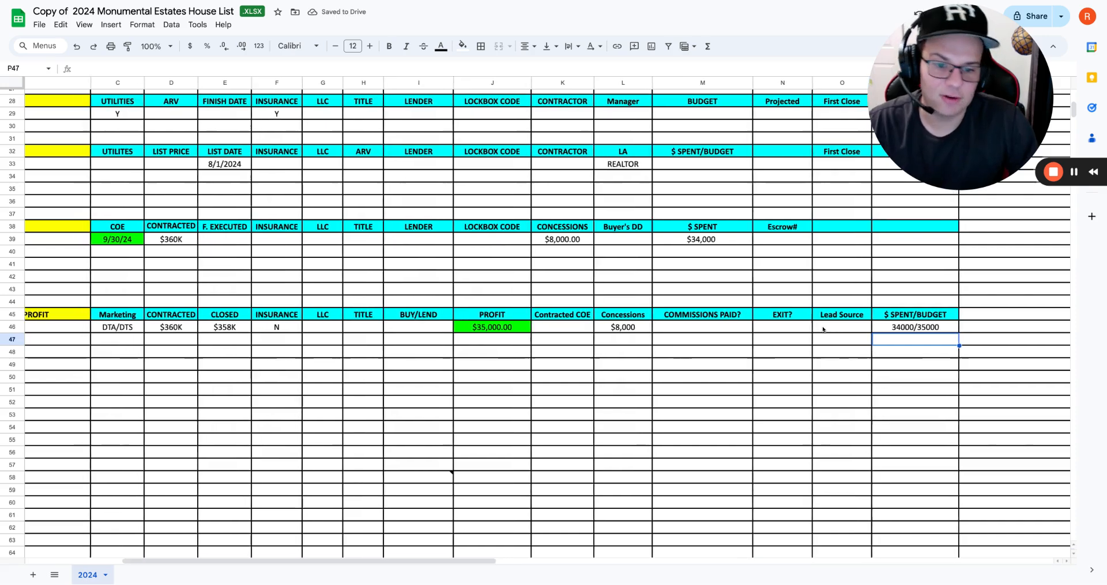
Step: Examine the Profit cell in Recent Closings, then the Leaseback Status section and the related Leaseback? column in On Deck
left_click(785, 330)
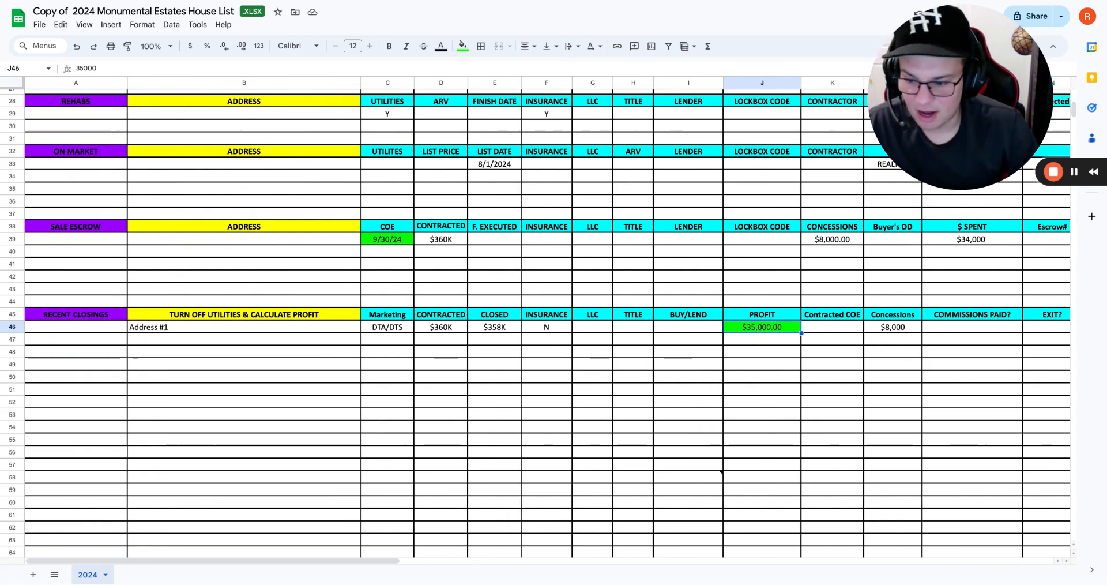
scroll(721, 326, "down", 5)
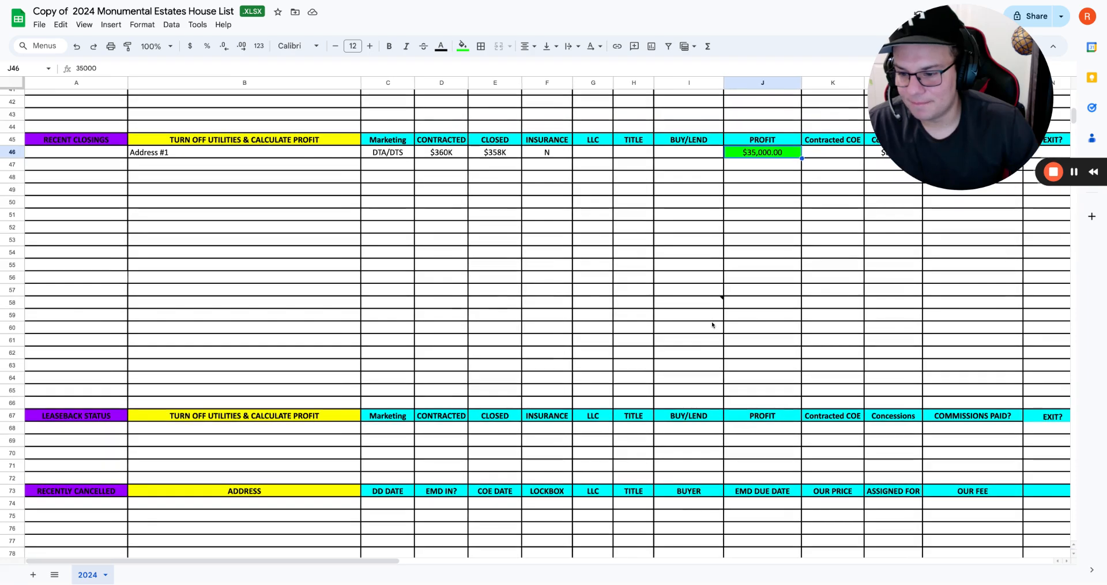
scroll(608, 309, "down", 2)
left_click(95, 361)
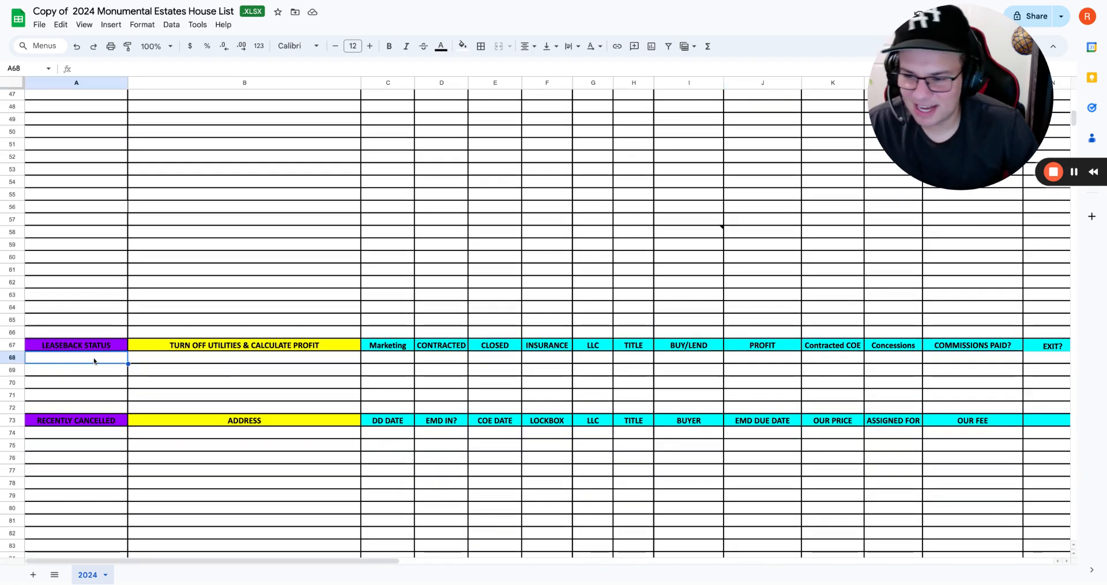
left_click(153, 361)
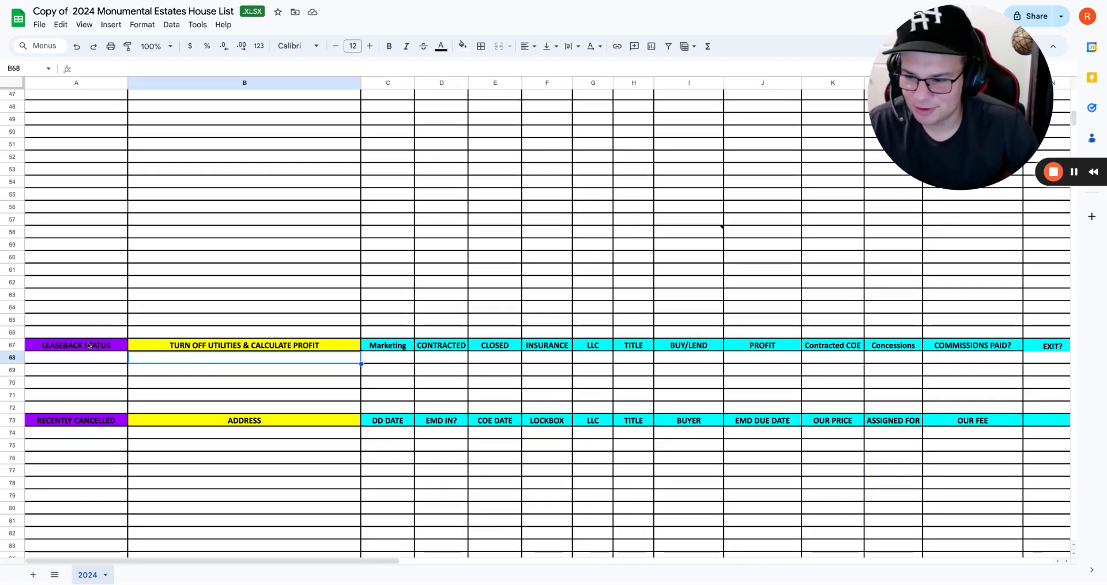
scroll(231, 331, "up", 15)
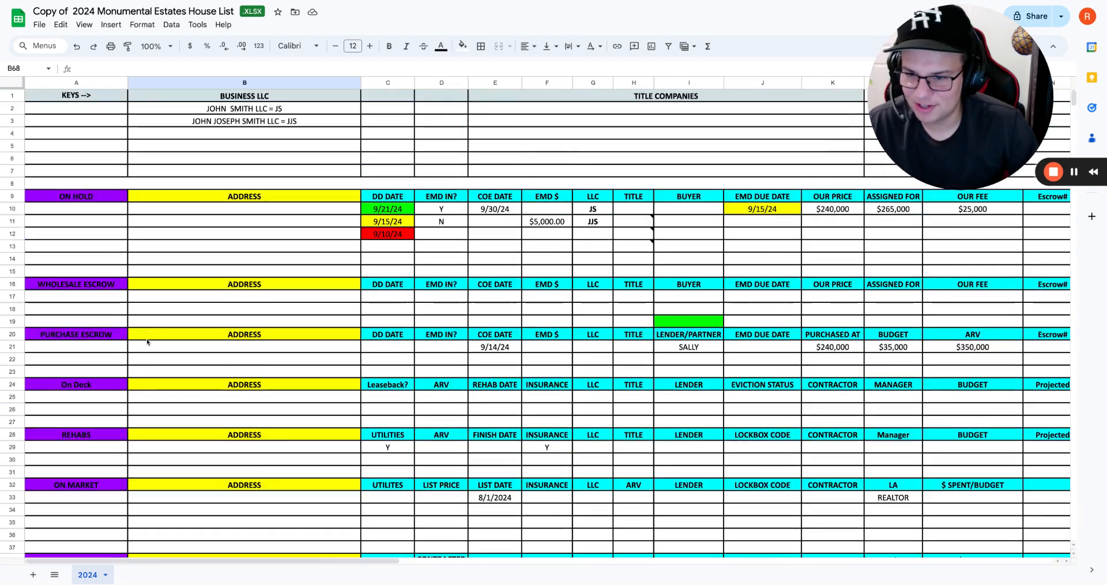
left_click(381, 384)
scroll(385, 375, "down", 10)
scroll(391, 365, "down", 3)
Step: Examine the Recently Cancelled section and its columns below Leaseback Status, down to where the Q1 section begins
left_click(71, 267)
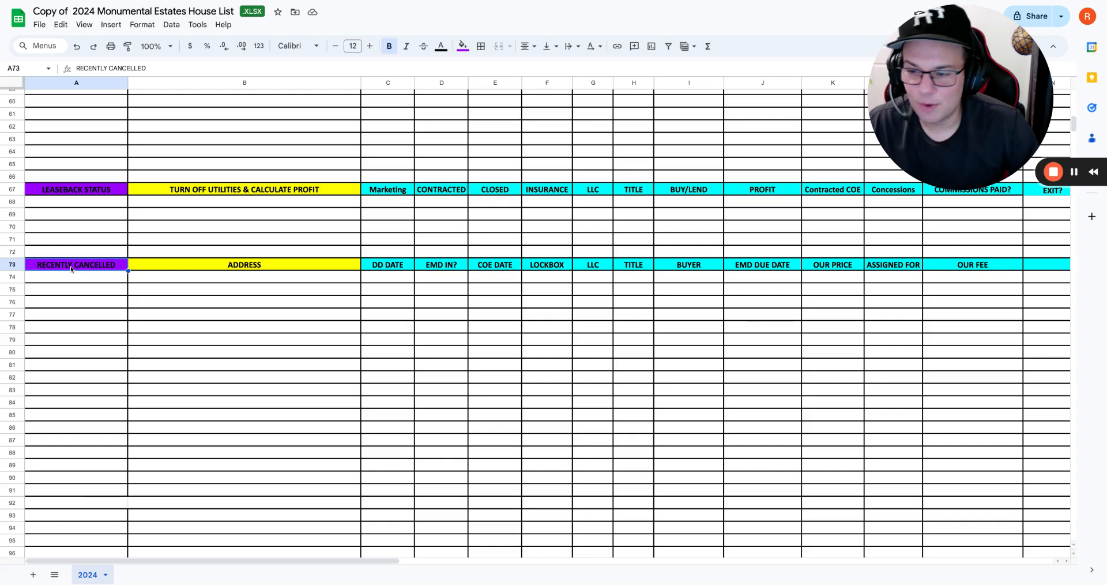
scroll(71, 269, "down", 4)
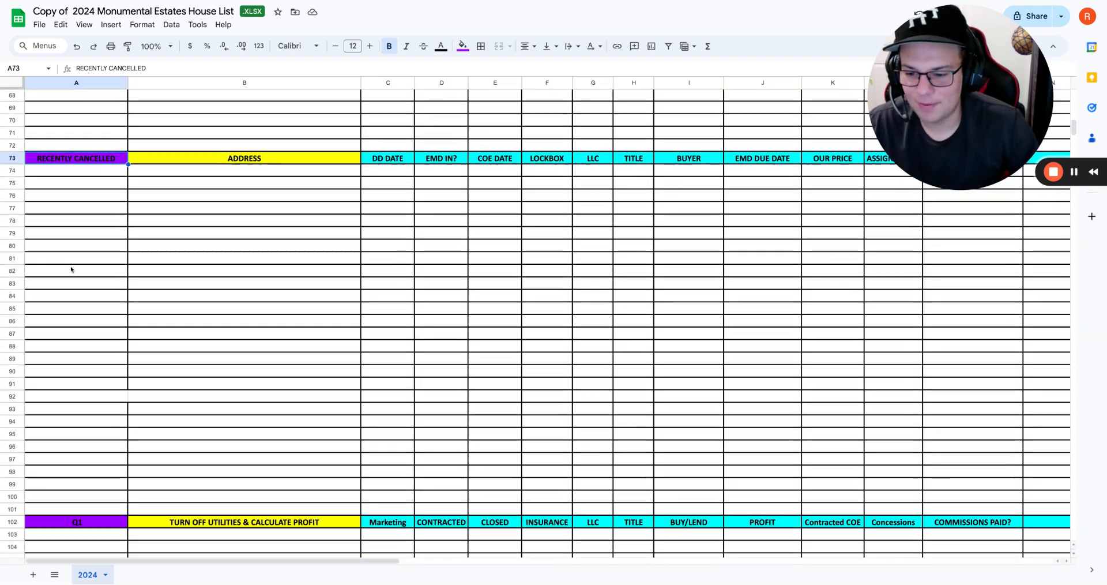
scroll(71, 269, "up", 1)
scroll(71, 268, "up", 1)
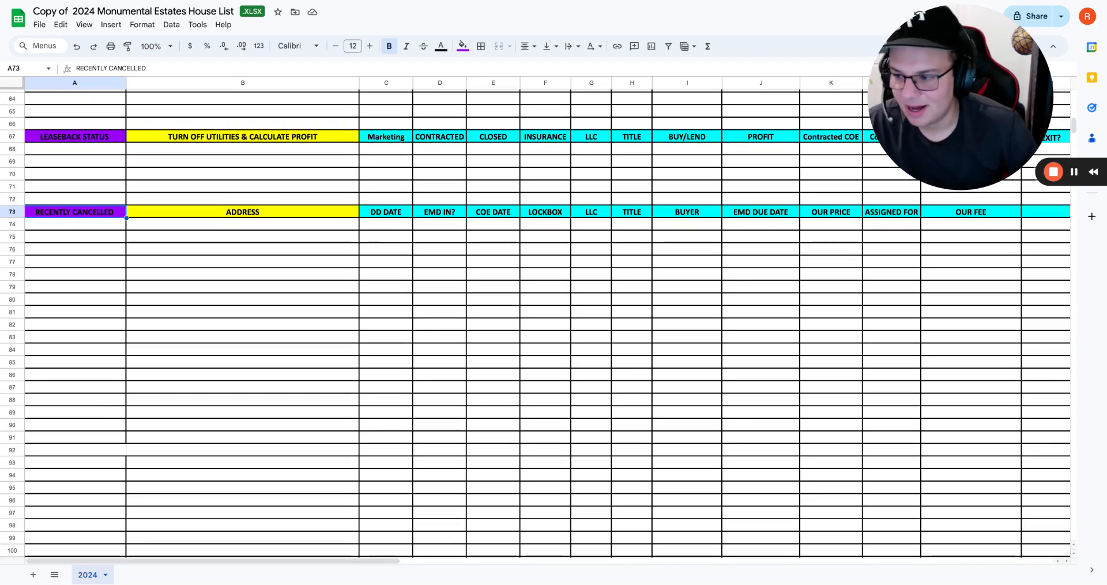
left_click(71, 263)
left_click(259, 281)
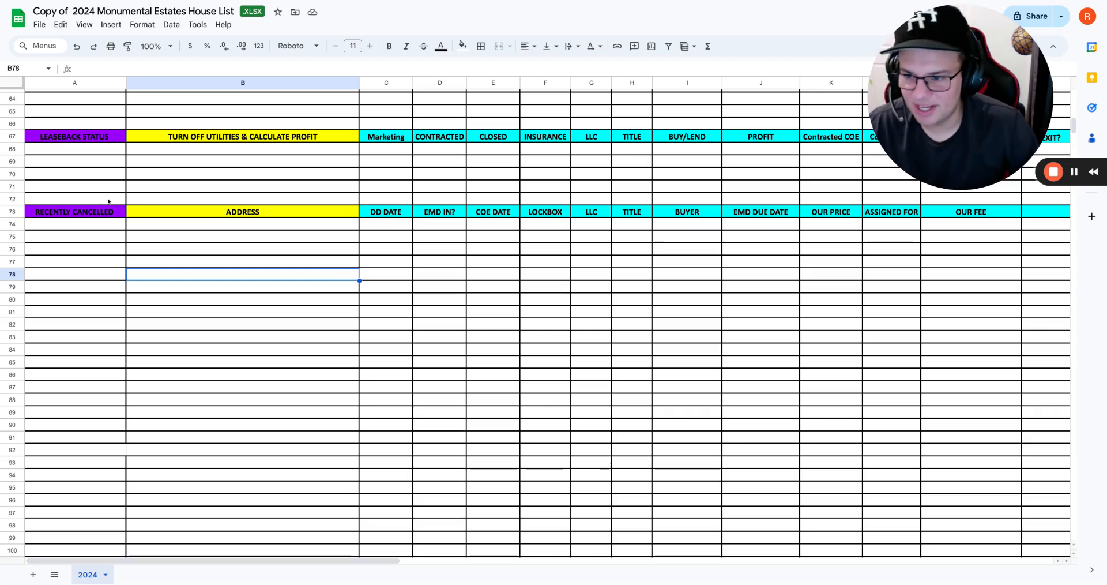
left_click(95, 217)
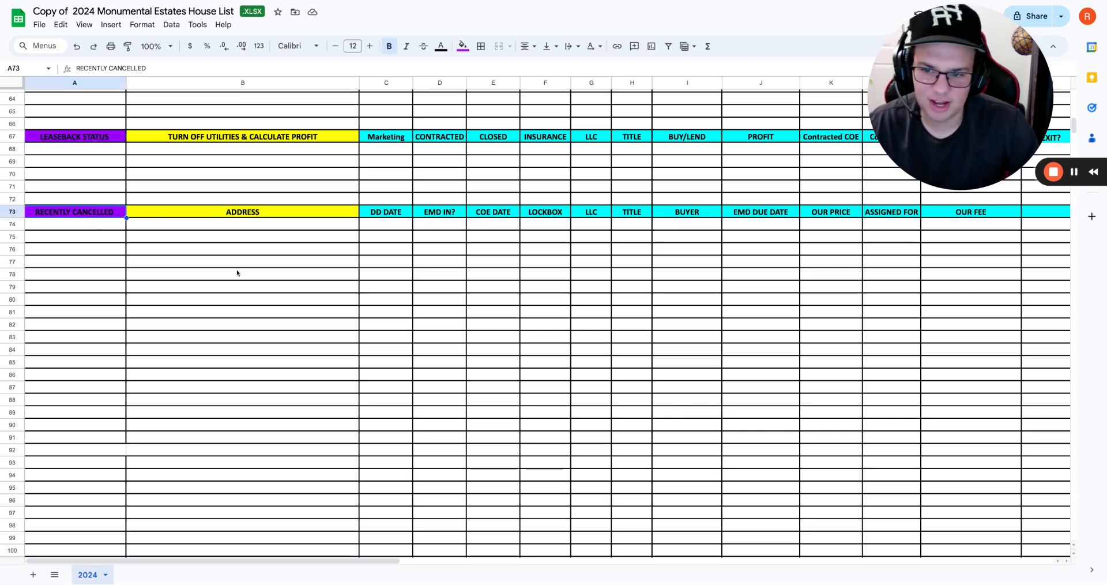
scroll(239, 275, "up", 15)
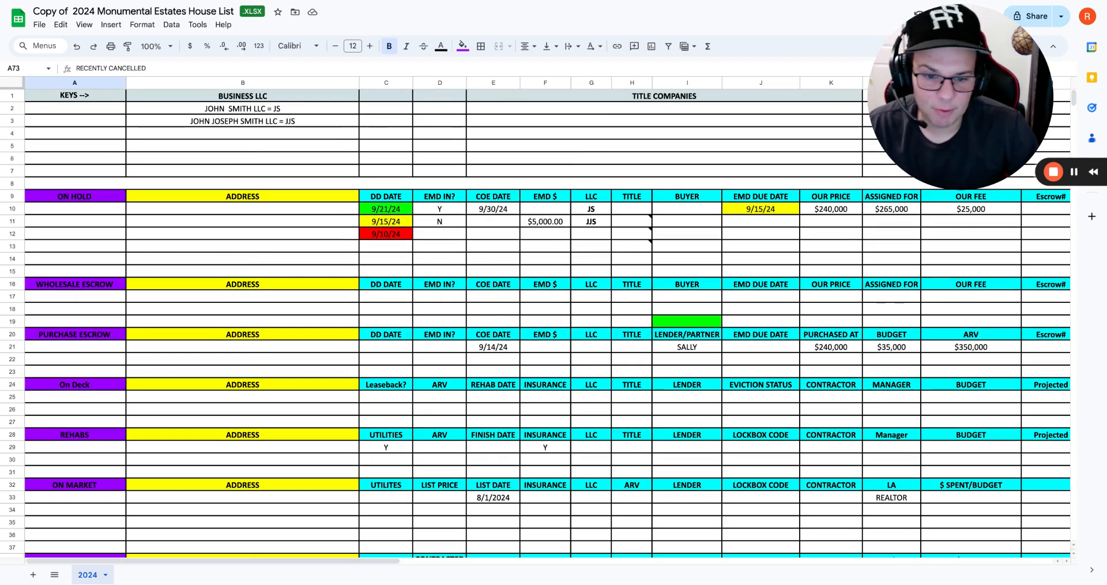
left_click_drag(995, 113, 733, 117)
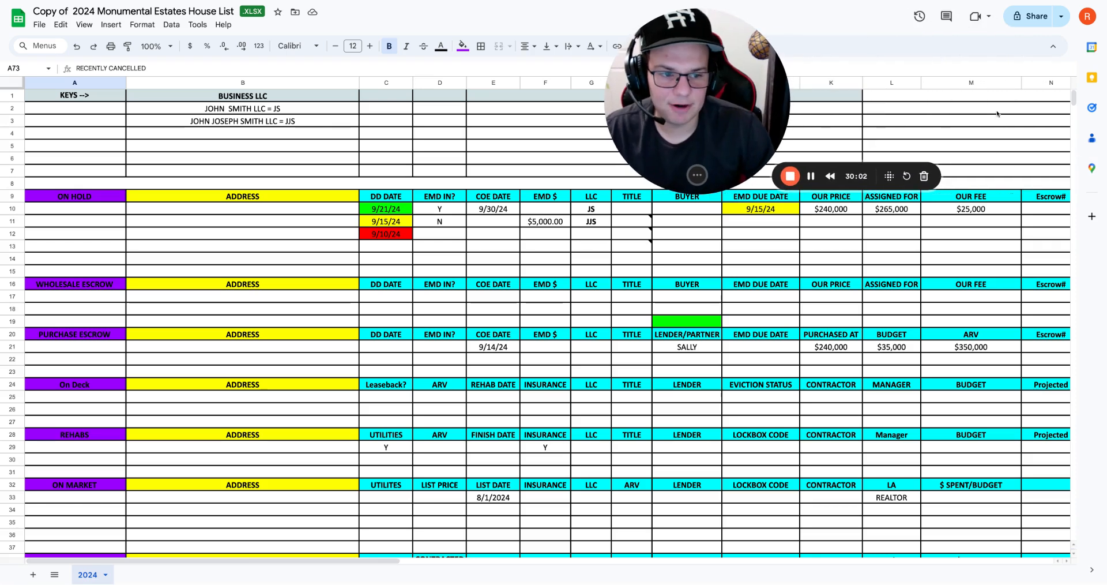